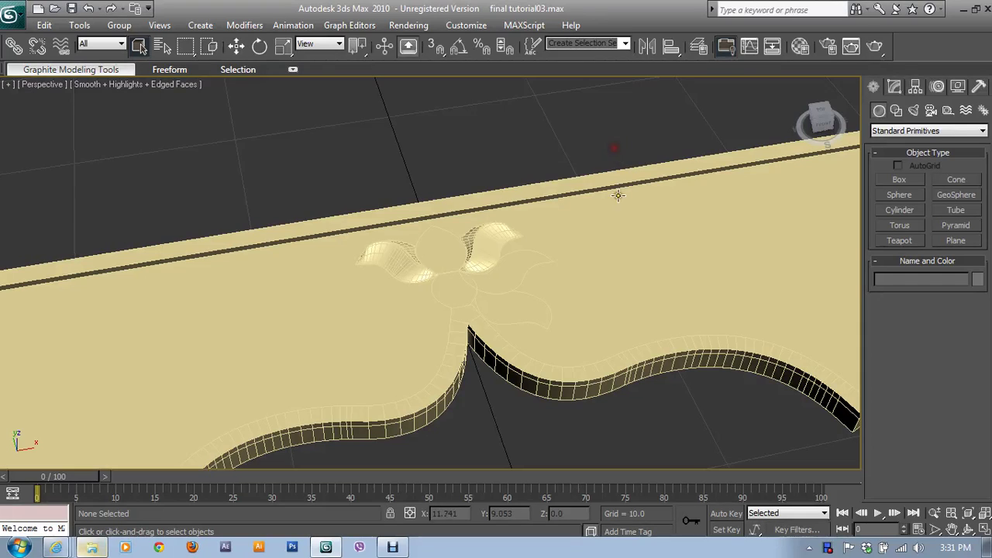
# - Select the right petal outline and both swept petal surfaces, orbiting to inspect them
pyautogui.click(530, 266)
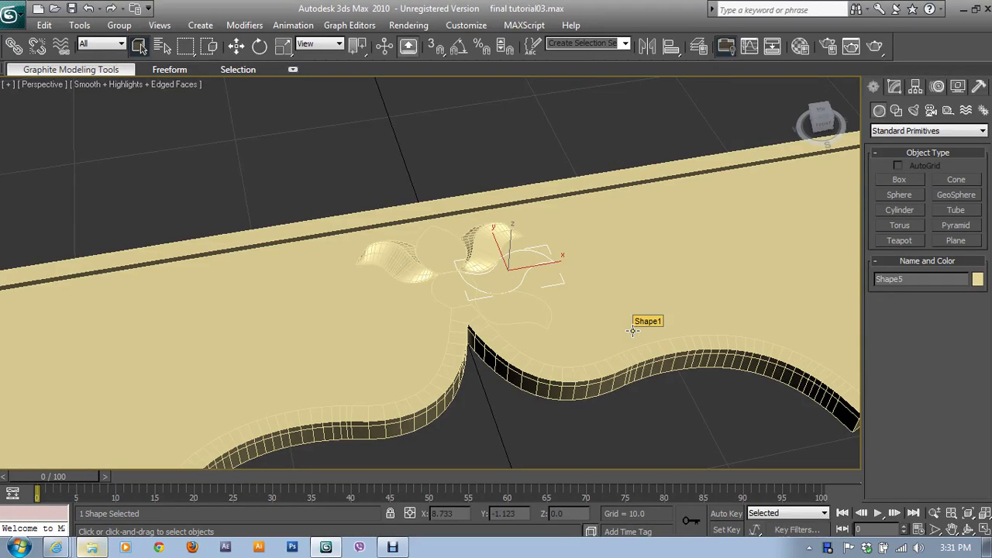
pyautogui.hotkey('alt', 'w')
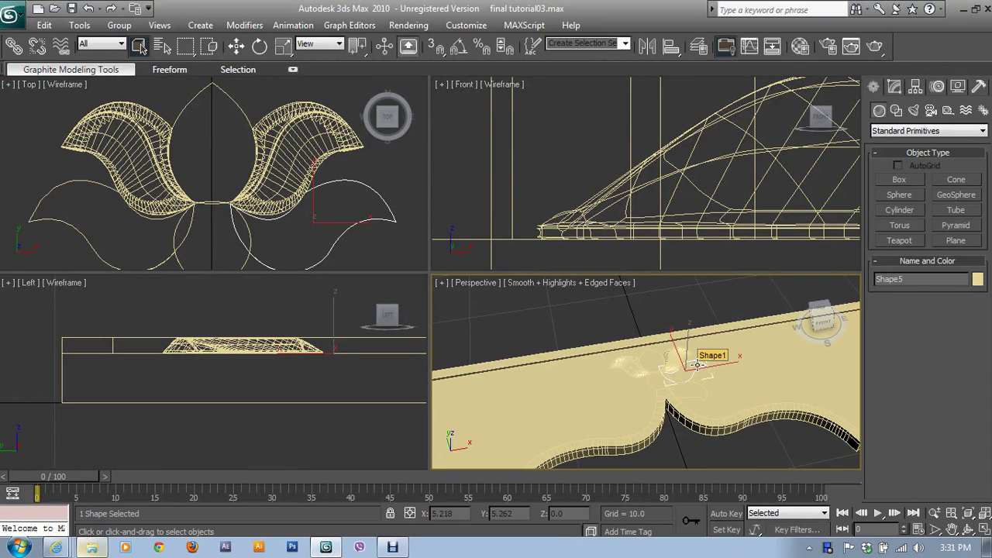
pyautogui.hotkey('alt', 'w')
pyautogui.scroll(3, 647, 336)
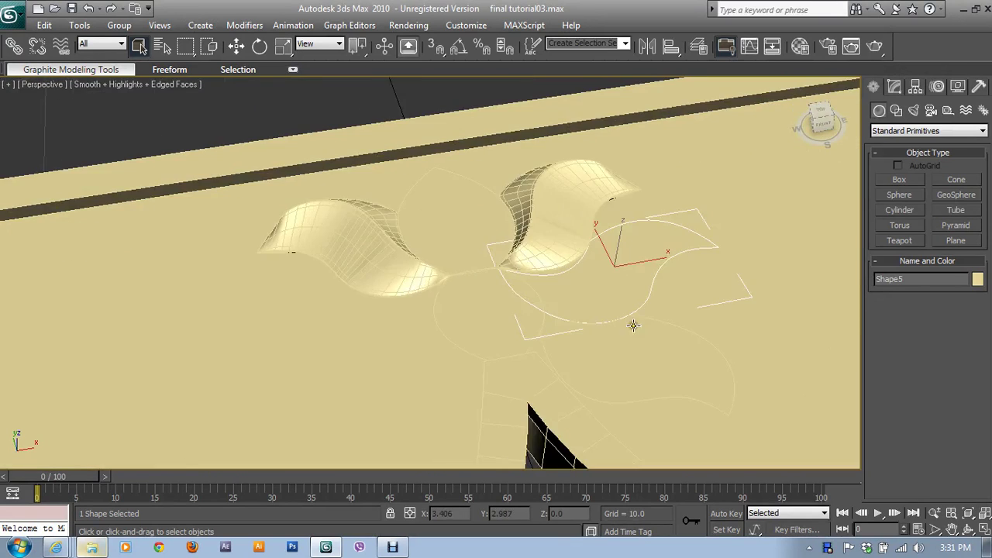
pyautogui.click(558, 208)
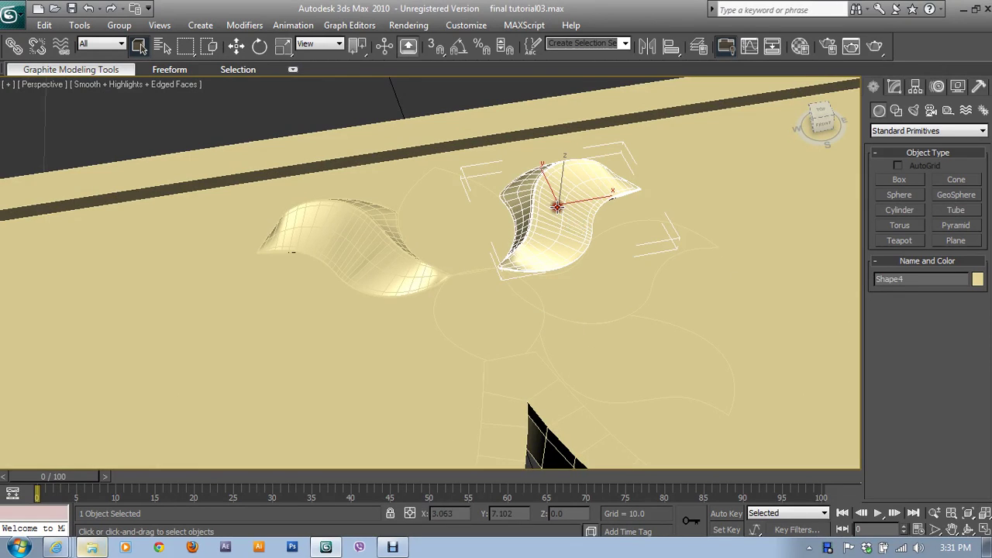
pyautogui.keyDown('ctrl'); pyautogui.click(376, 256); pyautogui.keyUp('ctrl')
pyautogui.moveTo(466, 284)
pyautogui.keyDown('alt'); pyautogui.mouseDown(button='middle')
pyautogui.moveTo(596, 314)
pyautogui.moveTo(547, 297)
pyautogui.mouseUp(button='middle'); pyautogui.keyUp('alt')
pyautogui.scroll(2, 527, 306)
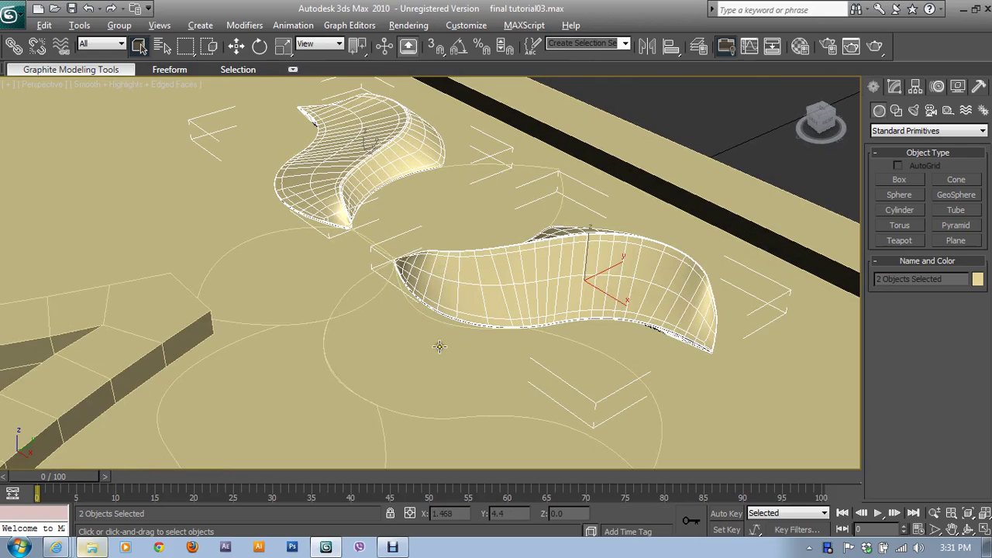
pyautogui.scroll(2, 434, 345)
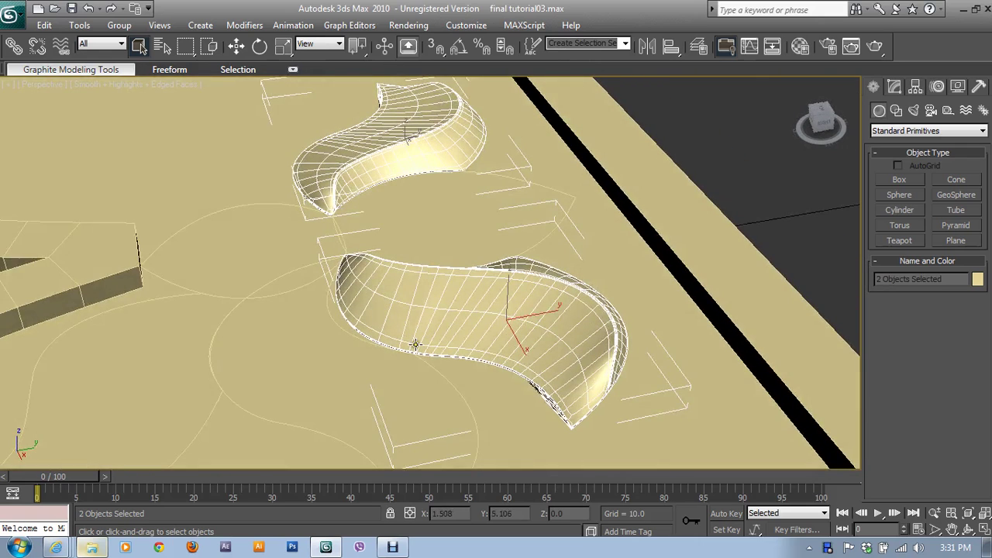
# - Select the right petal outline curve and show it in a maximized, zoomed Top view
pyautogui.click(334, 316)
pyautogui.hotkey('alt', 'w')
pyautogui.middleClick(233, 187)
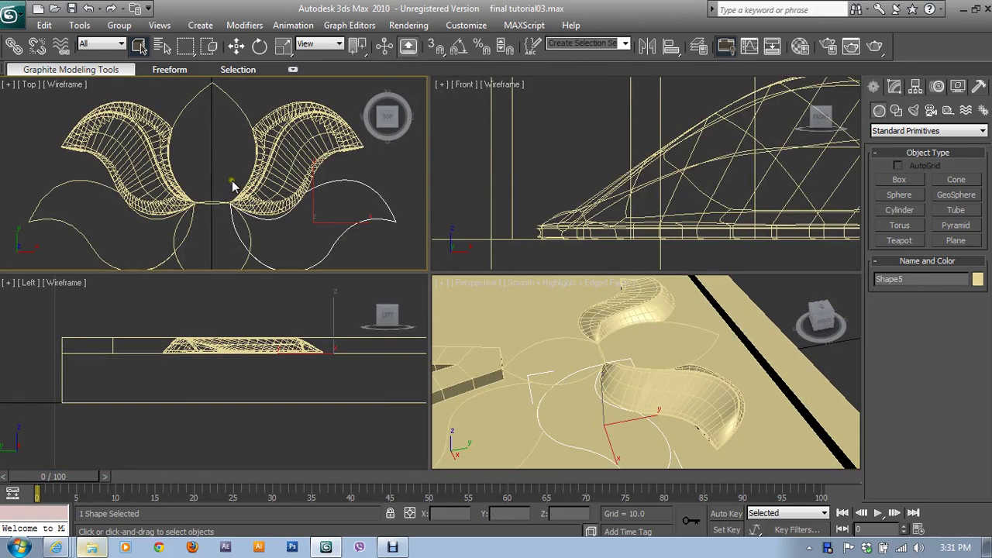
pyautogui.hotkey('alt', 'w')
pyautogui.scroll(2, 512, 318)
# - At Vertex level, move the first inner-curve point up onto the swept petal's edge
pyautogui.scroll(1, 503, 291)
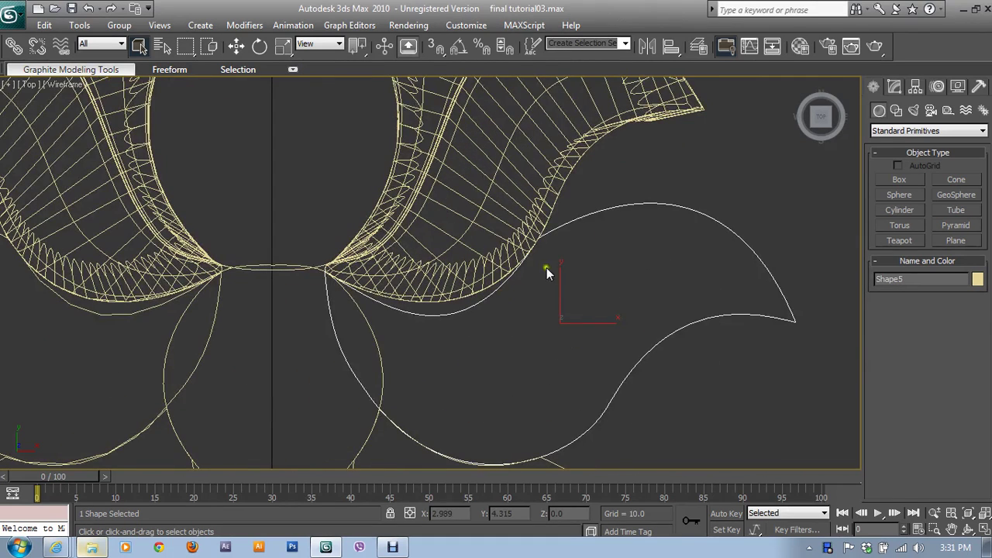
pyautogui.press('1')
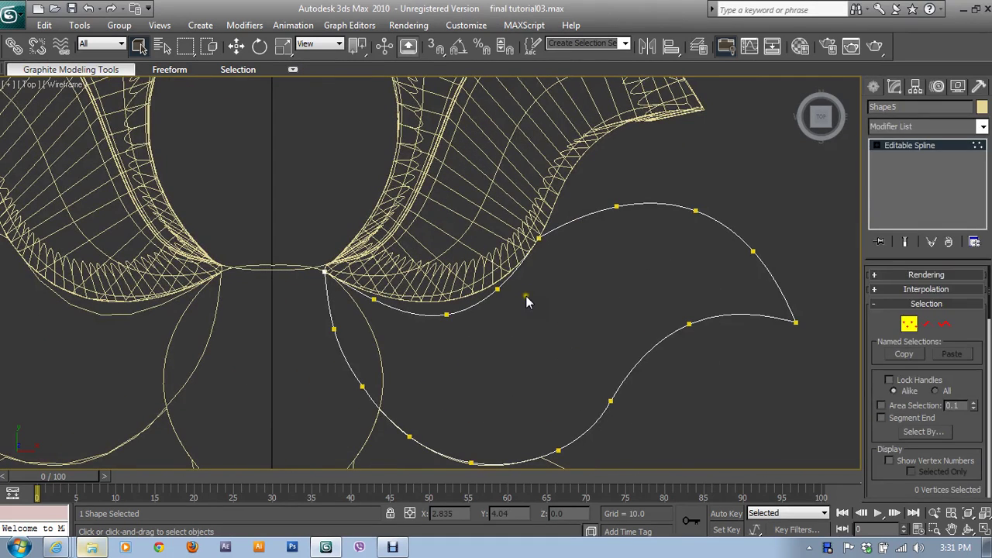
pyautogui.scroll(1, 521, 305)
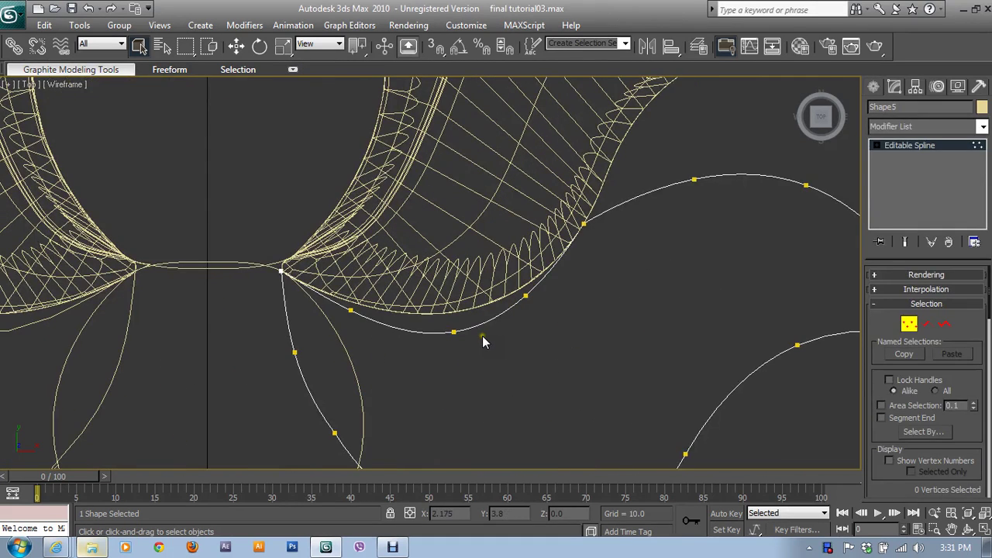
pyautogui.click(454, 332)
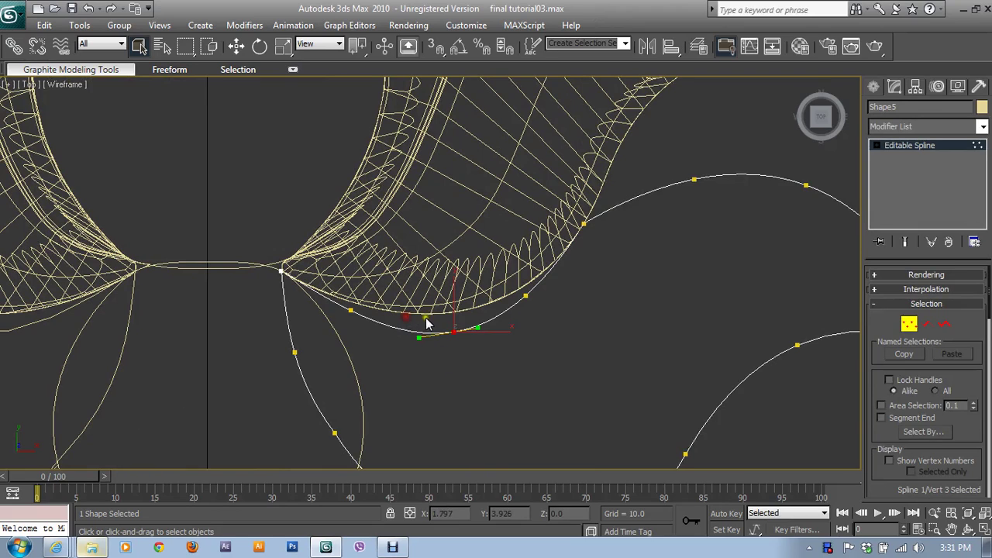
pyautogui.press('w')
pyautogui.moveTo(453, 306); pyautogui.dragTo(453, 276)
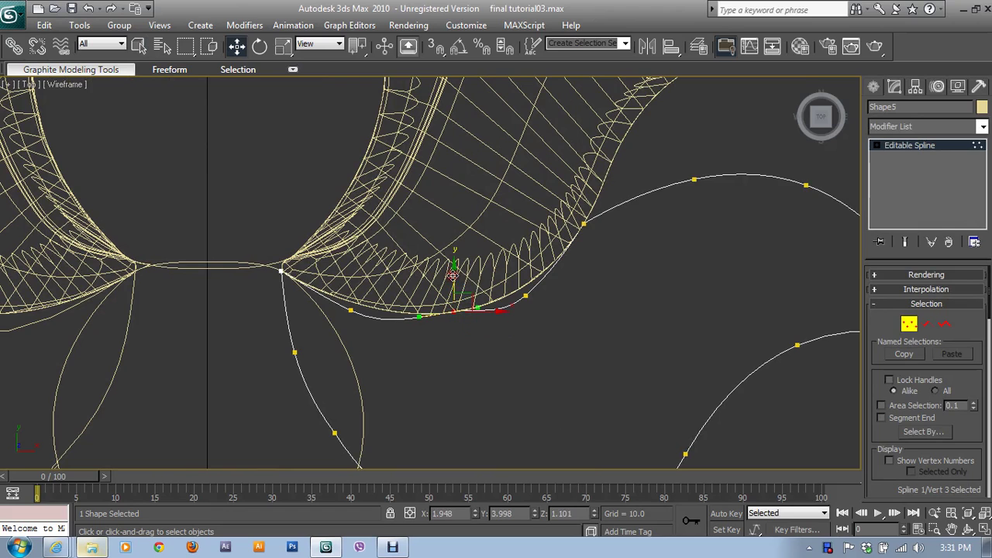
# - Adjust the next point's Bezier handles so the curve follows the petal edge
pyautogui.click(526, 296)
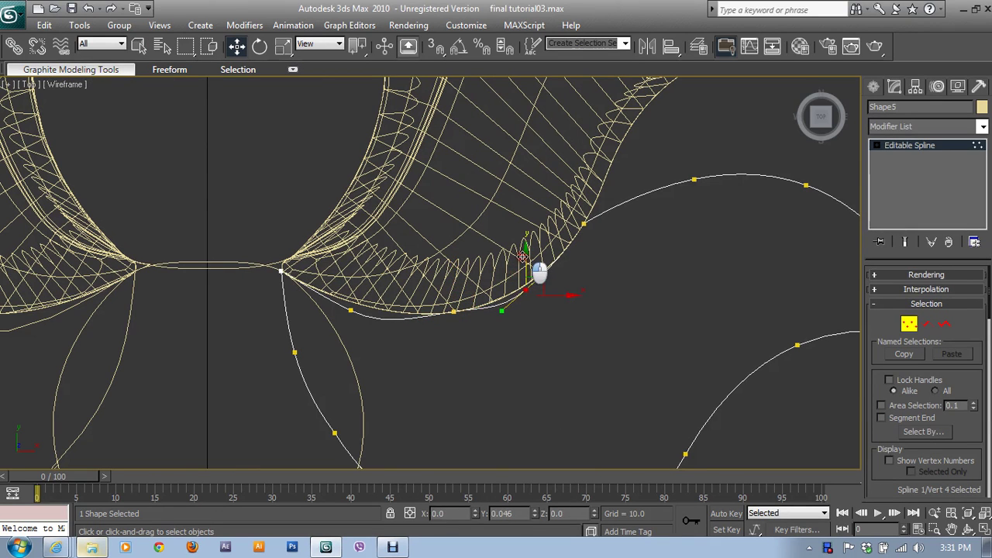
pyautogui.scroll(2, 536, 267)
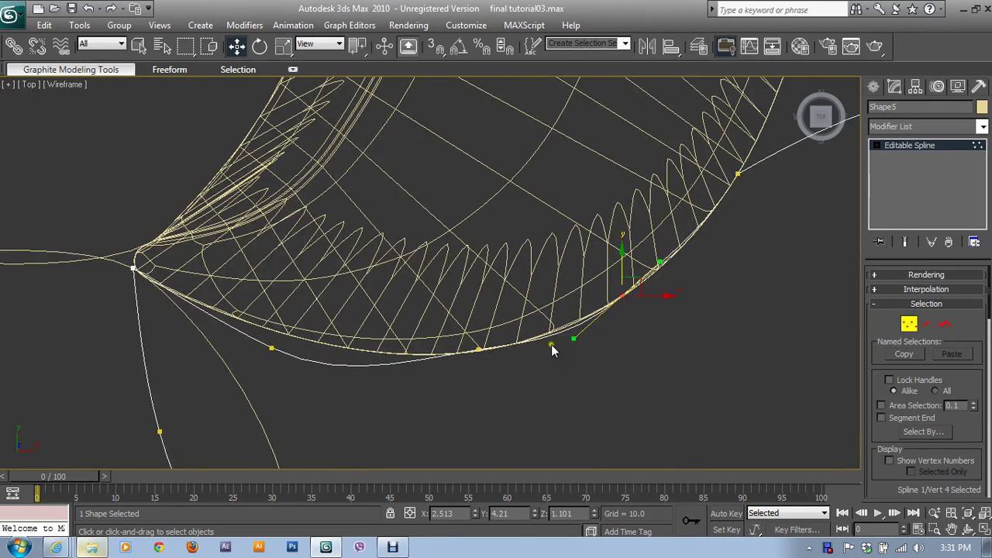
pyautogui.moveTo(575, 339); pyautogui.dragTo(540, 344)
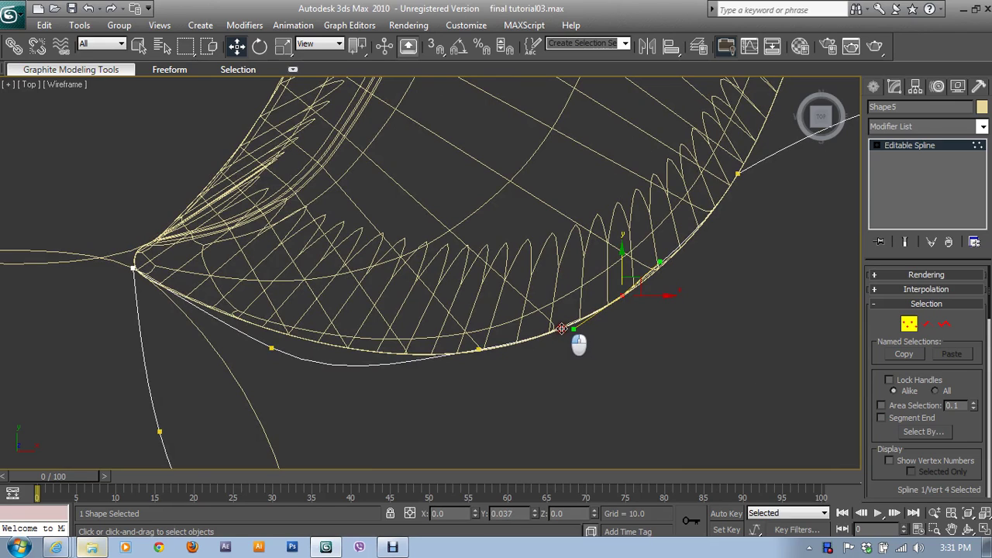
pyautogui.moveTo(665, 267); pyautogui.dragTo(617, 302)
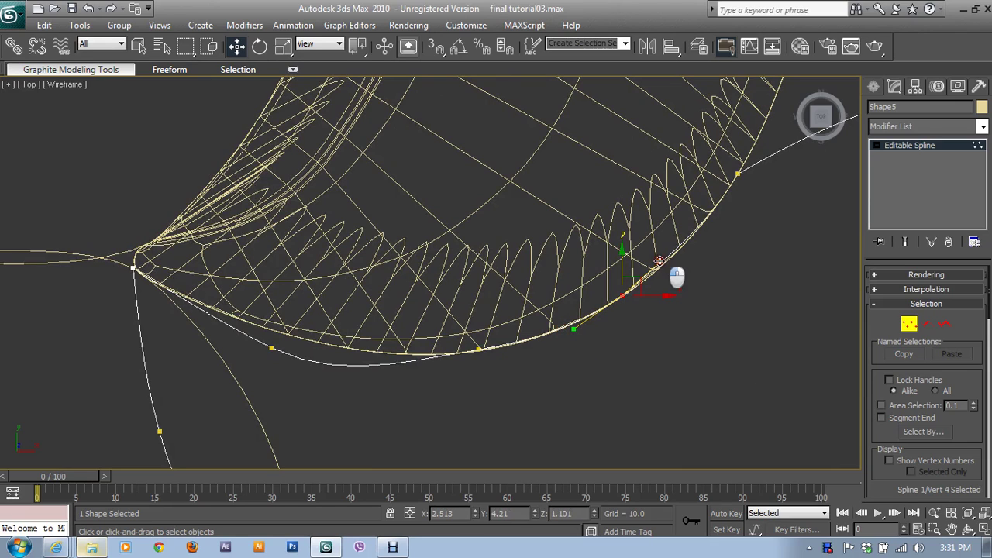
# - Fit the point near the petal base and its handles to the edge, then leave Vertex level
pyautogui.click(272, 353)
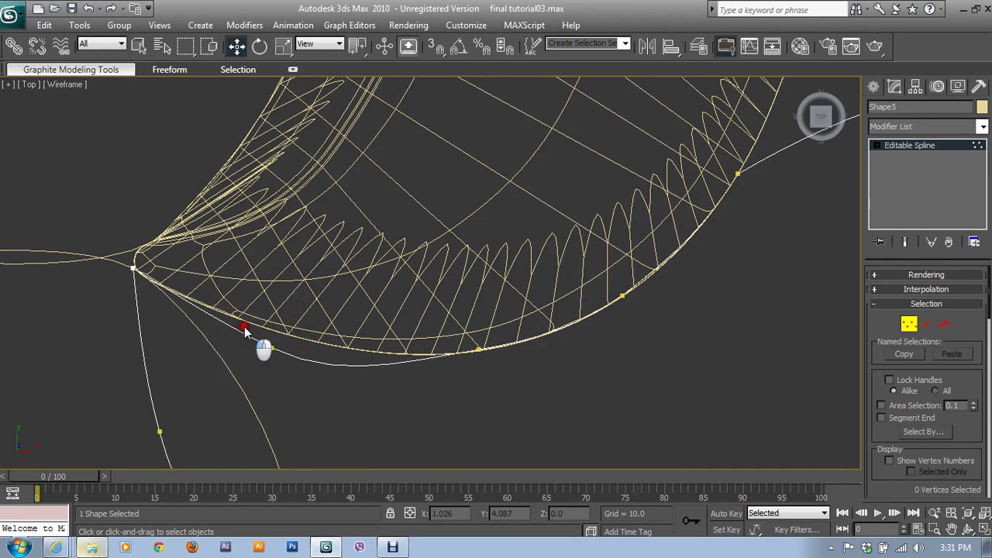
pyautogui.moveTo(291, 328); pyautogui.dragTo(301, 307)
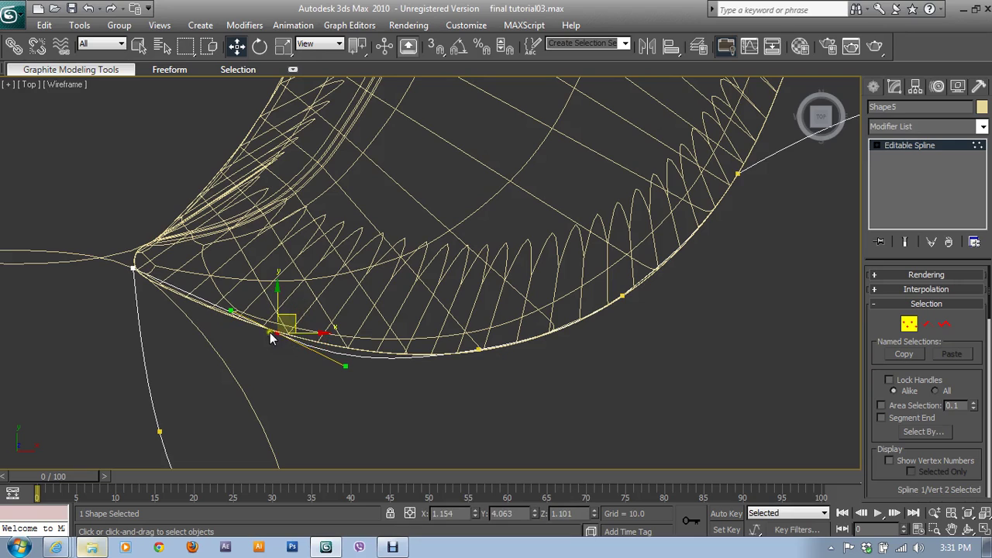
pyautogui.moveTo(234, 311); pyautogui.dragTo(242, 331)
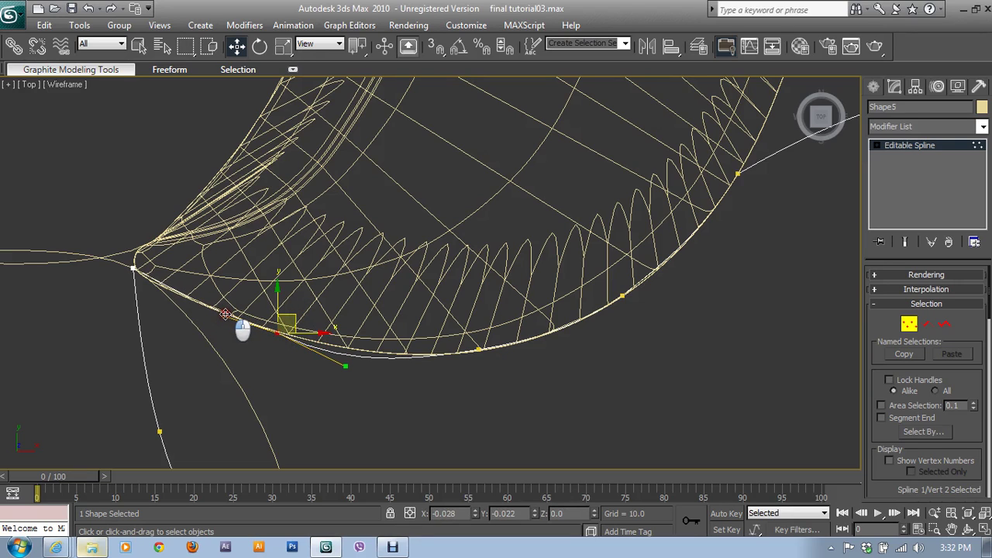
pyautogui.moveTo(344, 365); pyautogui.dragTo(339, 346)
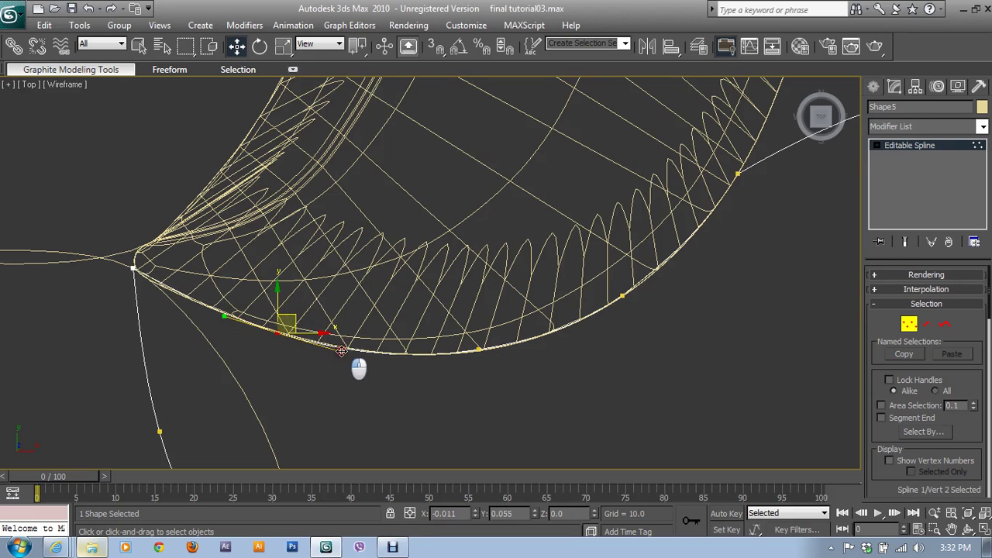
pyautogui.scroll(-3, 357, 359)
pyautogui.scroll(-1, 450, 350)
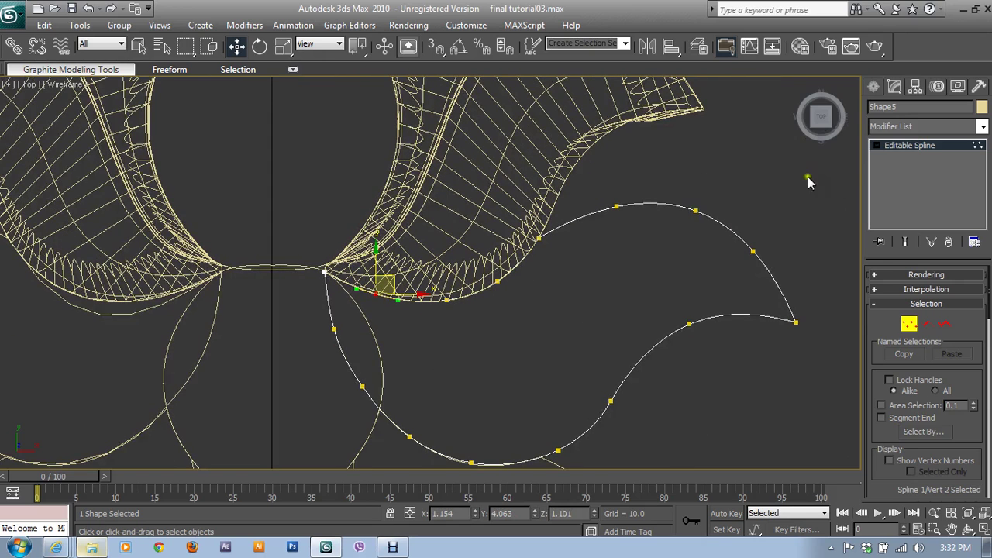
pyautogui.click(911, 146)
# - In a maximized Perspective view, give the right petal outline an Extrude modifier with Amount 0.1
pyautogui.hotkey('alt', 'w')
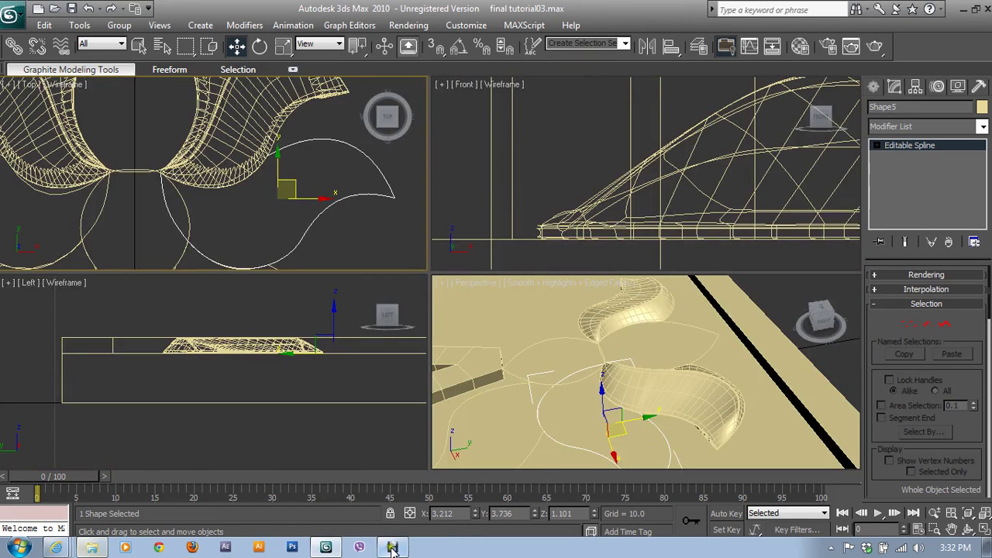
pyautogui.rightClick(636, 347)
pyautogui.hotkey('alt', 'w')
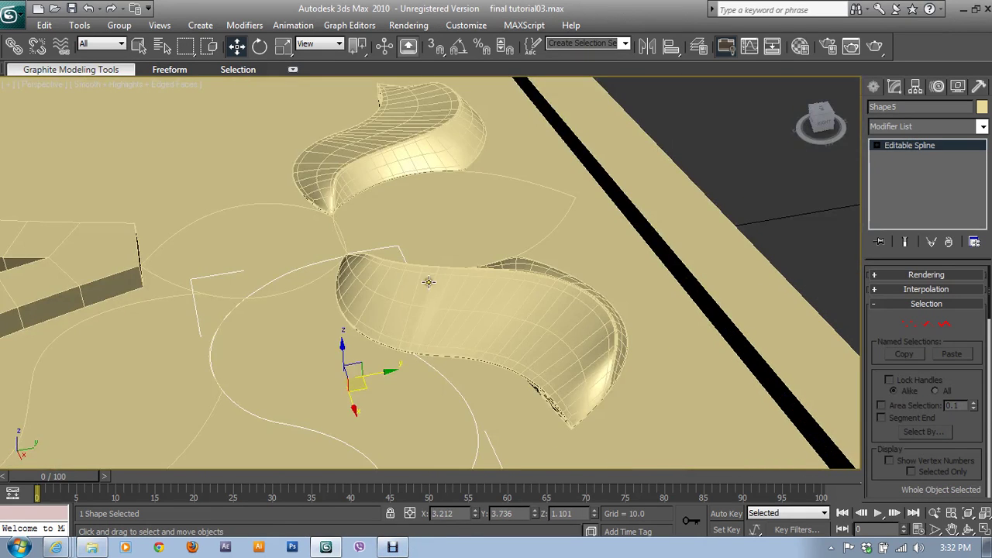
pyautogui.moveTo(636, 346)
pyautogui.keyDown('alt'); pyautogui.mouseDown(button='middle')
pyautogui.moveTo(520, 249)
pyautogui.moveTo(575, 316)
pyautogui.mouseUp(button='middle'); pyautogui.keyUp('alt')
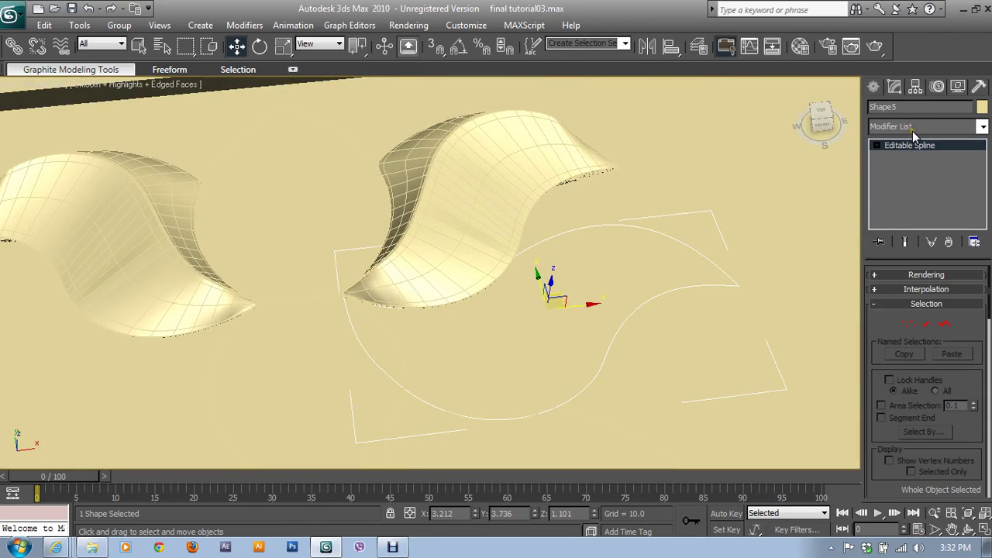
pyautogui.click(912, 128)
pyautogui.press('e')
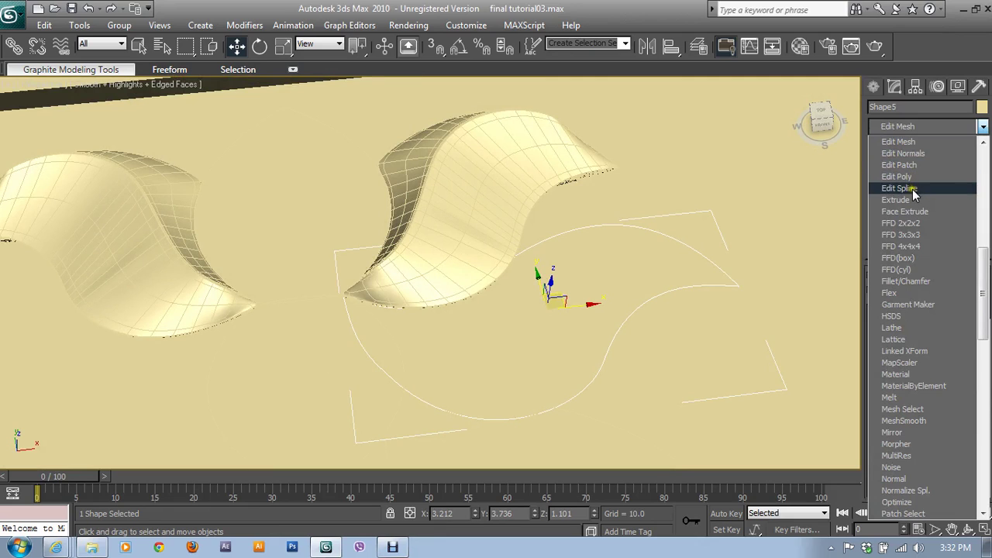
pyautogui.click(912, 199)
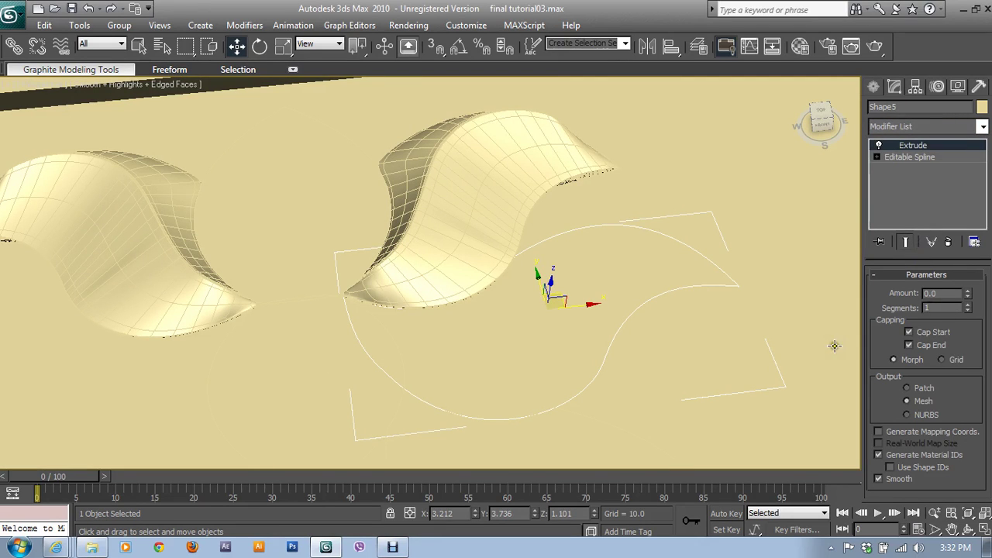
pyautogui.click(969, 293)
pyautogui.press('Return')
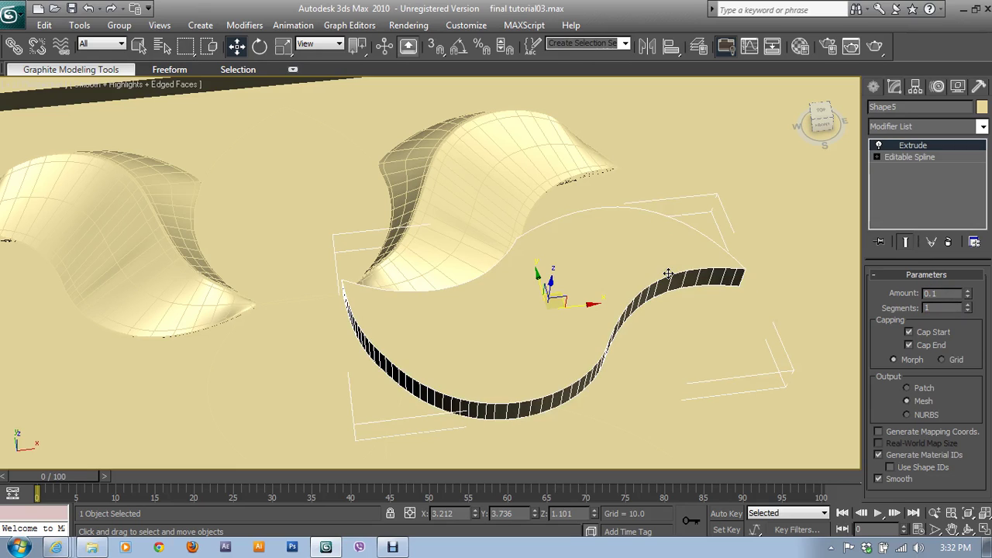
# - Orbit and zoom to inspect the thin extruded petal strip
pyautogui.moveTo(671, 272)
pyautogui.keyDown('alt'); pyautogui.mouseDown(button='middle')
pyautogui.moveTo(690, 242)
pyautogui.moveTo(575, 317)
pyautogui.mouseUp(button='middle'); pyautogui.keyUp('alt')
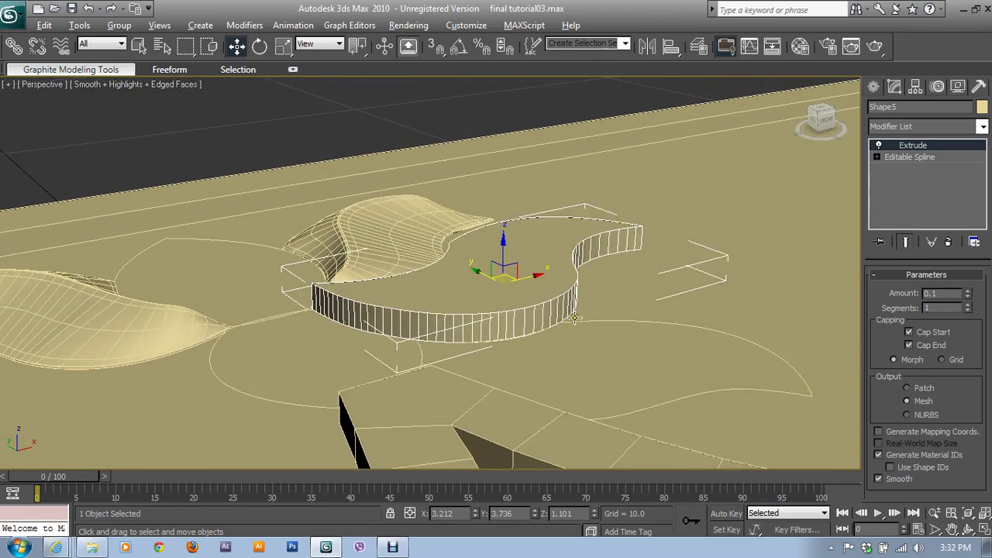
pyautogui.scroll(5, 575, 317)
pyautogui.keyDown('alt'); pyautogui.moveTo(610, 354); pyautogui.dragTo(476, 415, button='middle'); pyautogui.keyUp('alt')
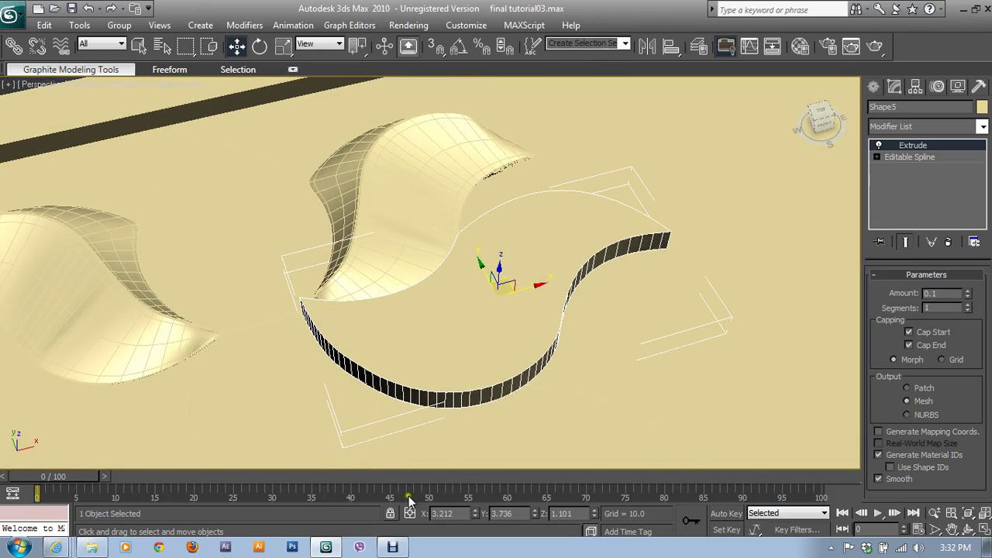
# - Browse to the Downloads folder in Explorer and open the reference photo IMG_0116
pyautogui.click(18, 547)
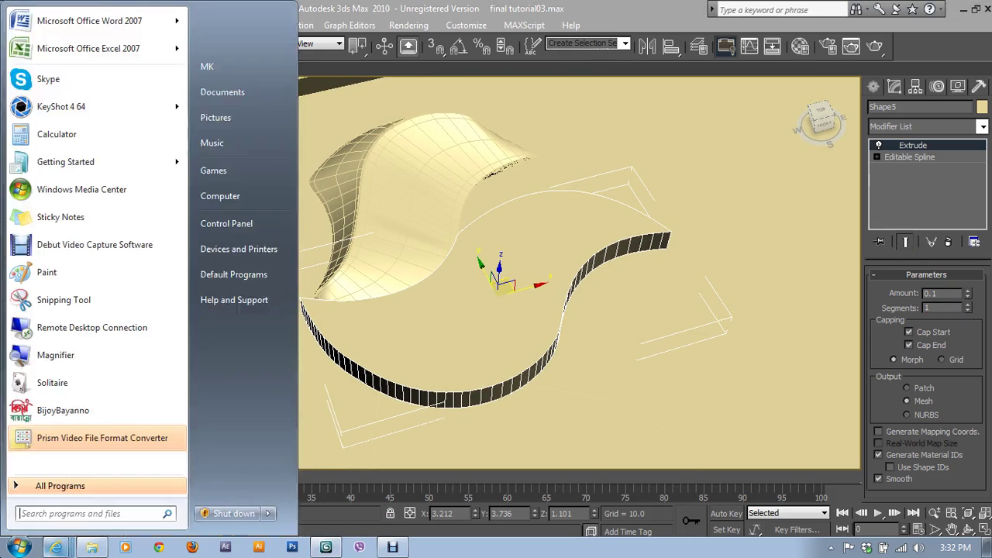
pyautogui.click(225, 68)
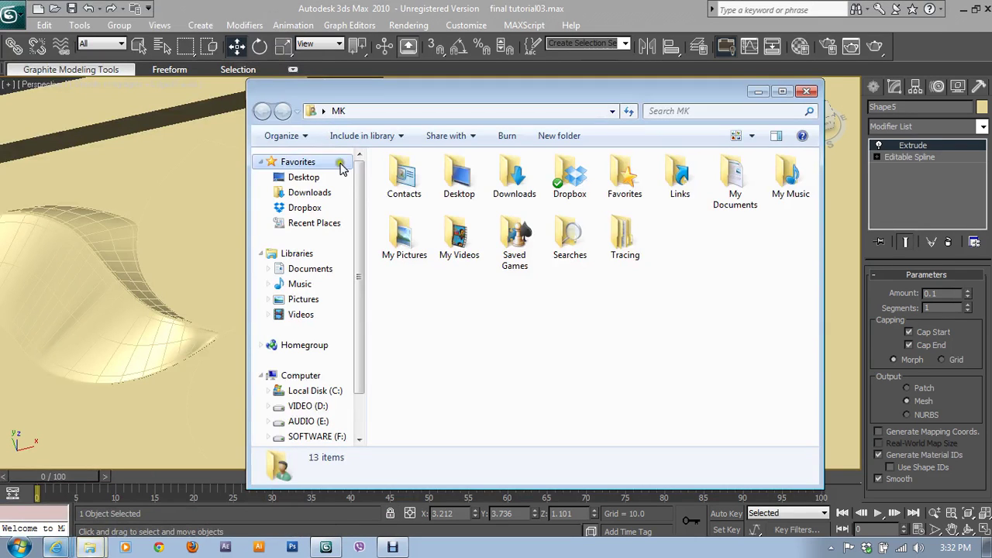
pyautogui.doubleClick(508, 186)
pyautogui.scroll(-3, 628, 333)
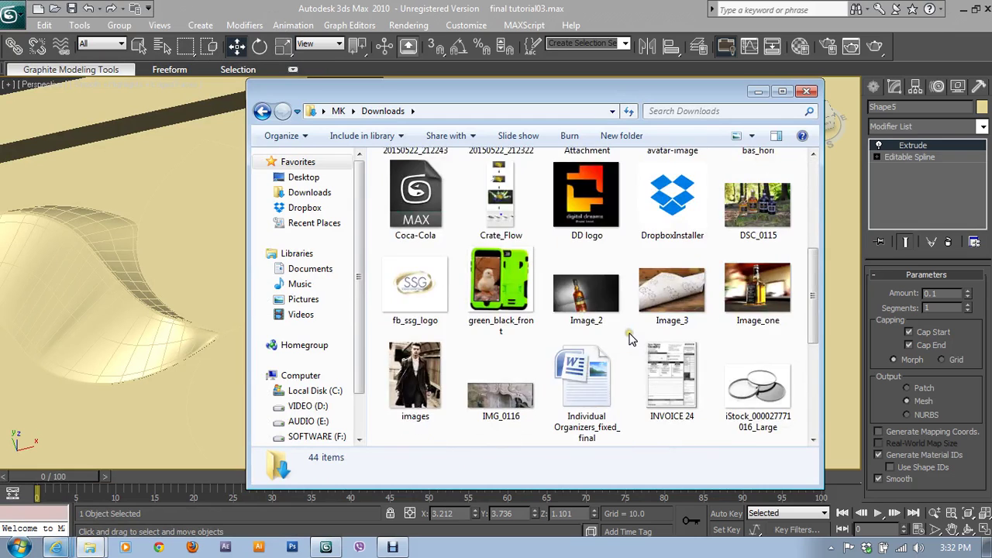
pyautogui.scroll(-2, 629, 337)
pyautogui.scroll(-2, 628, 341)
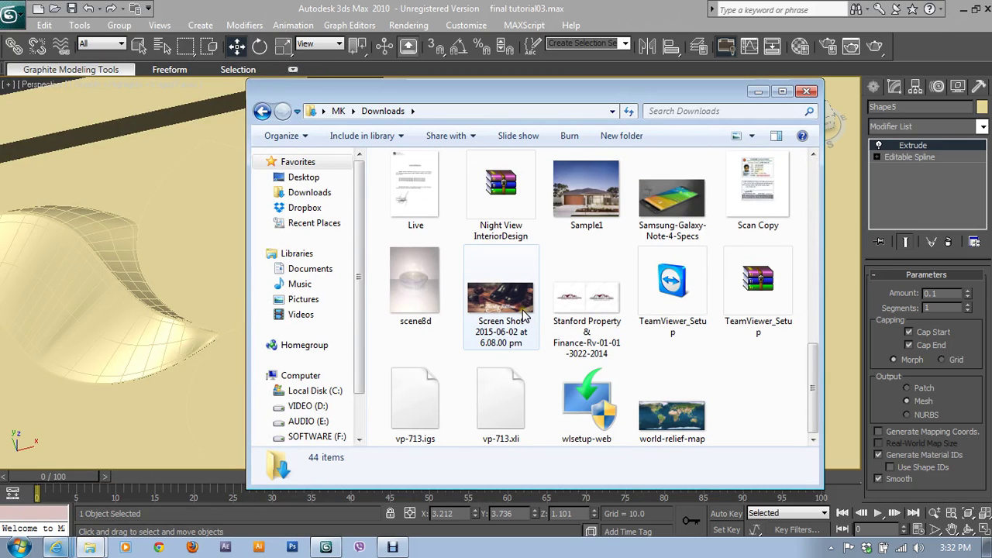
pyautogui.scroll(1, 475, 228)
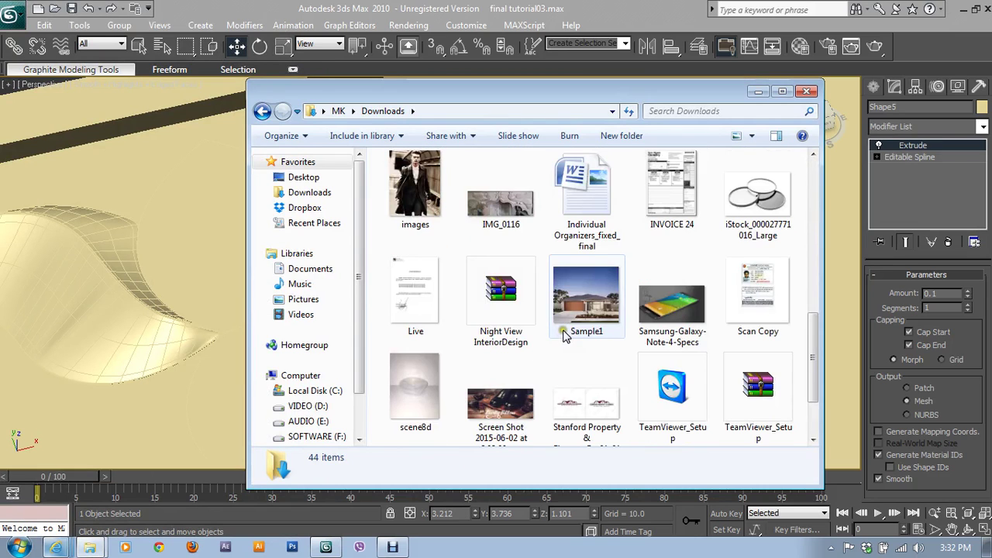
pyautogui.doubleClick(476, 229)
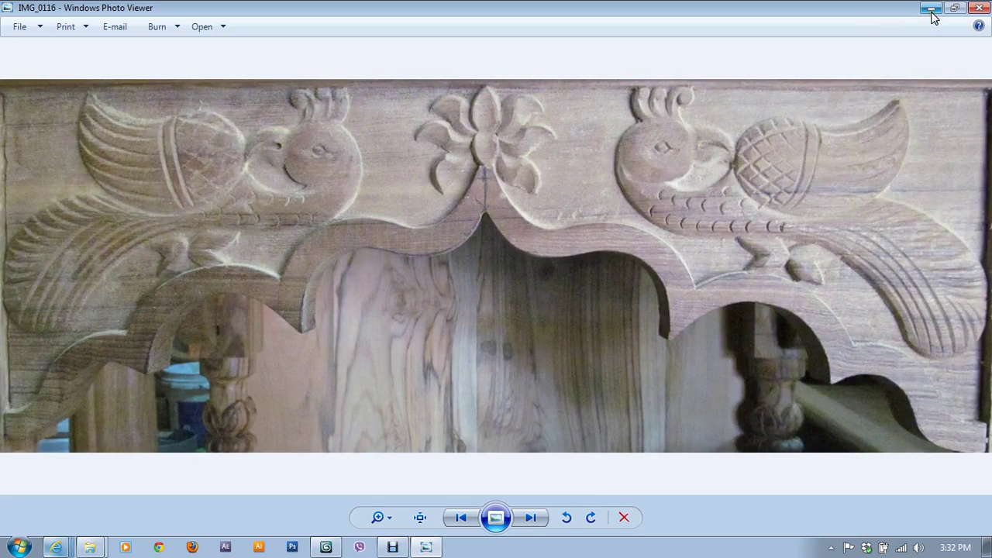
# - Zoom the IMG_0116 photo onto the flower carving and close the Downloads window
pyautogui.scroll(3, 562, 147)
pyautogui.scroll(3, 554, 122)
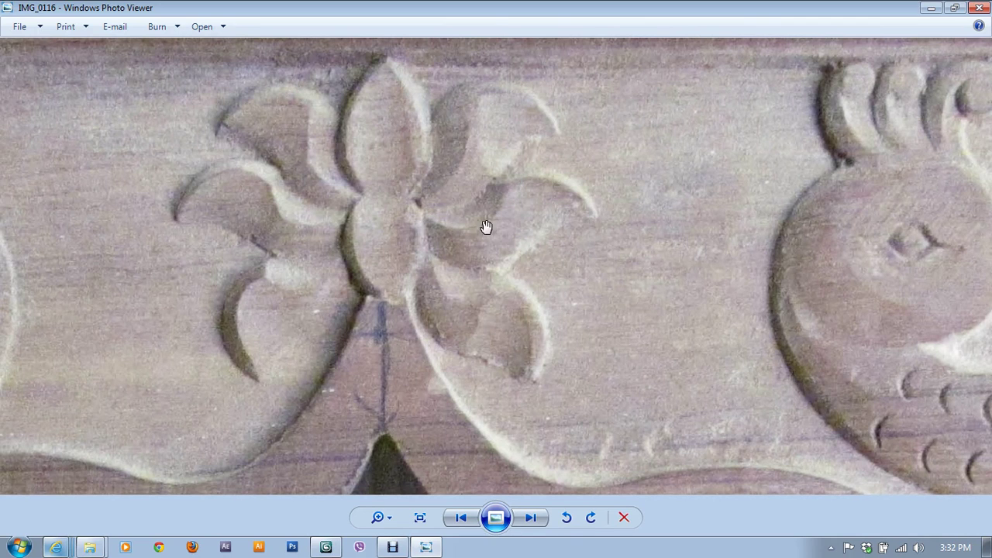
pyautogui.click(931, 9)
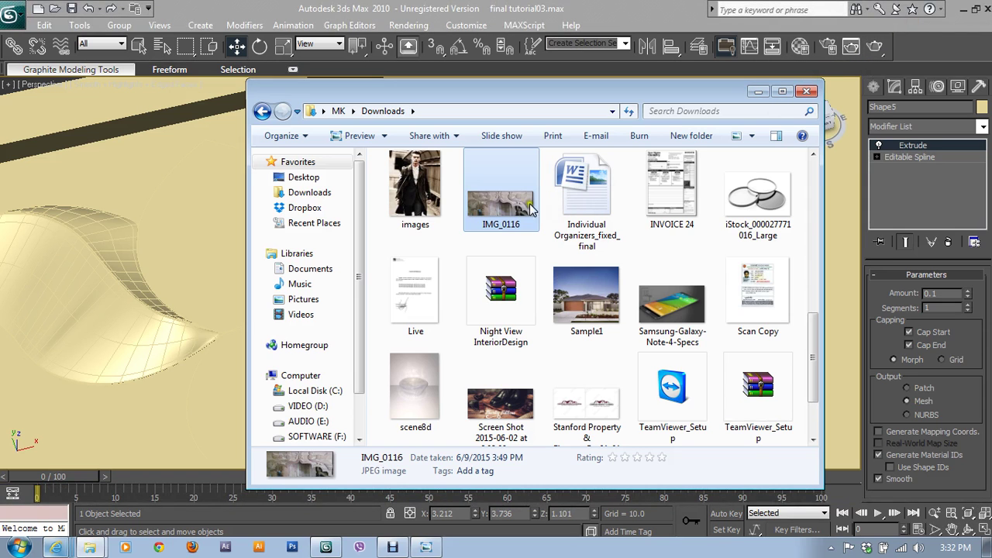
pyautogui.click(782, 92)
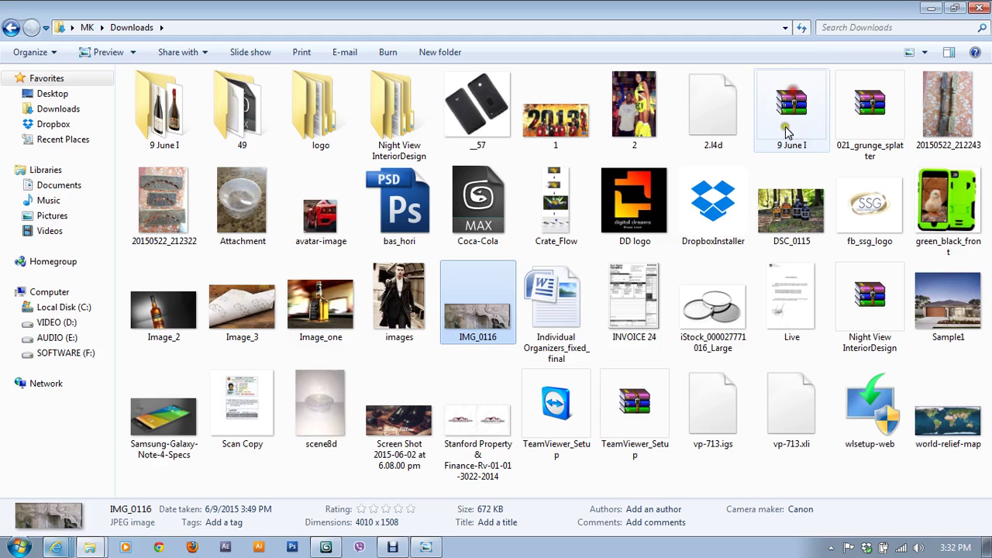
pyautogui.click(954, 9)
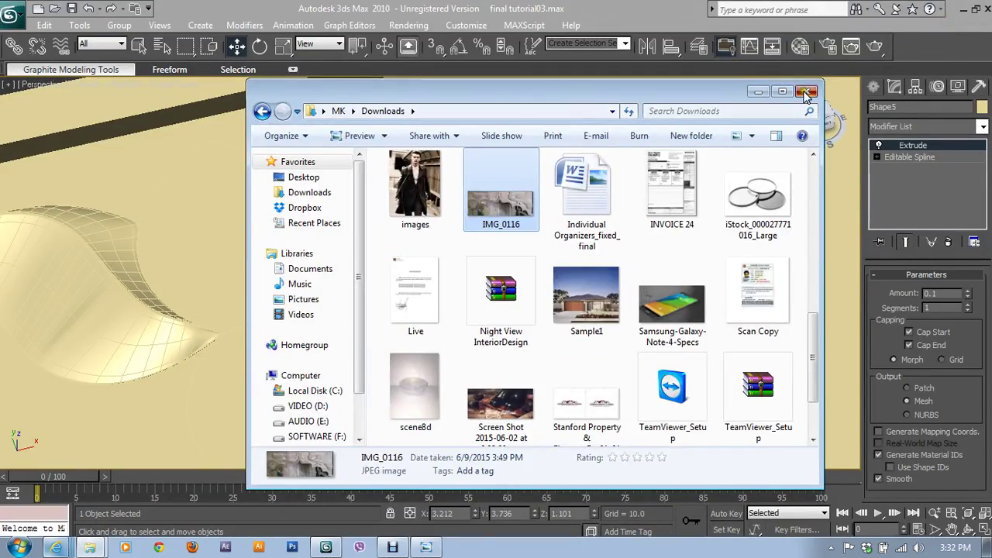
pyautogui.click(806, 91)
# - Compare the reference photo with the model, leaving the photo minimized over 3ds Max
pyautogui.click(431, 548)
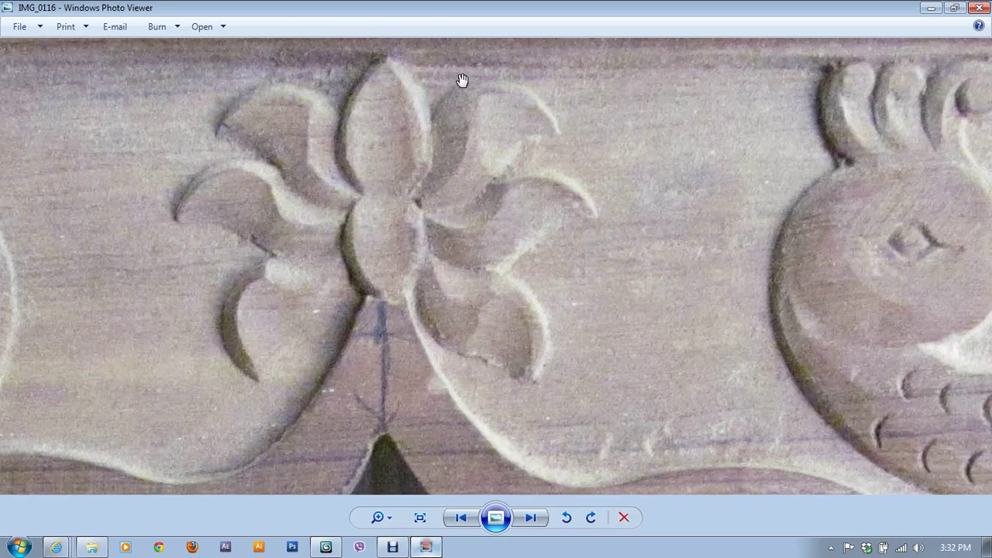
pyautogui.scroll(3, 500, 101)
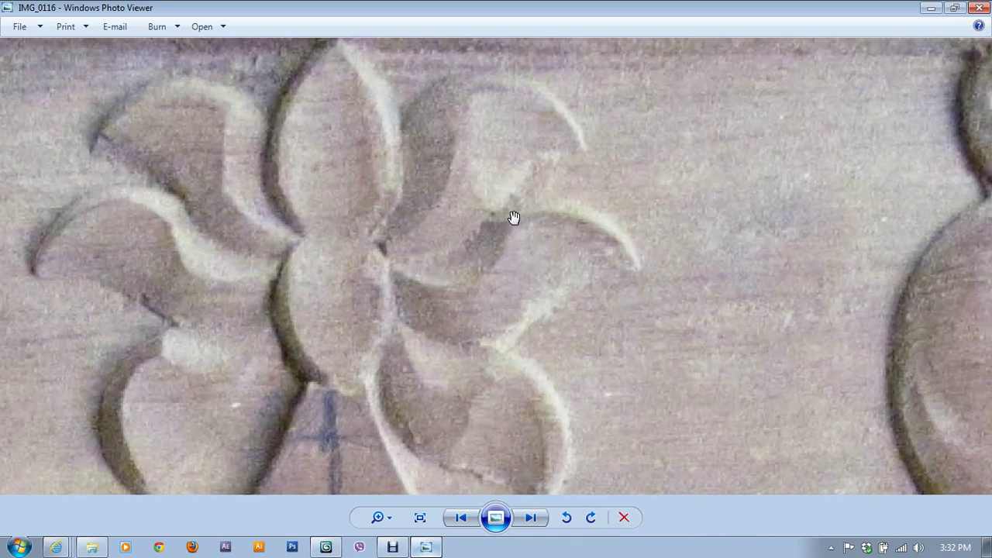
pyautogui.click(931, 8)
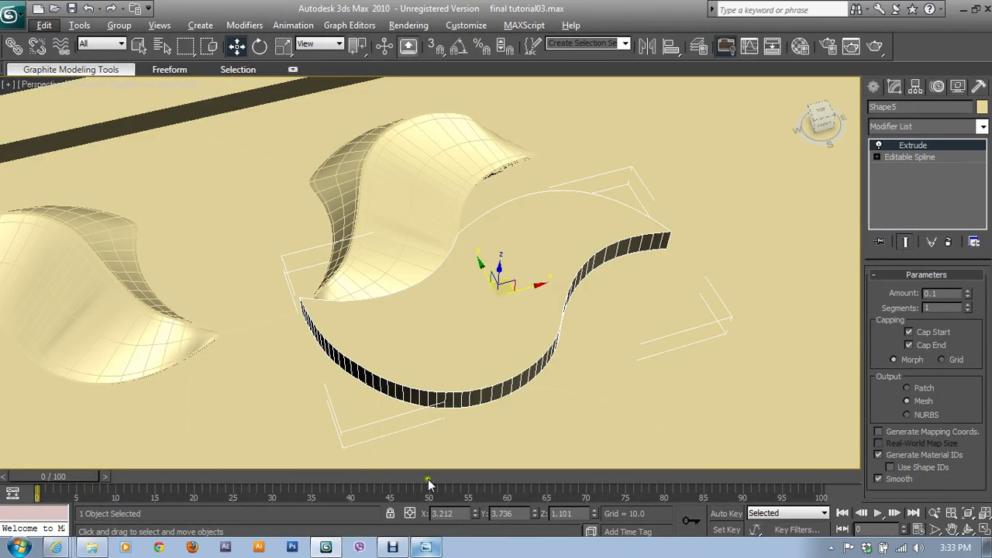
pyautogui.click(431, 547)
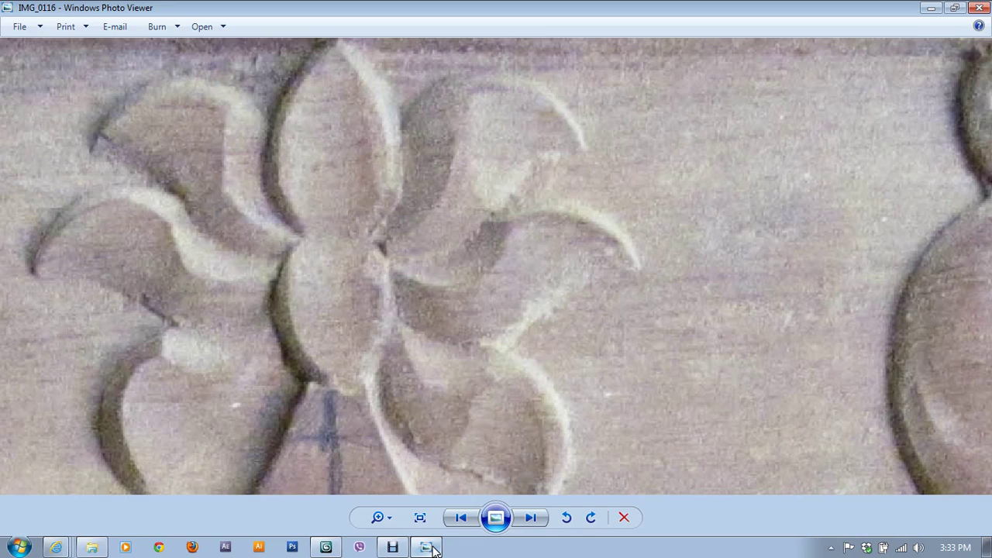
pyautogui.click(435, 549)
# - Zoom onto the extruded Shape5 and convert it to an Editable Poly
pyautogui.moveTo(448, 354)
pyautogui.keyDown('alt'); pyautogui.mouseDown(button='middle')
pyautogui.moveTo(468, 388)
pyautogui.moveTo(529, 366)
pyautogui.mouseUp(button='middle'); pyautogui.keyUp('alt')
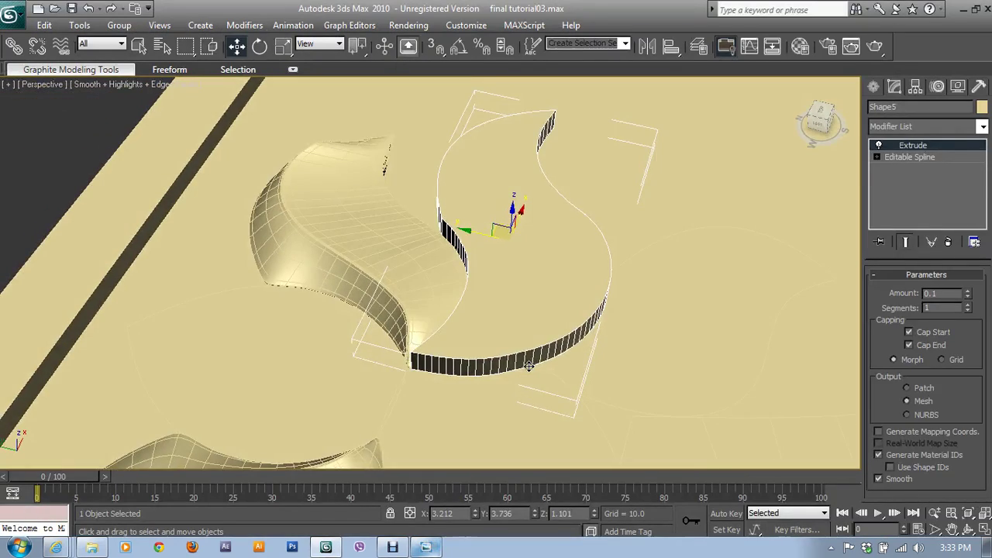
pyautogui.scroll(2, 519, 345)
pyautogui.scroll(2, 509, 318)
pyautogui.scroll(1, 518, 312)
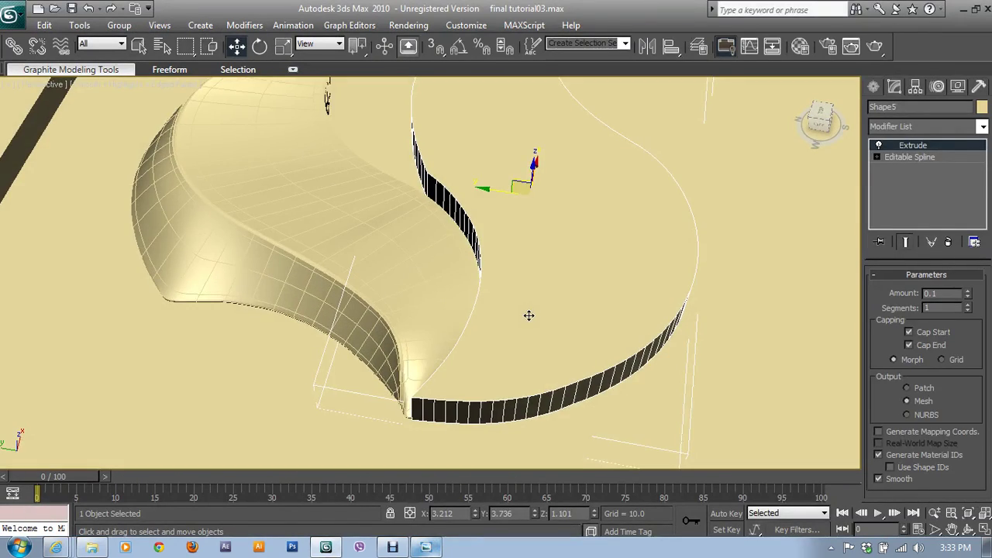
pyautogui.scroll(2, 535, 324)
pyautogui.moveTo(541, 332)
pyautogui.keyDown('alt'); pyautogui.mouseDown(button='middle')
pyautogui.moveTo(563, 323)
pyautogui.moveTo(625, 250)
pyautogui.mouseUp(button='middle'); pyautogui.keyUp('alt')
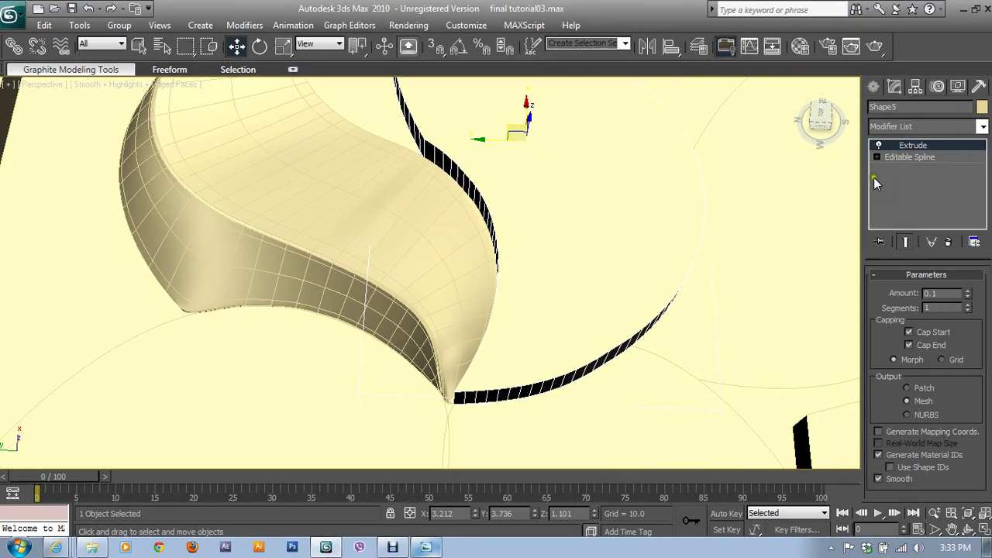
pyautogui.rightClick(606, 225)
pyautogui.moveTo(634, 358)
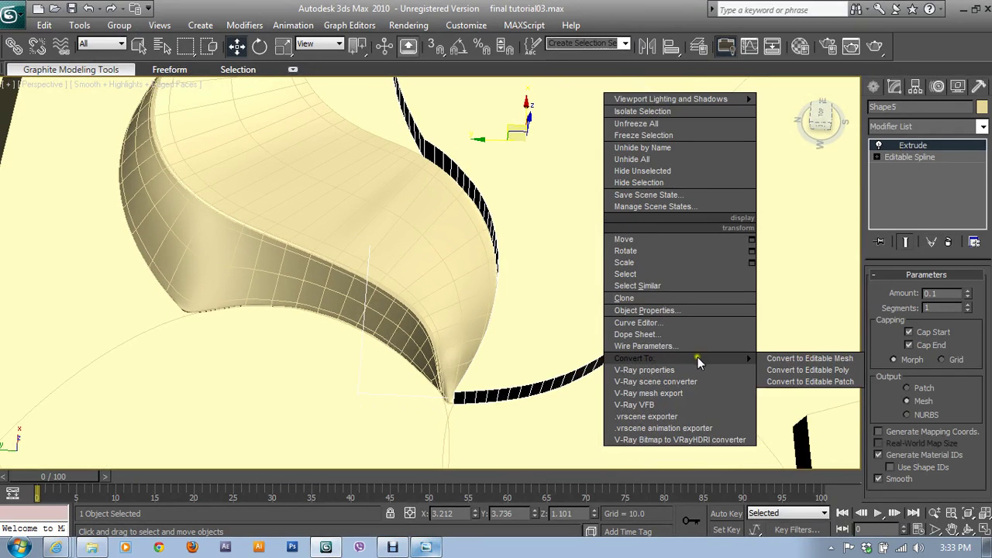
pyautogui.click(821, 370)
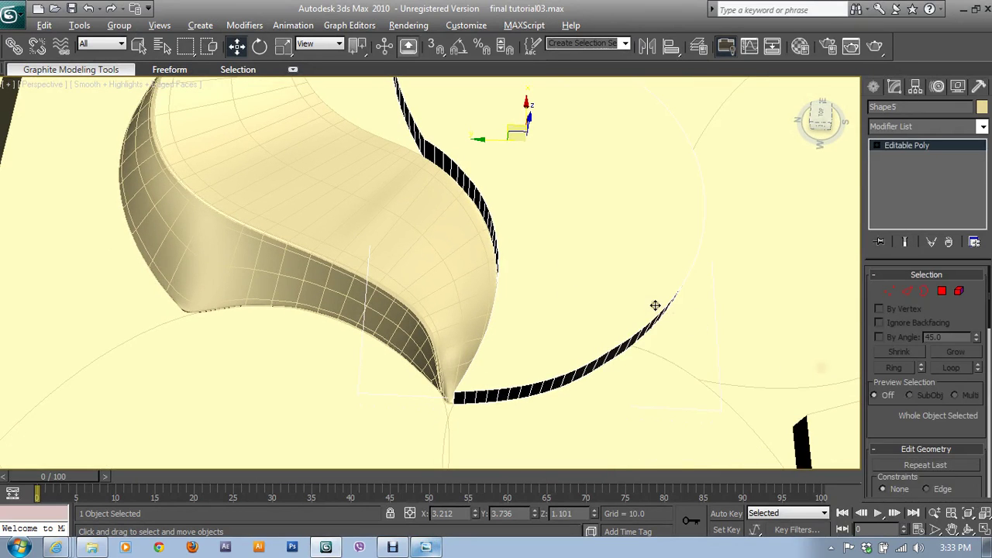
# - Orbit to a new angle and glance at the reference flower photo again
pyautogui.moveTo(654, 306)
pyautogui.keyDown('alt'); pyautogui.mouseDown(button='middle')
pyautogui.moveTo(664, 264)
pyautogui.moveTo(700, 237)
pyautogui.moveTo(446, 303)
pyautogui.mouseUp(button='middle'); pyautogui.keyUp('alt')
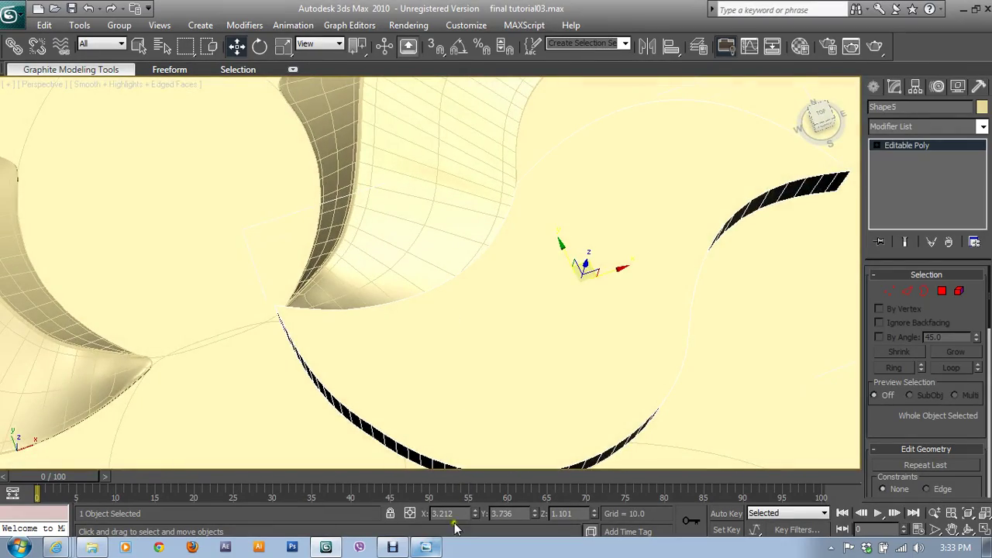
pyautogui.click(429, 547)
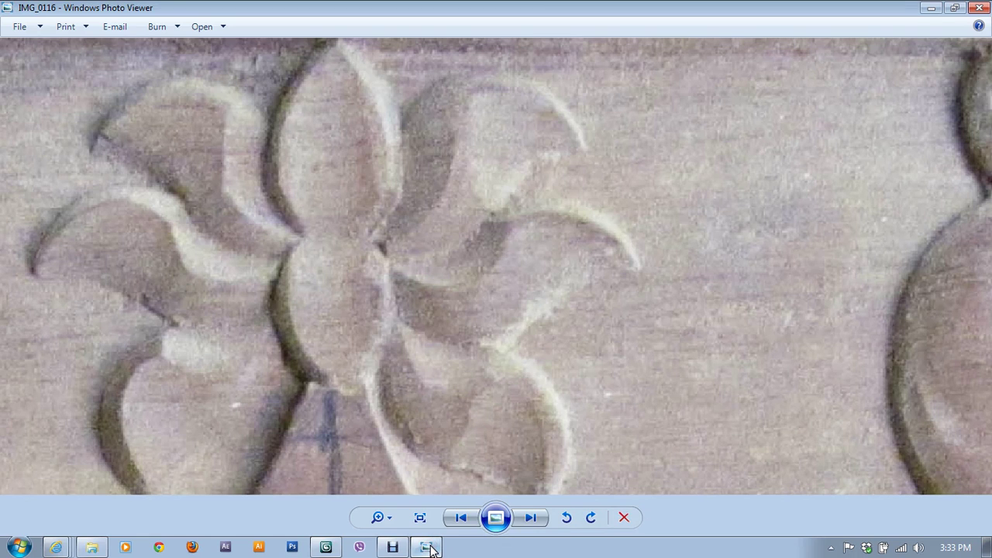
pyautogui.click(429, 547)
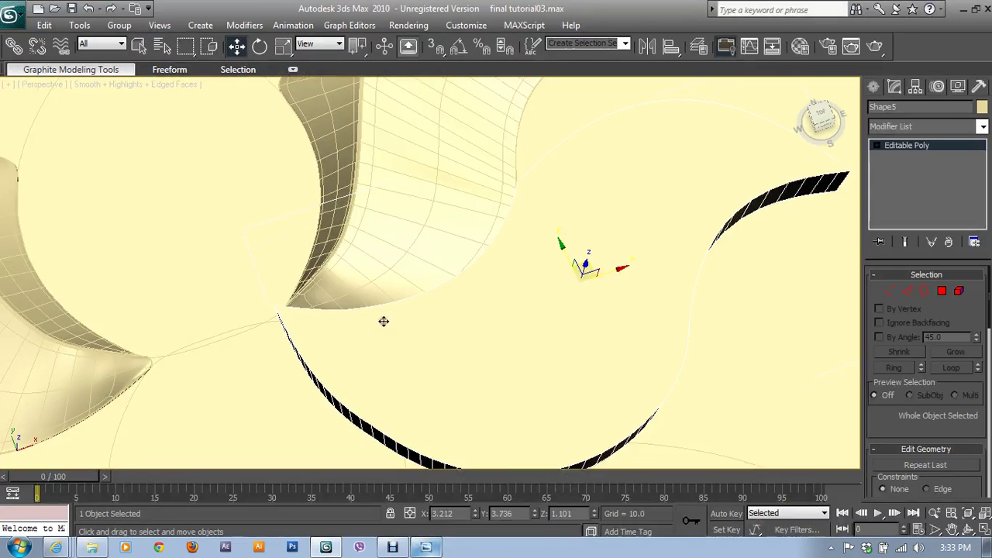
# - Enter Vertex level, activate Cut, and orbit so the strip's top face is visible
pyautogui.click(889, 290)
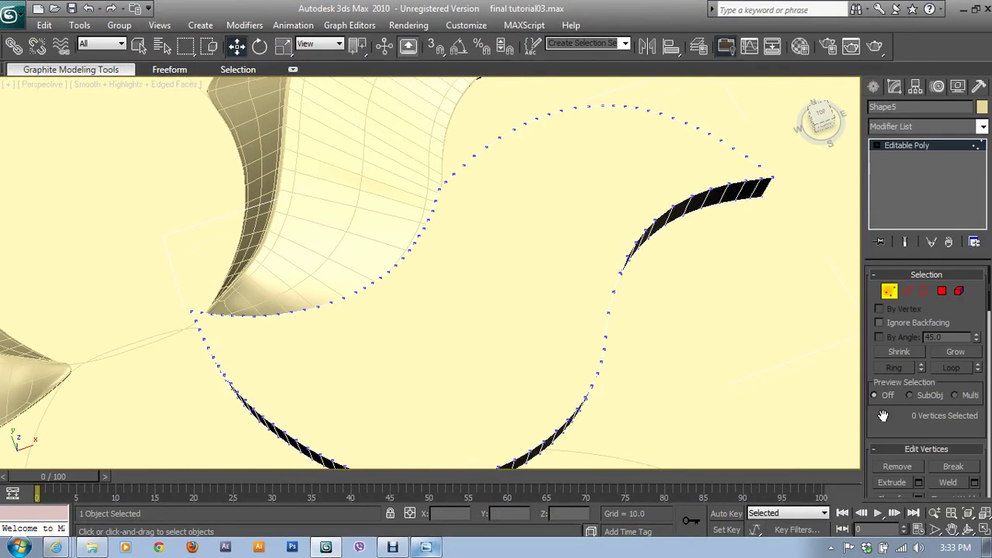
pyautogui.moveTo(884, 416); pyautogui.dragTo(891, 307)
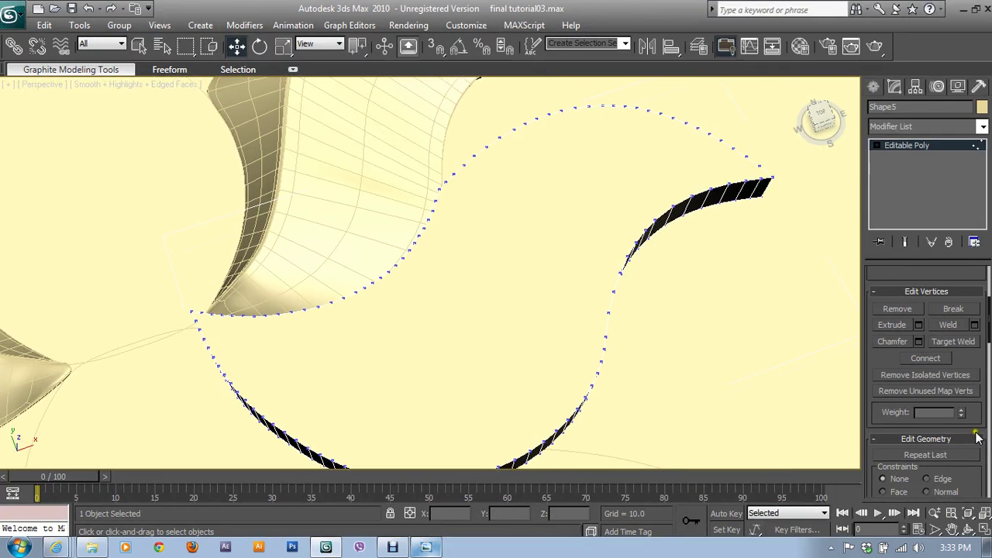
pyautogui.moveTo(976, 438); pyautogui.dragTo(971, 342)
pyautogui.click(954, 443)
pyautogui.moveTo(455, 359)
pyautogui.keyDown('alt'); pyautogui.mouseDown(button='middle')
pyautogui.moveTo(560, 303)
pyautogui.moveTo(683, 308)
pyautogui.mouseUp(button='middle'); pyautogui.keyUp('alt')
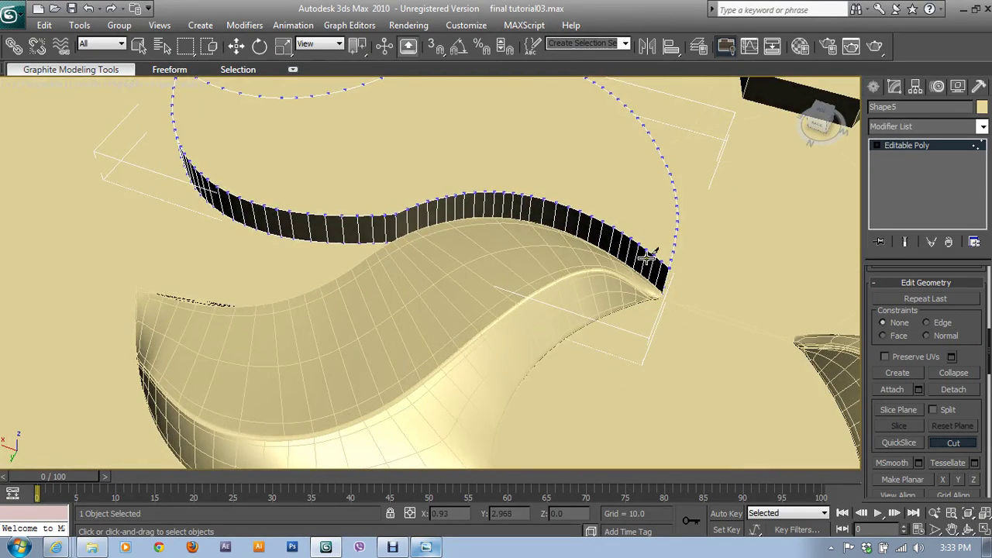
pyautogui.keyDown('alt'); pyautogui.moveTo(649, 256); pyautogui.dragTo(634, 337, button='middle'); pyautogui.keyUp('alt')
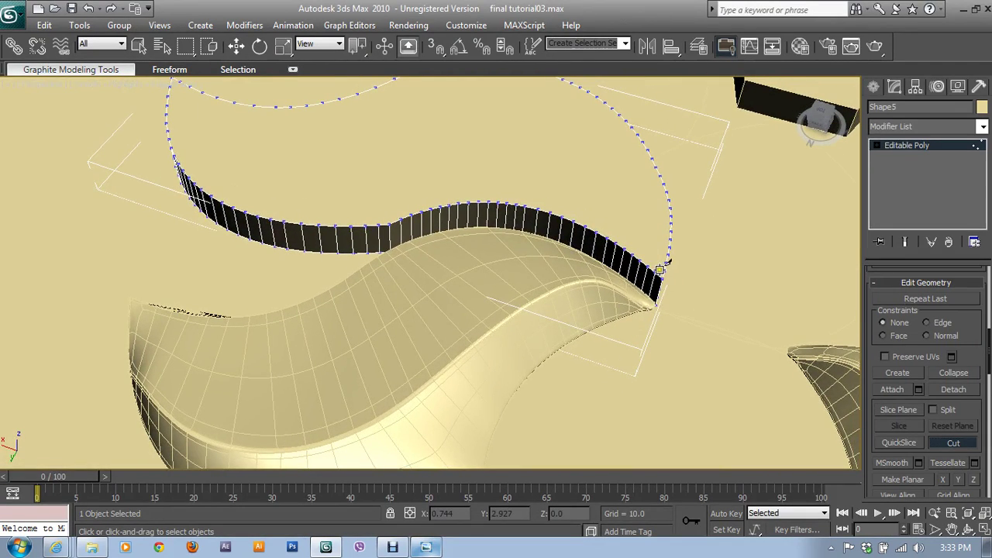
pyautogui.keyDown('alt'); pyautogui.moveTo(657, 271); pyautogui.dragTo(663, 369, button='middle'); pyautogui.keyUp('alt')
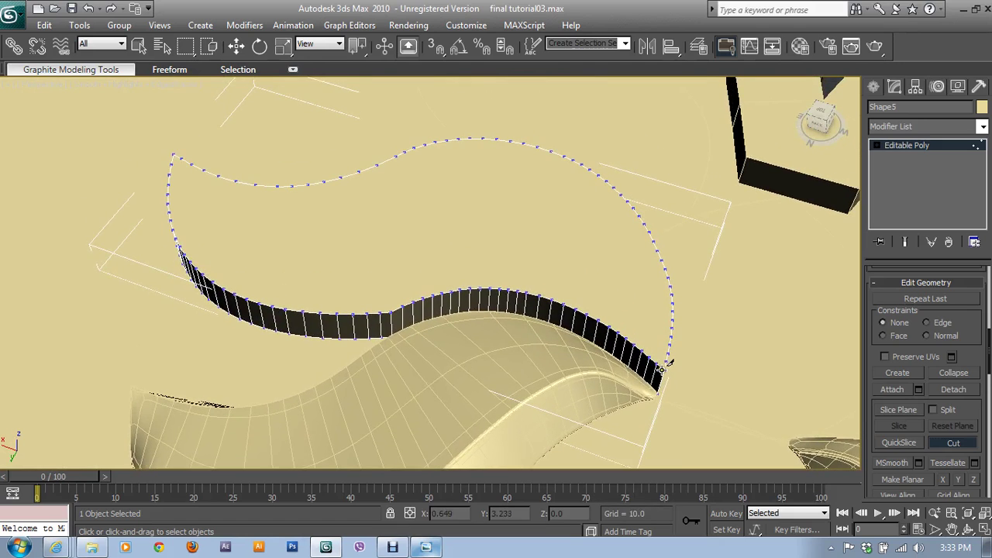
# - Cut a curved edge chain across the top face from one strip edge to the opposite edge
pyautogui.click(664, 364)
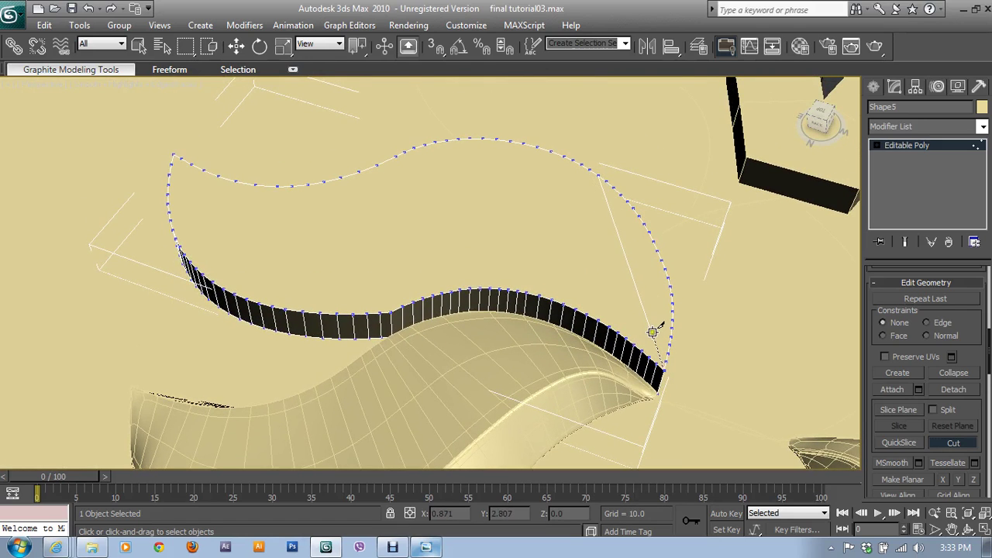
pyautogui.click(654, 333)
pyautogui.click(632, 292)
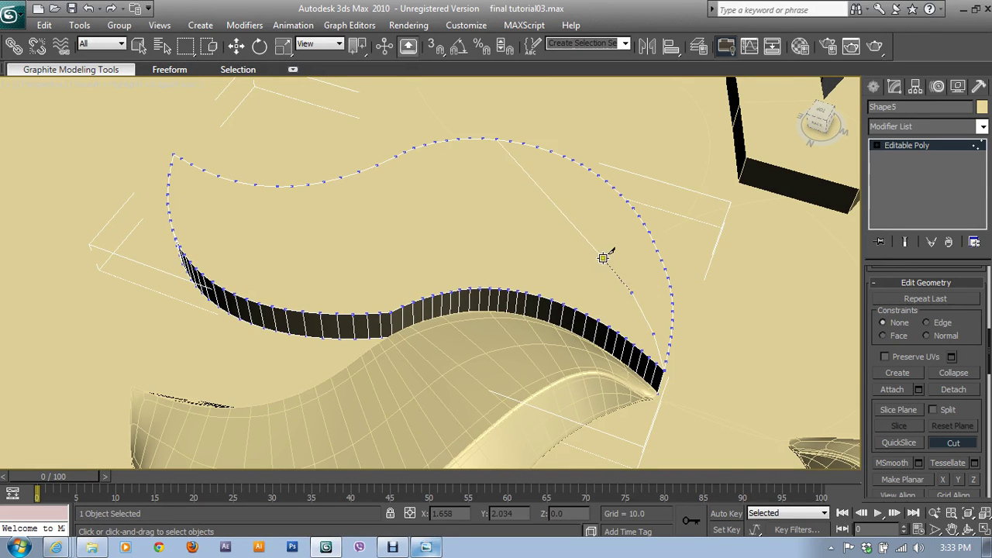
pyautogui.click(596, 251)
pyautogui.click(568, 227)
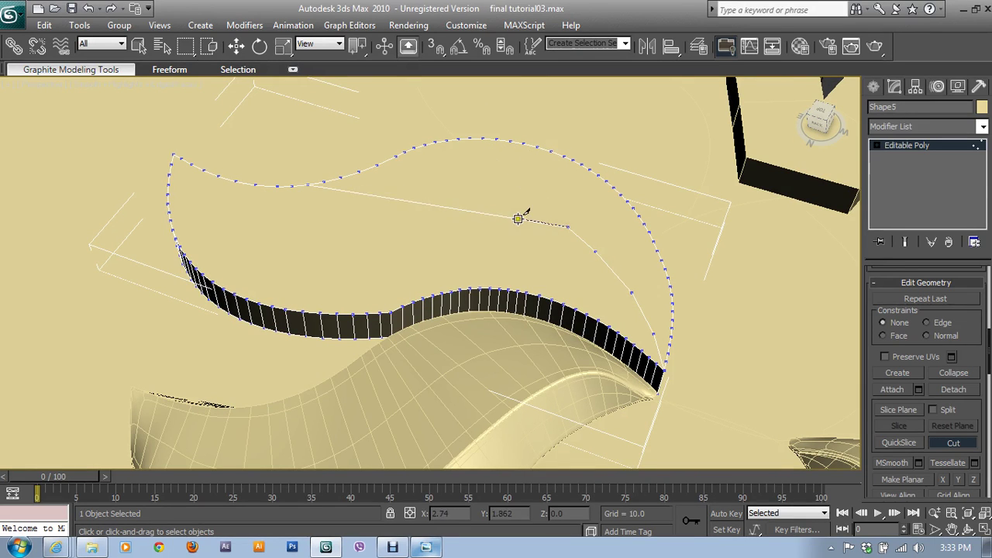
pyautogui.click(516, 219)
pyautogui.click(464, 224)
pyautogui.click(419, 235)
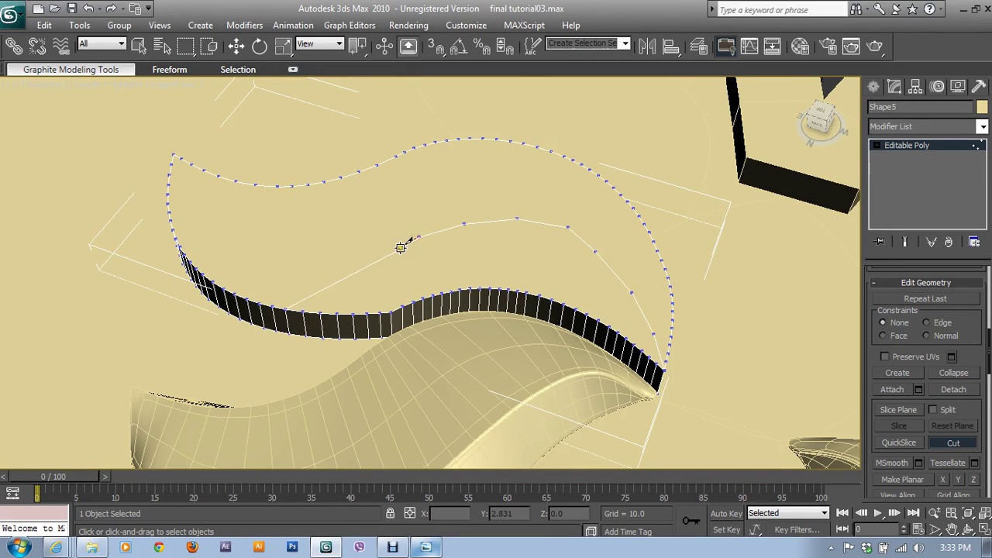
pyautogui.click(388, 258)
pyautogui.click(362, 275)
pyautogui.click(337, 310)
pyautogui.rightClick(505, 249)
pyautogui.moveTo(507, 249)
pyautogui.keyDown('alt'); pyautogui.mouseDown(button='middle')
pyautogui.moveTo(622, 274)
pyautogui.moveTo(454, 266)
pyautogui.moveTo(467, 297)
pyautogui.moveTo(519, 310)
pyautogui.mouseUp(button='middle'); pyautogui.keyUp('alt')
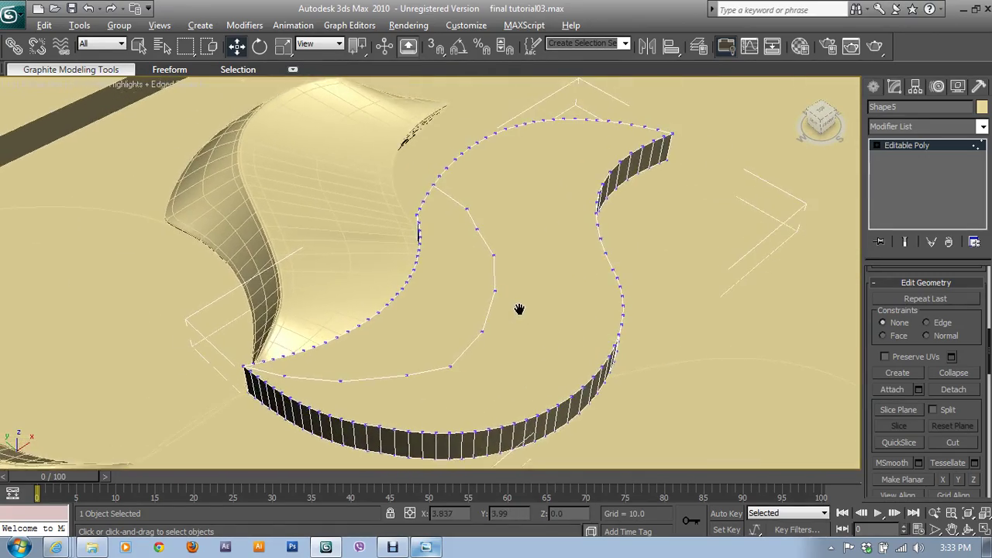
pyautogui.hotkey('alt', 'w')
# - In a maximized, zoomed Top view, move the first lower-curve vertex down and right
pyautogui.rightClick(261, 199)
pyautogui.hotkey('alt', 'w')
pyautogui.scroll(2, 426, 290)
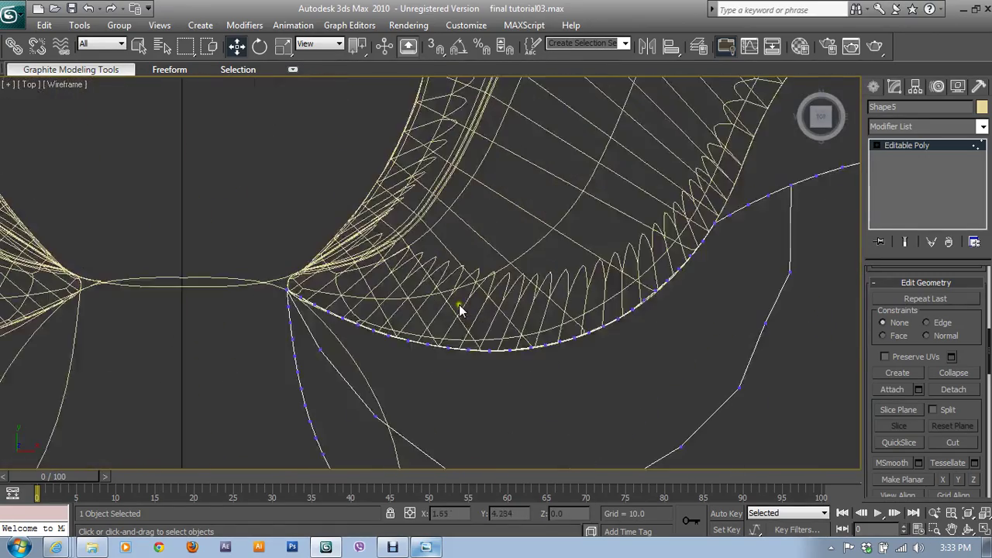
pyautogui.scroll(1, 438, 280)
pyautogui.moveTo(438, 281); pyautogui.dragTo(438, 276, button='middle')
pyautogui.moveTo(299, 310); pyautogui.dragTo(345, 361)
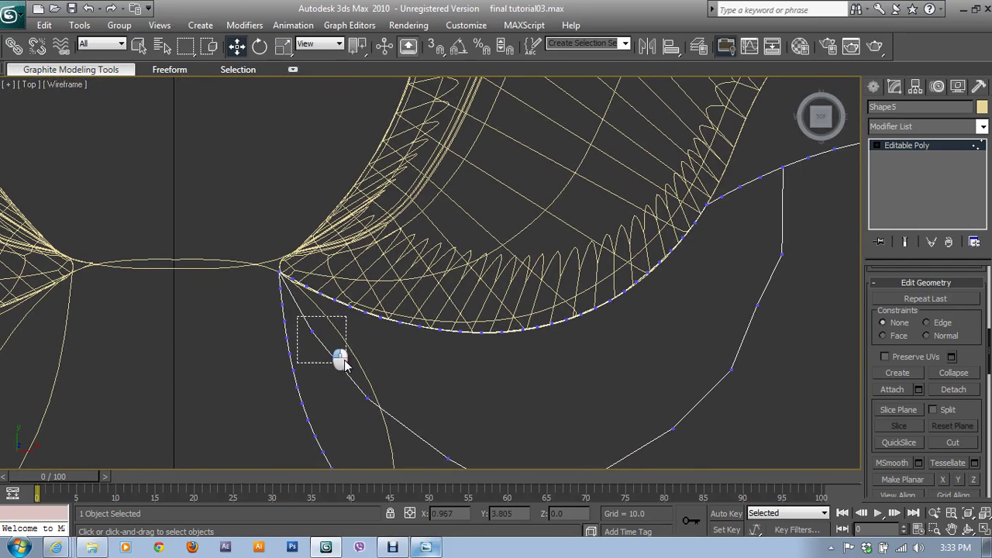
pyautogui.moveTo(345, 333); pyautogui.dragTo(308, 275, button='middle')
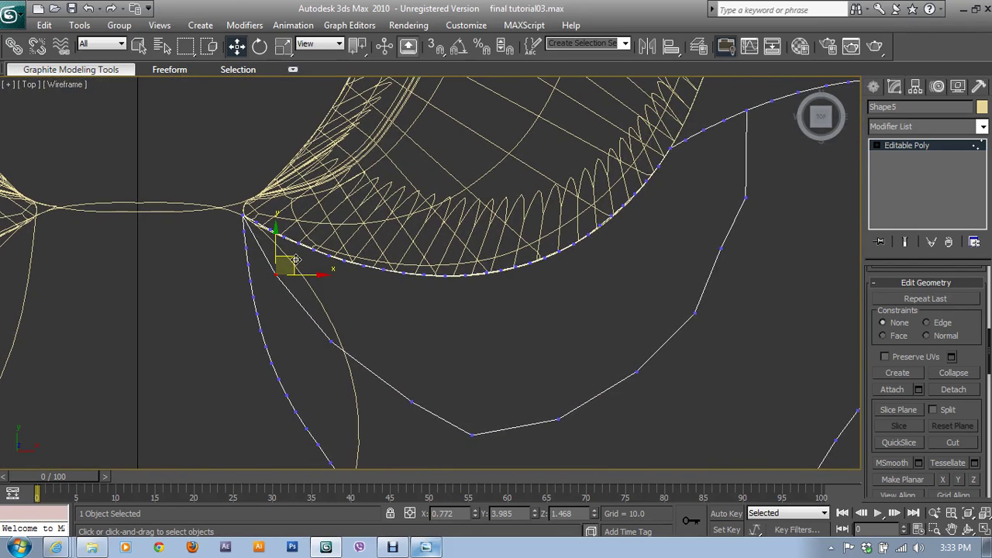
pyautogui.moveTo(296, 260)
pyautogui.mouseDown()
pyautogui.moveTo(344, 335)
pyautogui.moveTo(370, 341)
pyautogui.mouseUp()
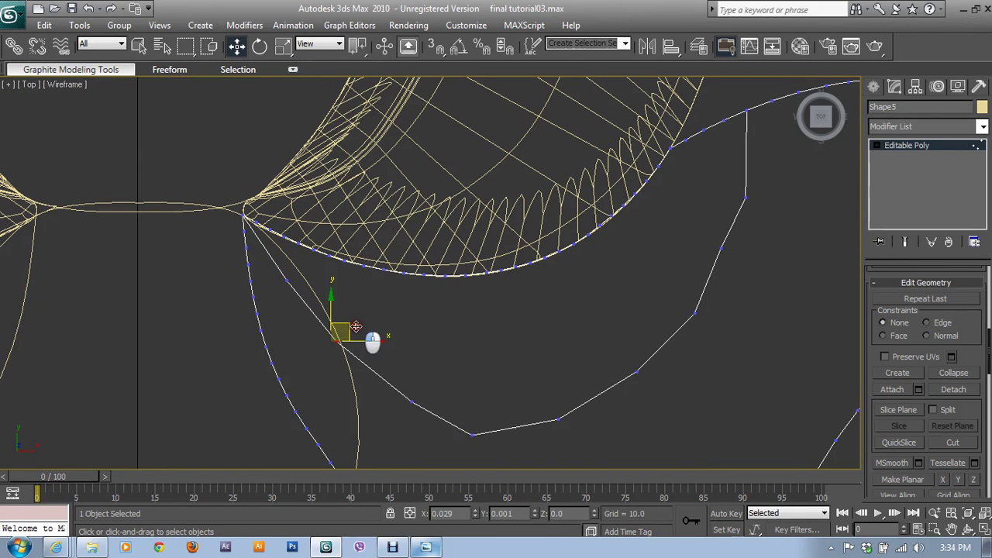
# - Reposition the next vertices along the lower curve to round the arc
pyautogui.click(421, 407)
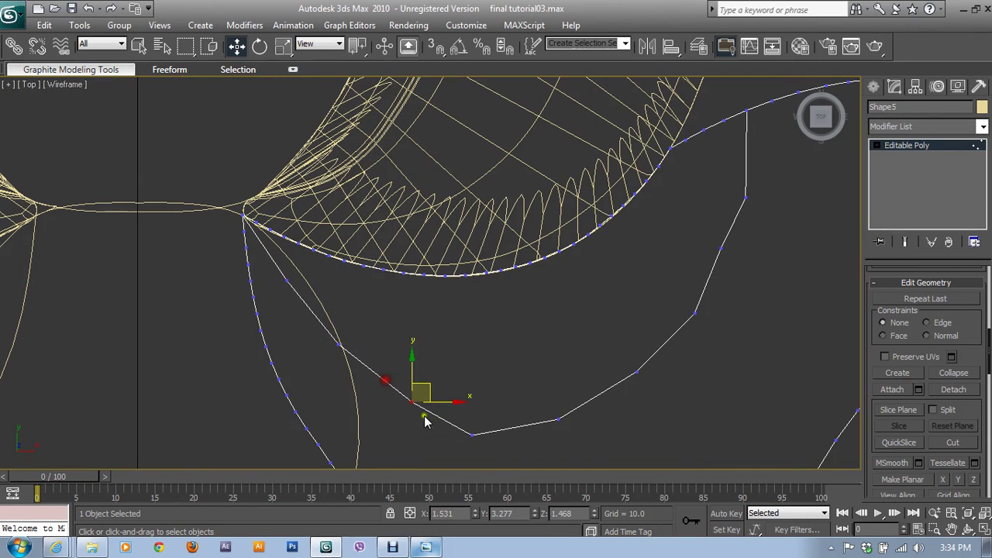
pyautogui.moveTo(473, 435); pyautogui.dragTo(507, 416)
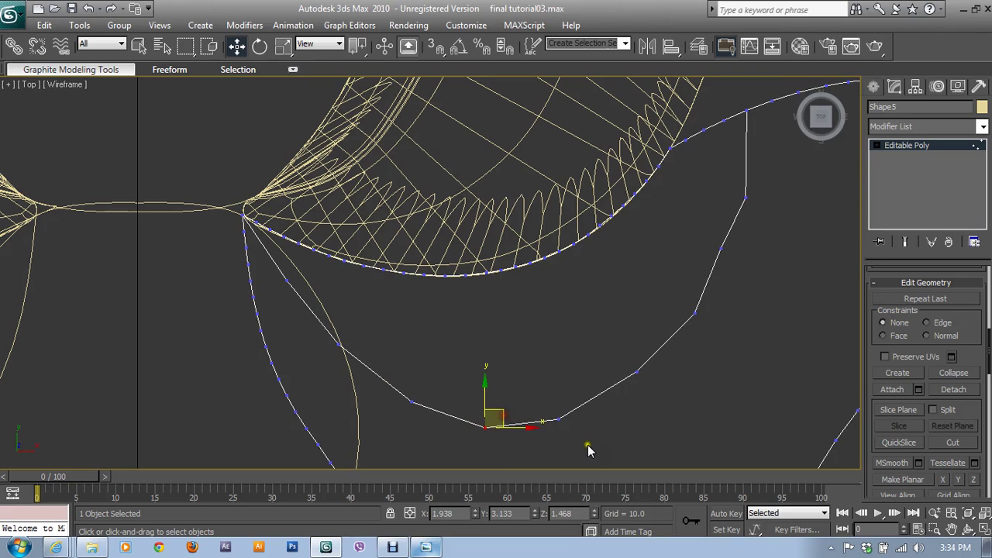
pyautogui.click(558, 399)
pyautogui.click(560, 419)
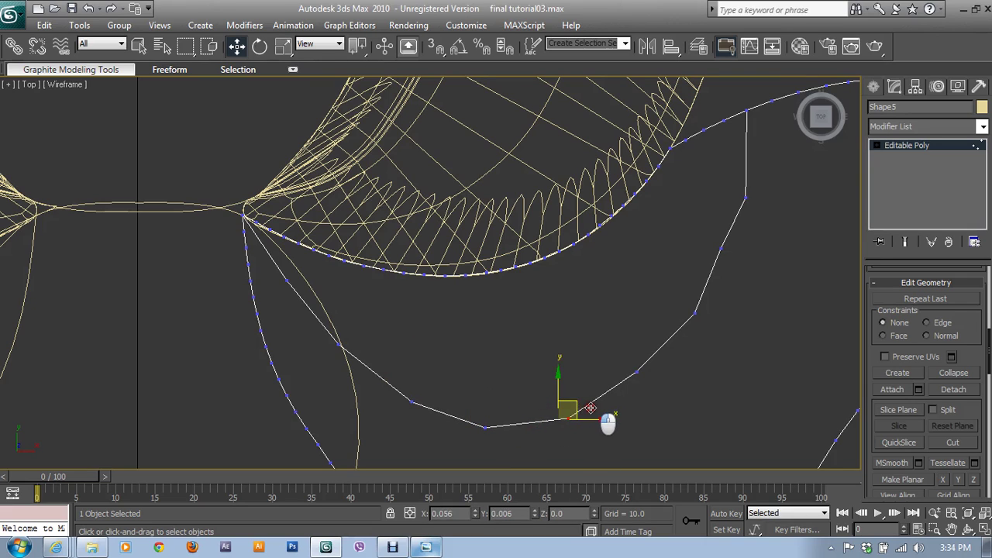
pyautogui.moveTo(601, 408); pyautogui.dragTo(664, 365)
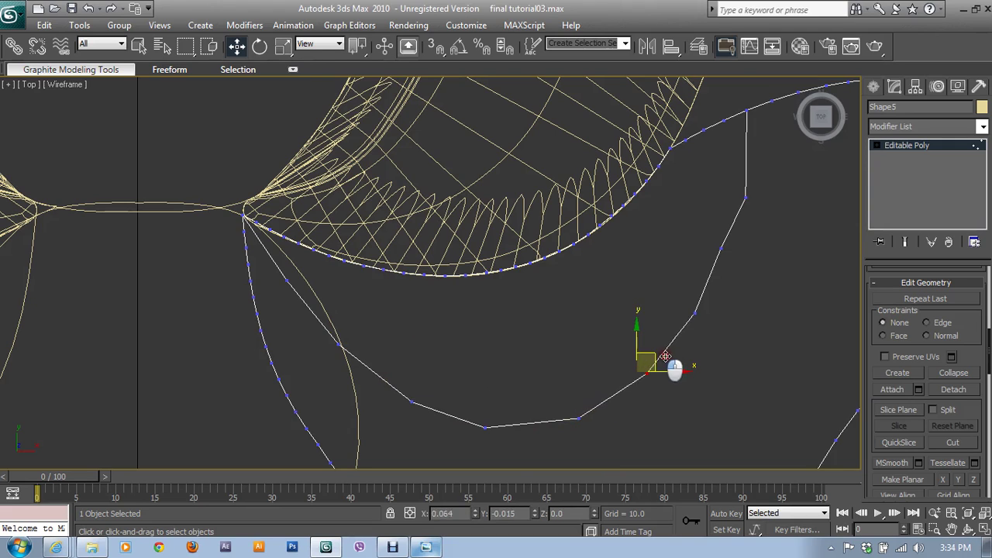
# - Move the upper vertices up and outward to smooth the curve's end
pyautogui.click(697, 313)
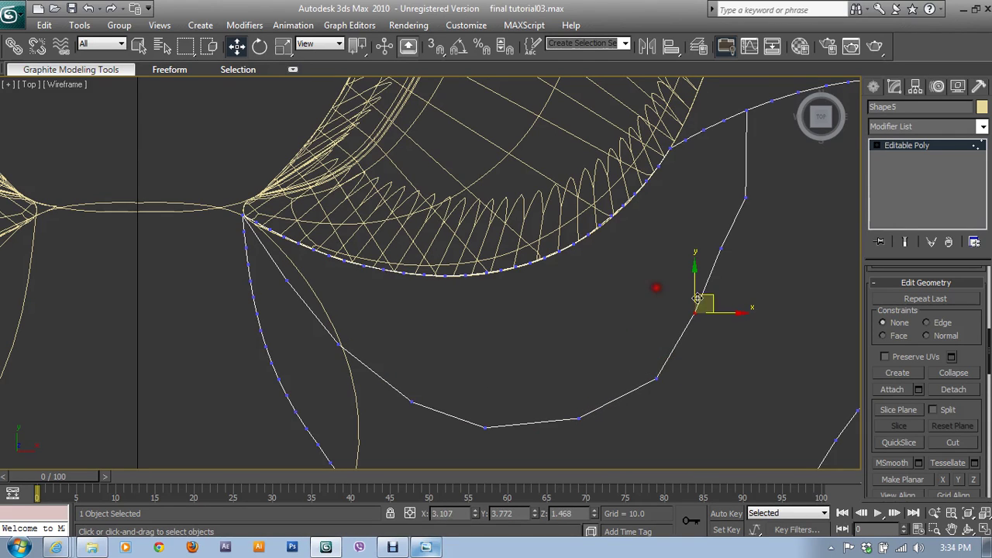
pyautogui.moveTo(721, 296); pyautogui.dragTo(727, 299)
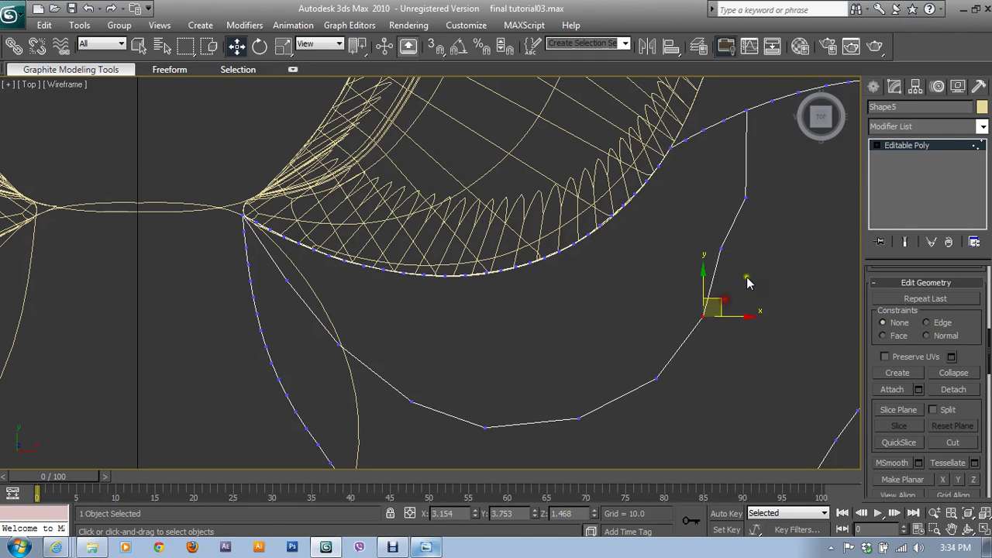
pyautogui.click(722, 249)
pyautogui.moveTo(725, 253); pyautogui.dragTo(764, 178)
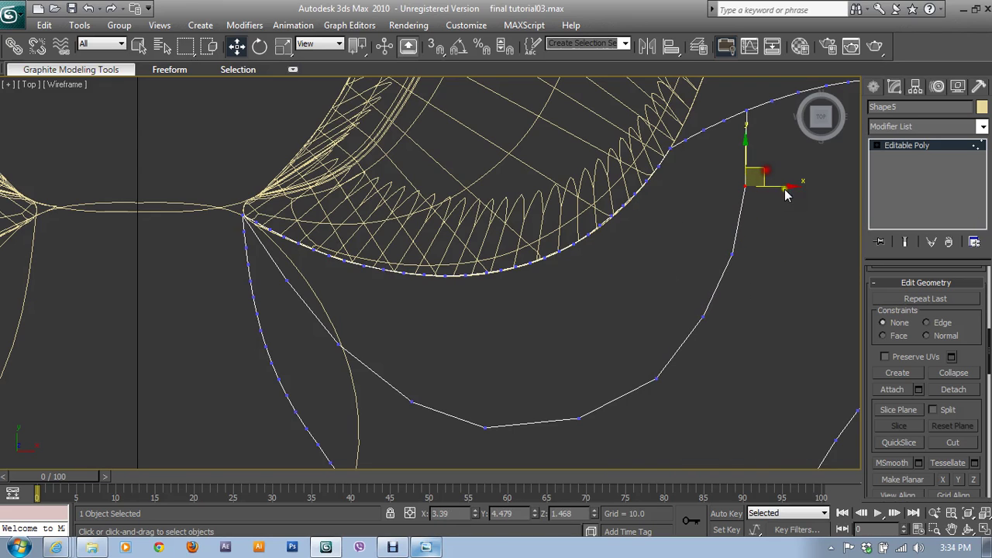
pyautogui.scroll(3, 927, 325)
pyautogui.scroll(3, 900, 314)
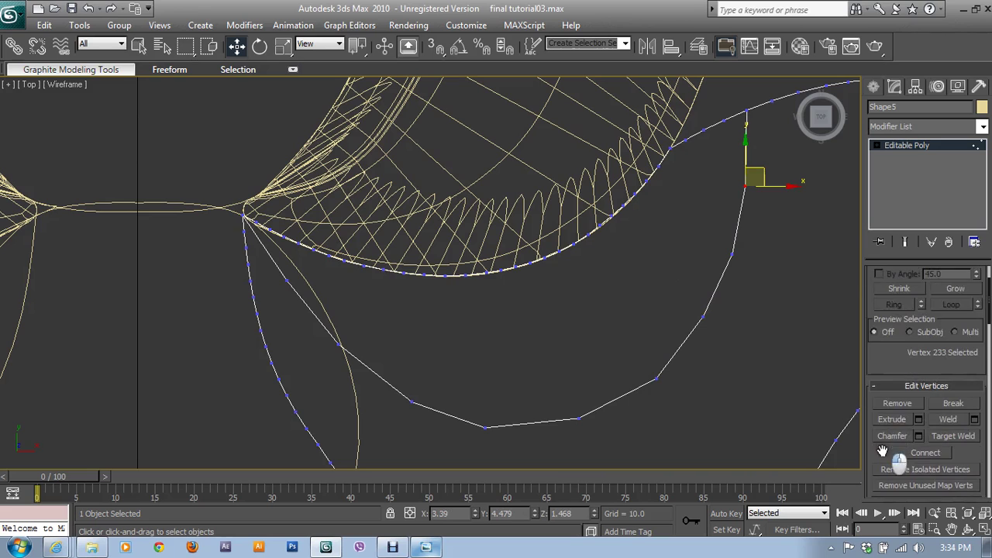
pyautogui.scroll(3, 890, 325)
# - Insert a row of new vertices along Shape5's curved petal edge at Segment level
pyautogui.click(909, 361)
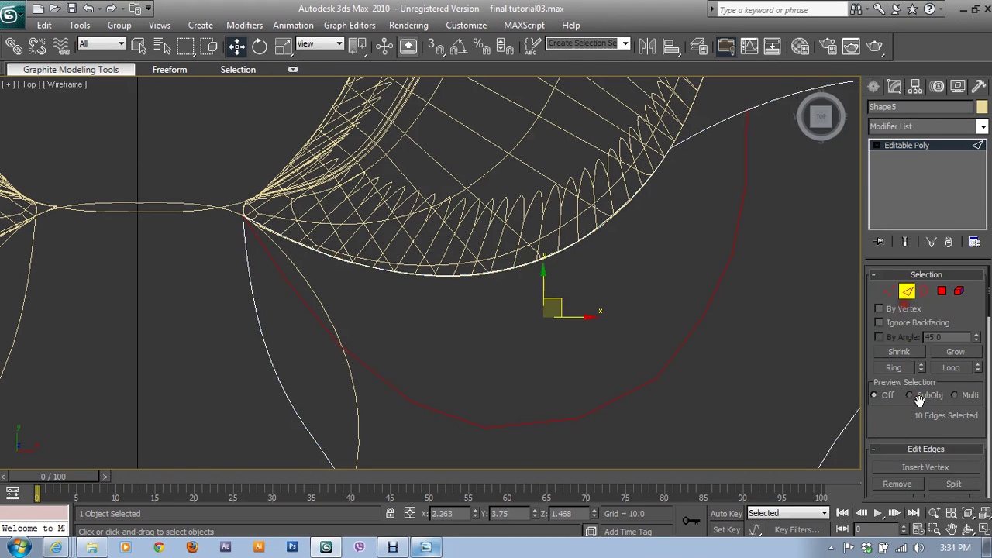
pyautogui.scroll(-3, 891, 364)
pyautogui.click(903, 382)
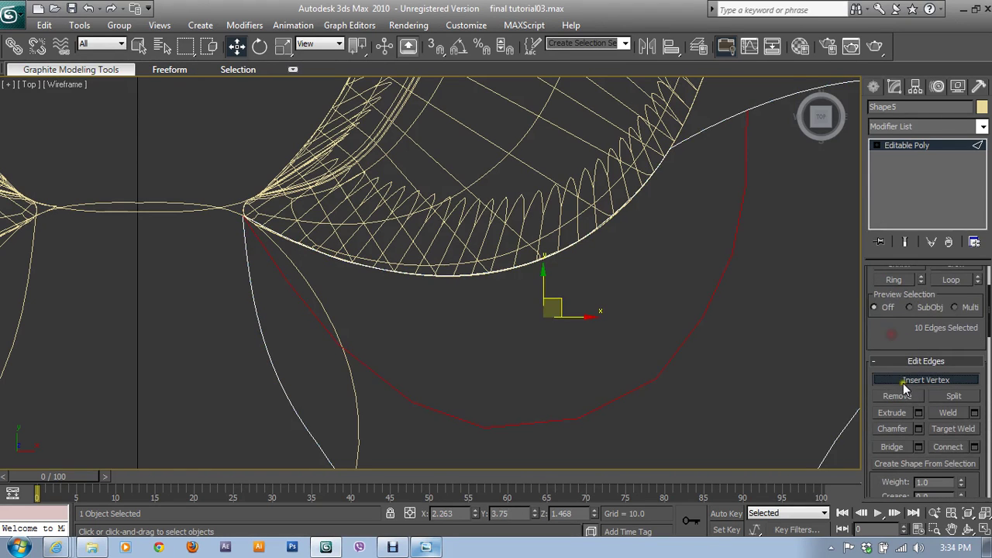
pyautogui.click(746, 144)
pyautogui.click(743, 214)
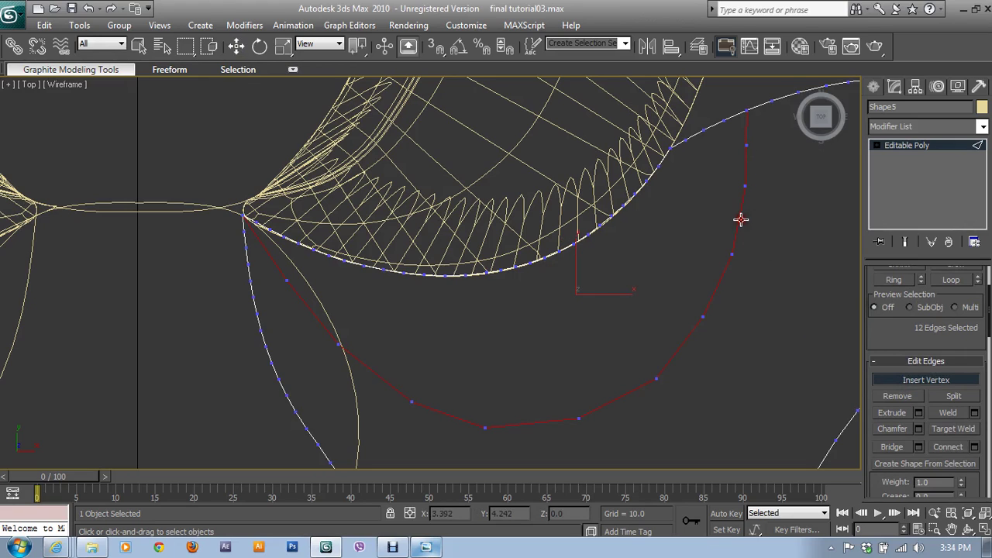
pyautogui.click(685, 345)
pyautogui.click(617, 398)
pyautogui.click(530, 422)
pyautogui.click(449, 415)
pyautogui.click(367, 370)
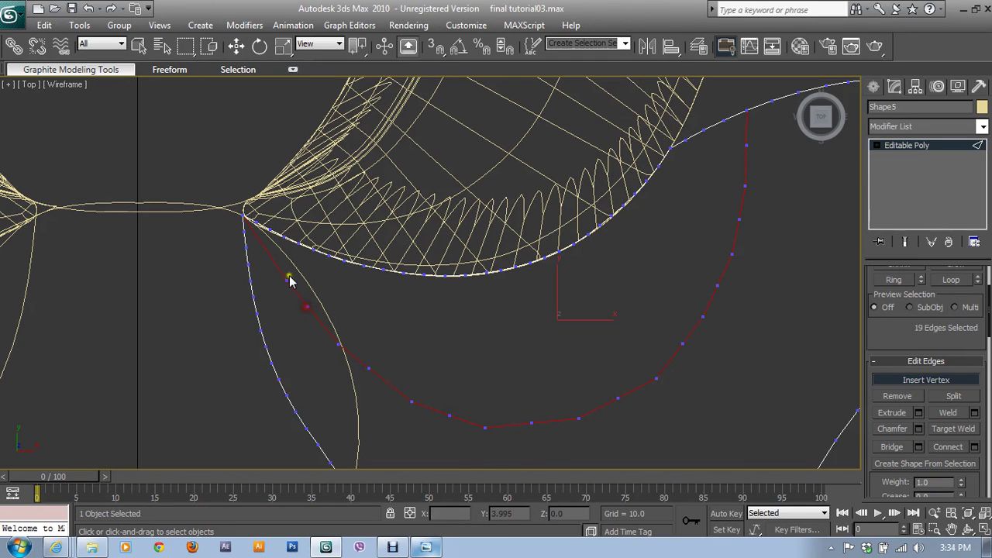
pyautogui.click(269, 251)
pyautogui.click(266, 251)
pyautogui.rightClick(390, 299)
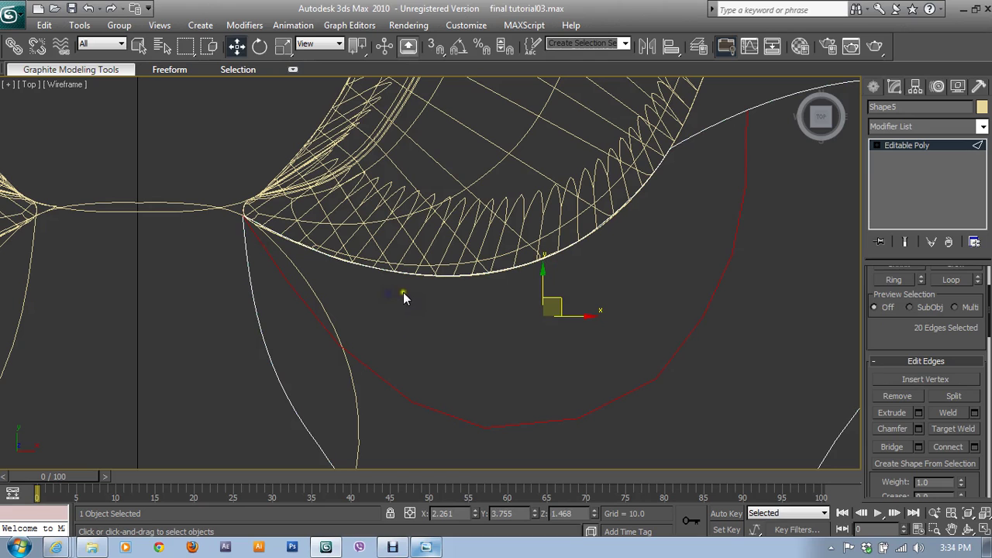
# - Back at Vertex level, select points near the top of the petal curve
pyautogui.press('1')
pyautogui.scroll(1, 665, 317)
pyautogui.moveTo(665, 316); pyautogui.dragTo(527, 316, button='middle')
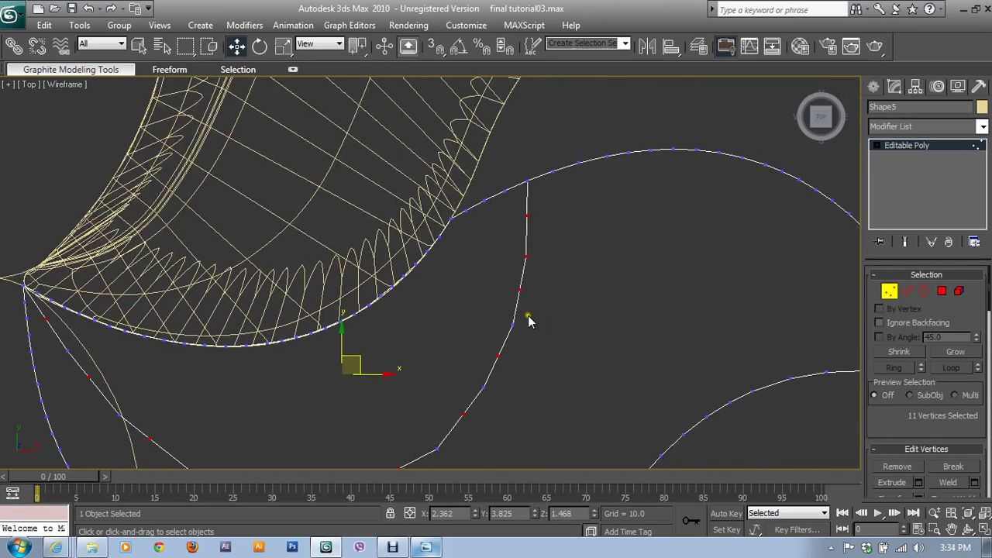
pyautogui.scroll(2, 554, 247)
pyautogui.click(566, 249)
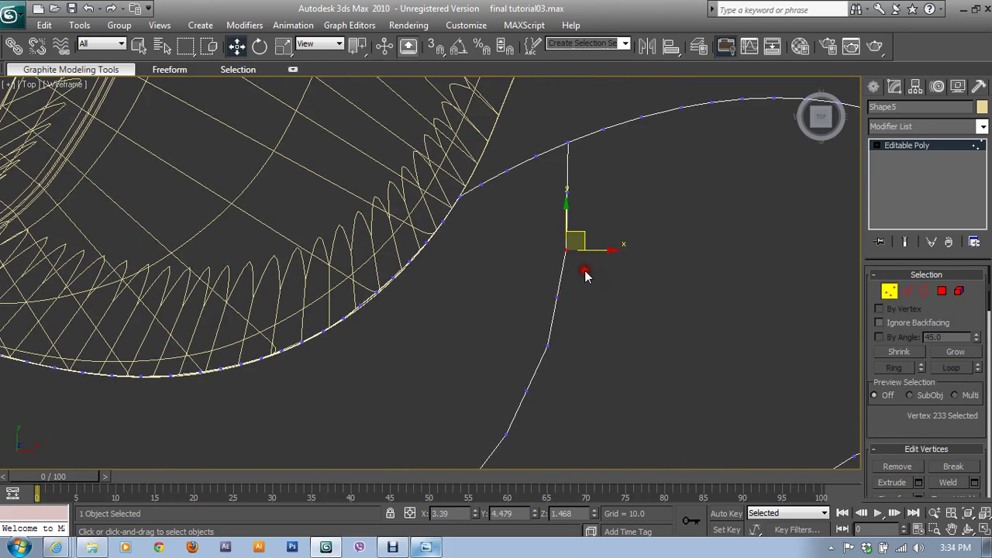
pyautogui.moveTo(536, 293); pyautogui.dragTo(580, 311)
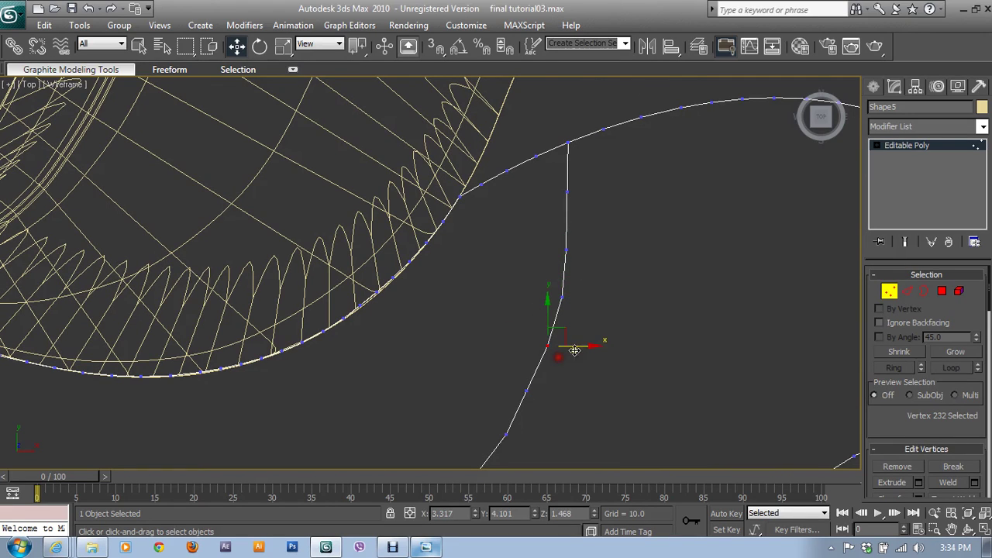
pyautogui.click(582, 345)
pyautogui.moveTo(537, 276)
pyautogui.mouseDown()
pyautogui.moveTo(577, 310)
pyautogui.moveTo(589, 298)
pyautogui.mouseUp()
pyautogui.moveTo(589, 298); pyautogui.dragTo(567, 334, button='middle')
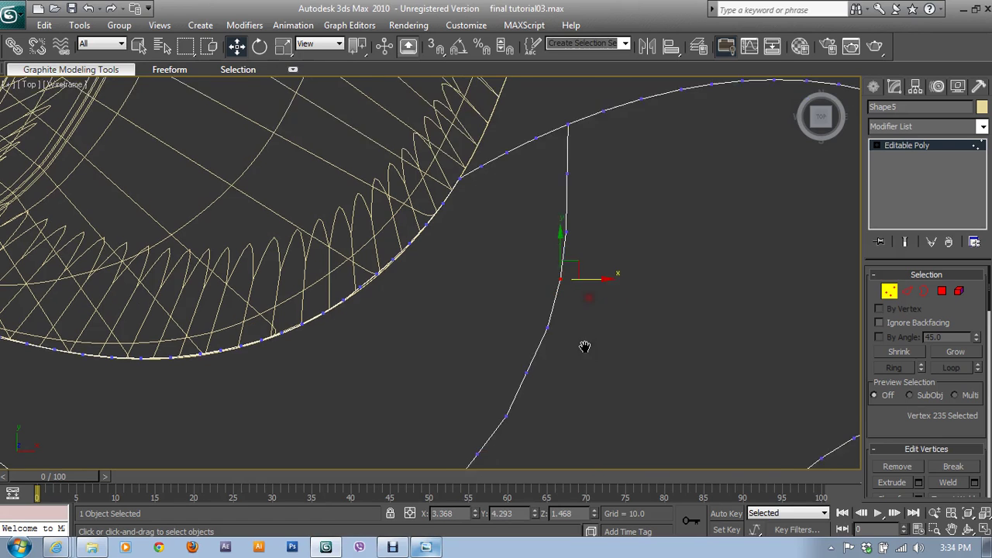
pyautogui.click(541, 335)
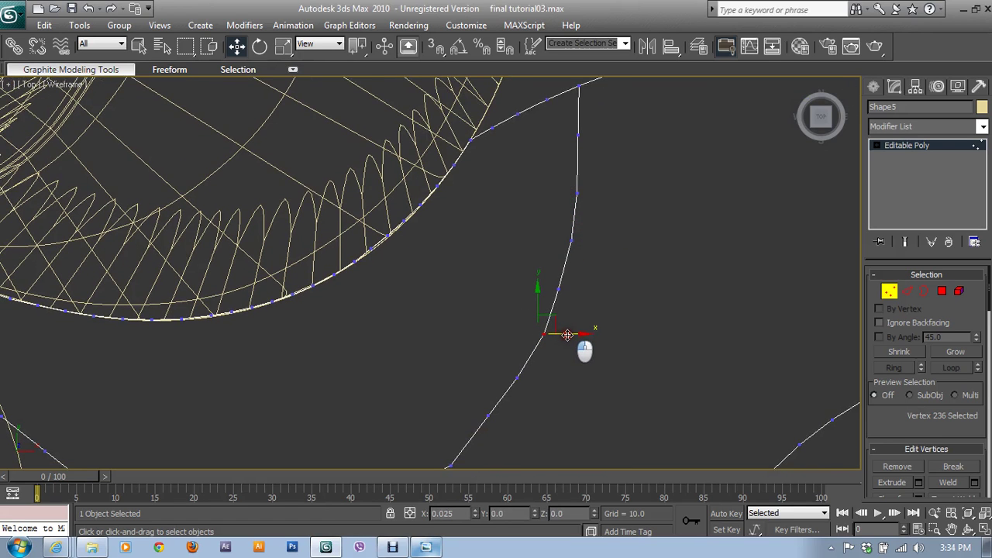
pyautogui.moveTo(558, 353); pyautogui.dragTo(585, 273, button='middle')
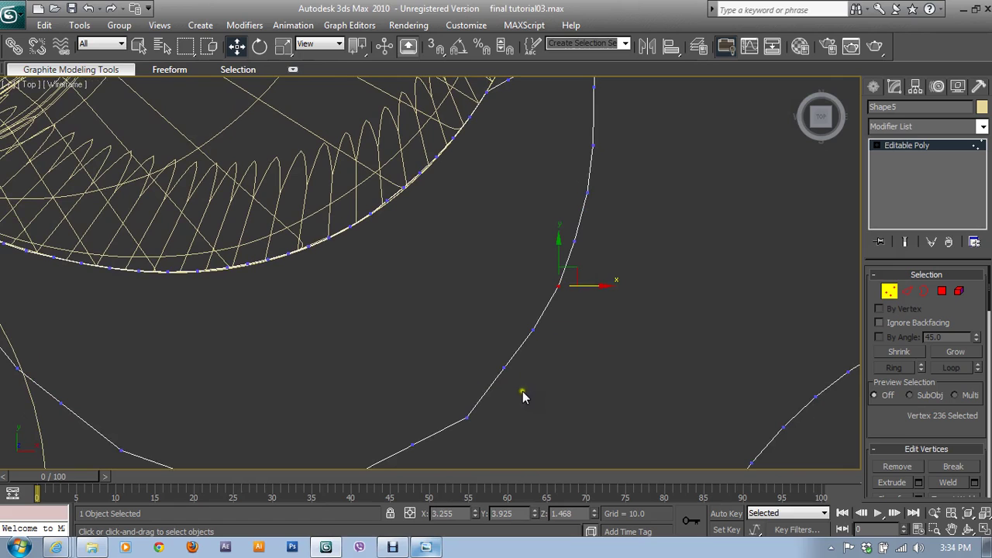
# - Nudge successive vertices down the curve so the petal outline flows smoothly
pyautogui.click(468, 419)
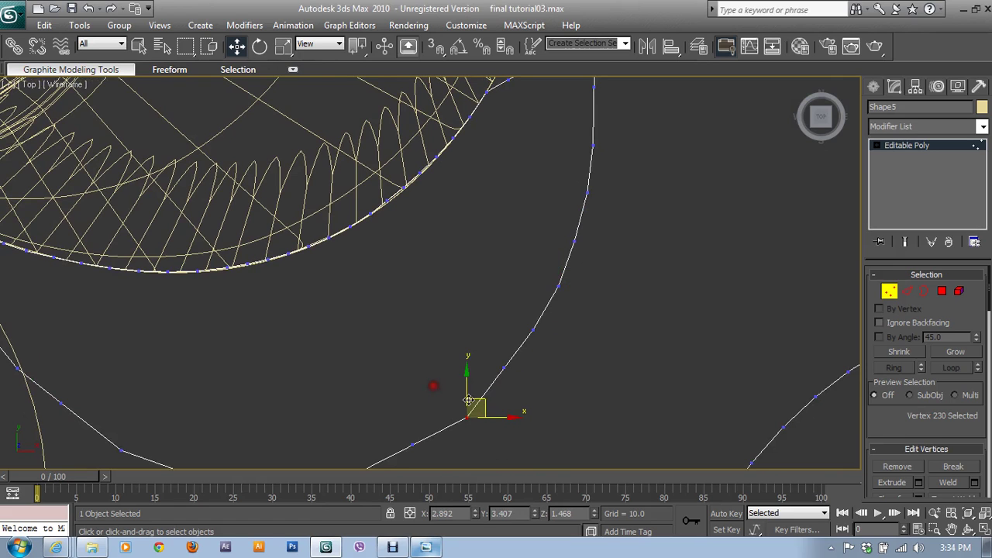
pyautogui.moveTo(481, 405); pyautogui.dragTo(484, 401)
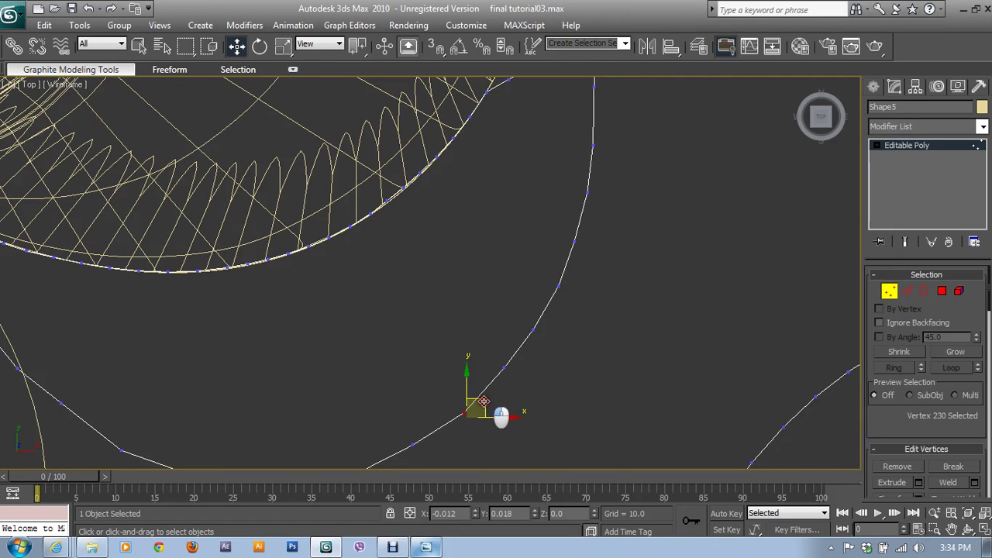
pyautogui.moveTo(498, 411); pyautogui.dragTo(554, 297, button='middle')
pyautogui.click(405, 418)
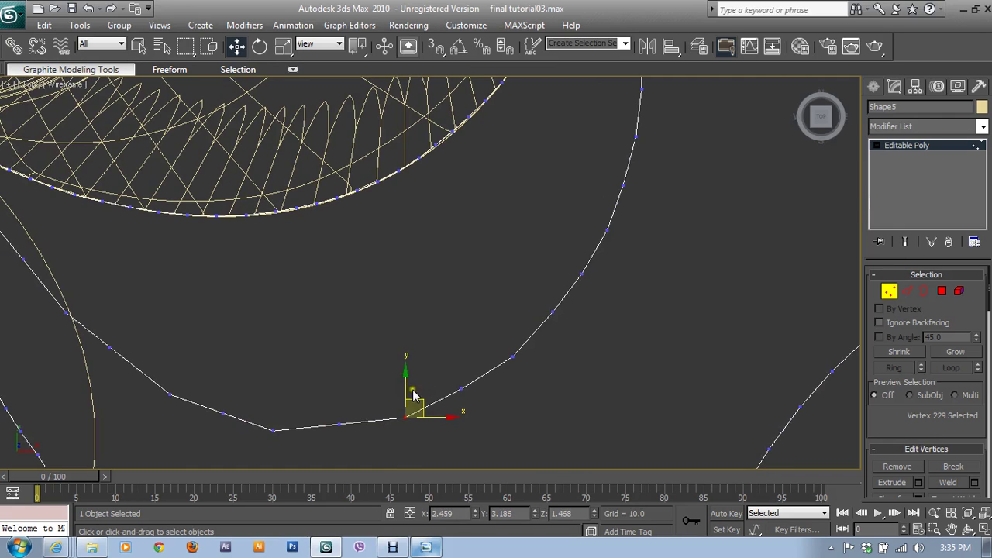
pyautogui.moveTo(414, 396); pyautogui.dragTo(415, 395)
pyautogui.moveTo(415, 394); pyautogui.dragTo(429, 348, button='middle')
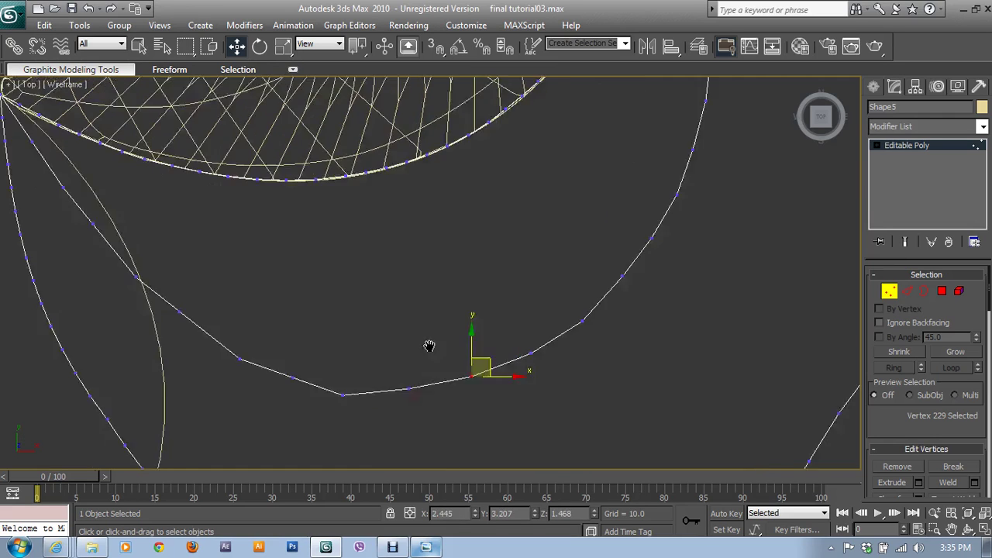
pyautogui.click(381, 368)
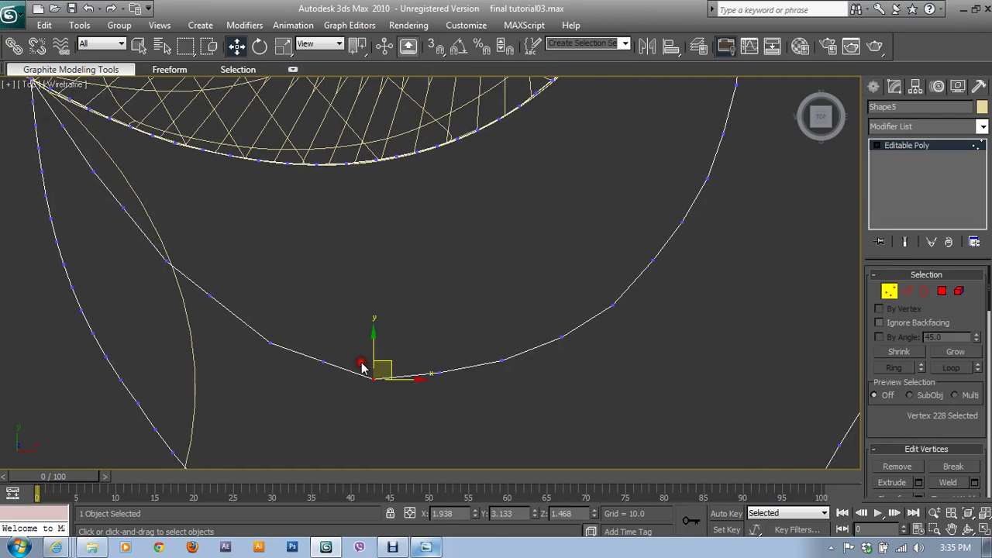
pyautogui.moveTo(384, 365); pyautogui.dragTo(392, 359)
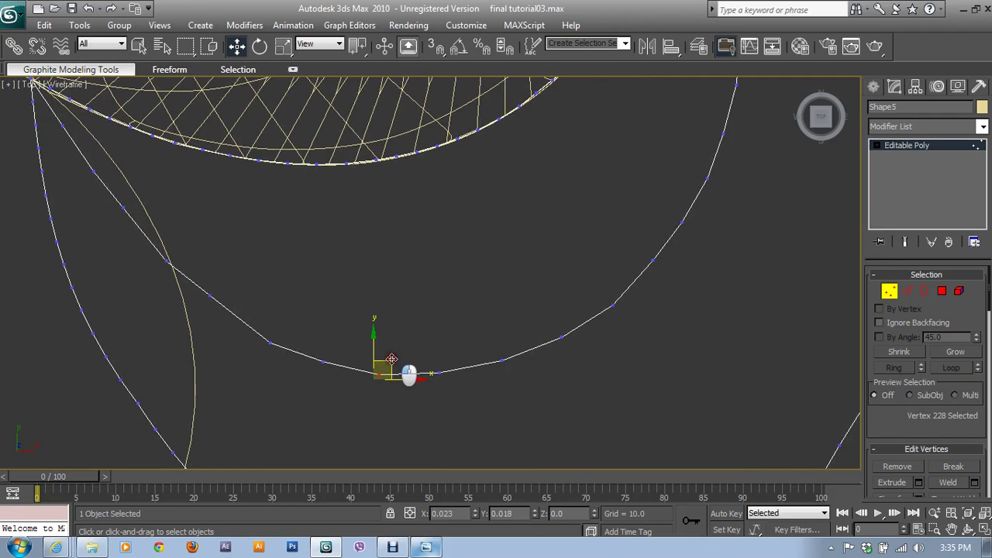
pyautogui.moveTo(392, 359); pyautogui.dragTo(466, 369, button='middle')
pyautogui.click(454, 343)
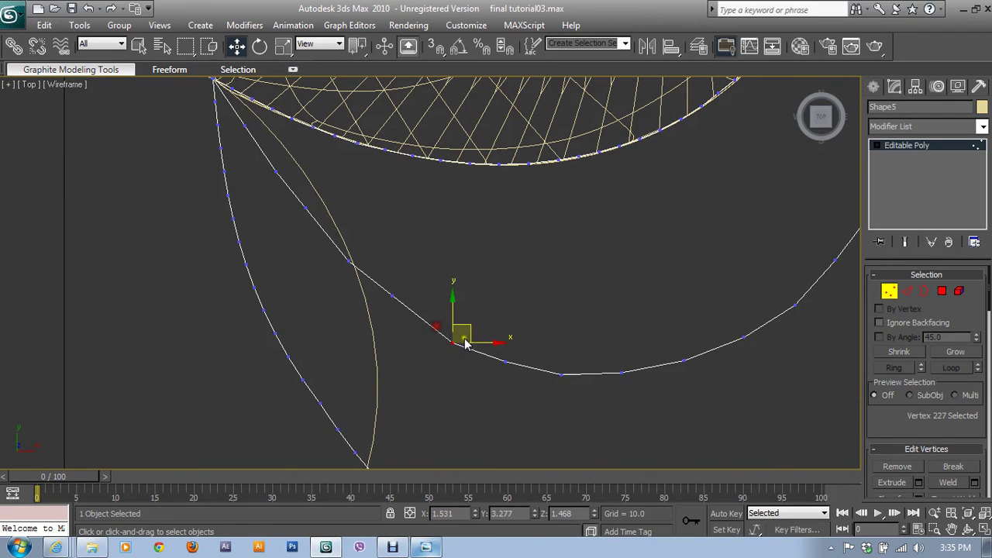
pyautogui.moveTo(473, 325); pyautogui.dragTo(463, 314)
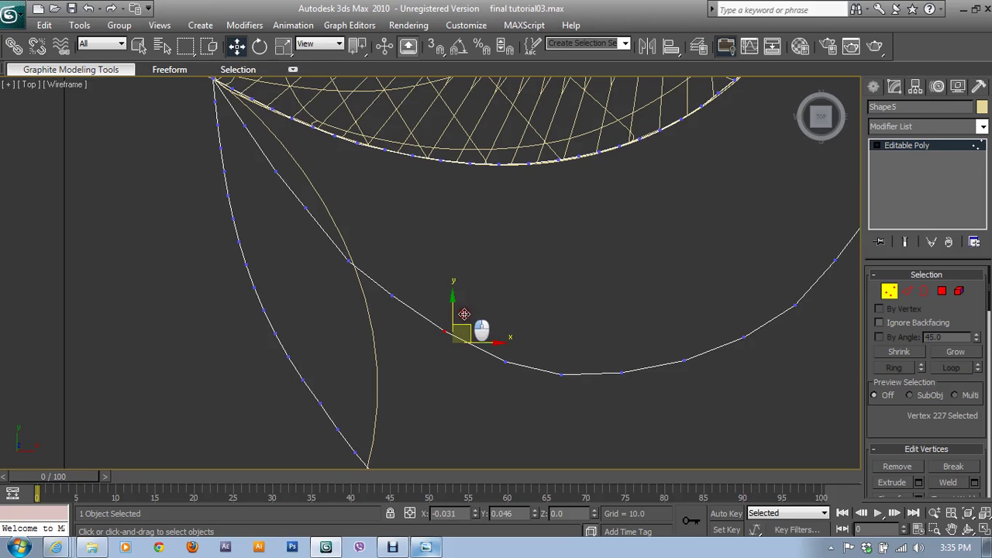
# - Adjust the vertex where the two curves cross and its upper neighbour onto the curve line
pyautogui.moveTo(377, 288); pyautogui.dragTo(454, 328, button='middle')
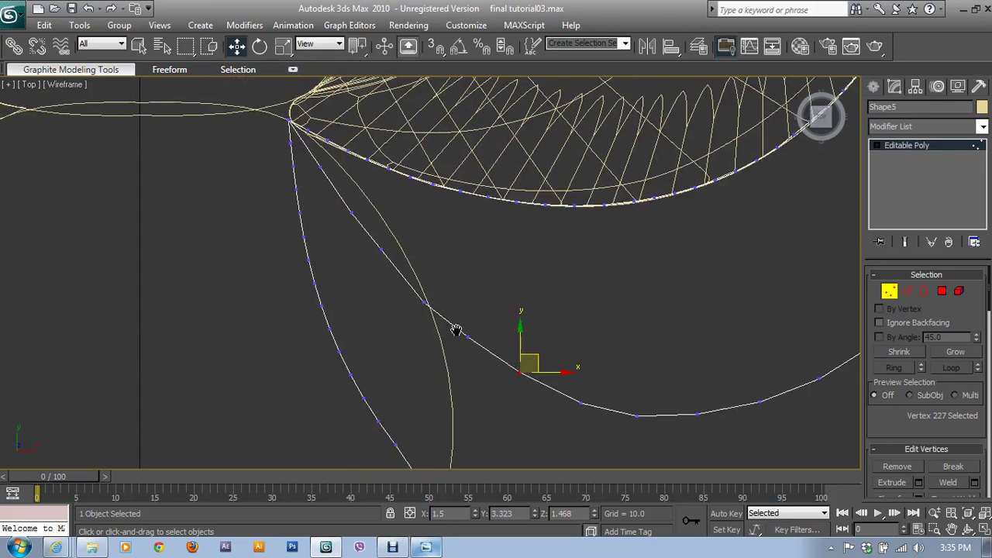
pyautogui.click(431, 302)
pyautogui.click(470, 333)
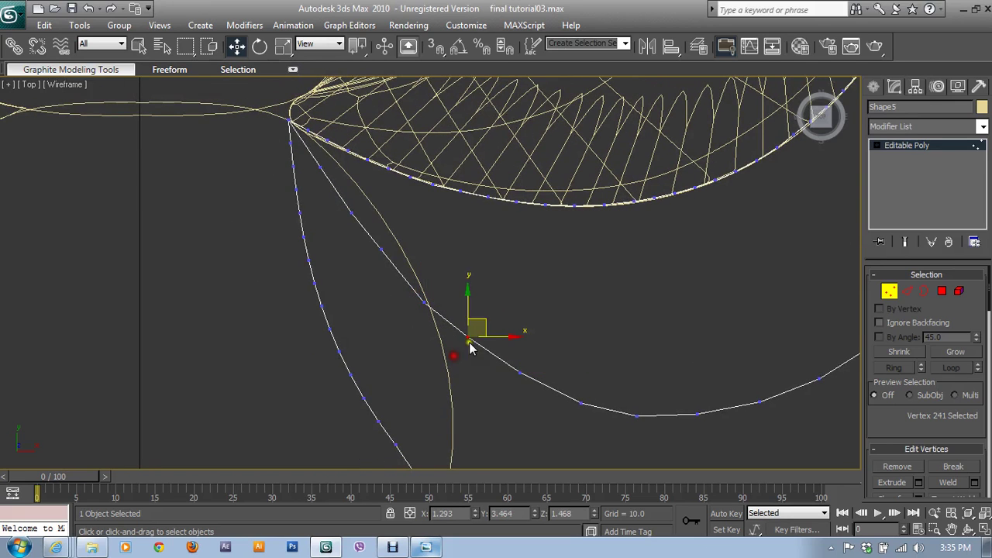
pyautogui.moveTo(472, 335); pyautogui.dragTo(483, 324)
pyautogui.click(380, 250)
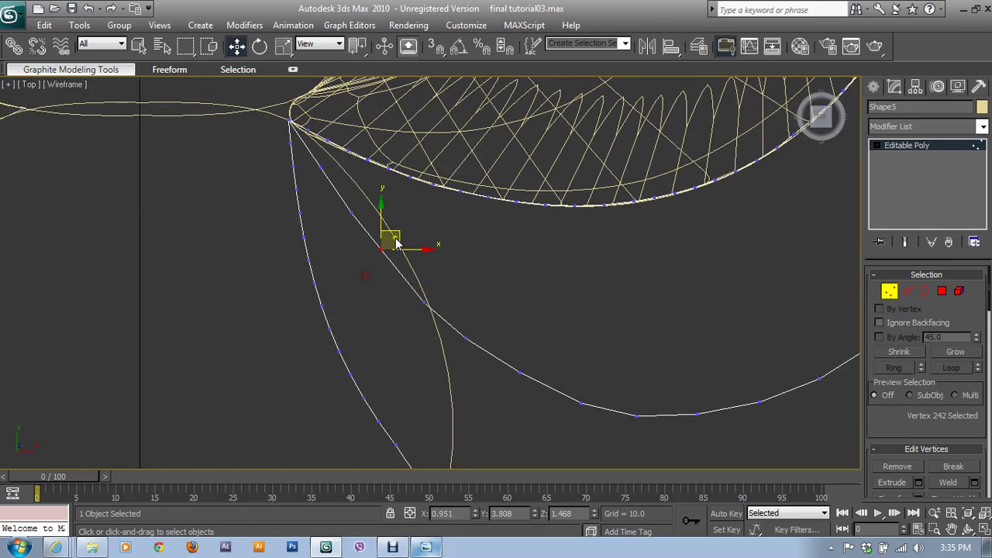
pyautogui.moveTo(397, 235); pyautogui.dragTo(401, 237)
pyautogui.moveTo(738, 246); pyautogui.dragTo(742, 283, button='middle')
# - Maximize the Perspective view, orbit and zoom onto the ribbon, and re-enter Vertex level
pyautogui.click(890, 290)
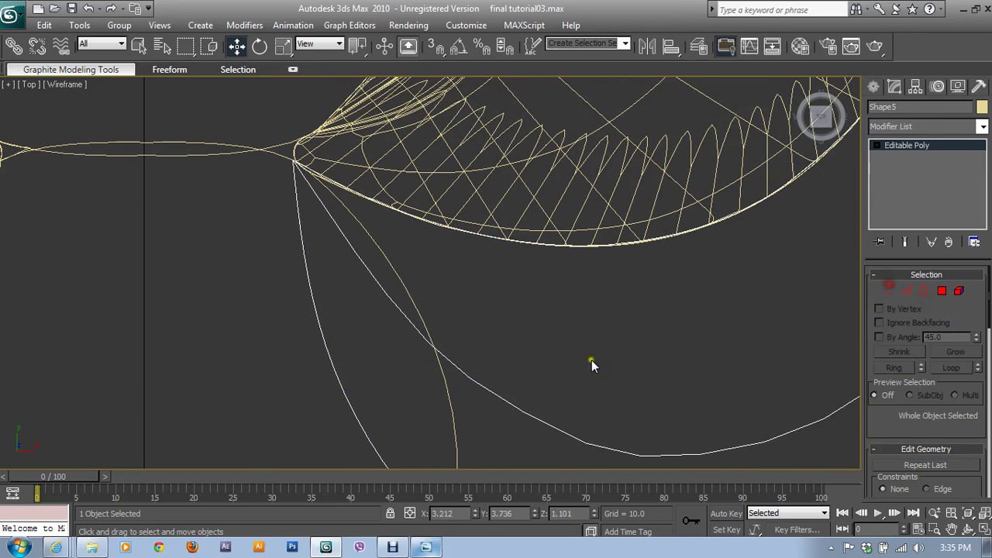
pyautogui.hotkey('alt', 'w')
pyautogui.hotkey('alt', 'w')
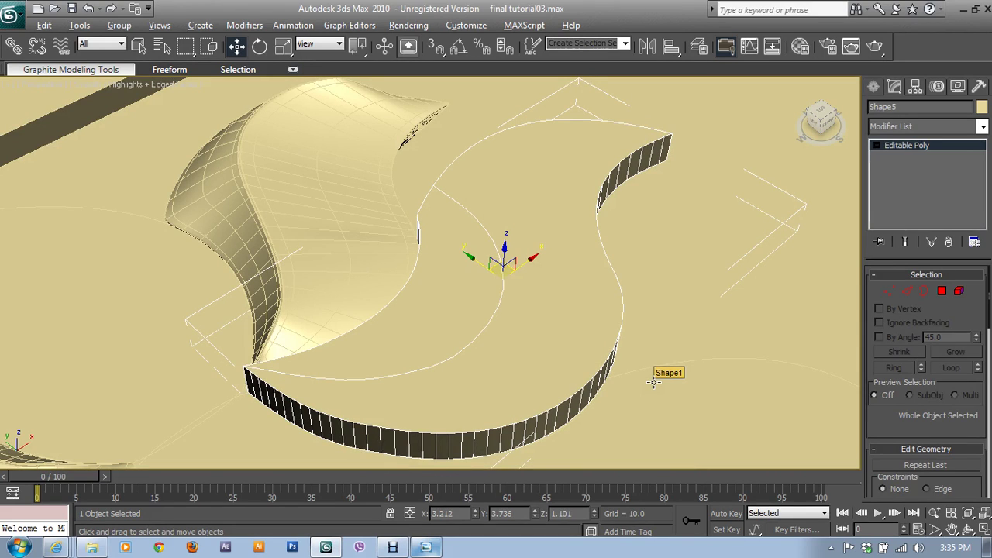
pyautogui.keyDown('alt'); pyautogui.moveTo(651, 375); pyautogui.dragTo(733, 318, button='middle'); pyautogui.keyUp('alt')
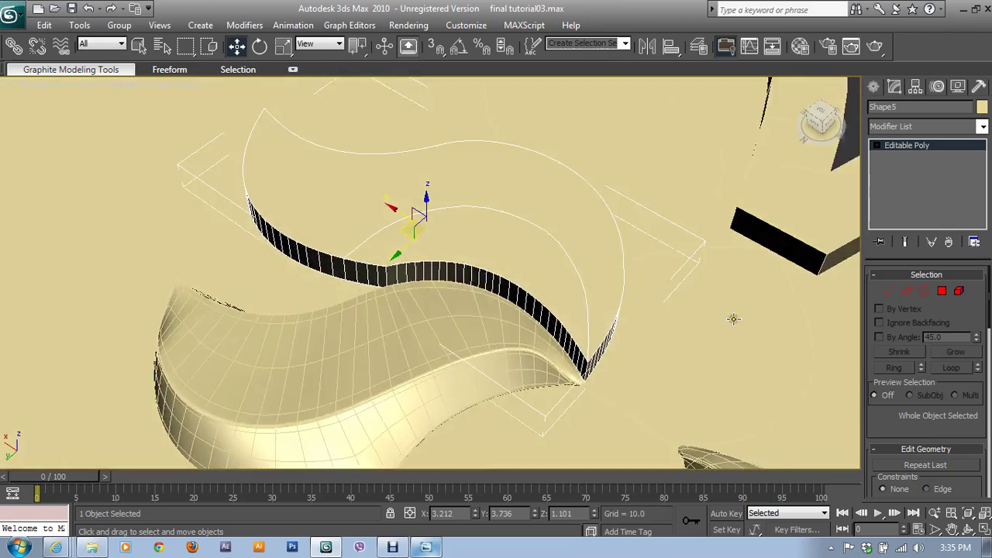
pyautogui.scroll(2, 683, 291)
pyautogui.scroll(1, 628, 261)
pyautogui.scroll(1, 496, 256)
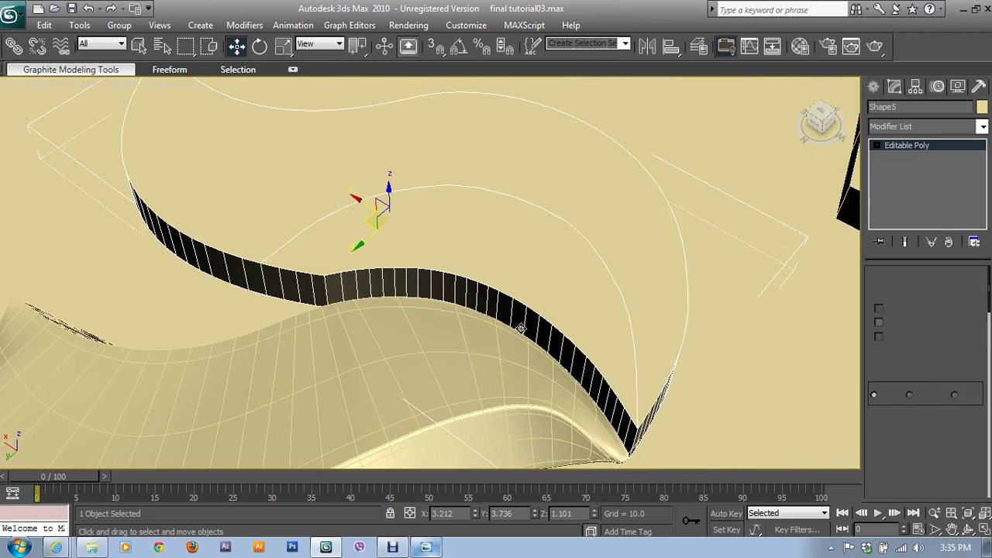
pyautogui.press('1')
pyautogui.keyDown('alt'); pyautogui.moveTo(368, 285); pyautogui.dragTo(350, 325, button='middle'); pyautogui.keyUp('alt')
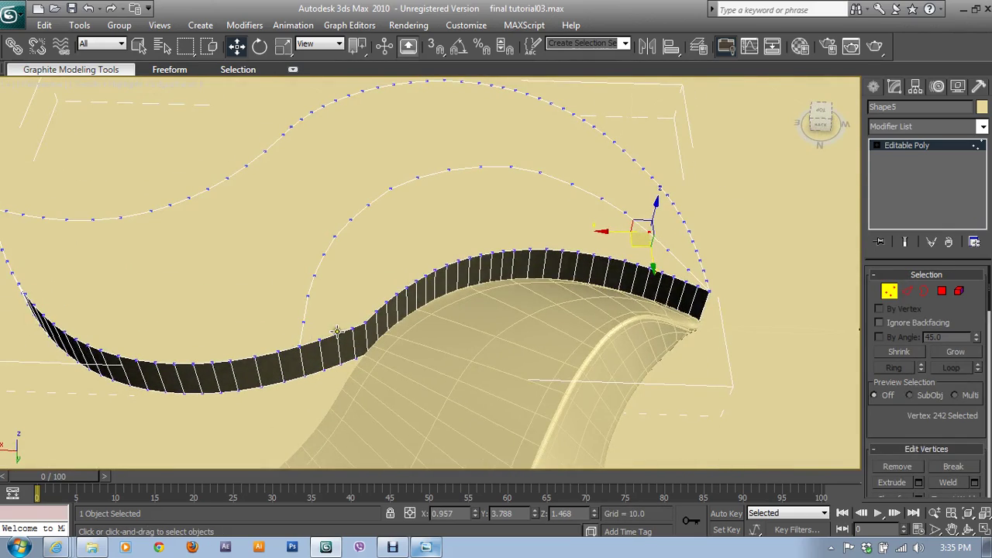
pyautogui.moveTo(576, 262); pyautogui.dragTo(488, 361, button='middle')
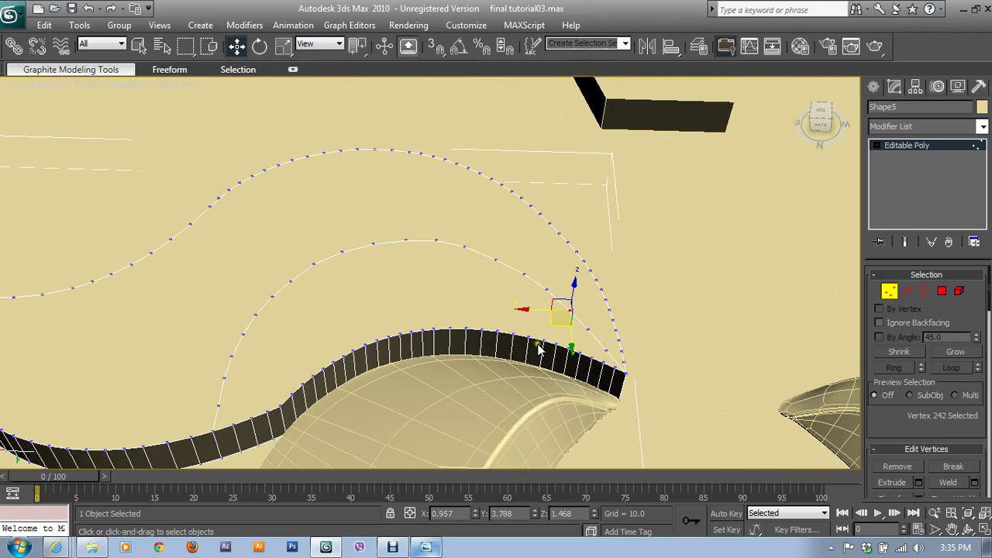
# - Connect the first ribbon vertex to its matching inner-curve vertex with a new edge
pyautogui.click(412, 331)
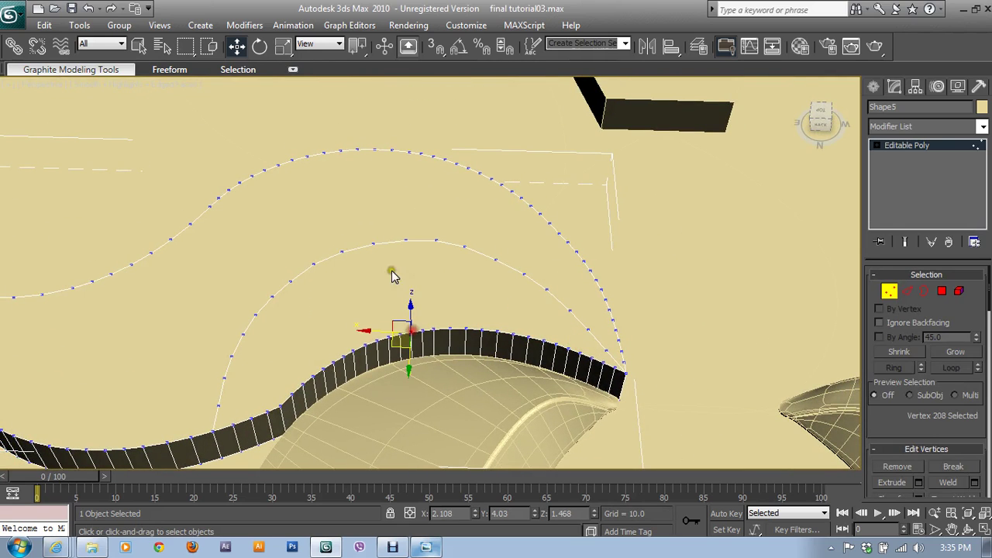
pyautogui.keyDown('ctrl'); pyautogui.click(372, 244); pyautogui.keyUp('ctrl')
pyautogui.scroll(-2, 946, 415)
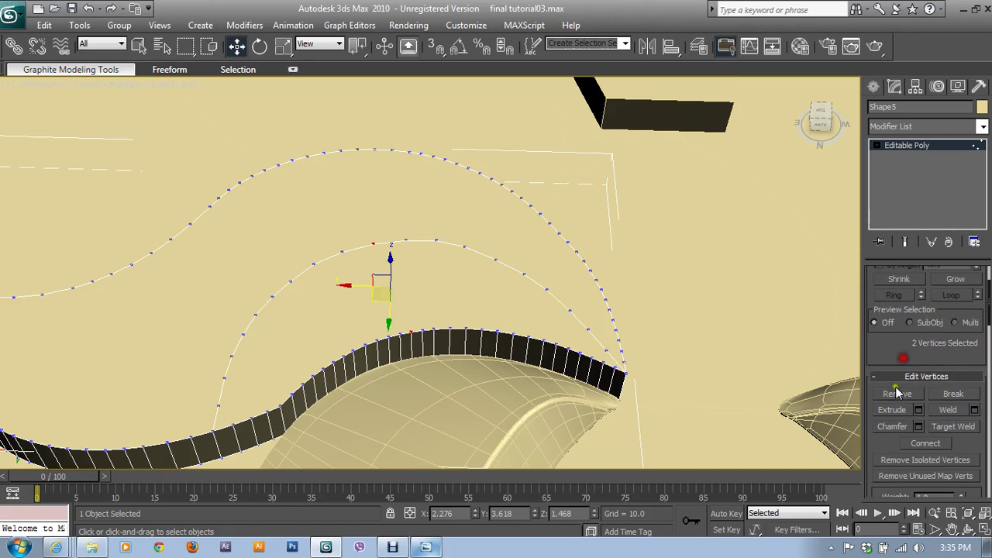
pyautogui.keyDown('alt'); pyautogui.moveTo(437, 284); pyautogui.dragTo(386, 299, button='middle'); pyautogui.keyUp('alt')
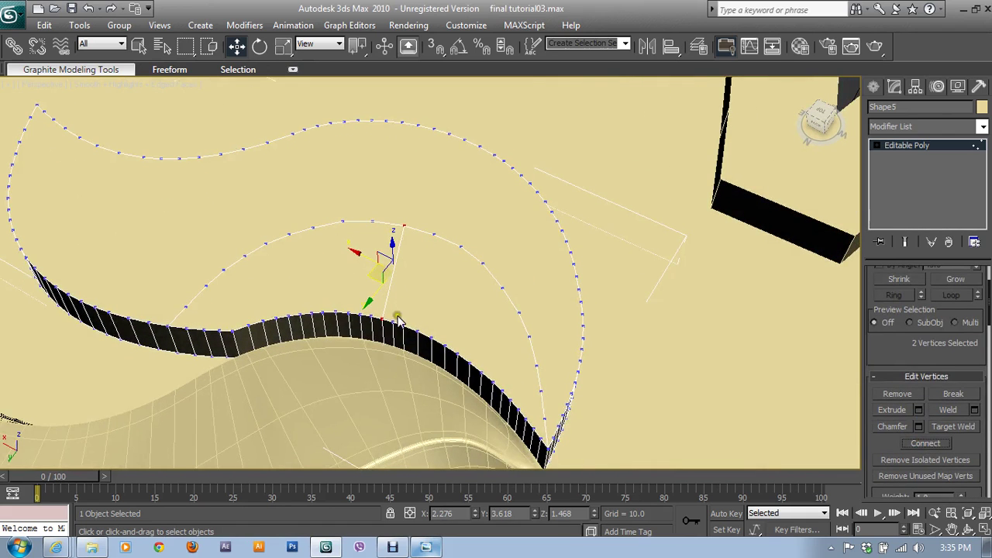
pyautogui.click(401, 324)
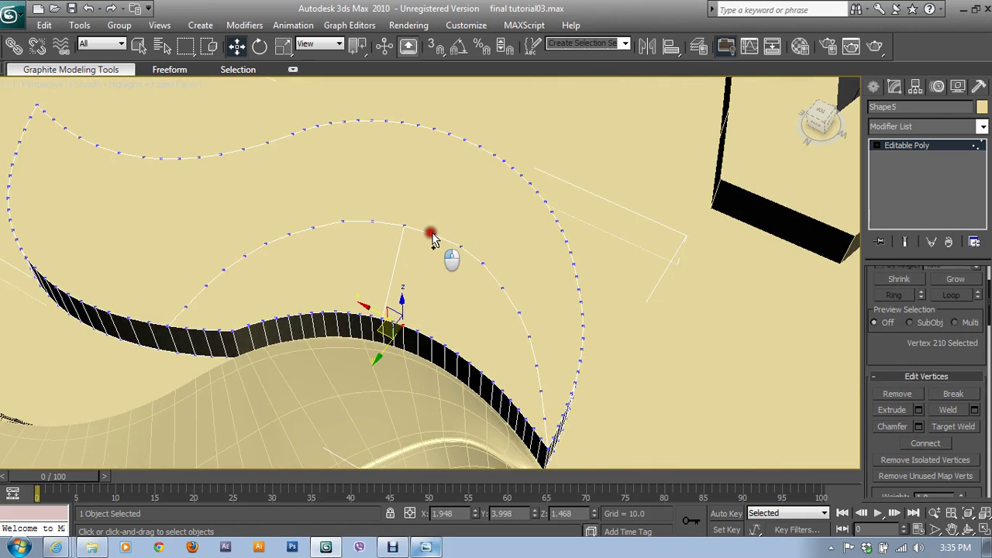
pyautogui.keyDown('ctrl'); pyautogui.click(435, 235); pyautogui.keyUp('ctrl')
pyautogui.click(918, 443)
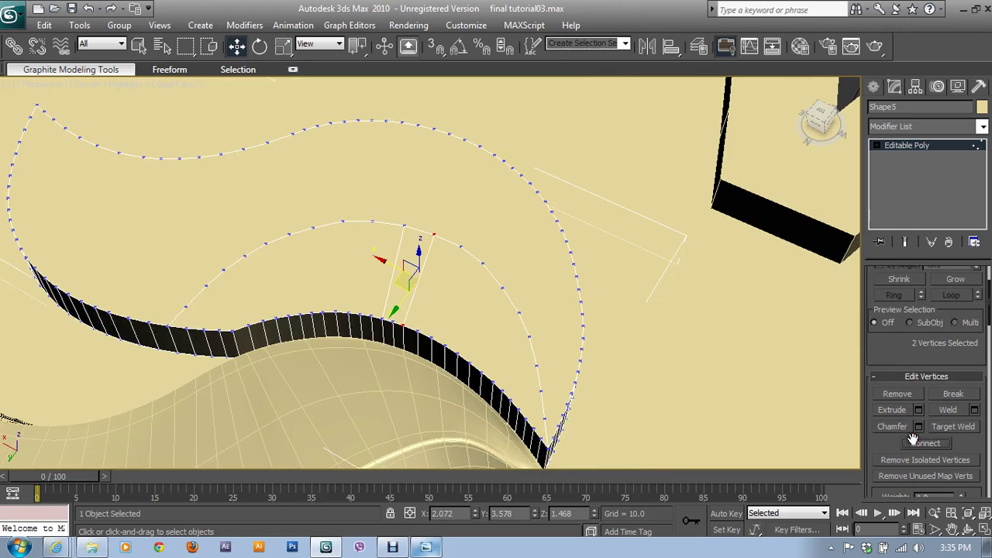
# - Connect the next two ribbon-to-curve vertex pairs
pyautogui.click(417, 328)
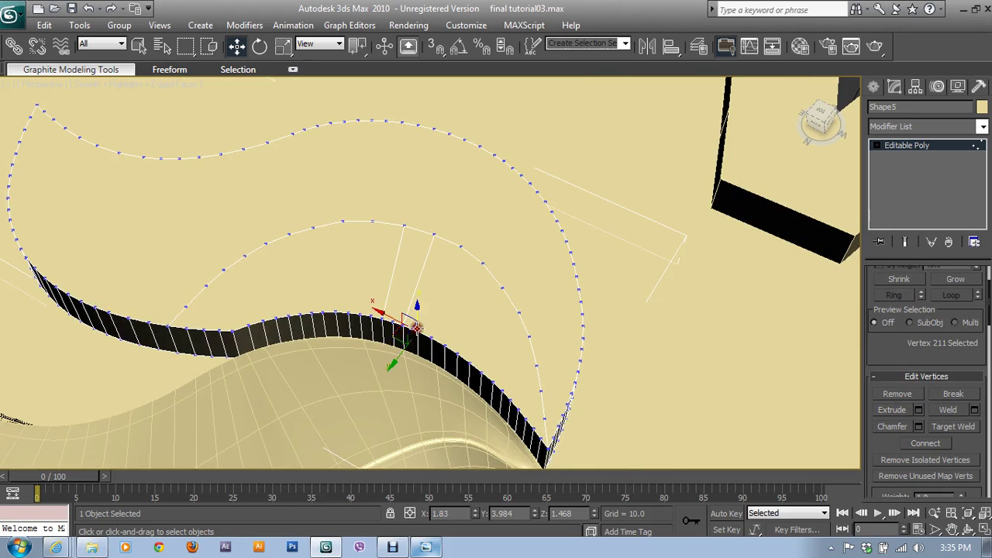
pyautogui.keyDown('ctrl'); pyautogui.click(463, 246); pyautogui.keyUp('ctrl')
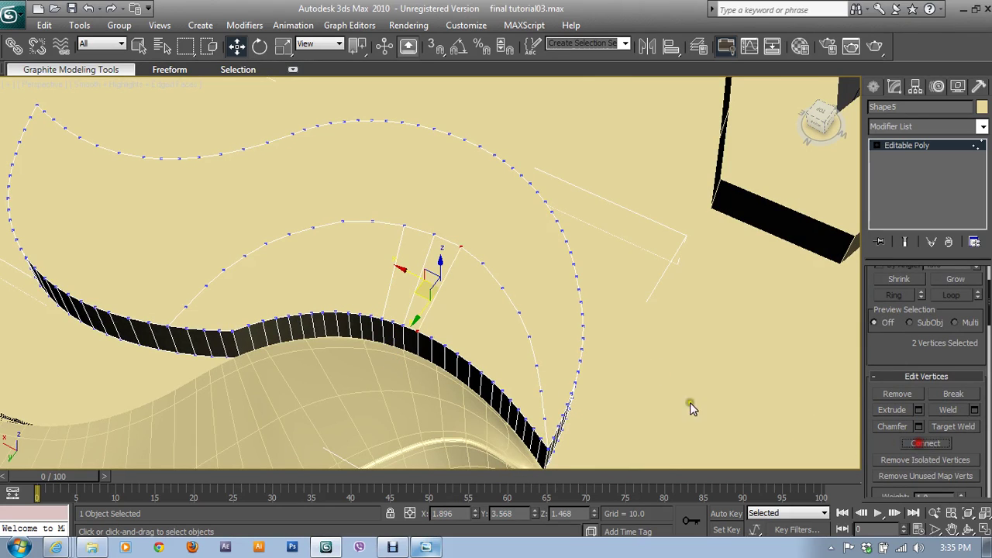
pyautogui.moveTo(438, 358)
pyautogui.keyDown('alt'); pyautogui.mouseDown(button='middle')
pyautogui.moveTo(496, 411)
pyautogui.moveTo(504, 348)
pyautogui.mouseUp(button='middle'); pyautogui.keyUp('alt')
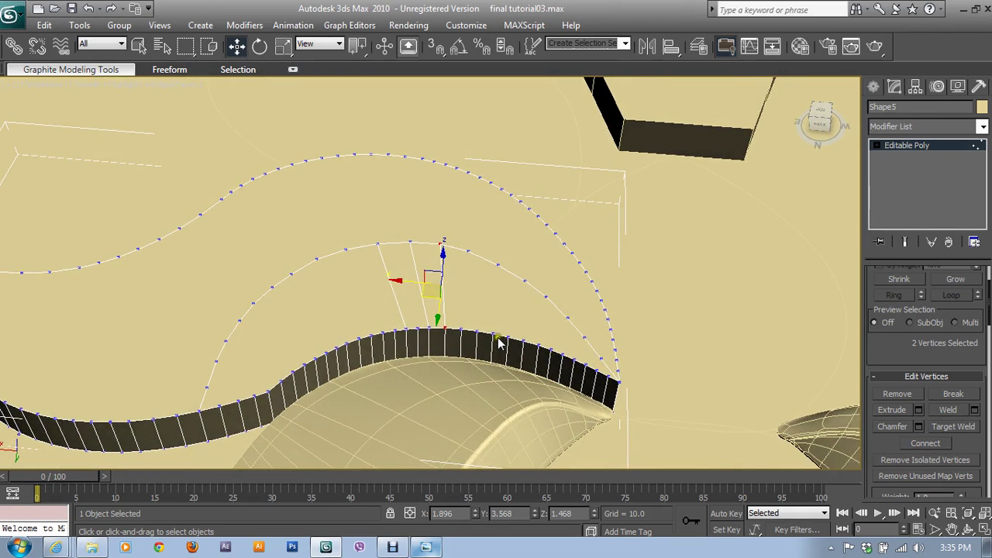
pyautogui.click(463, 335)
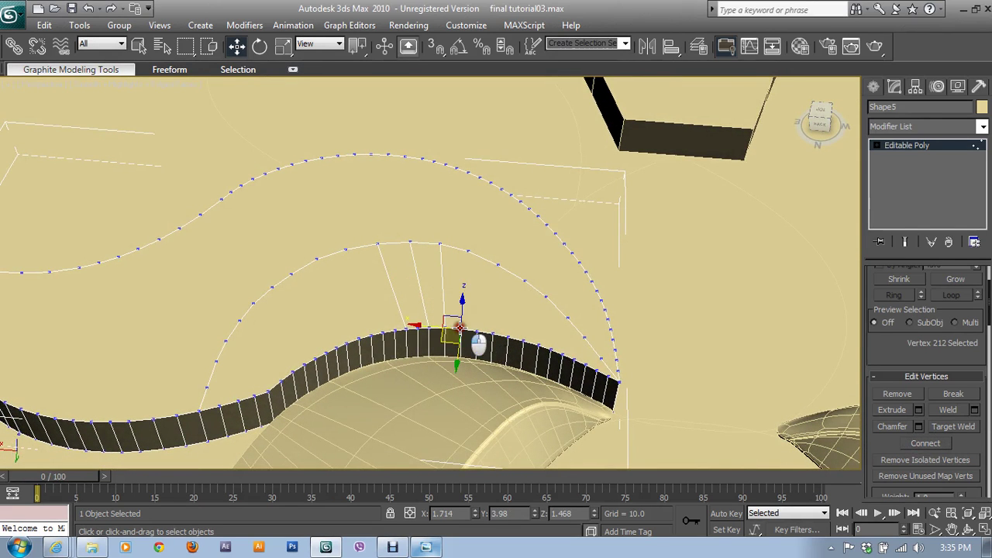
pyautogui.keyDown('ctrl'); pyautogui.click(473, 251); pyautogui.keyUp('ctrl')
pyautogui.click(899, 442)
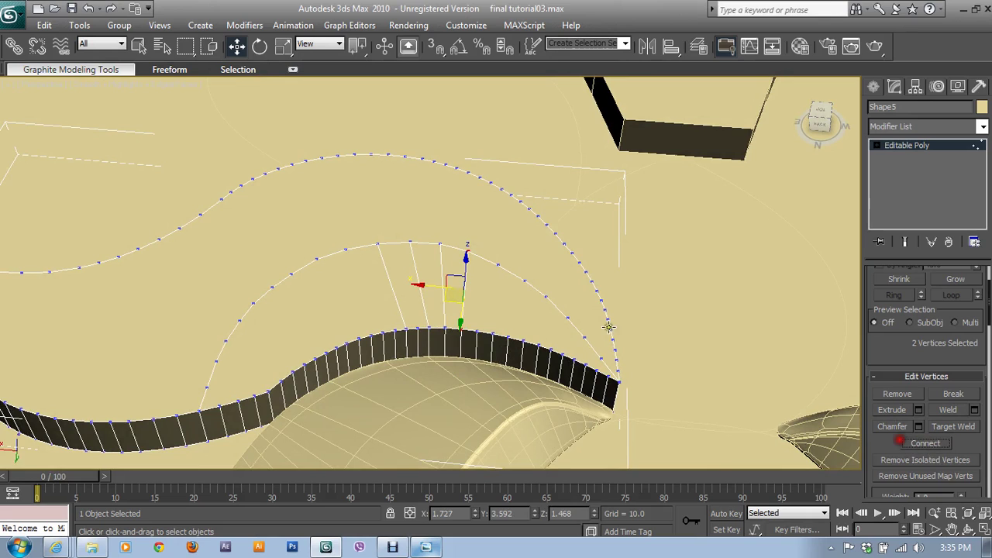
pyautogui.click(481, 334)
pyautogui.keyDown('ctrl'); pyautogui.click(497, 266); pyautogui.keyUp('ctrl')
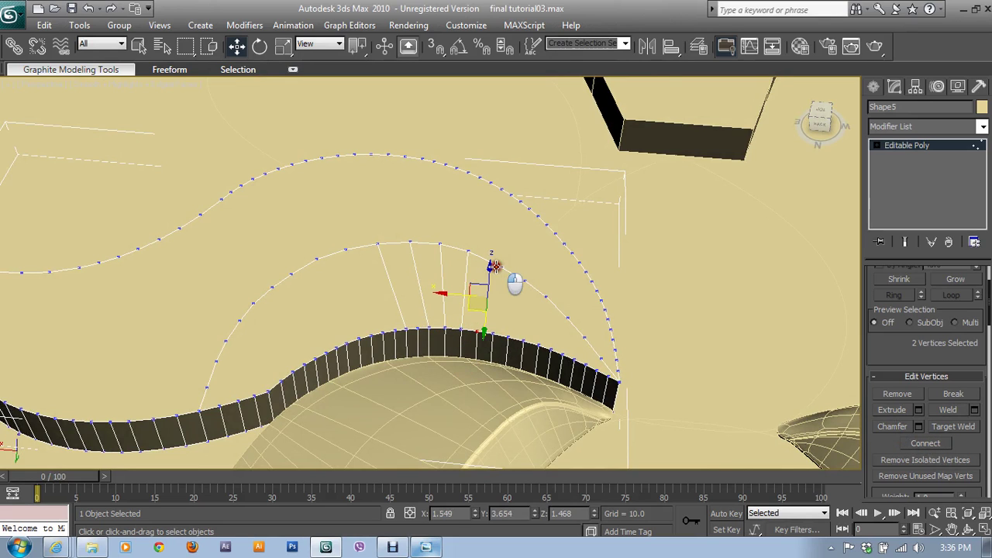
pyautogui.click(924, 444)
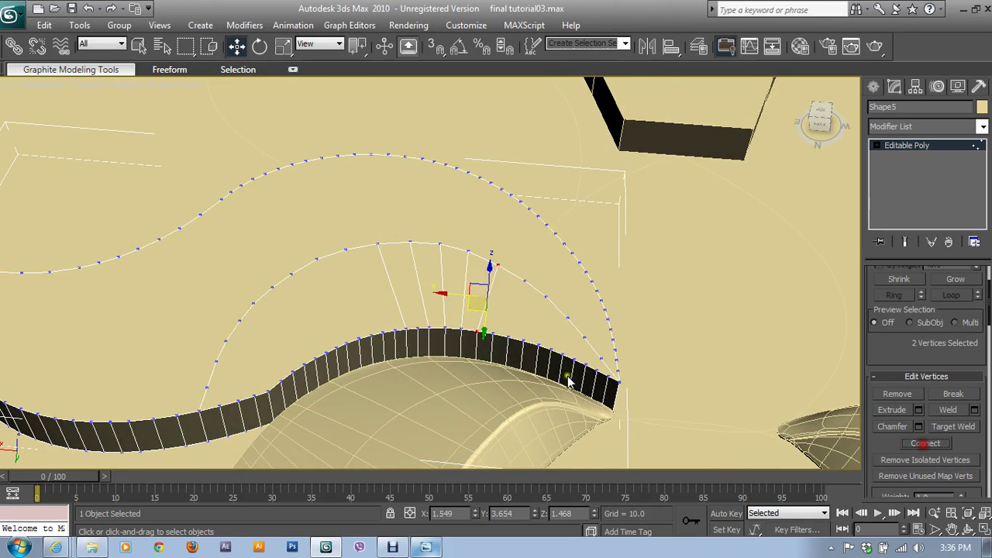
# - Add three more connecting edges further along the ribbon edge
pyautogui.click(493, 333)
pyautogui.keyDown('ctrl'); pyautogui.click(524, 279); pyautogui.keyUp('ctrl')
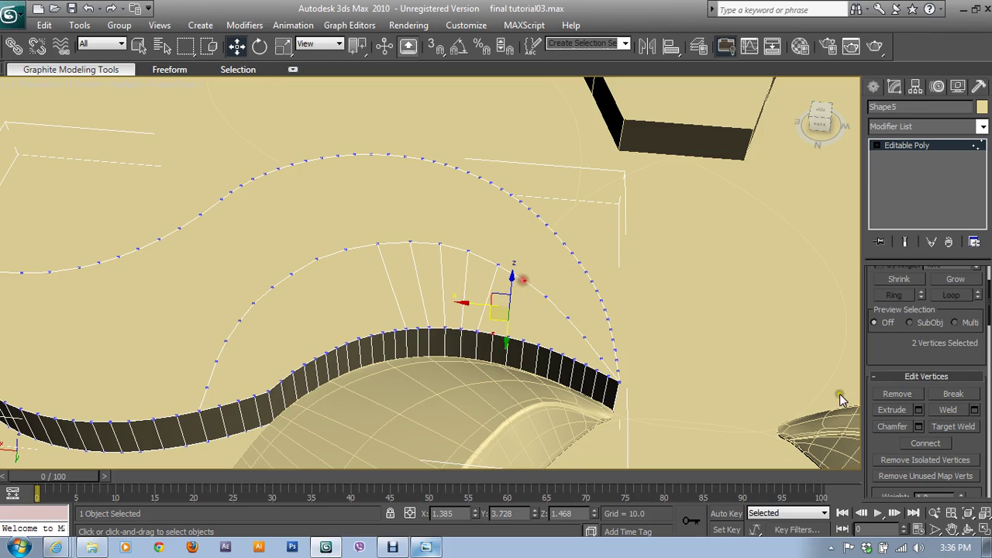
pyautogui.click(926, 443)
pyautogui.click(510, 338)
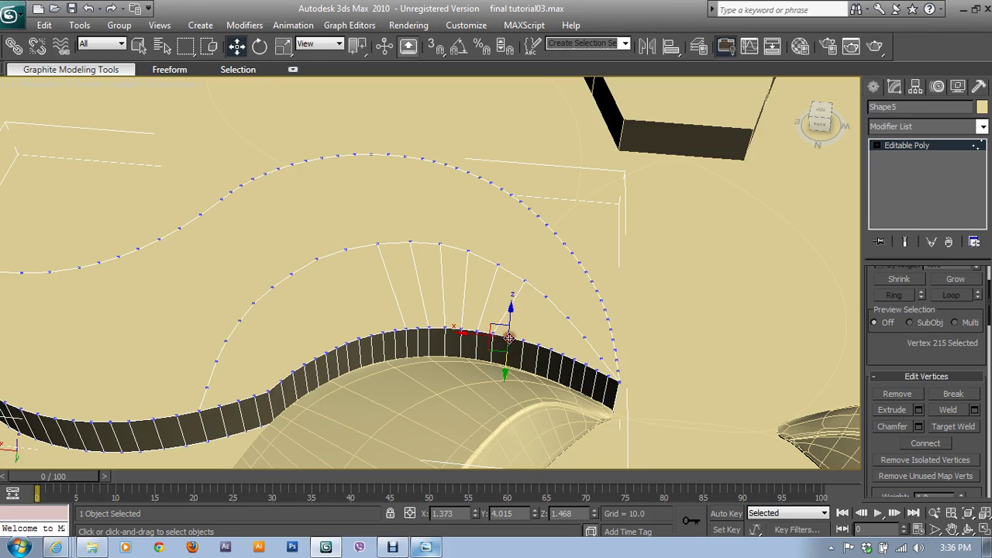
pyautogui.keyDown('ctrl'); pyautogui.click(546, 295); pyautogui.keyUp('ctrl')
pyautogui.click(926, 443)
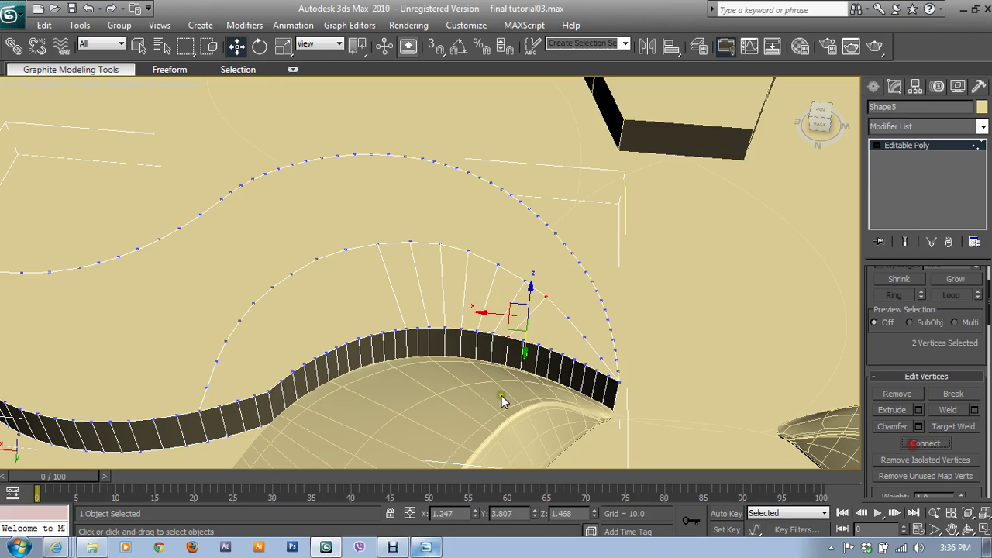
pyautogui.click(555, 357)
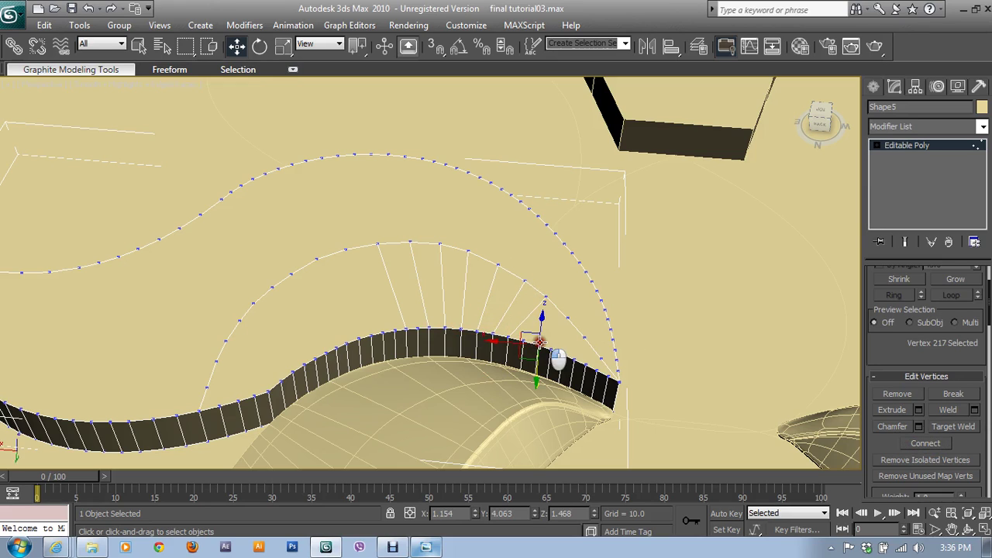
pyautogui.keyDown('ctrl'); pyautogui.click(566, 318); pyautogui.keyUp('ctrl')
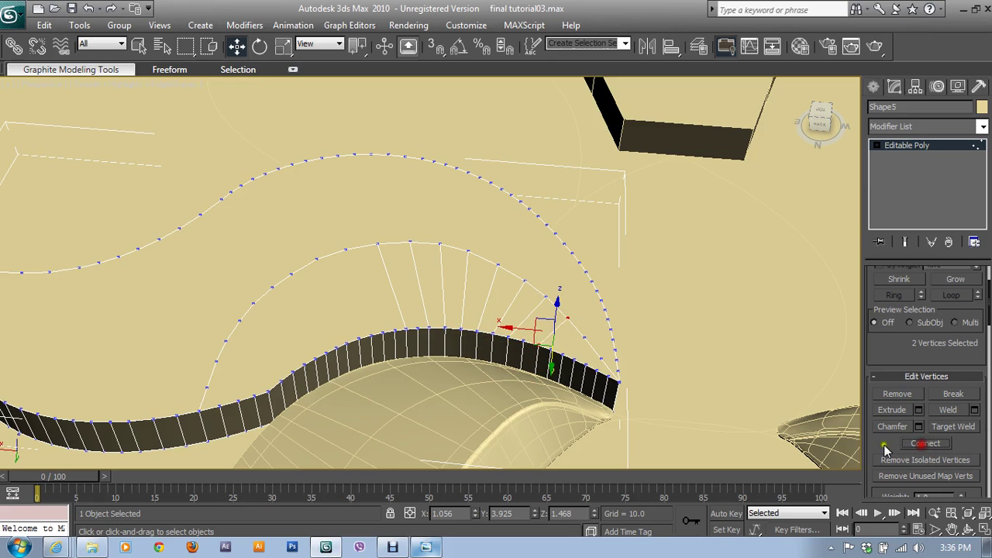
pyautogui.click(565, 363)
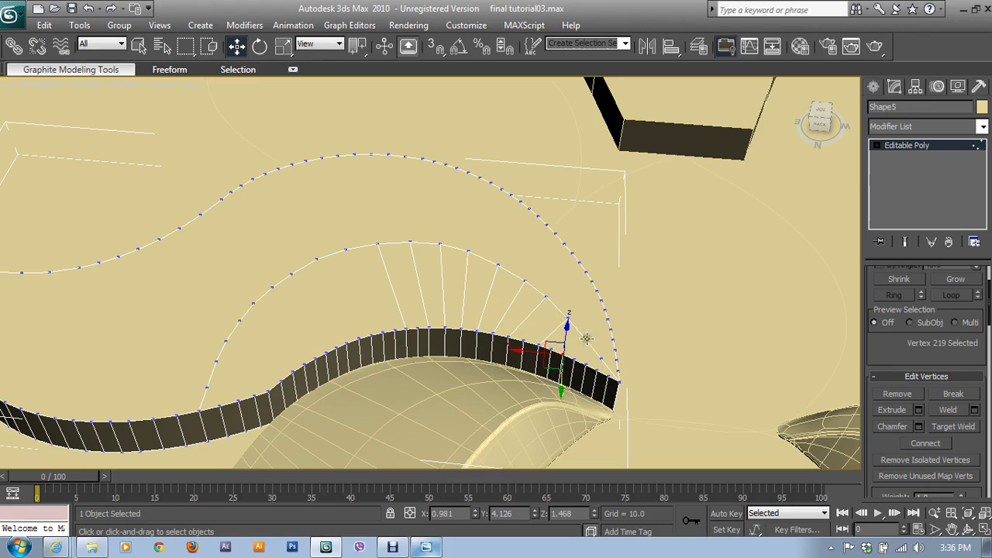
pyautogui.keyDown('ctrl'); pyautogui.click(584, 338); pyautogui.keyUp('ctrl')
pyautogui.click(913, 451)
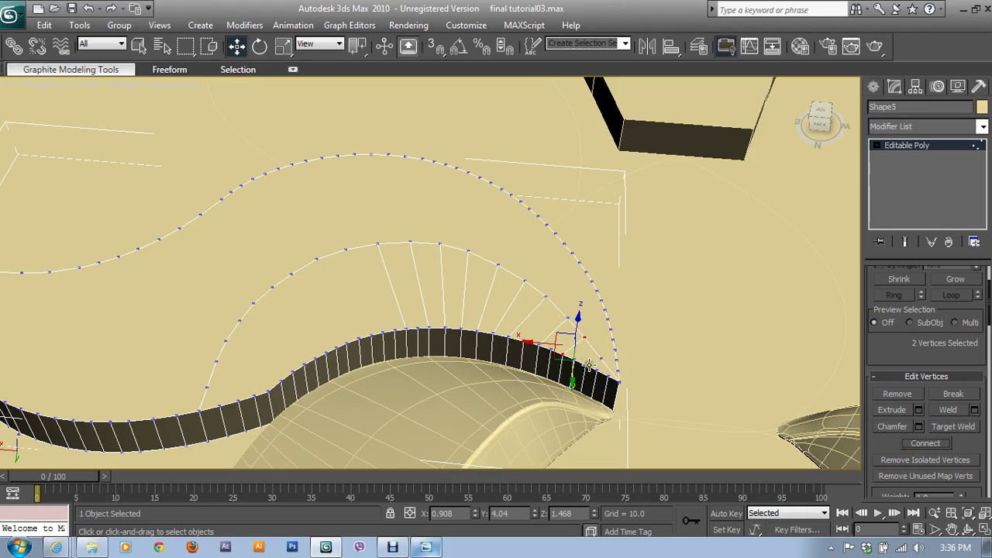
# - Connect three more vertex pairs toward the ribbon's end, checking from new angles
pyautogui.click(588, 371)
pyautogui.keyDown('ctrl'); pyautogui.click(607, 345); pyautogui.keyUp('ctrl')
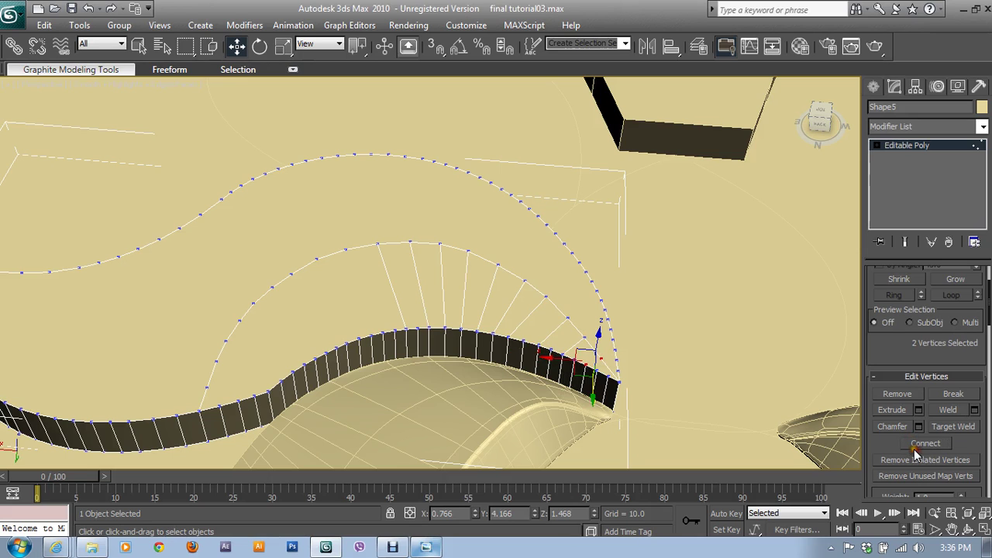
pyautogui.click(924, 449)
pyautogui.moveTo(645, 381); pyautogui.dragTo(627, 340, button='middle')
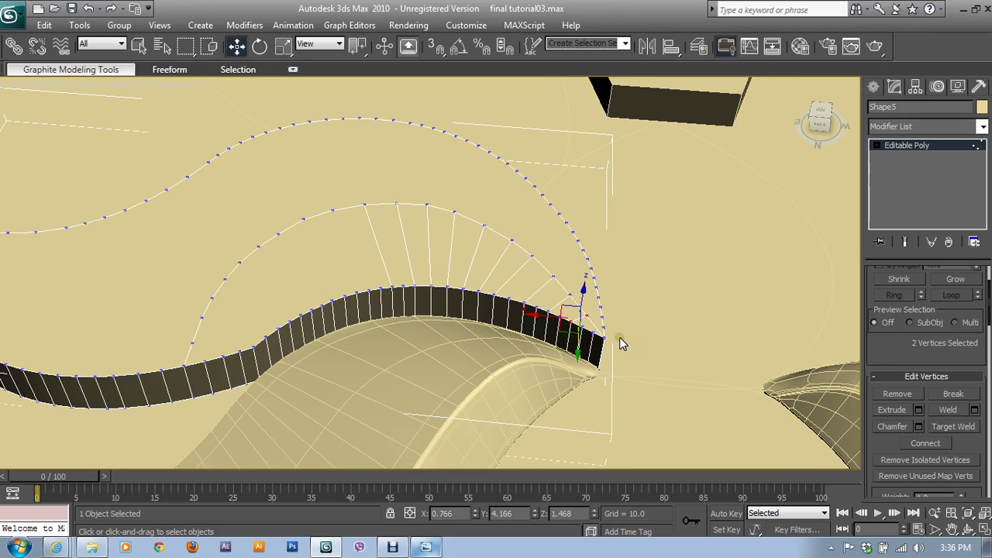
pyautogui.moveTo(580, 325)
pyautogui.keyDown('alt'); pyautogui.mouseDown(button='middle')
pyautogui.moveTo(461, 328)
pyautogui.moveTo(665, 335)
pyautogui.mouseUp(button='middle'); pyautogui.keyUp('alt')
pyautogui.keyDown('alt'); pyautogui.moveTo(478, 354); pyautogui.dragTo(526, 363, button='middle'); pyautogui.keyUp('alt')
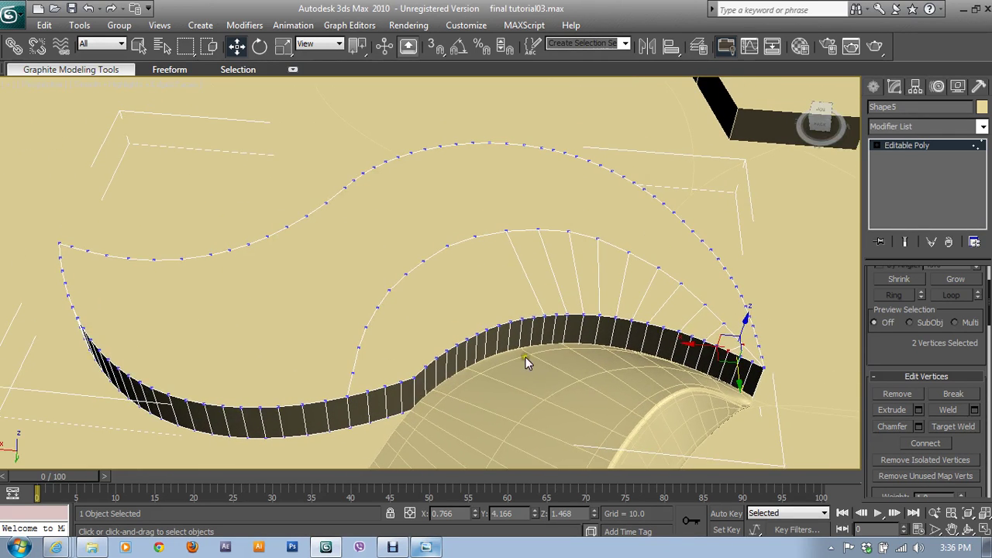
pyautogui.click(524, 317)
pyautogui.keyDown('ctrl'); pyautogui.click(474, 235); pyautogui.keyUp('ctrl')
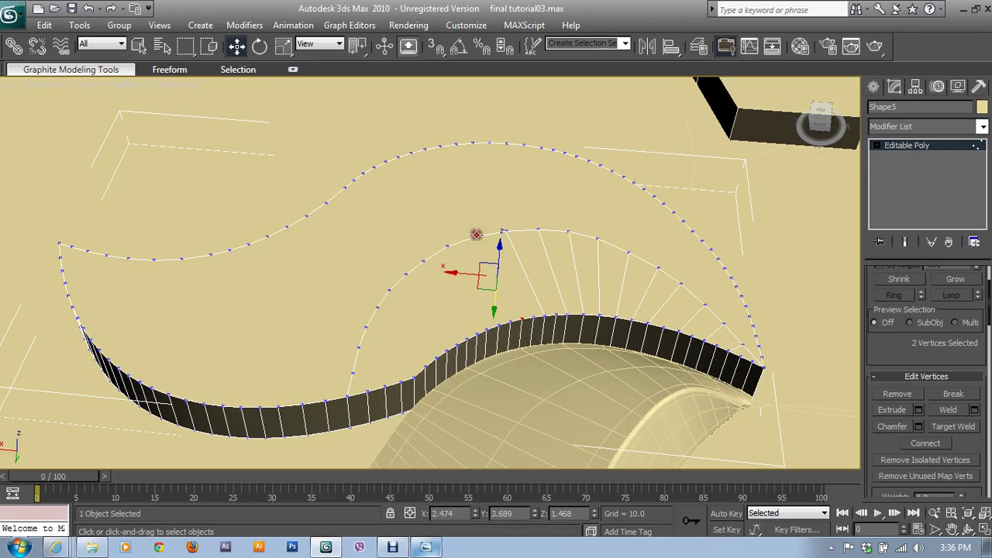
pyautogui.click(936, 447)
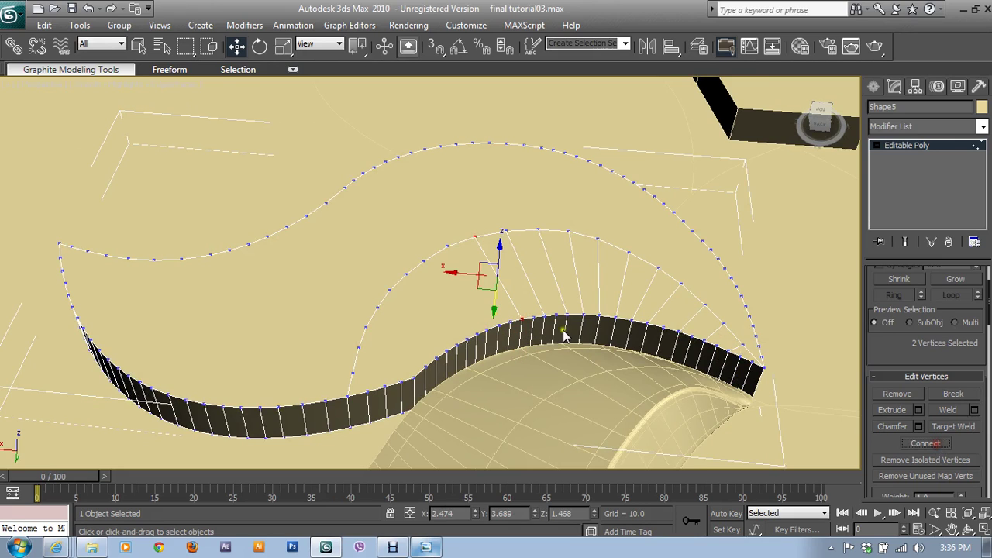
pyautogui.click(500, 321)
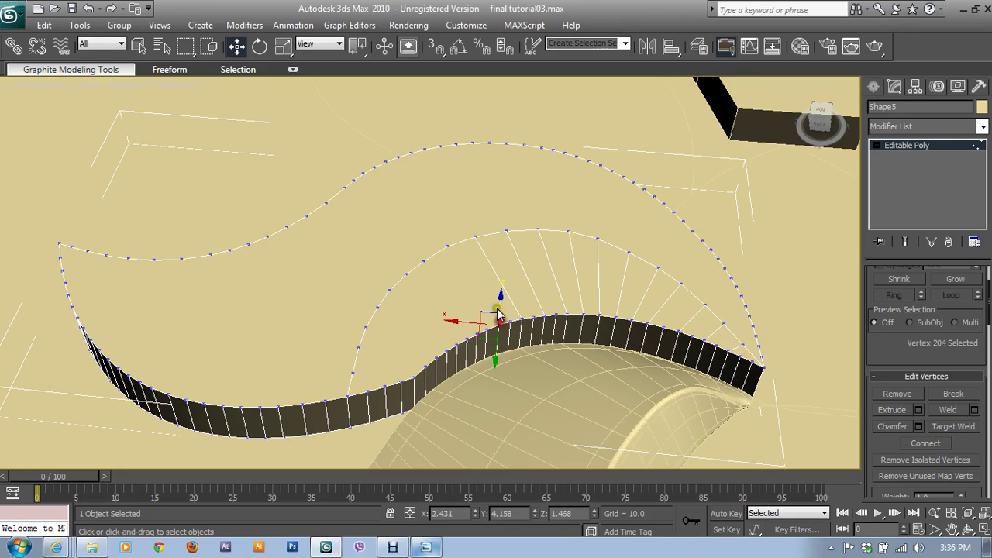
pyautogui.keyDown('ctrl'); pyautogui.click(448, 247); pyautogui.keyUp('ctrl')
pyautogui.click(926, 444)
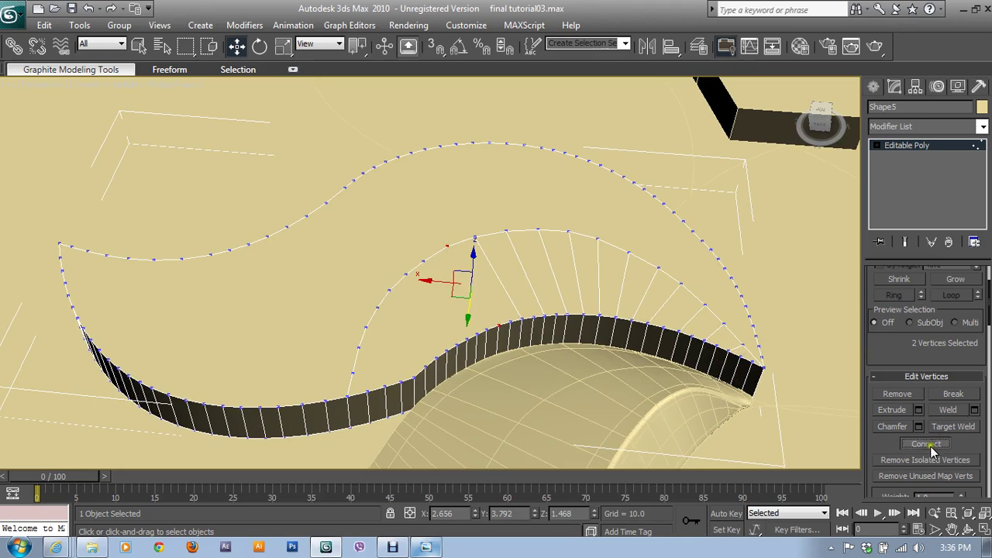
# - Join the next vertex pairs along the strip, correcting one mismatched lower vertex
pyautogui.click(478, 333)
pyautogui.keyDown('ctrl'); pyautogui.click(424, 261); pyautogui.keyUp('ctrl')
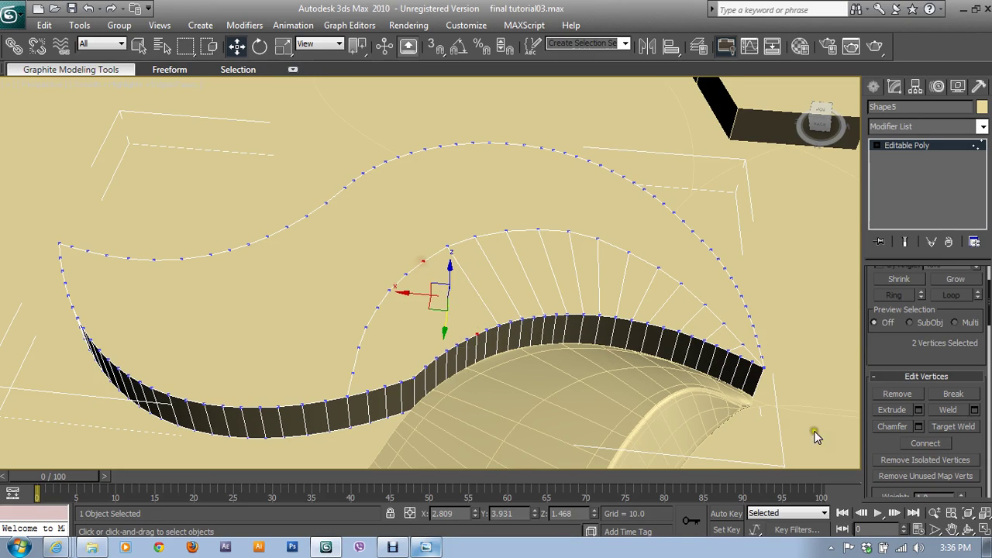
pyautogui.click(925, 443)
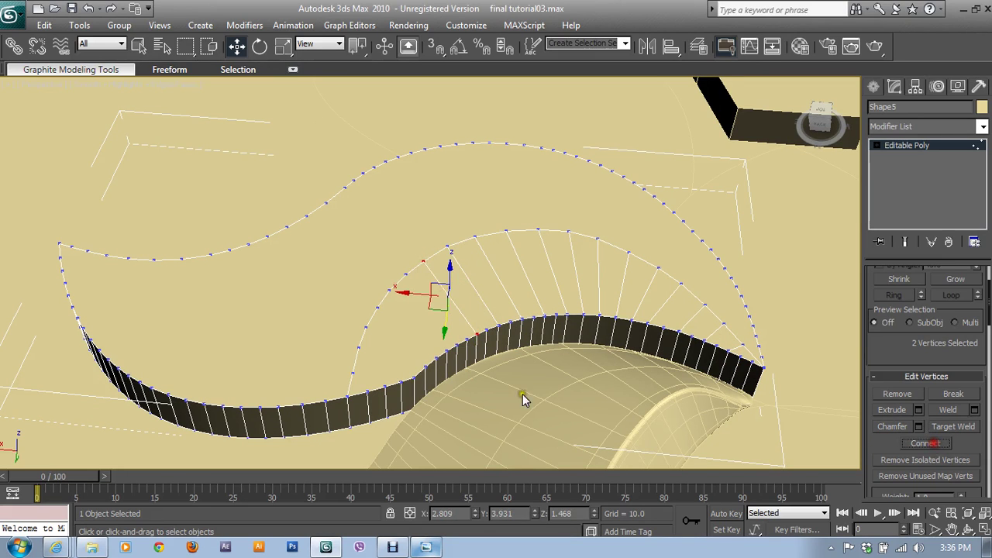
pyautogui.click(457, 344)
pyautogui.keyDown('ctrl'); pyautogui.click(406, 273); pyautogui.keyUp('ctrl')
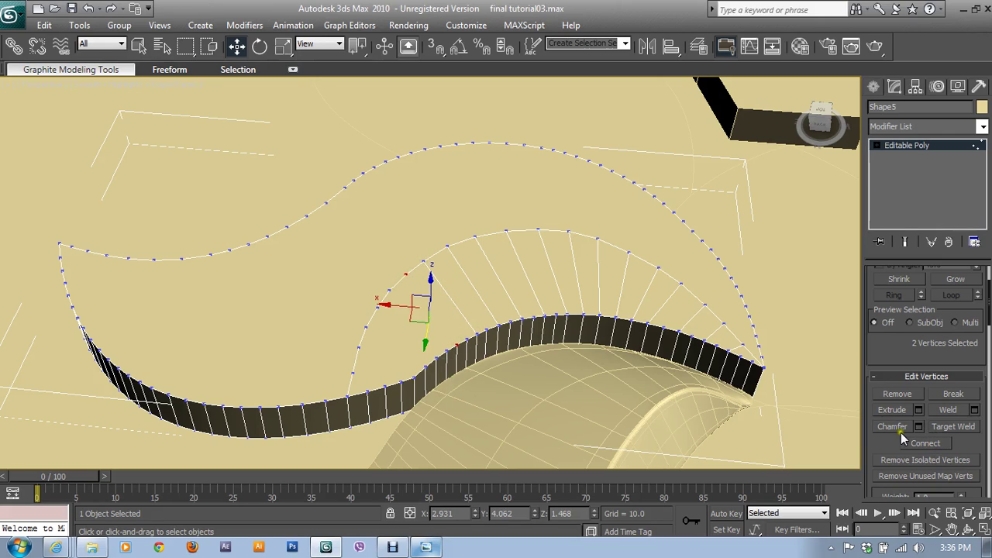
pyautogui.click(928, 443)
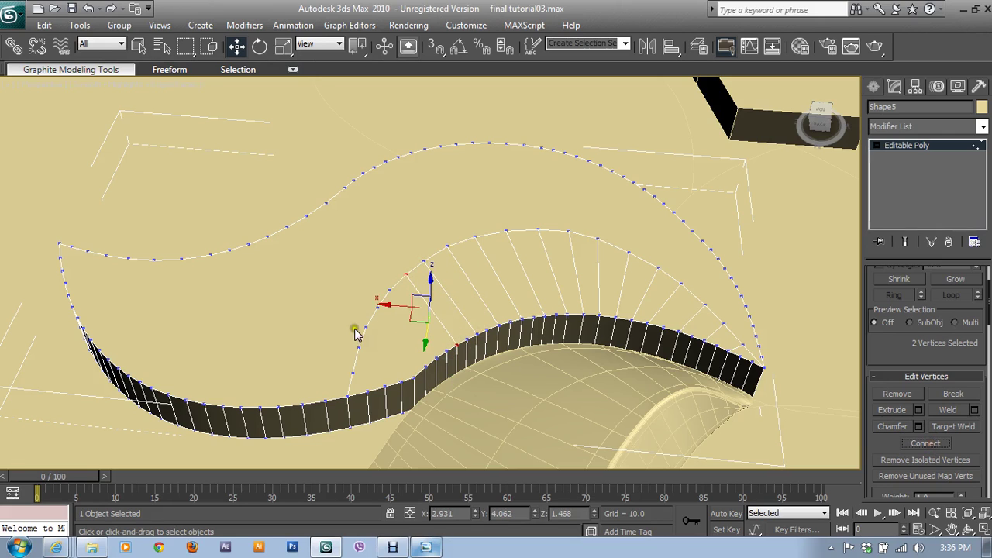
pyautogui.click(467, 340)
pyautogui.keyDown('ctrl'); pyautogui.click(406, 274); pyautogui.keyUp('ctrl')
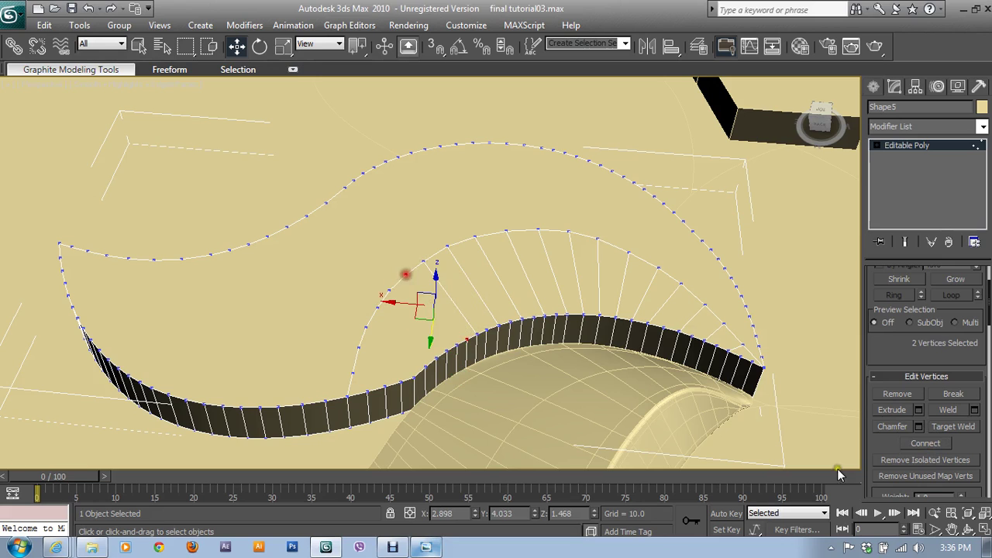
pyautogui.click(926, 444)
pyautogui.keyDown('alt'); pyautogui.moveTo(629, 403); pyautogui.dragTo(532, 391, button='middle'); pyautogui.keyUp('alt')
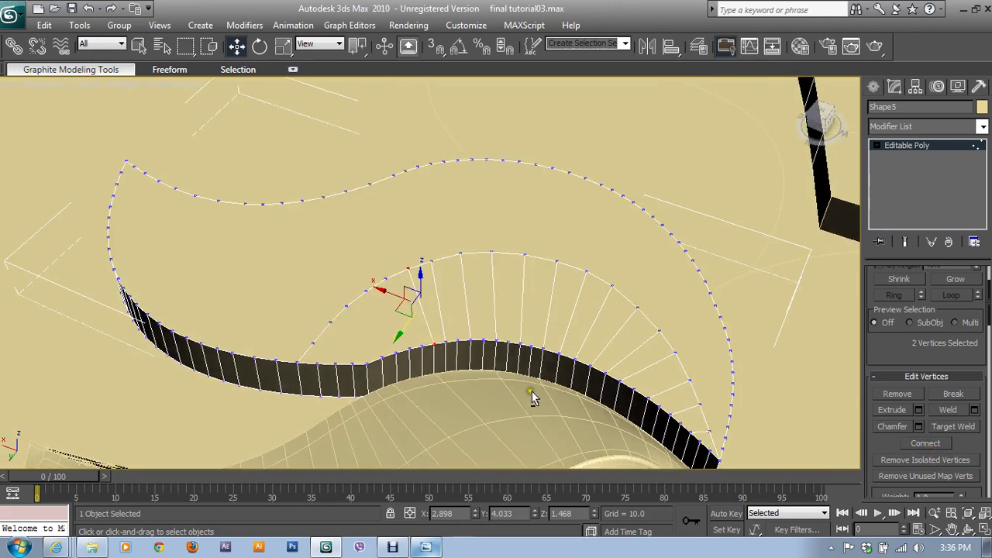
# - Connect two more ribbon-to-outline vertex pairs on the strip's far side
pyautogui.click(413, 347)
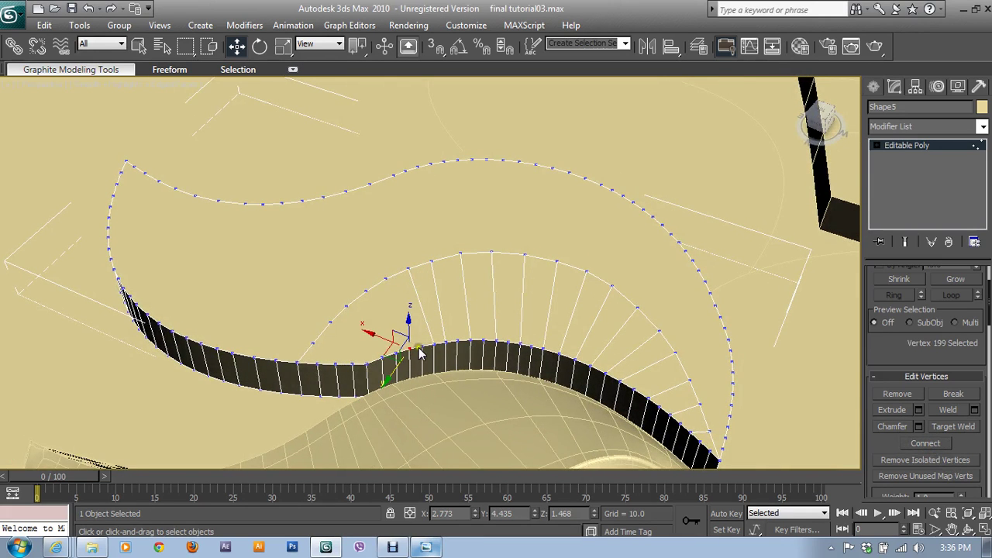
pyautogui.keyDown('ctrl'); pyautogui.click(385, 278); pyautogui.keyUp('ctrl')
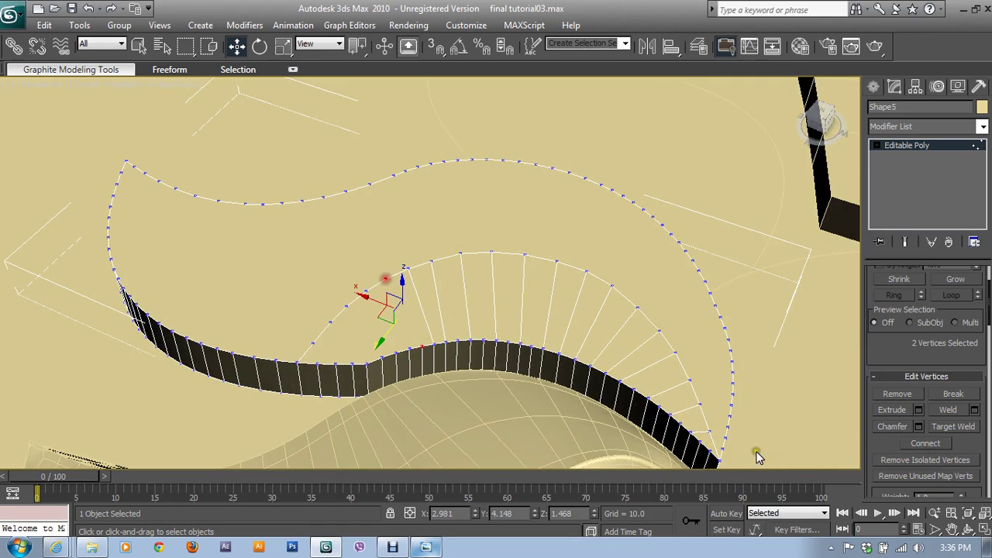
pyautogui.click(413, 347)
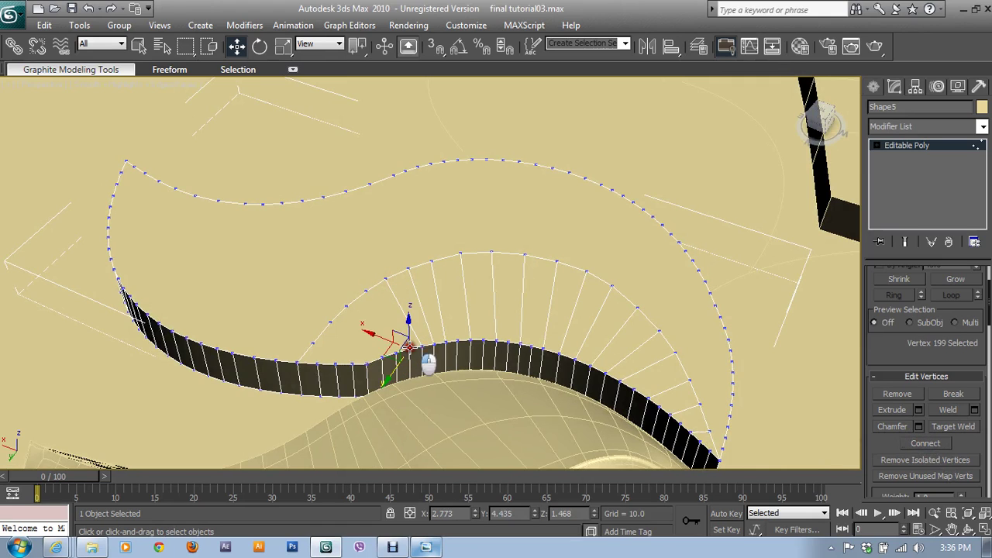
pyautogui.keyDown('ctrl'); pyautogui.click(374, 299); pyautogui.keyUp('ctrl')
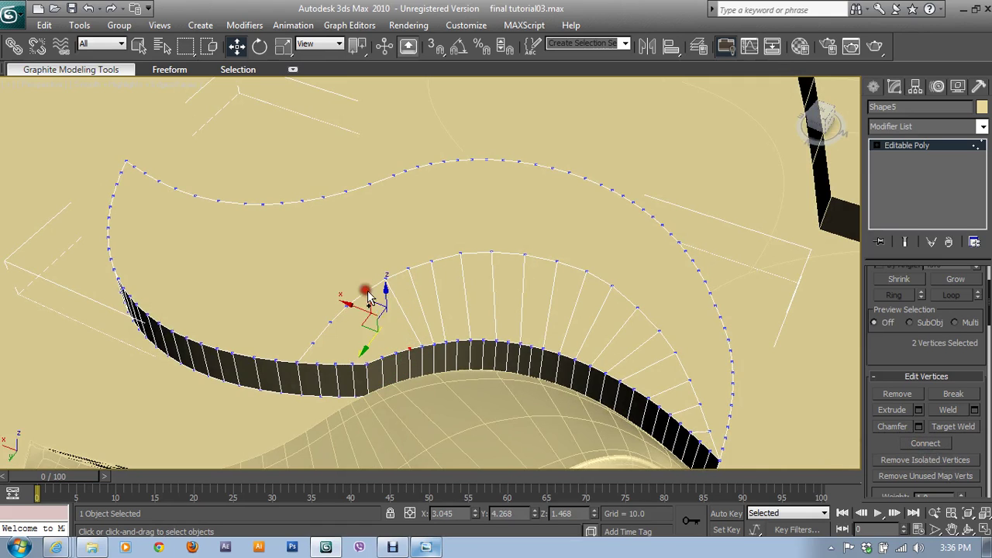
pyautogui.click(916, 444)
pyautogui.click(395, 354)
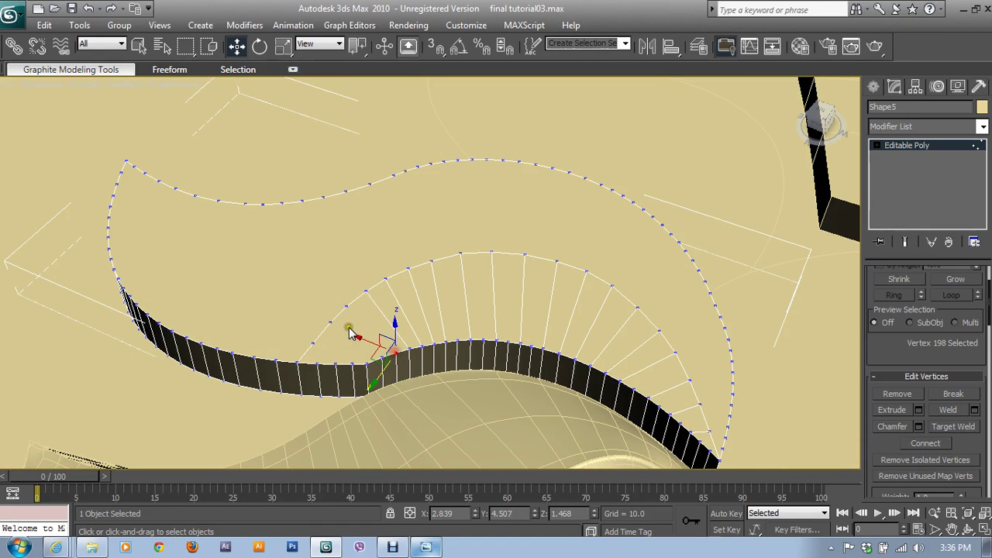
pyautogui.keyDown('ctrl'); pyautogui.click(347, 307); pyautogui.keyUp('ctrl')
pyautogui.click(925, 443)
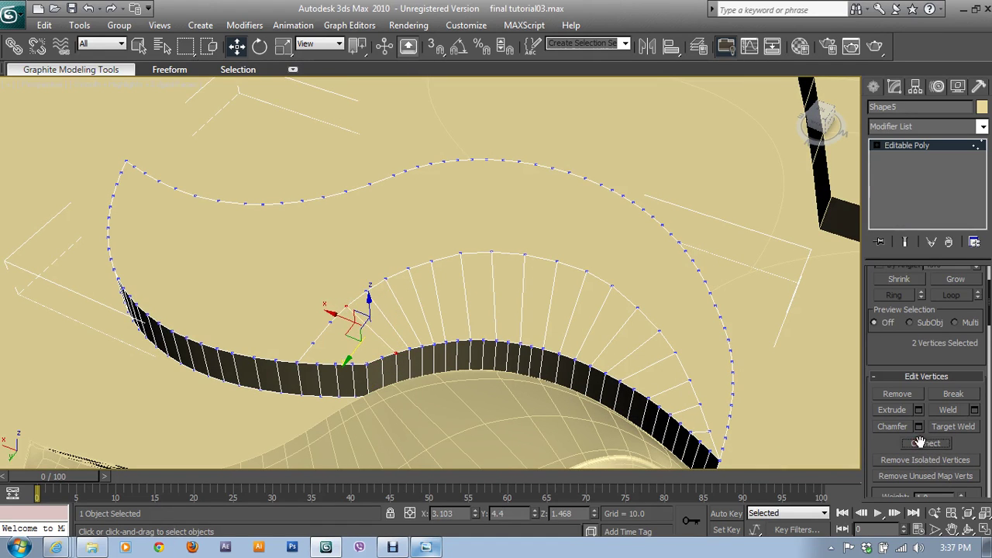
# - Add the last two connecting edges across the fan-shaped strip
pyautogui.click(381, 359)
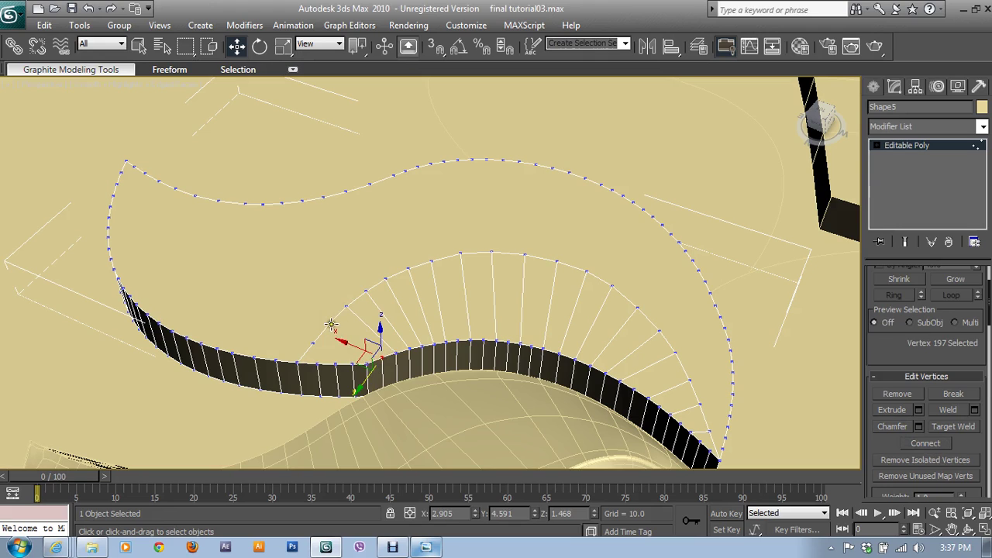
pyautogui.keyDown('ctrl'); pyautogui.click(330, 322); pyautogui.keyUp('ctrl')
pyautogui.click(912, 446)
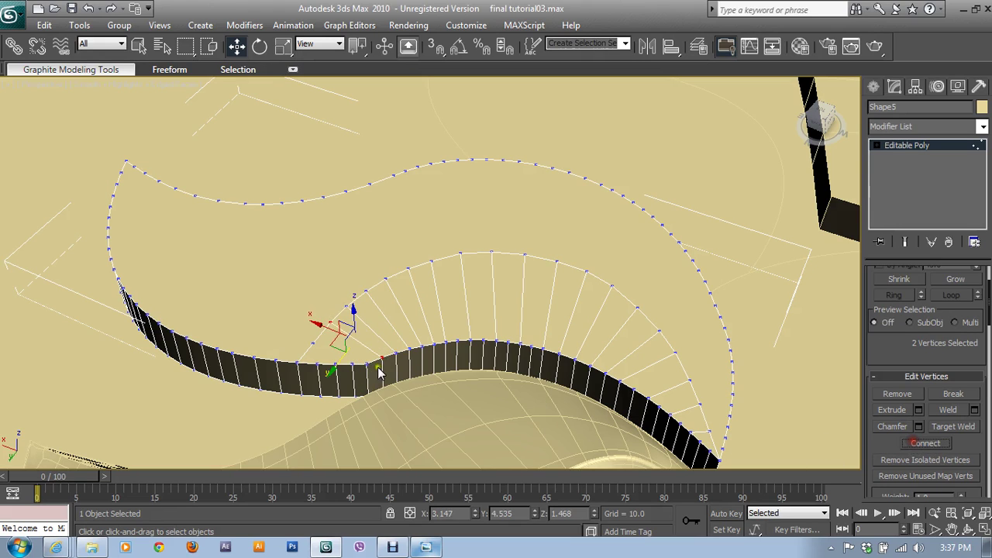
pyautogui.click(364, 362)
pyautogui.keyDown('ctrl'); pyautogui.click(314, 341); pyautogui.keyUp('ctrl')
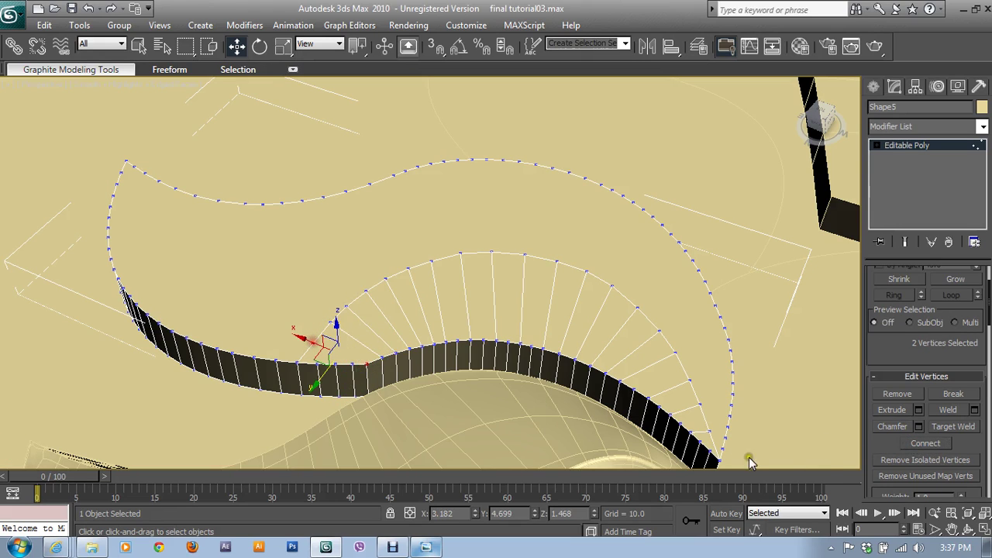
pyautogui.click(933, 447)
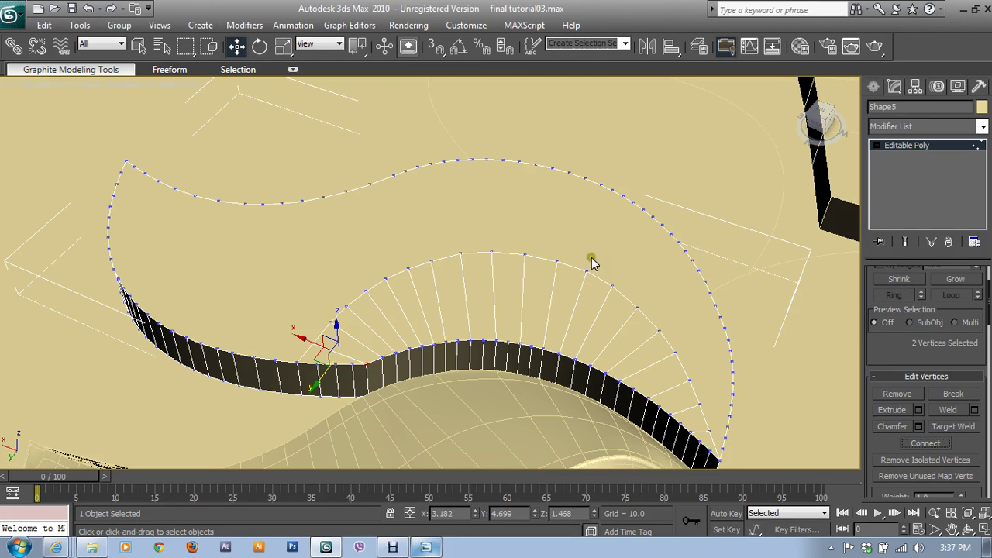
# - Connect the two open-arc end vertices with one long edge, then view from above in wireframe
pyautogui.moveTo(592, 258)
pyautogui.keyDown('alt'); pyautogui.mouseDown(button='middle')
pyautogui.moveTo(516, 250)
pyautogui.moveTo(381, 277)
pyautogui.mouseUp(button='middle'); pyautogui.keyUp('alt')
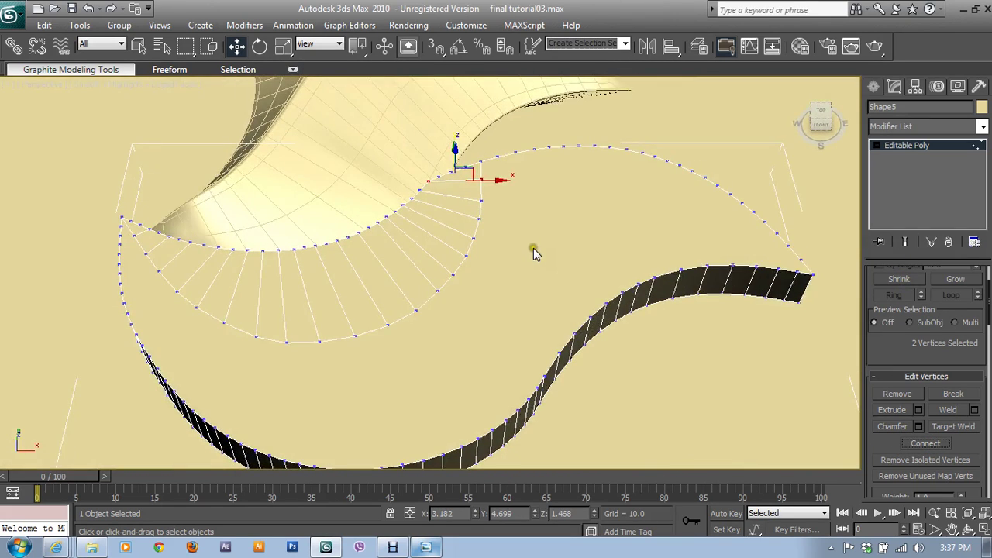
pyautogui.moveTo(533, 252)
pyautogui.mouseDown(button='middle')
pyautogui.moveTo(474, 261)
pyautogui.moveTo(441, 350)
pyautogui.moveTo(356, 366)
pyautogui.moveTo(382, 320)
pyautogui.mouseUp(button='middle')
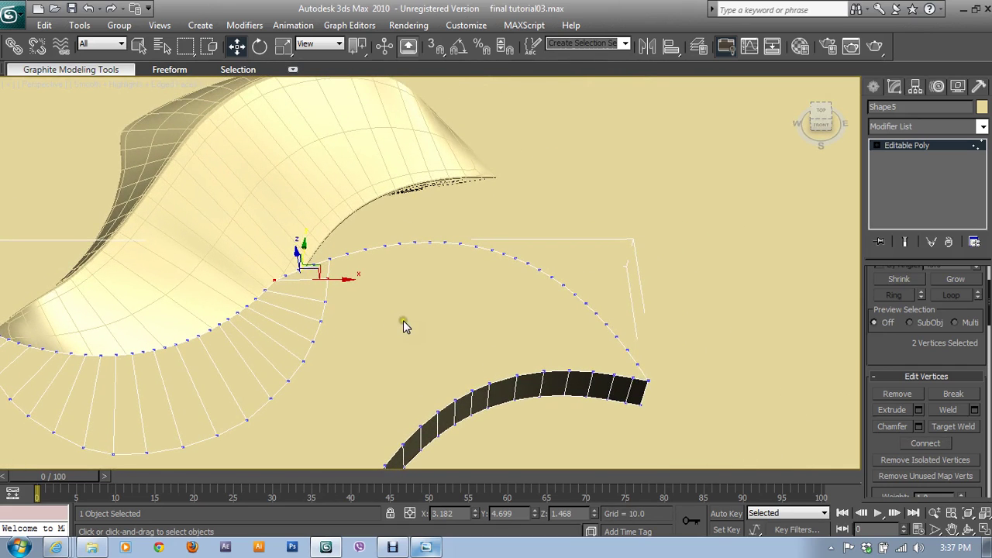
pyautogui.click(326, 278)
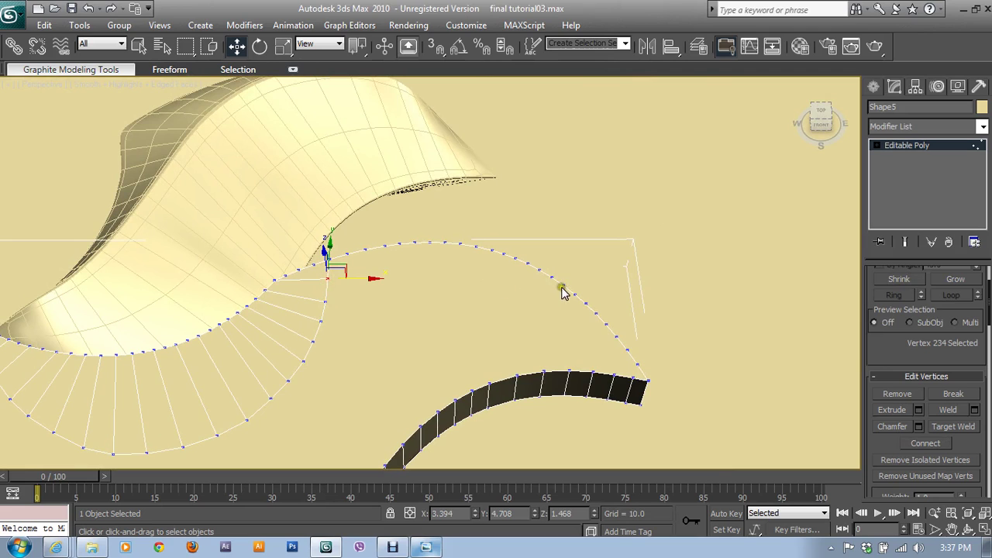
pyautogui.keyDown('ctrl'); pyautogui.click(597, 314); pyautogui.keyUp('ctrl')
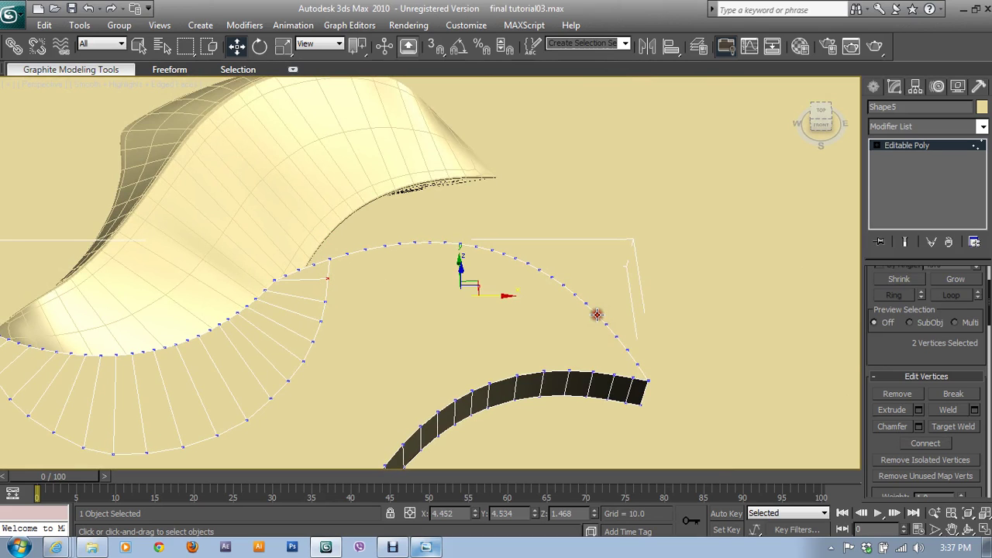
pyautogui.click(925, 443)
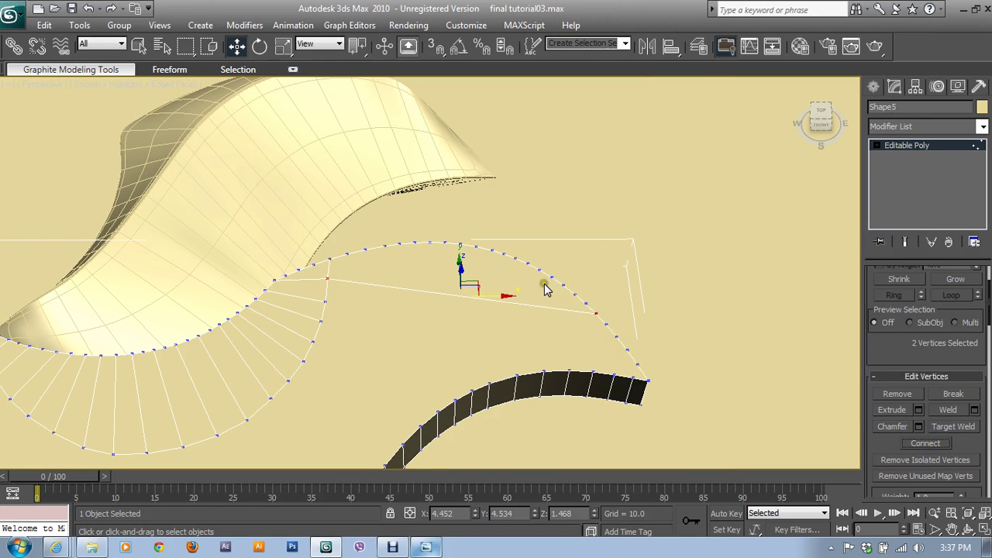
pyautogui.hotkey('alt', 'w')
pyautogui.hotkey('alt', 'w')
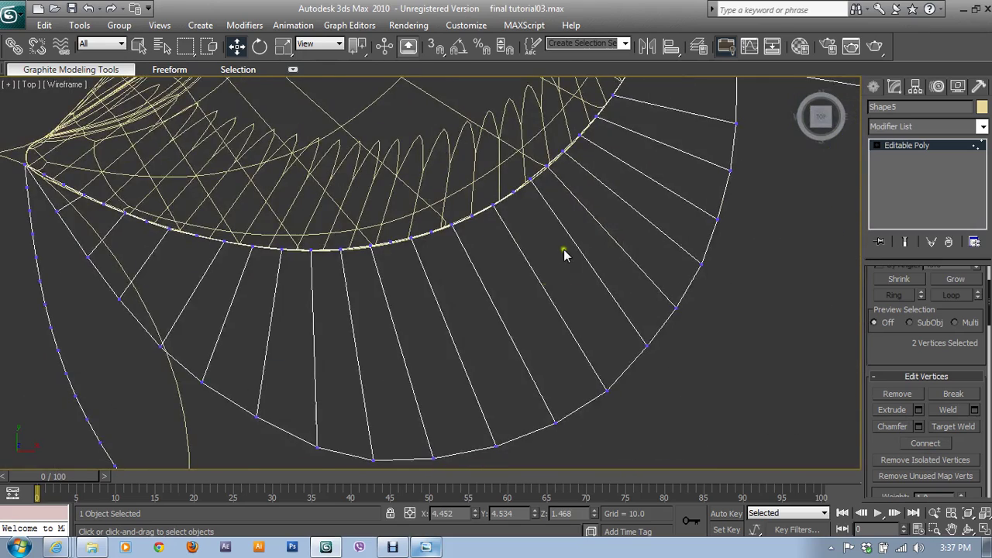
# - At Edge level, use Insert Vertex to place eight evenly spaced points on the long cross-arc edge
pyautogui.scroll(3, 564, 256)
pyautogui.scroll(3, 448, 310)
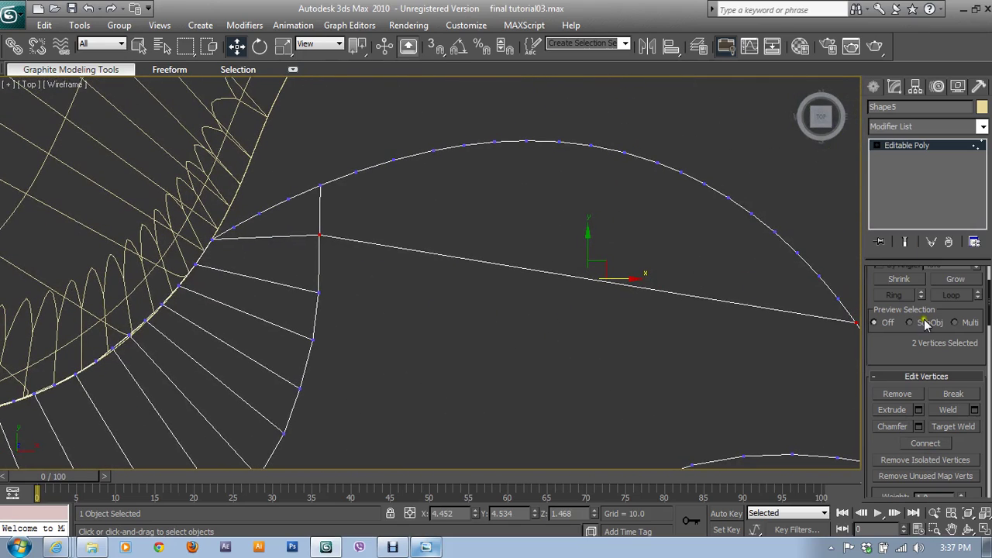
pyautogui.scroll(5, 909, 423)
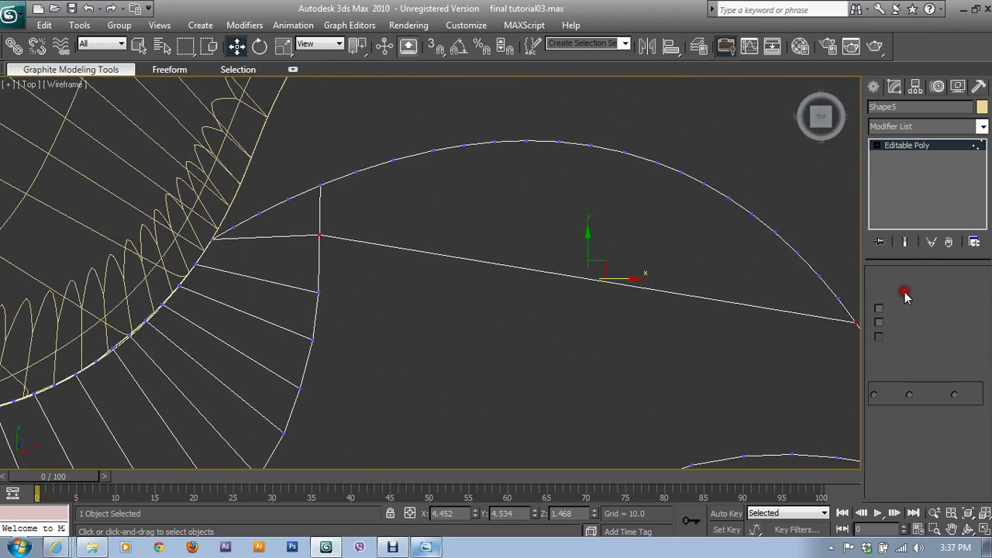
pyautogui.click(906, 295)
pyautogui.scroll(-3, 909, 334)
pyautogui.click(907, 364)
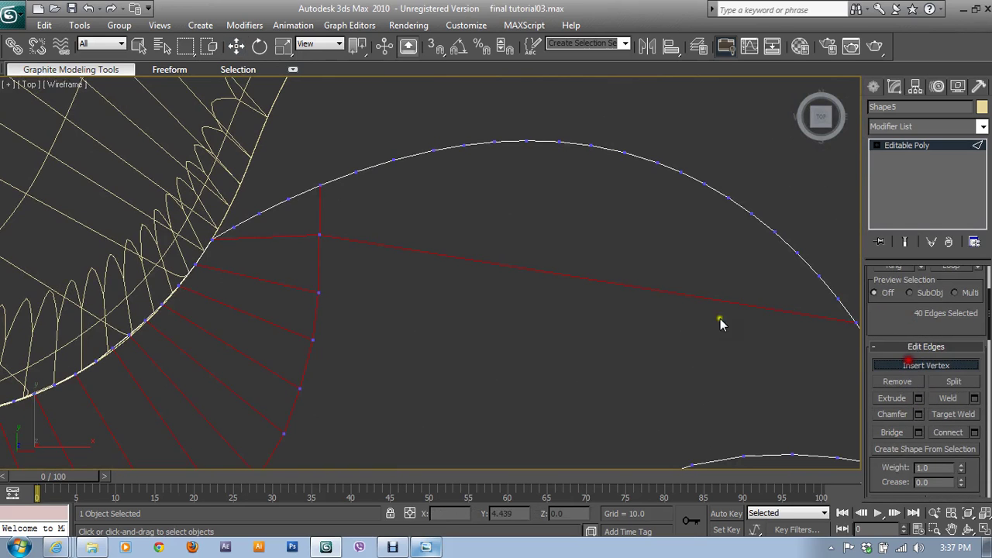
pyautogui.click(400, 247)
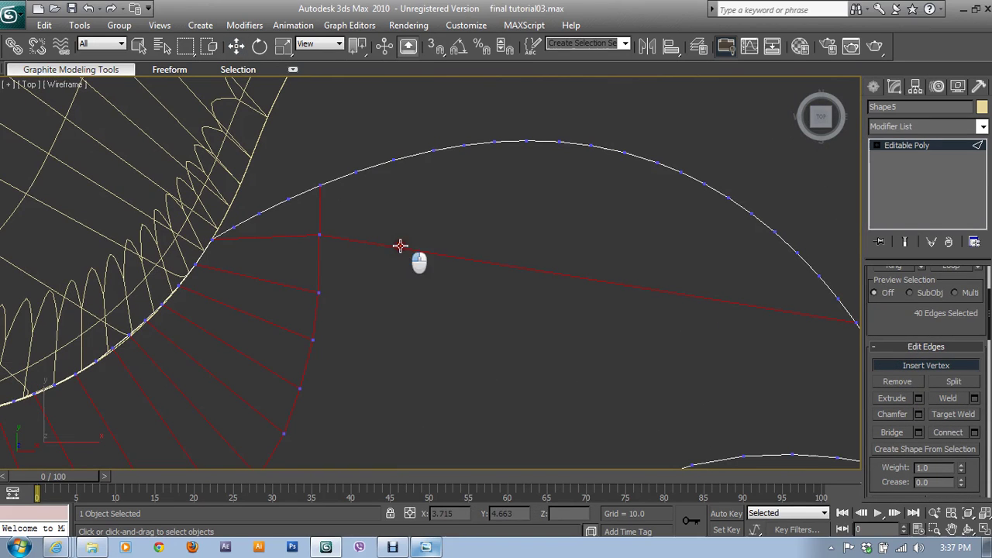
pyautogui.click(459, 257)
pyautogui.click(505, 266)
pyautogui.click(557, 273)
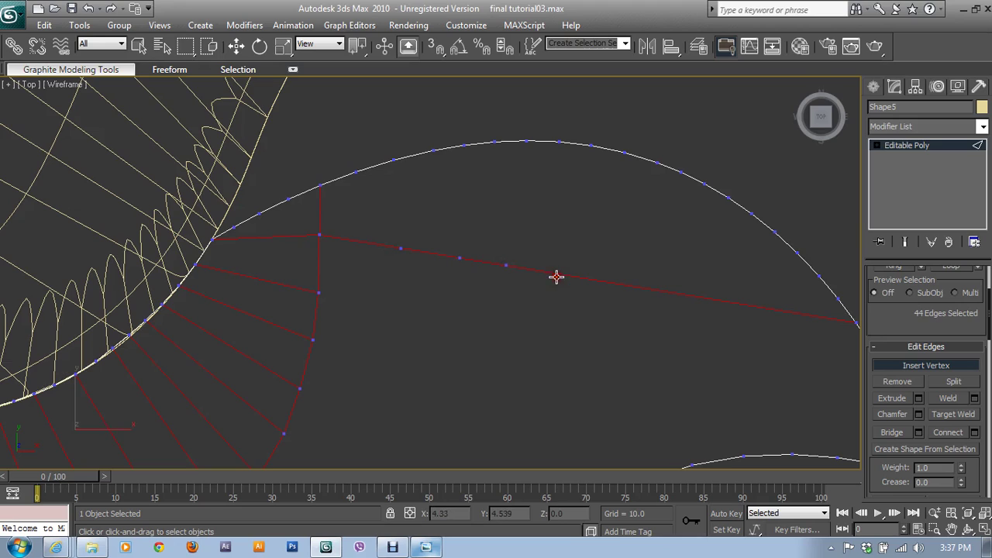
pyautogui.click(618, 284)
pyautogui.click(673, 293)
pyautogui.click(725, 301)
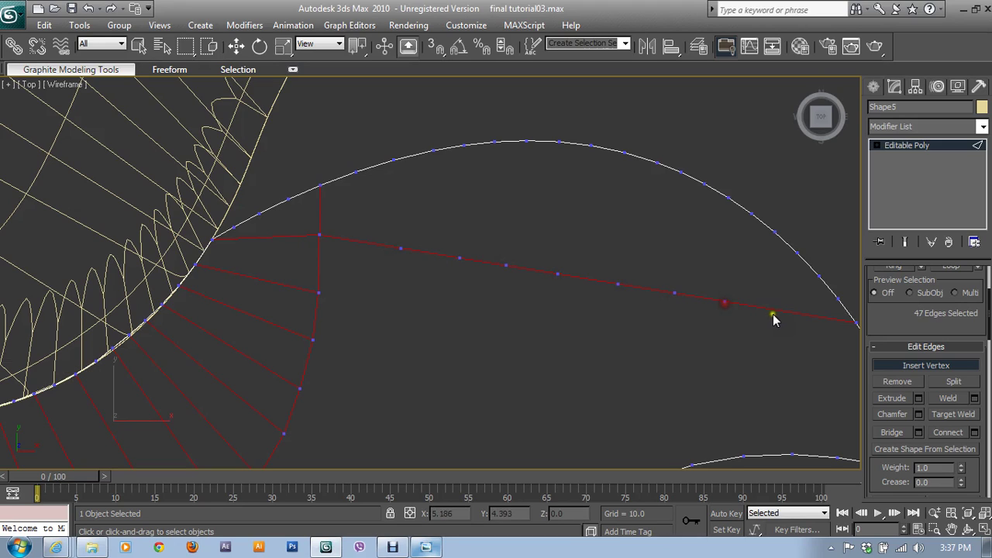
pyautogui.click(783, 312)
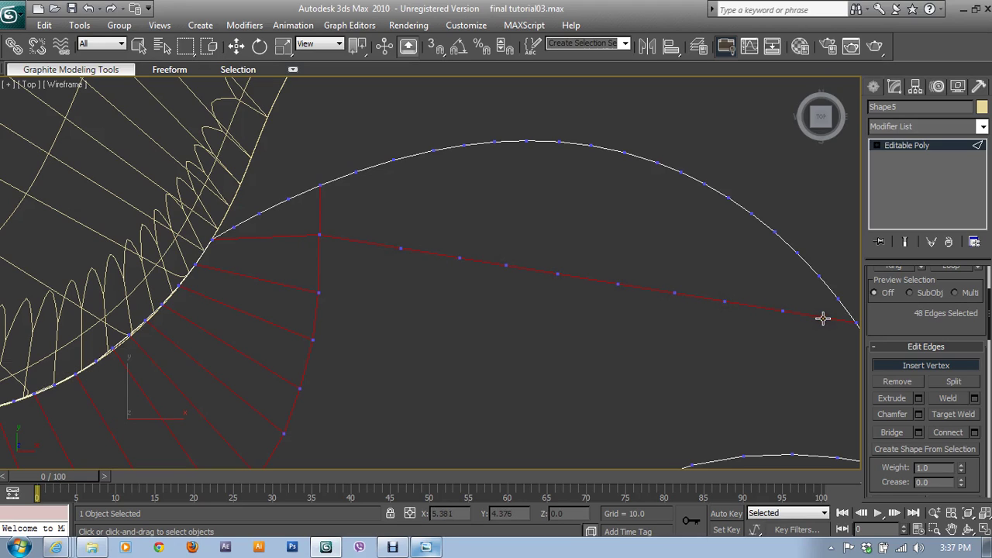
# - With the Move tool, raise the first inner-edge vertices so the edge starts bending upward
pyautogui.press('1')
pyautogui.press('w')
pyautogui.moveTo(399, 225)
pyautogui.mouseDown()
pyautogui.moveTo(419, 263)
pyautogui.moveTo(408, 199)
pyautogui.mouseUp()
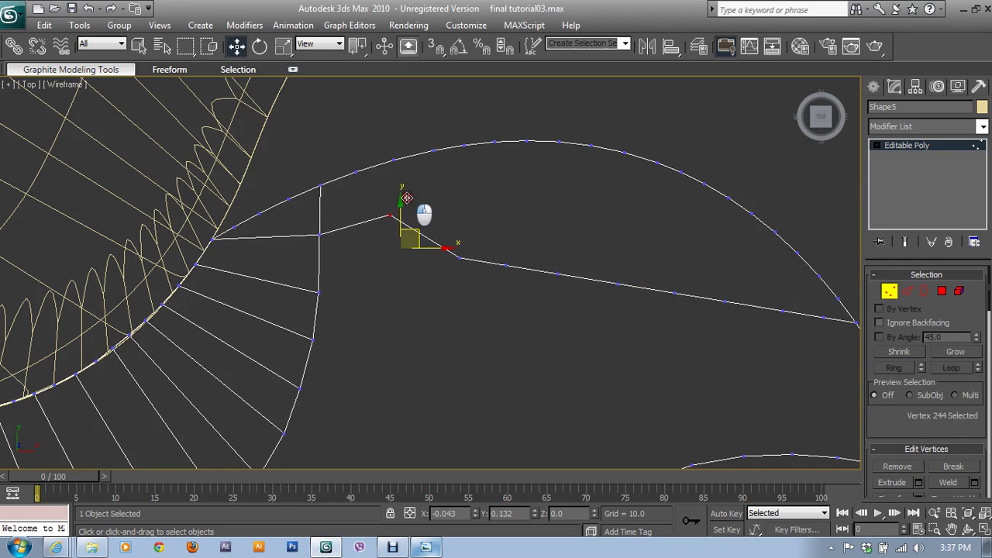
pyautogui.moveTo(407, 199); pyautogui.dragTo(399, 203)
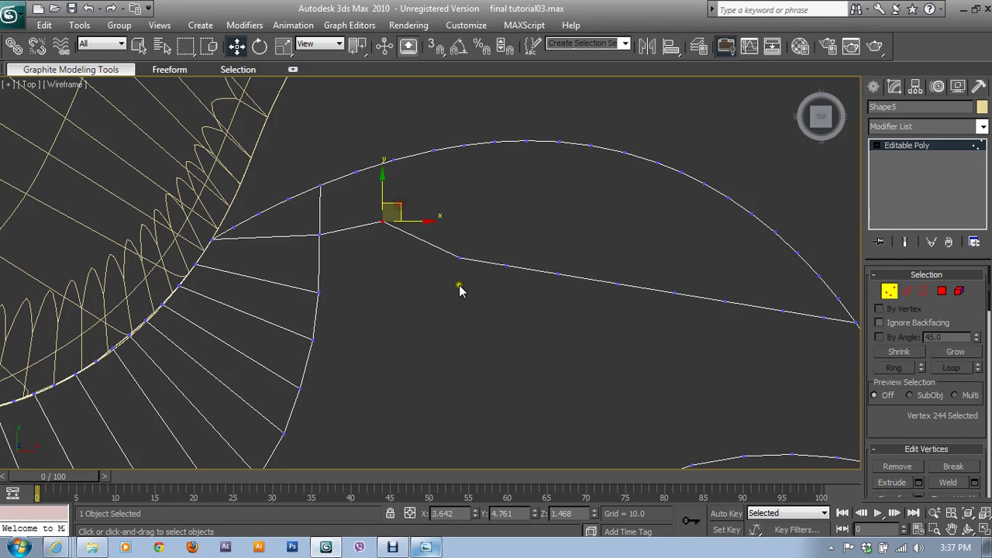
pyautogui.click(460, 256)
pyautogui.moveTo(464, 258); pyautogui.dragTo(458, 215)
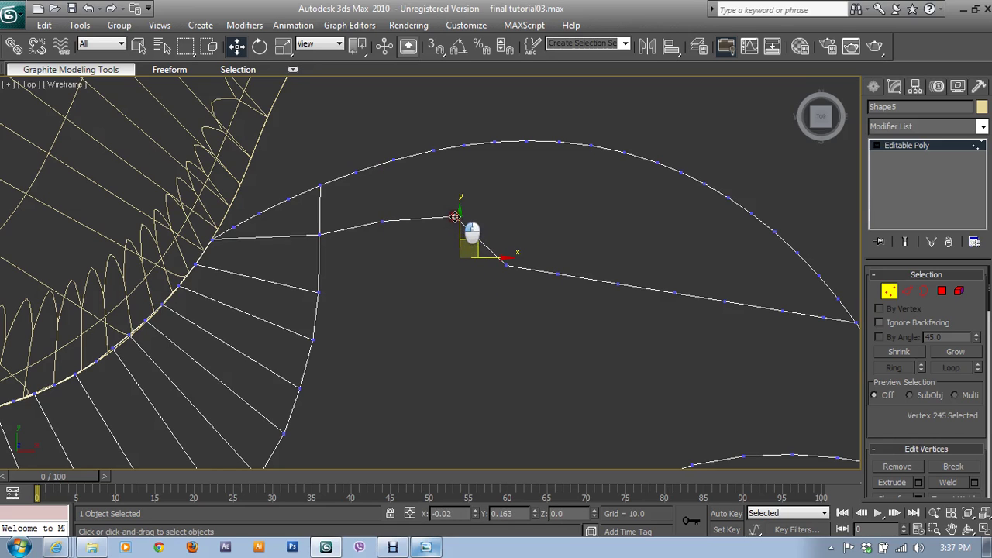
pyautogui.moveTo(504, 267)
pyautogui.mouseDown()
pyautogui.moveTo(521, 232)
pyautogui.moveTo(512, 211)
pyautogui.mouseUp()
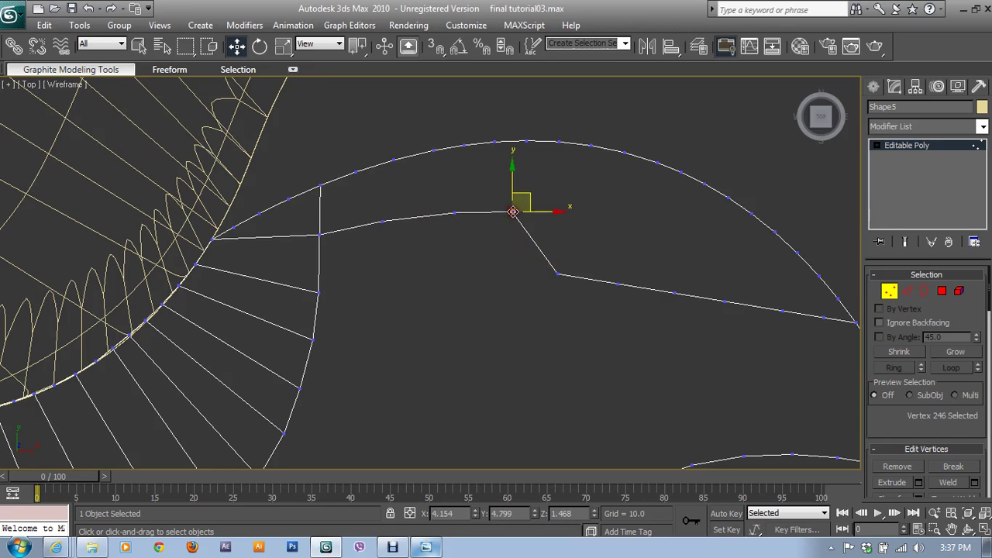
pyautogui.moveTo(556, 273); pyautogui.dragTo(564, 220)
# - Lift the vertices toward the tip so the arc continues parallel to the outer edge
pyautogui.click(567, 214)
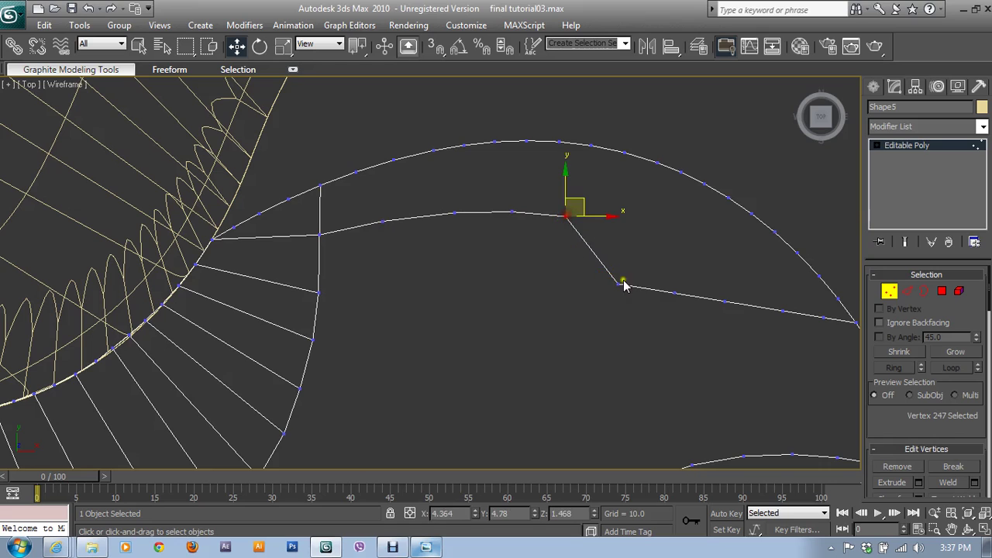
pyautogui.moveTo(622, 284); pyautogui.dragTo(622, 231)
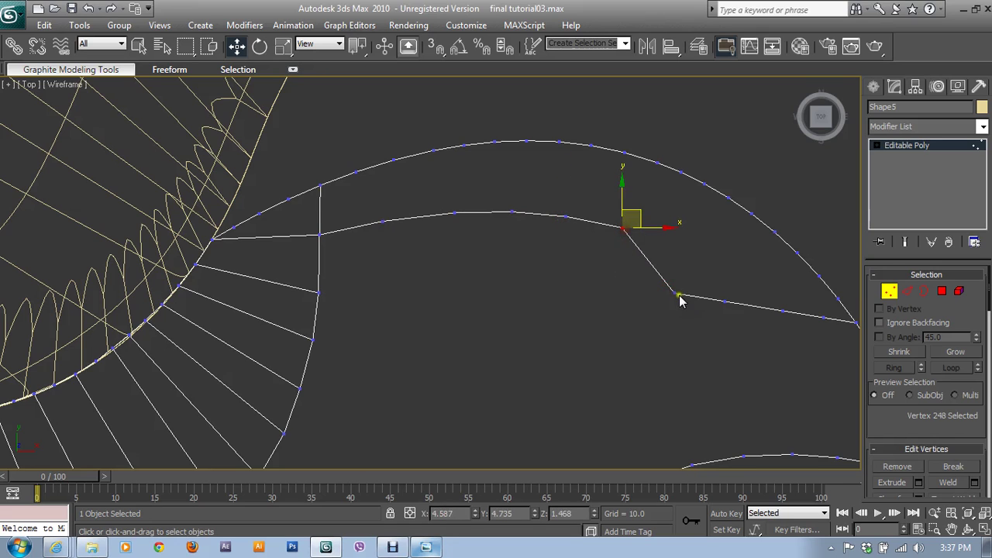
pyautogui.moveTo(680, 297); pyautogui.dragTo(685, 259)
pyautogui.moveTo(723, 300)
pyautogui.mouseDown()
pyautogui.moveTo(737, 292)
pyautogui.moveTo(731, 269)
pyautogui.mouseUp()
pyautogui.moveTo(731, 269); pyautogui.dragTo(589, 291, button='middle')
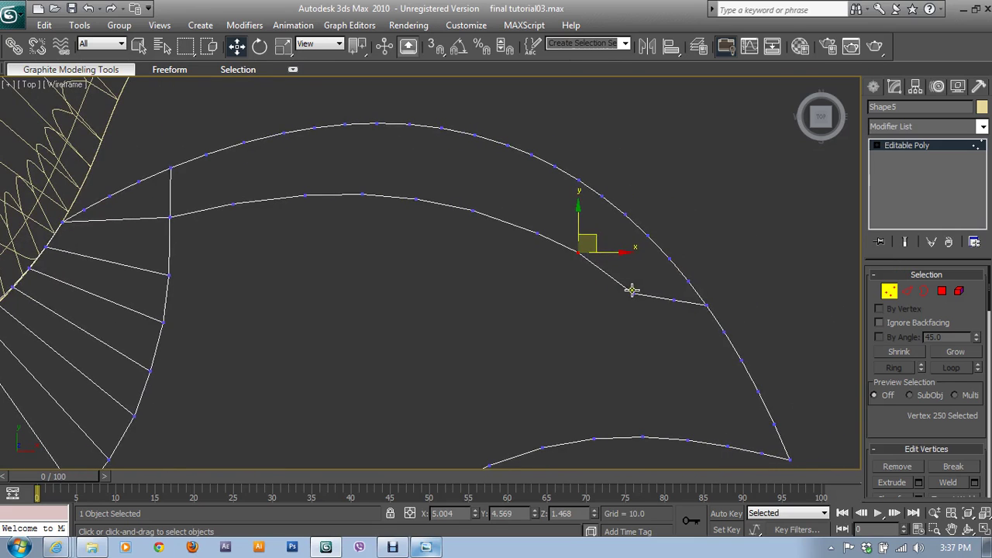
pyautogui.moveTo(632, 291)
pyautogui.mouseDown()
pyautogui.moveTo(633, 279)
pyautogui.moveTo(673, 293)
pyautogui.moveTo(633, 265)
pyautogui.mouseUp()
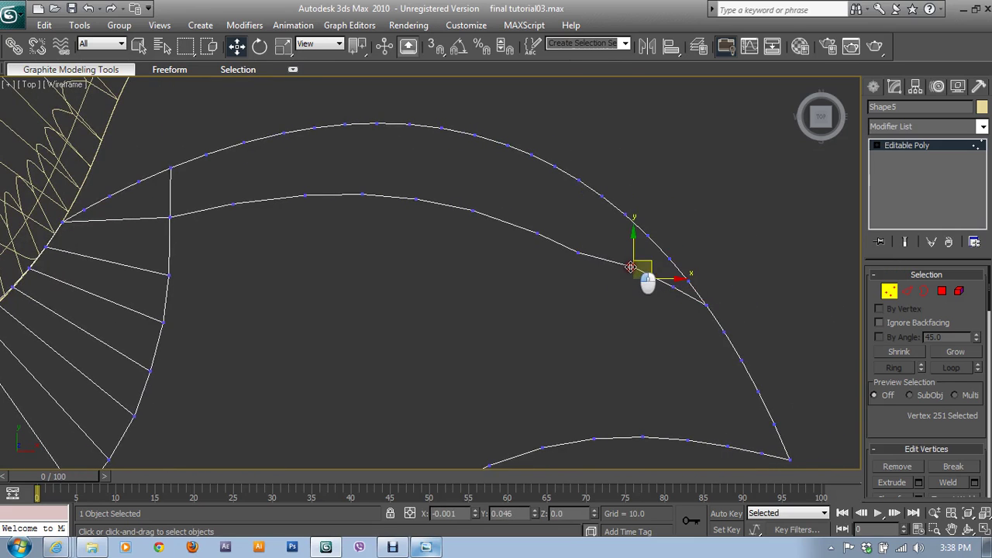
pyautogui.moveTo(578, 251); pyautogui.dragTo(538, 219)
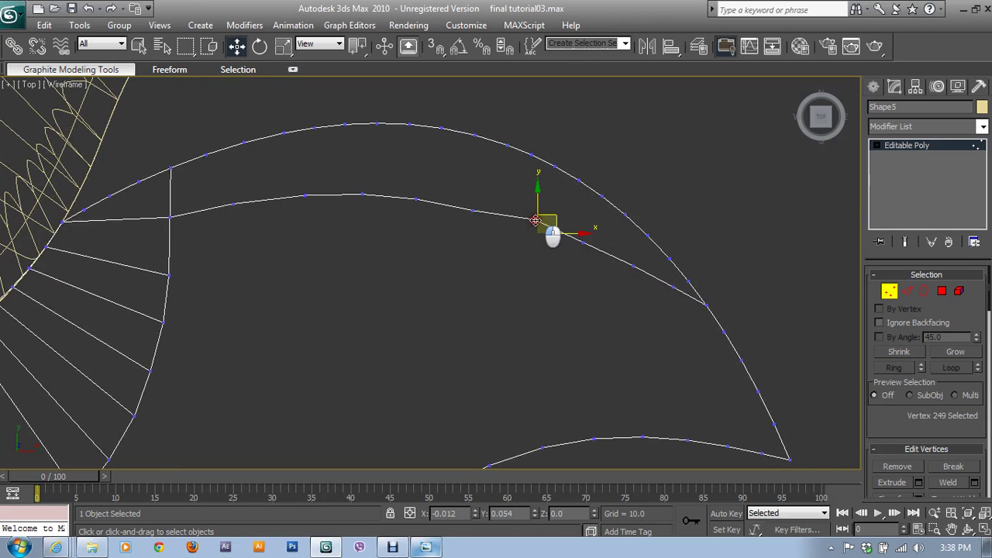
pyautogui.moveTo(473, 210)
pyautogui.mouseDown()
pyautogui.moveTo(473, 201)
pyautogui.moveTo(412, 191)
pyautogui.mouseUp()
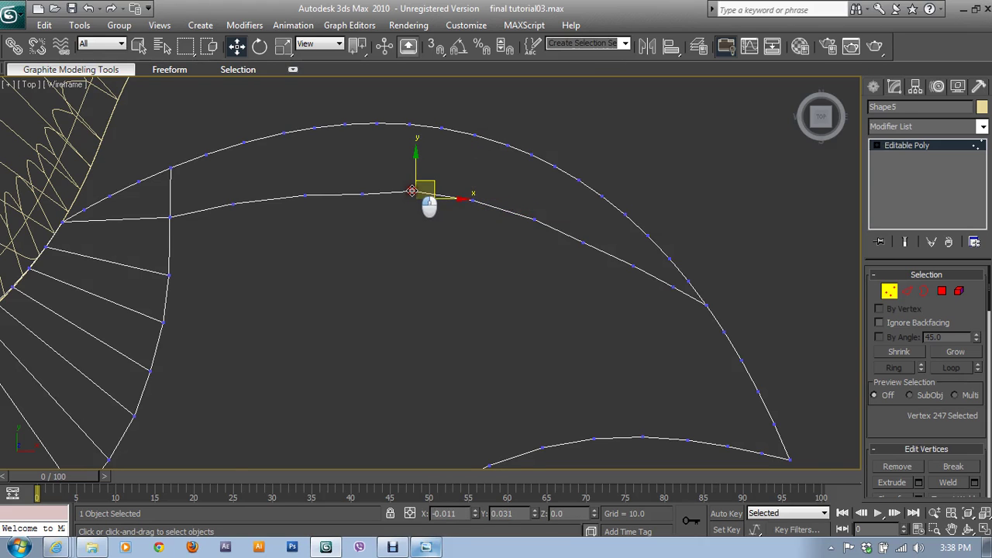
# - Check the inner-edge vertices near the curve's start and near its tip
pyautogui.moveTo(411, 191); pyautogui.dragTo(474, 260, button='middle')
pyautogui.click(462, 244)
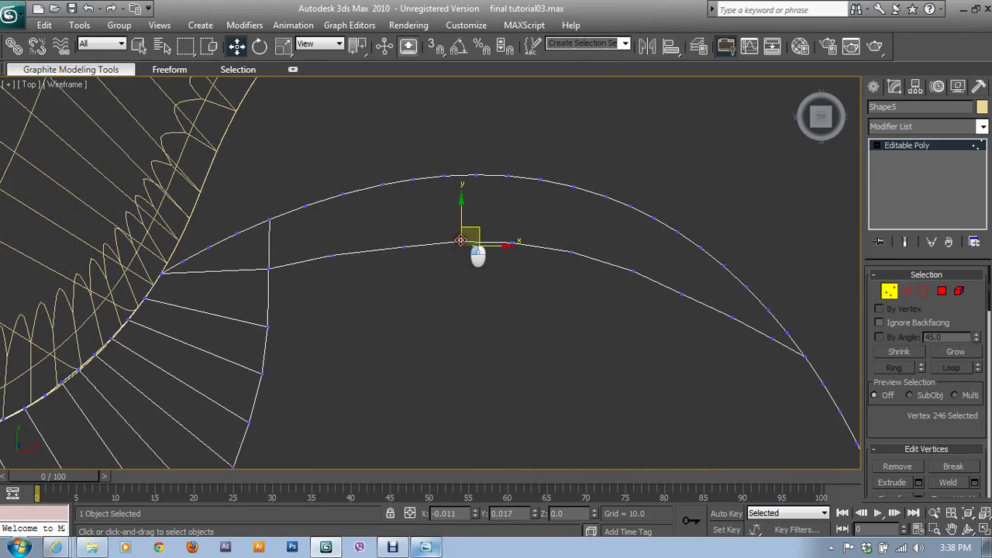
pyautogui.click(410, 248)
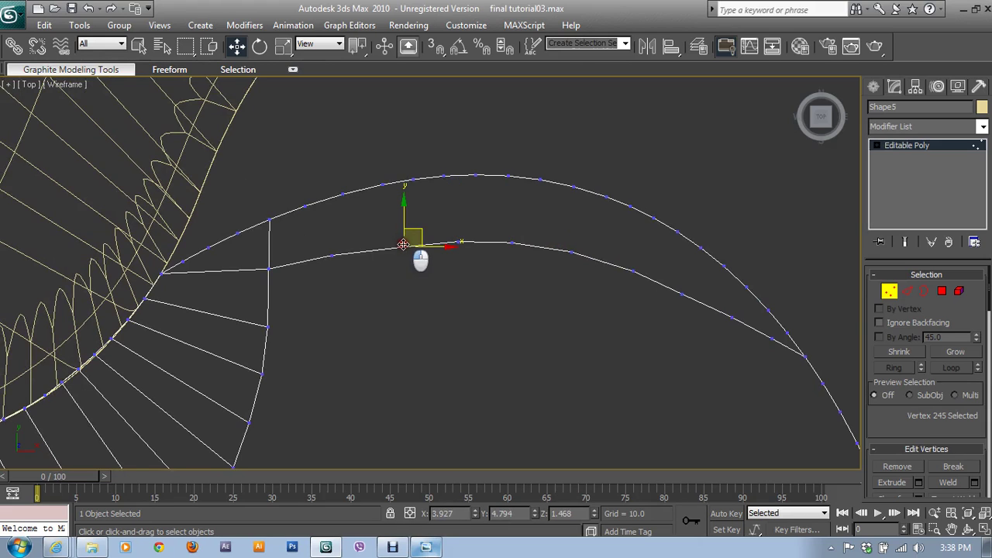
pyautogui.click(335, 254)
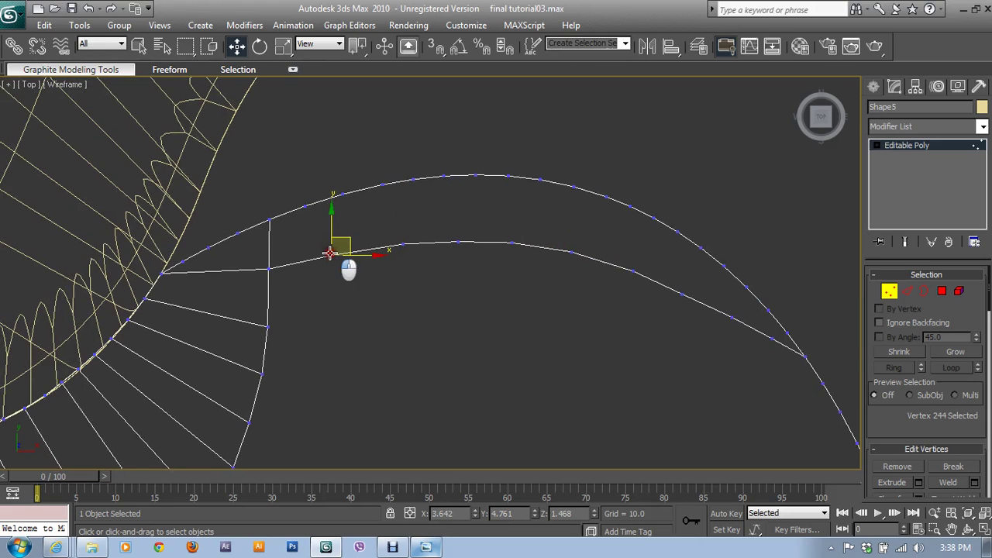
pyautogui.moveTo(479, 300); pyautogui.dragTo(482, 302, button='middle')
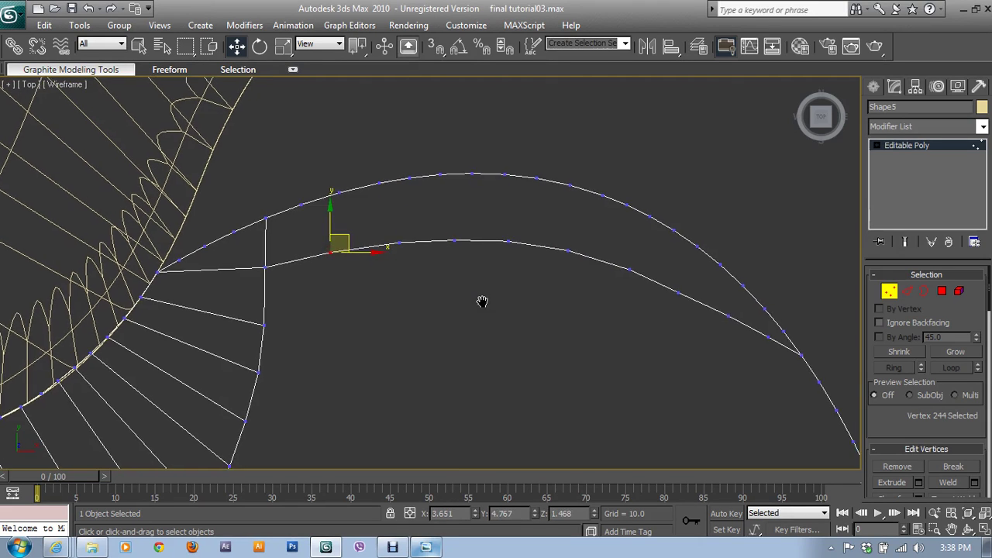
pyautogui.click(730, 315)
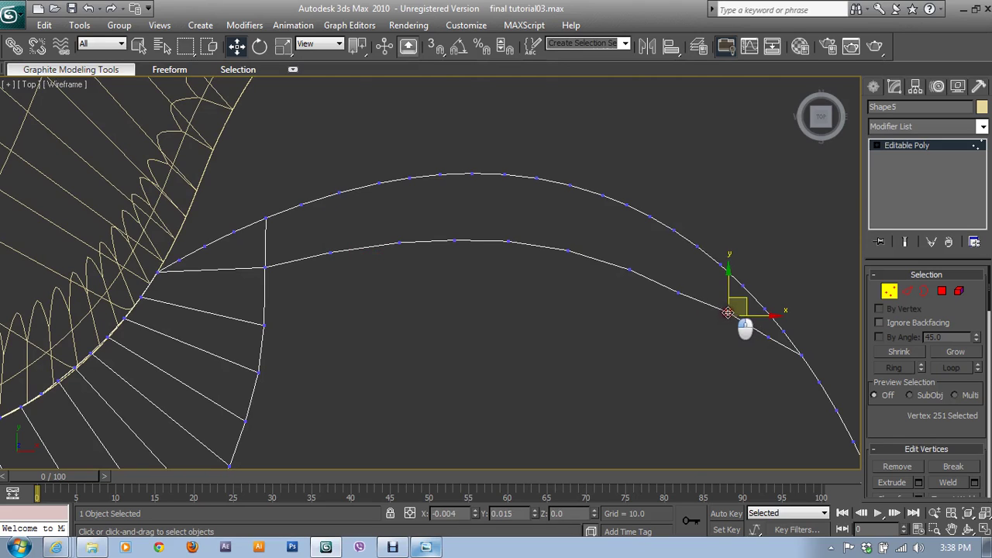
pyautogui.click(766, 335)
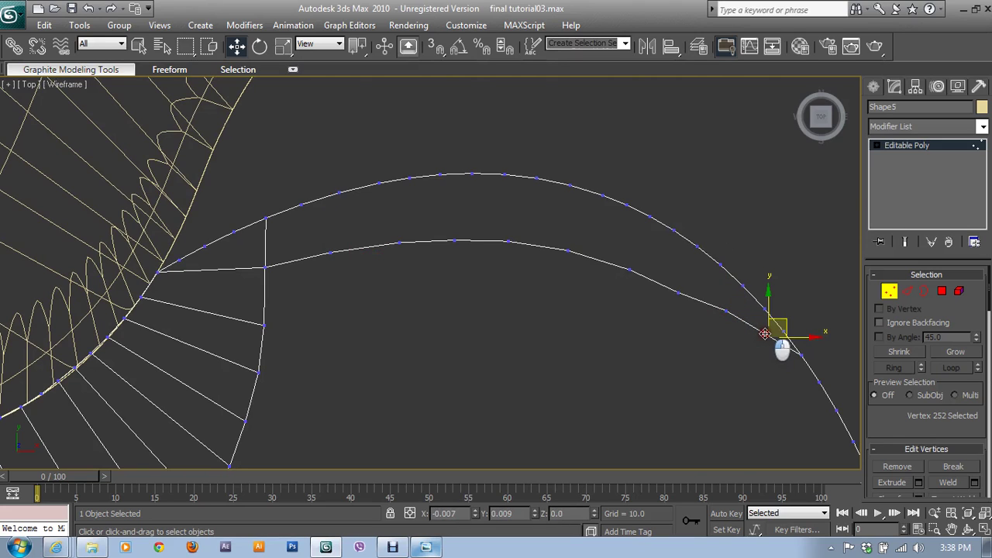
pyautogui.click(675, 290)
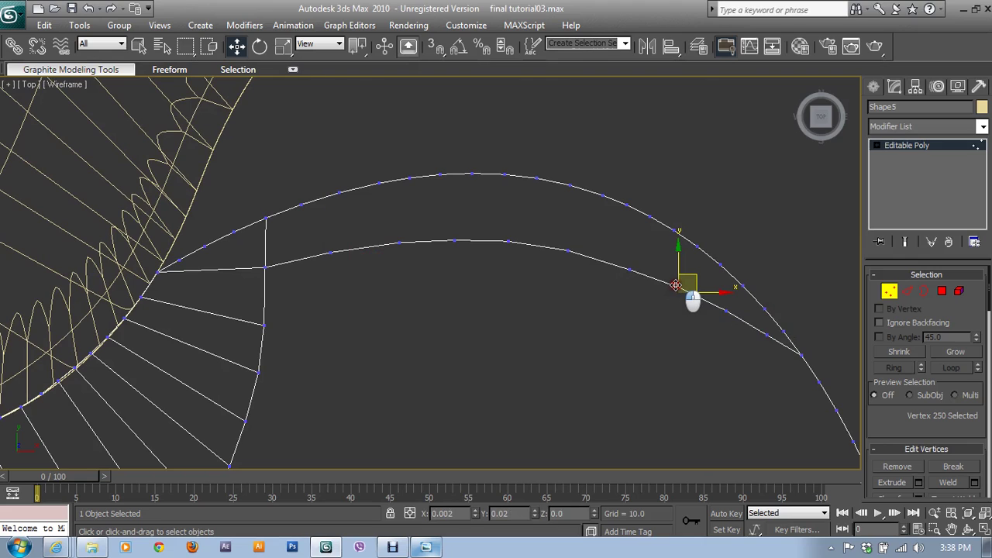
# - Nudge the remaining inner-edge vertices up into an even arc and restore the four-viewport layout
pyautogui.moveTo(635, 273); pyautogui.dragTo(631, 263)
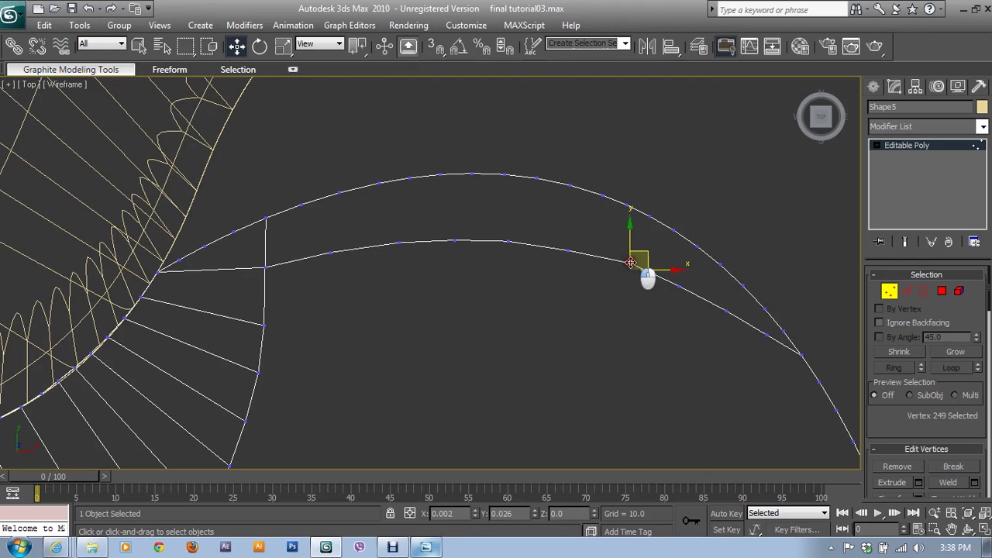
pyautogui.moveTo(567, 251); pyautogui.dragTo(570, 243)
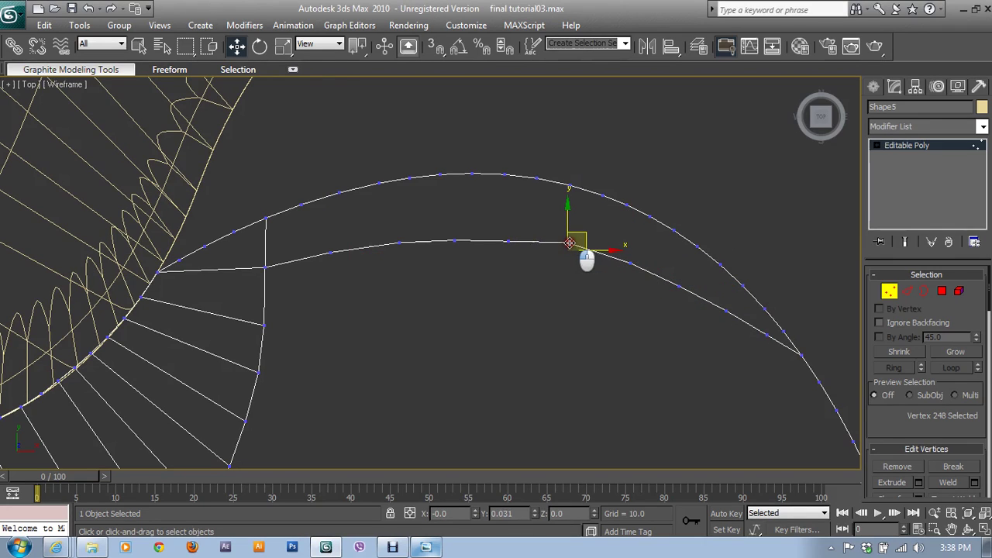
pyautogui.moveTo(506, 242)
pyautogui.mouseDown()
pyautogui.moveTo(506, 224)
pyautogui.moveTo(397, 234)
pyautogui.mouseUp()
pyautogui.click(400, 242)
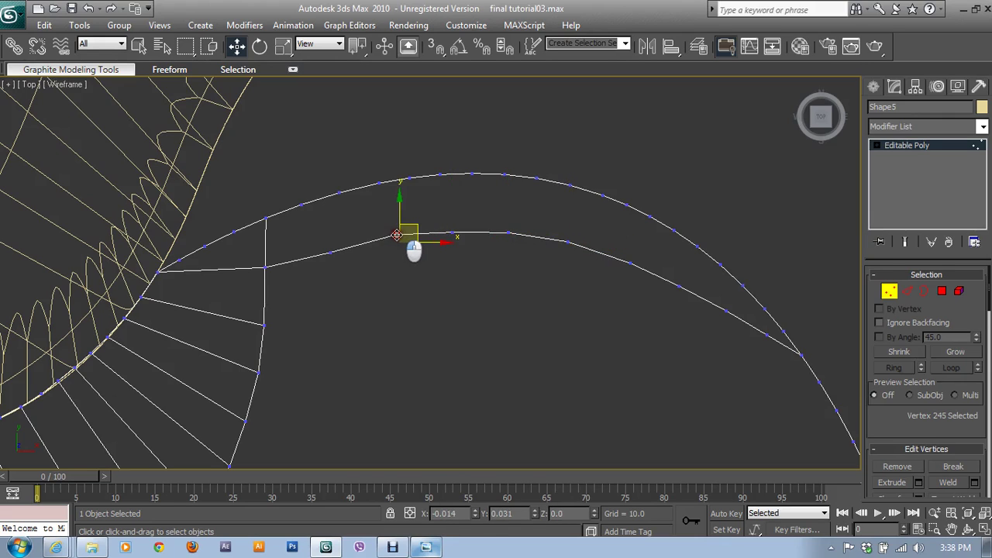
pyautogui.click(331, 253)
pyautogui.moveTo(341, 263); pyautogui.dragTo(341, 257)
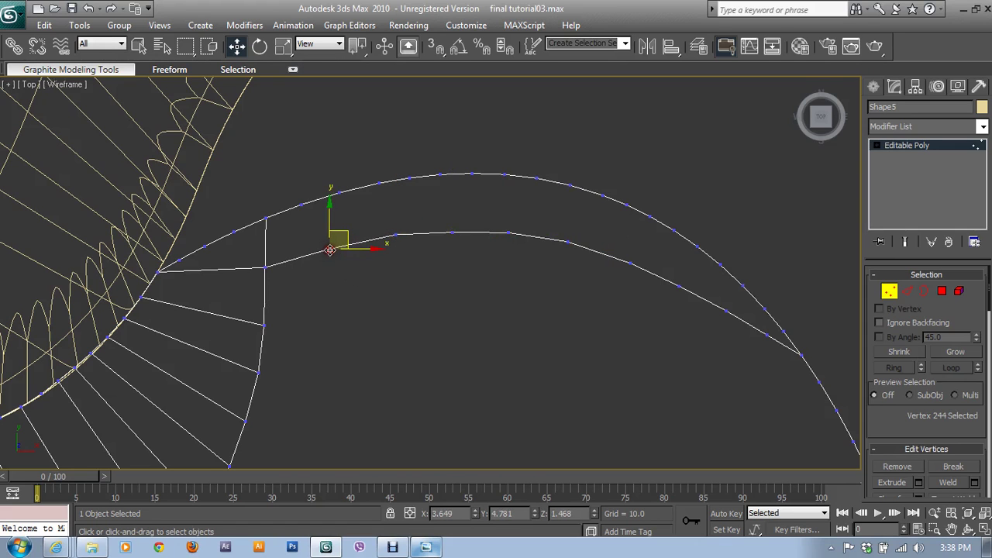
pyautogui.hotkey('alt', 'w')
pyautogui.hotkey('alt', 'w')
# - Orbit to a flatter view and connect the first two upper-curve vertices to their ribbon vertices
pyautogui.keyDown('alt'); pyautogui.moveTo(648, 411); pyautogui.dragTo(586, 326, button='middle'); pyautogui.keyUp('alt')
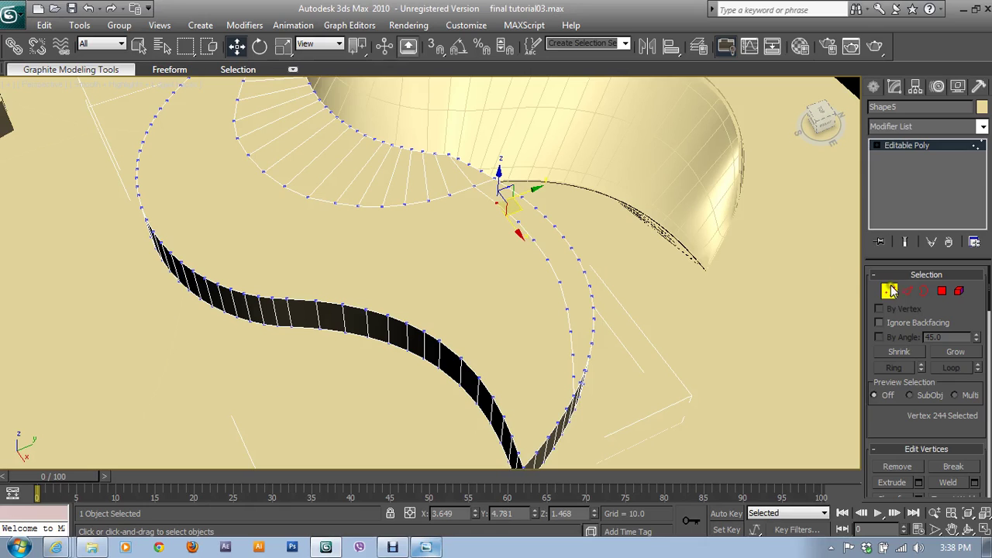
pyautogui.moveTo(480, 261)
pyautogui.keyDown('alt'); pyautogui.mouseDown(button='middle')
pyautogui.moveTo(550, 255)
pyautogui.moveTo(439, 217)
pyautogui.mouseUp(button='middle'); pyautogui.keyUp('alt')
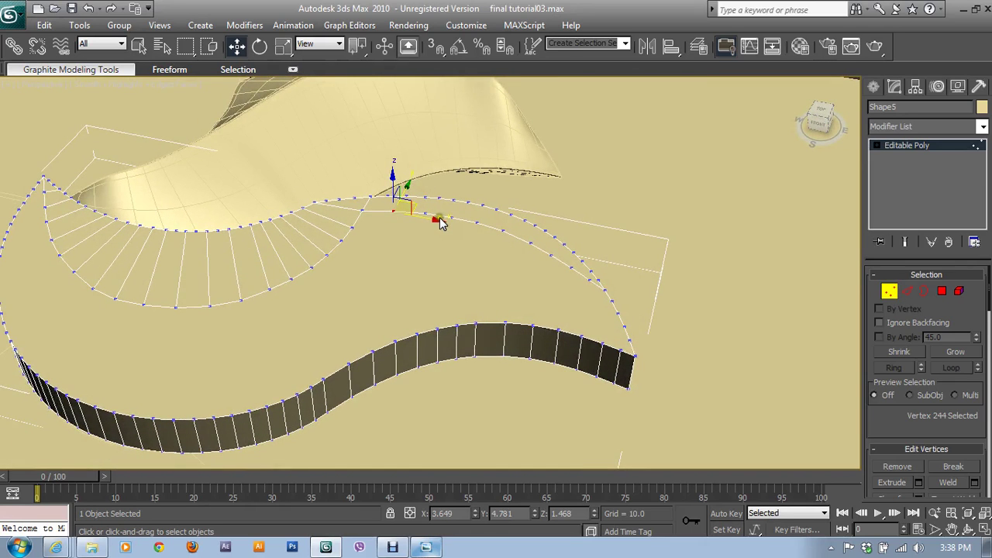
pyautogui.click(450, 219)
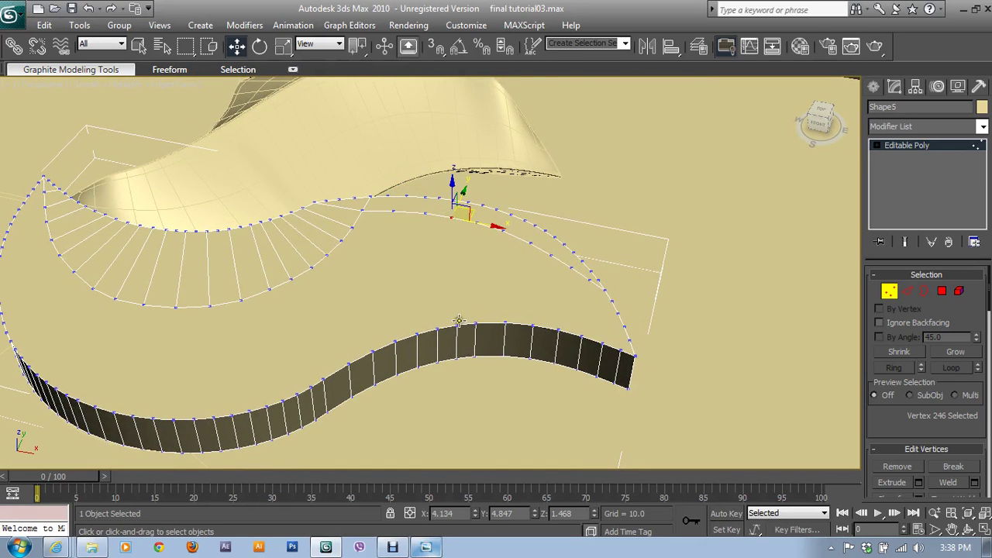
pyautogui.click(364, 211)
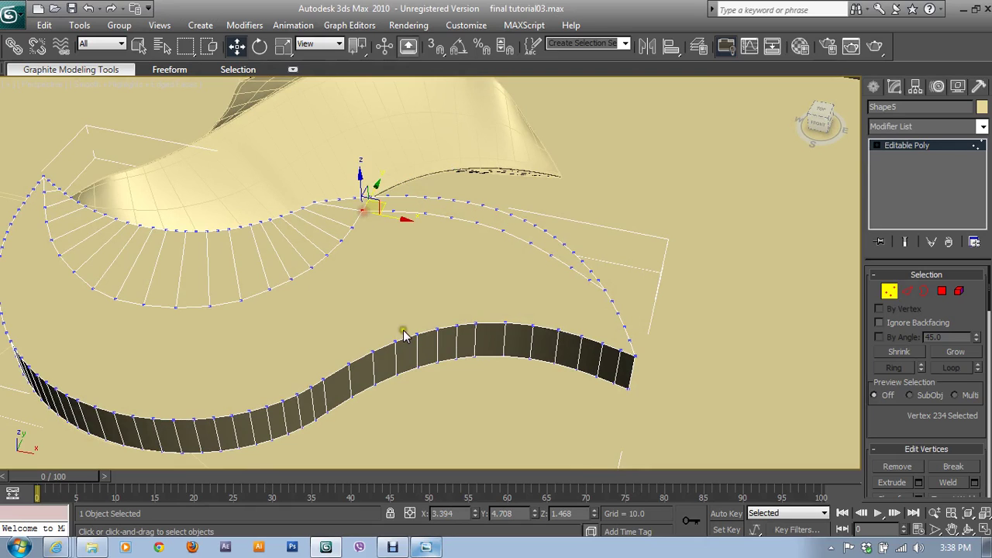
pyautogui.keyDown('ctrl'); pyautogui.click(417, 335); pyautogui.keyUp('ctrl')
pyautogui.moveTo(915, 482); pyautogui.dragTo(923, 428)
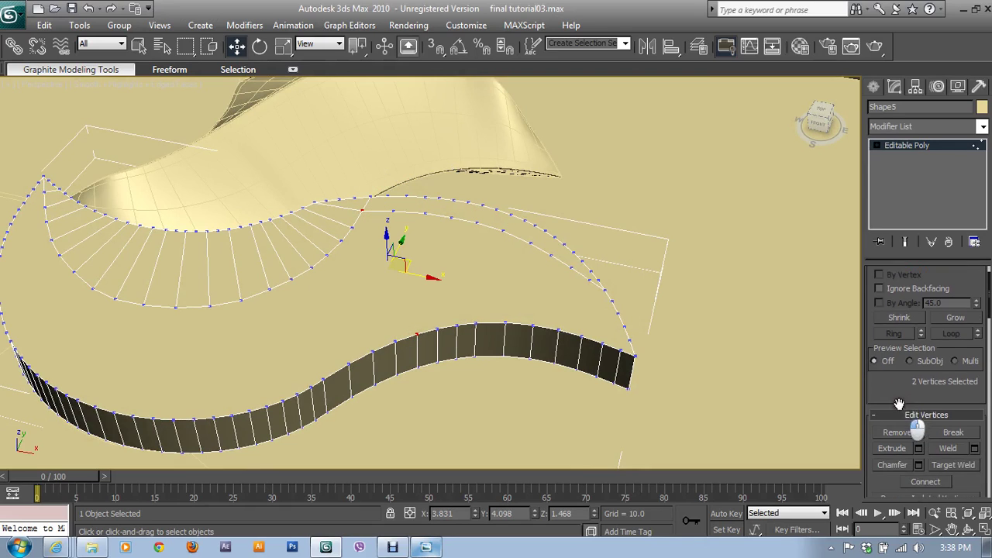
pyautogui.click(936, 459)
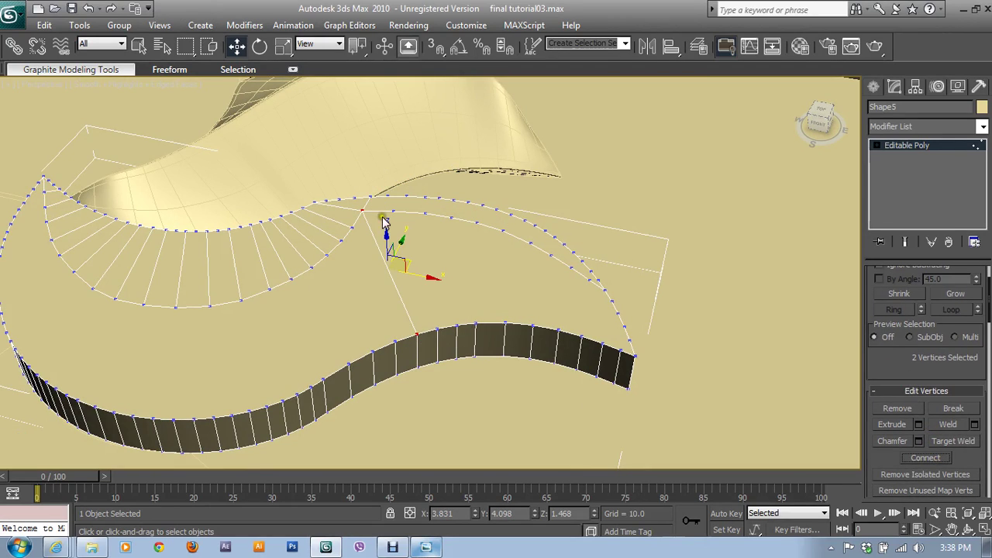
pyautogui.click(393, 211)
pyautogui.keyDown('ctrl'); pyautogui.click(438, 330); pyautogui.keyUp('ctrl')
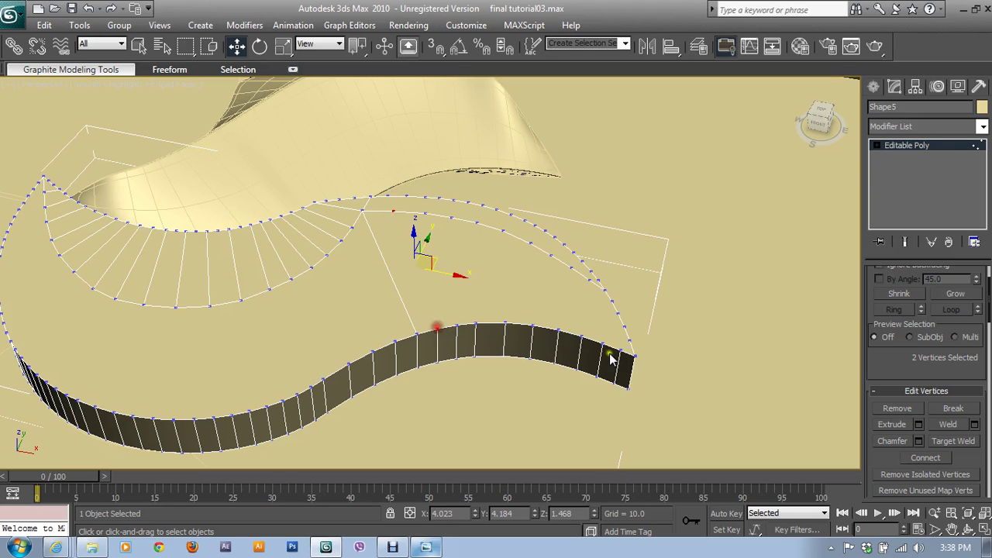
pyautogui.click(925, 457)
# - Connect several more upper-curve and ribbon vertex pairs with new edges
pyautogui.click(426, 212)
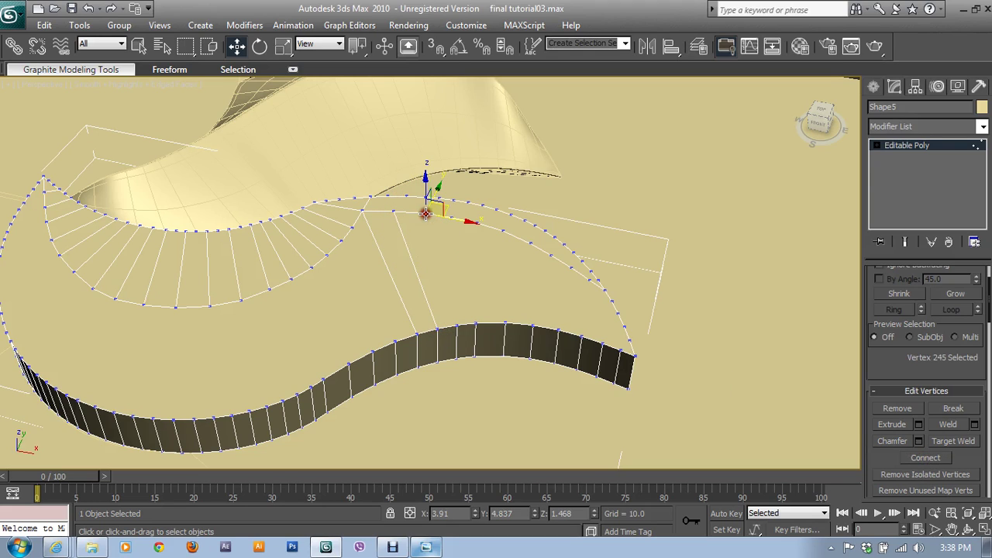
pyautogui.keyDown('ctrl'); pyautogui.click(457, 326); pyautogui.keyUp('ctrl')
pyautogui.click(925, 457)
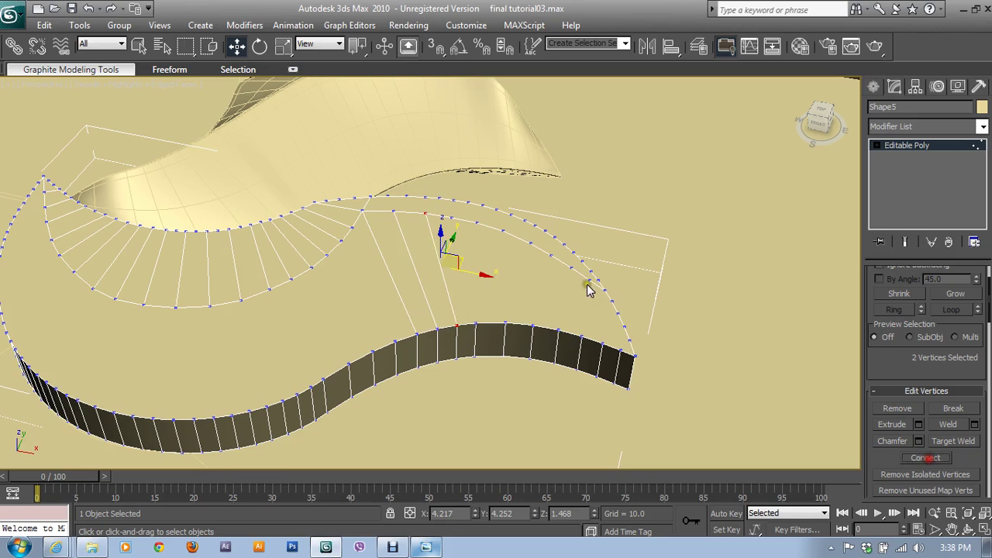
pyautogui.click(450, 217)
pyautogui.keyDown('ctrl'); pyautogui.click(475, 324); pyautogui.keyUp('ctrl')
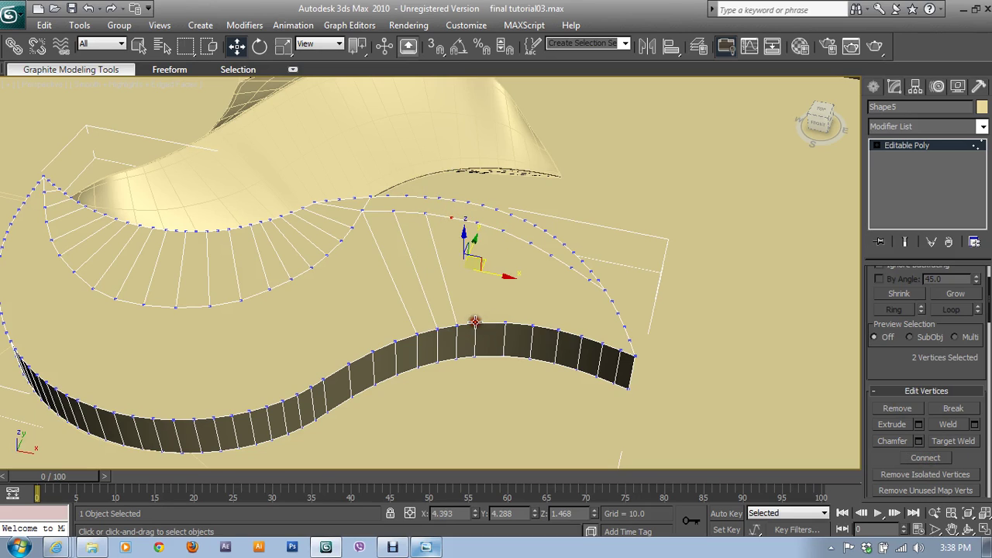
pyautogui.click(477, 222)
pyautogui.keyDown('ctrl'); pyautogui.click(502, 320); pyautogui.keyUp('ctrl')
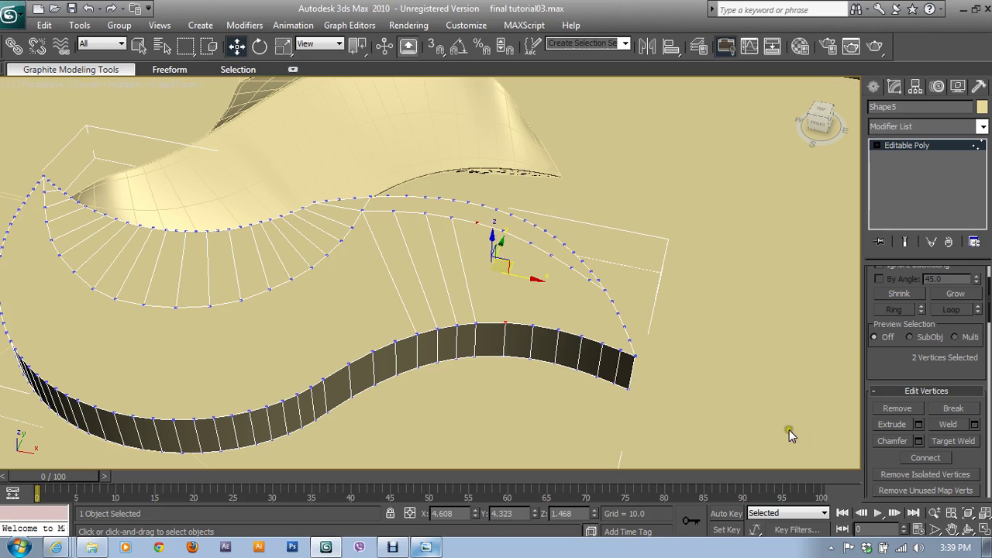
pyautogui.click(926, 458)
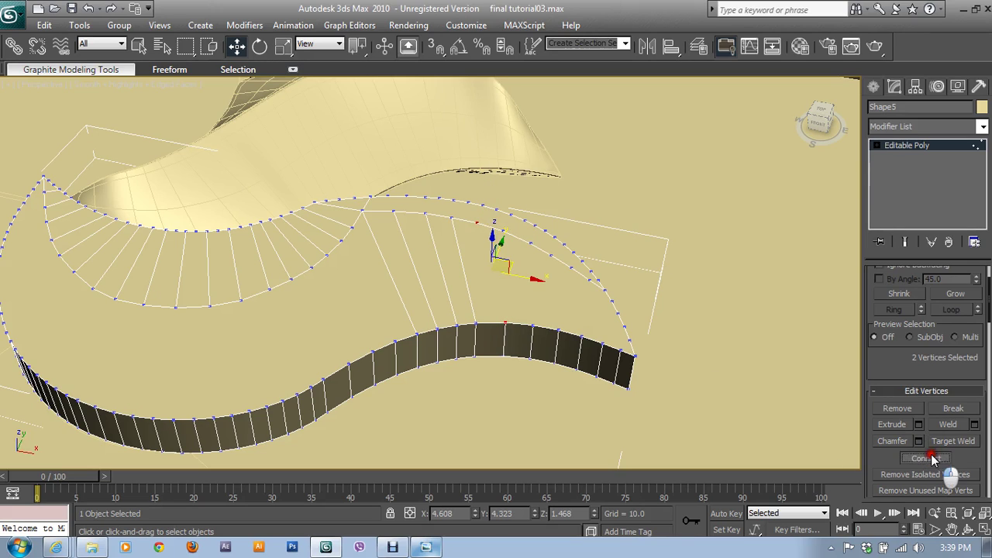
pyautogui.click(533, 245)
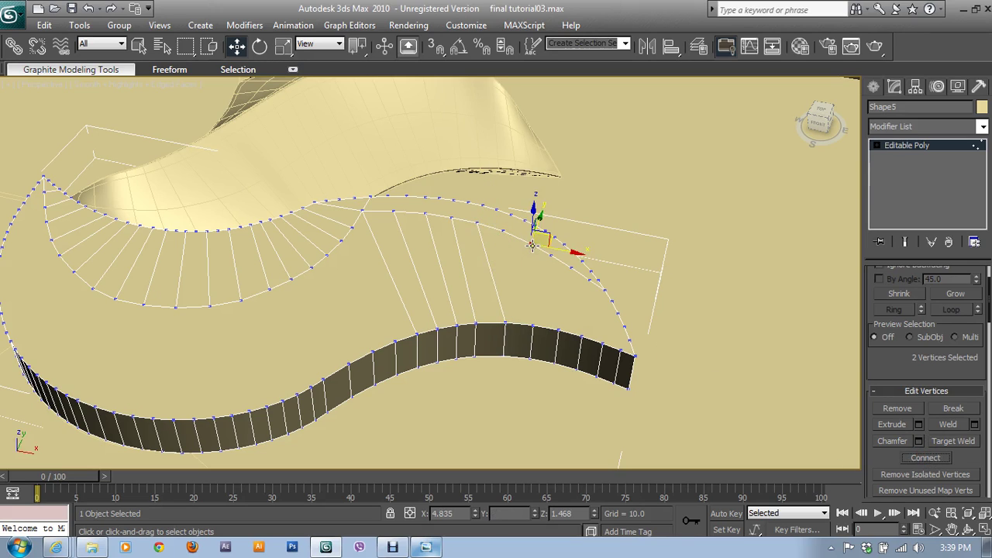
pyautogui.keyDown('ctrl'); pyautogui.click(532, 325); pyautogui.keyUp('ctrl')
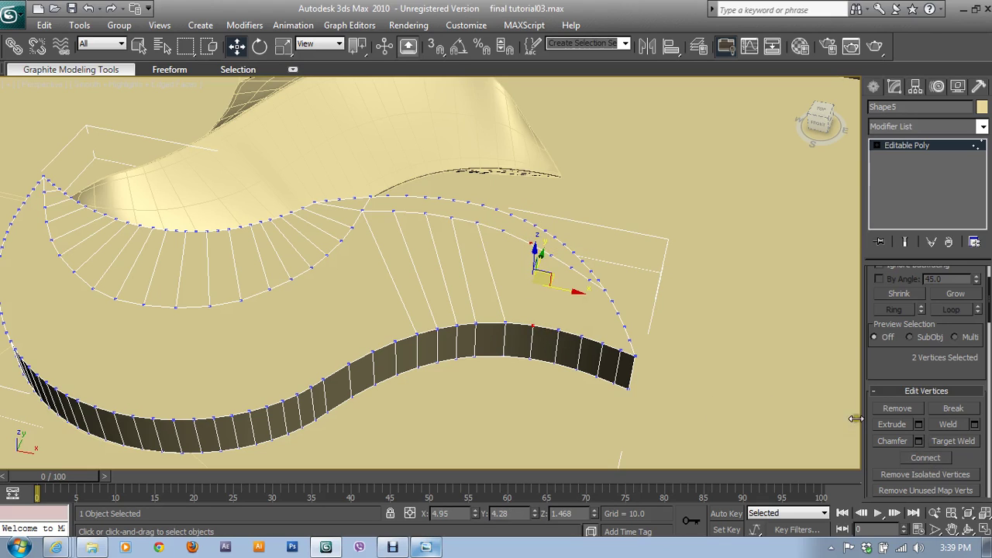
pyautogui.click(920, 457)
# - Connect the next upper-curve vertices to their matching ribbon vertices with new edges
pyautogui.click(552, 254)
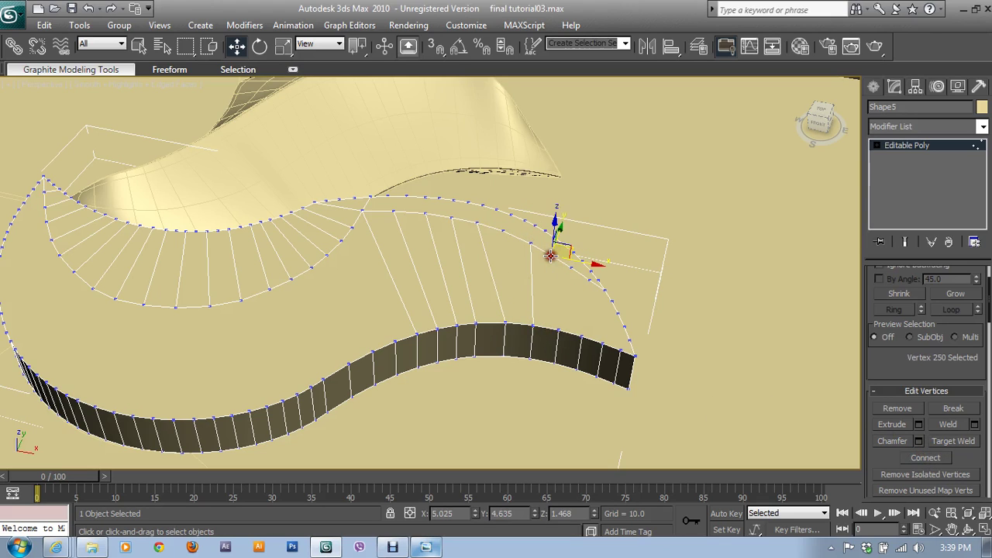
pyautogui.keyDown('ctrl'); pyautogui.click(560, 331); pyautogui.keyUp('ctrl')
pyautogui.click(922, 458)
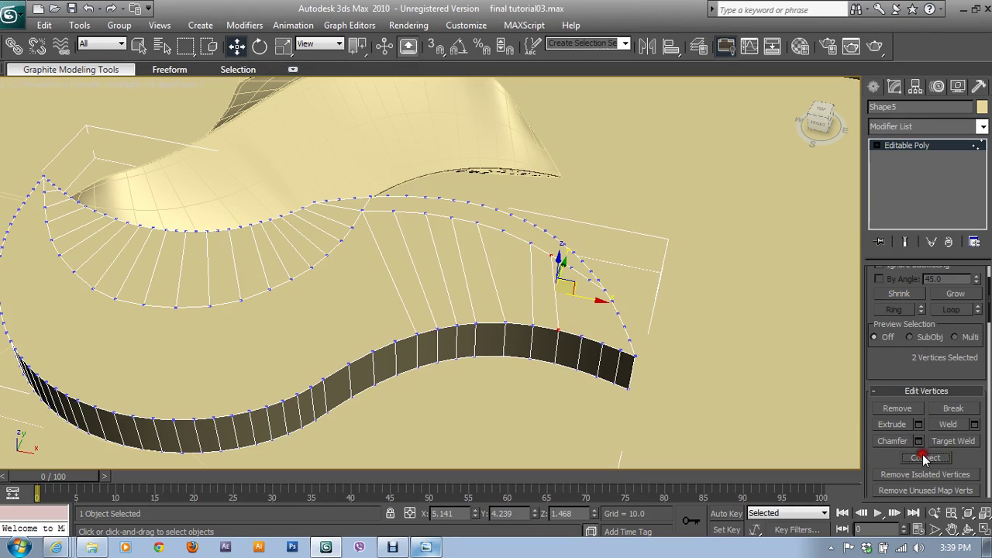
pyautogui.click(572, 267)
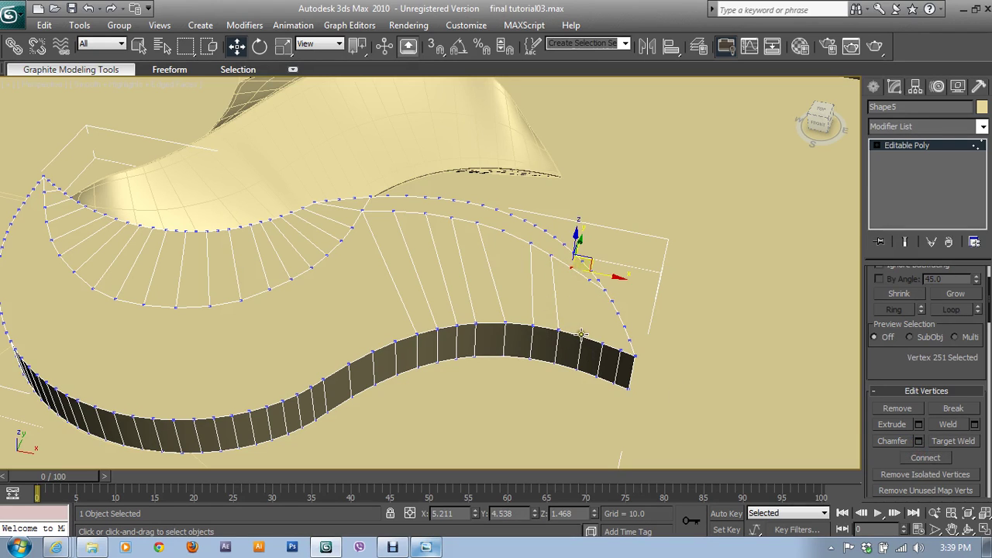
pyautogui.keyDown('ctrl'); pyautogui.click(580, 334); pyautogui.keyUp('ctrl')
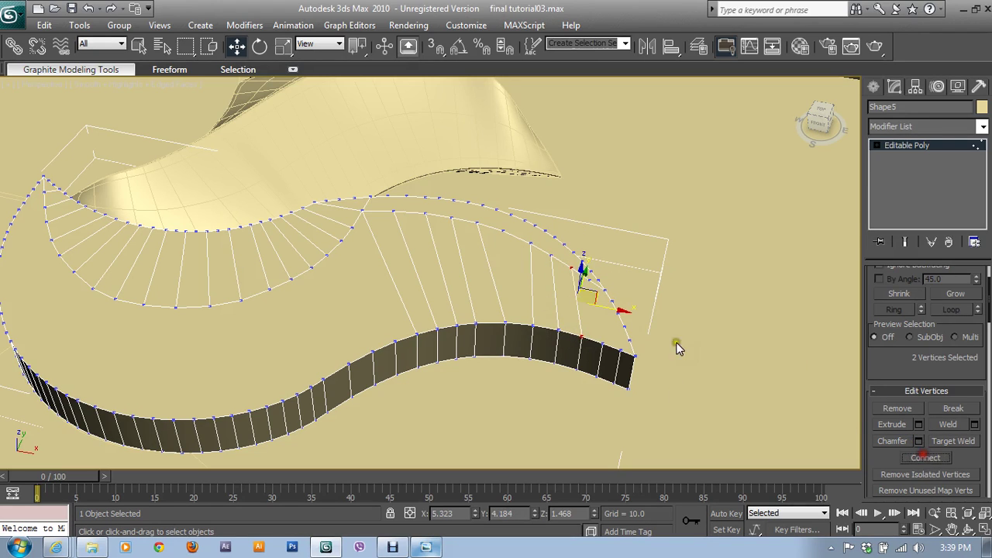
pyautogui.click(594, 271)
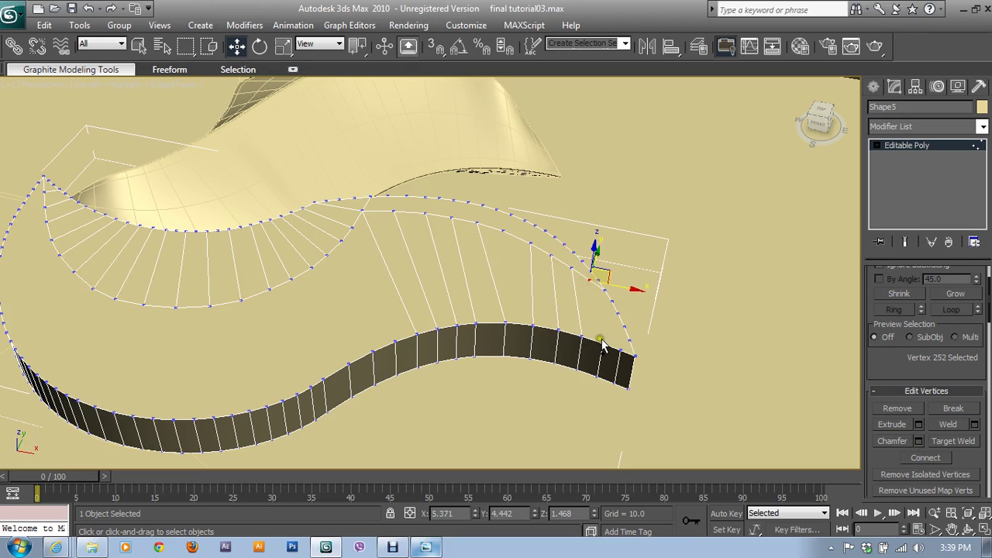
pyautogui.keyDown('ctrl'); pyautogui.click(602, 341); pyautogui.keyUp('ctrl')
pyautogui.click(926, 457)
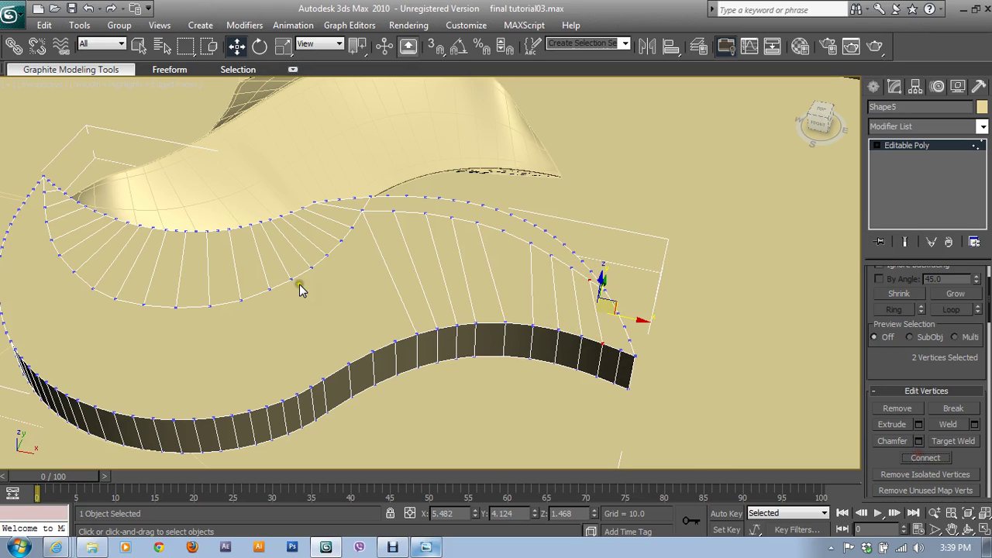
# - Shift the view and connect three more vertex pairs further left
pyautogui.moveTo(301, 289); pyautogui.dragTo(411, 250, button='middle')
pyautogui.click(428, 207)
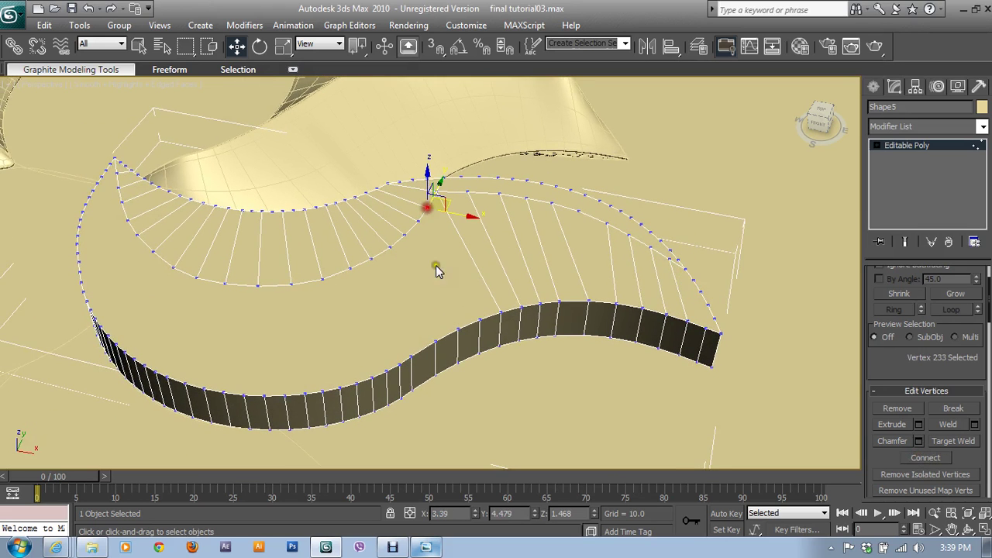
pyautogui.keyDown('ctrl'); pyautogui.click(481, 320); pyautogui.keyUp('ctrl')
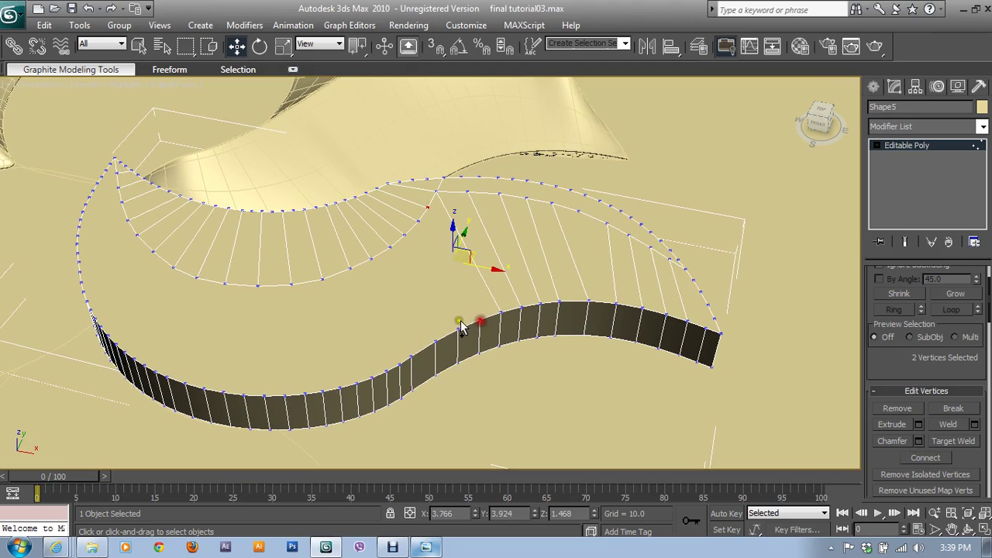
pyautogui.click(924, 458)
pyautogui.click(417, 223)
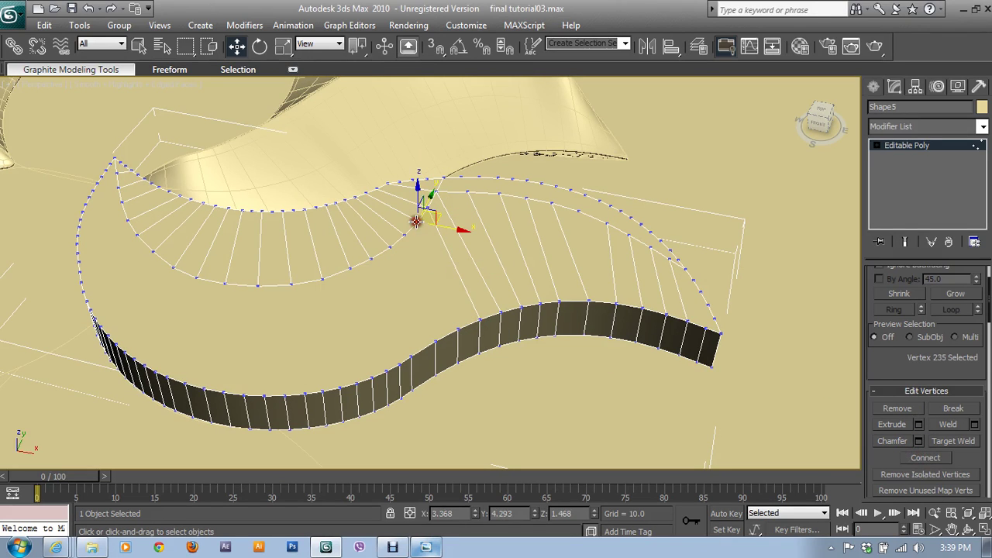
pyautogui.keyDown('ctrl'); pyautogui.click(462, 329); pyautogui.keyUp('ctrl')
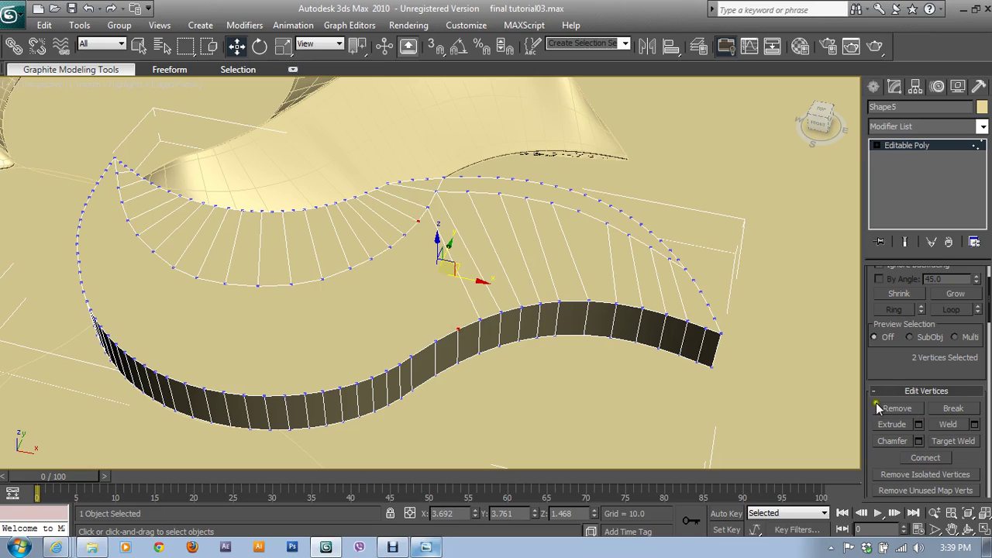
pyautogui.click(926, 458)
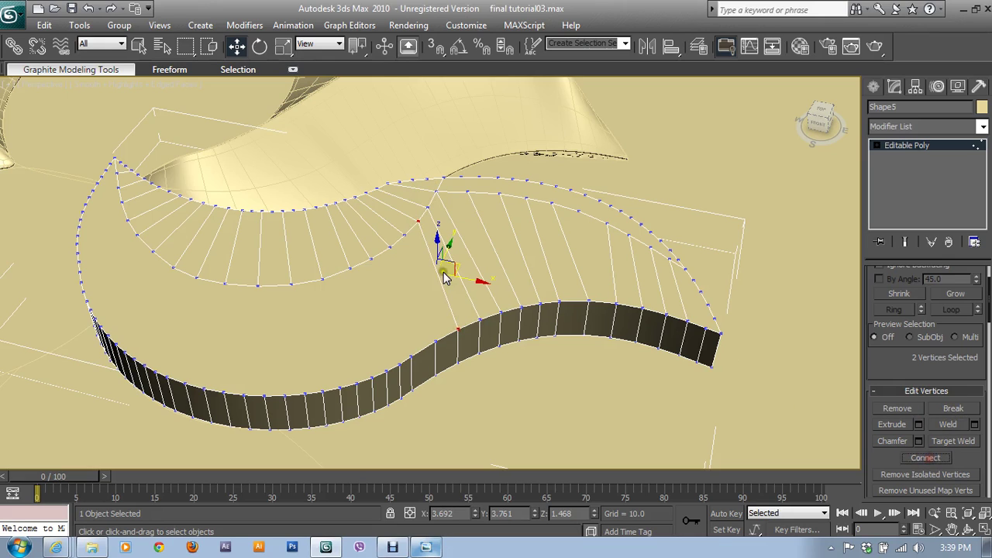
pyautogui.click(404, 235)
pyautogui.keyDown('ctrl'); pyautogui.click(436, 339); pyautogui.keyUp('ctrl')
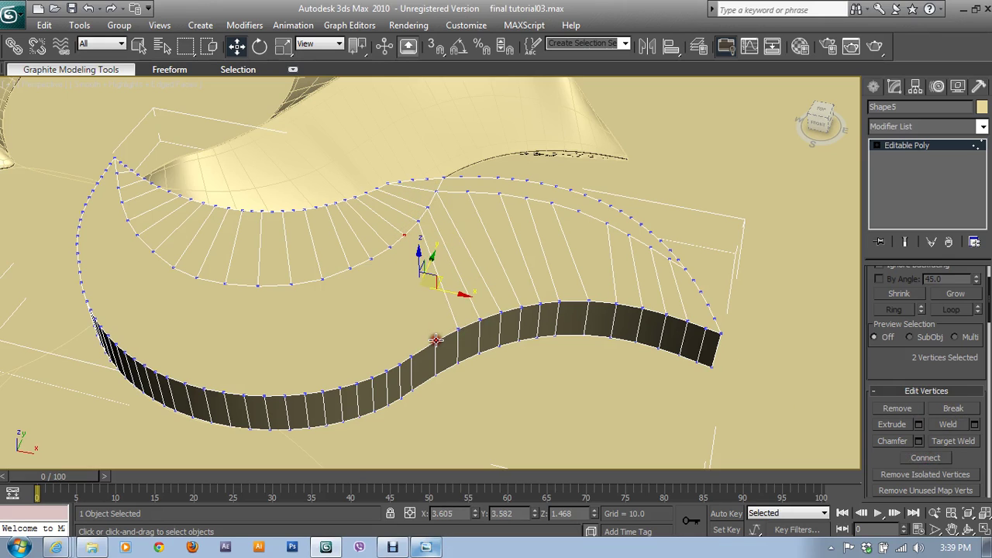
pyautogui.click(916, 461)
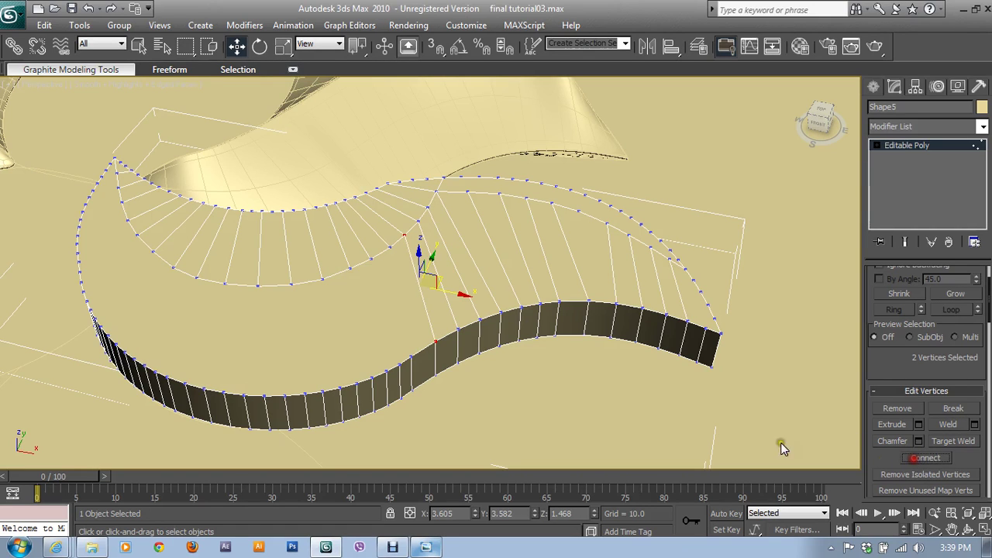
# - Connect four more arc-to-ribbon vertex pairs, moving leftward along the shape
pyautogui.click(390, 248)
pyautogui.keyDown('ctrl'); pyautogui.click(411, 358); pyautogui.keyUp('ctrl')
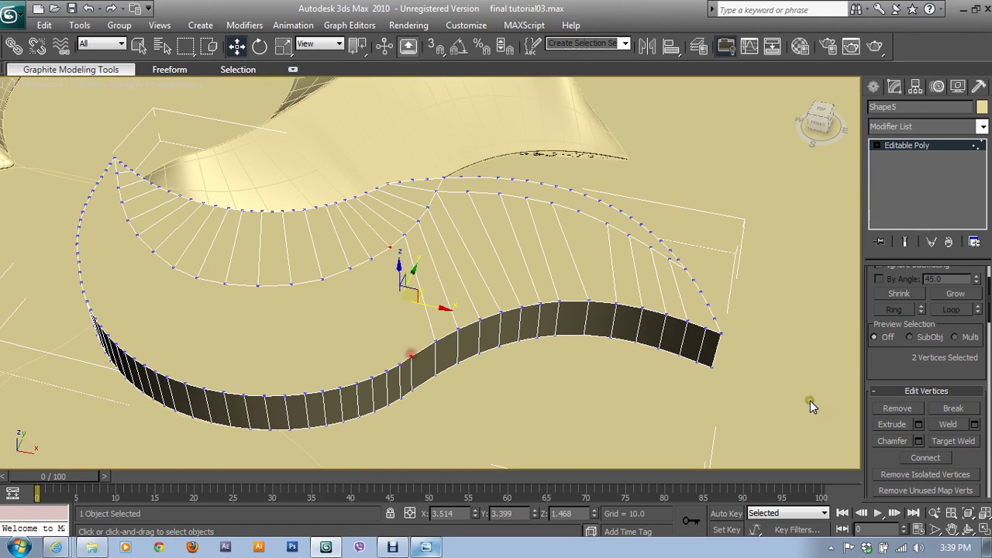
pyautogui.click(930, 456)
pyautogui.click(371, 259)
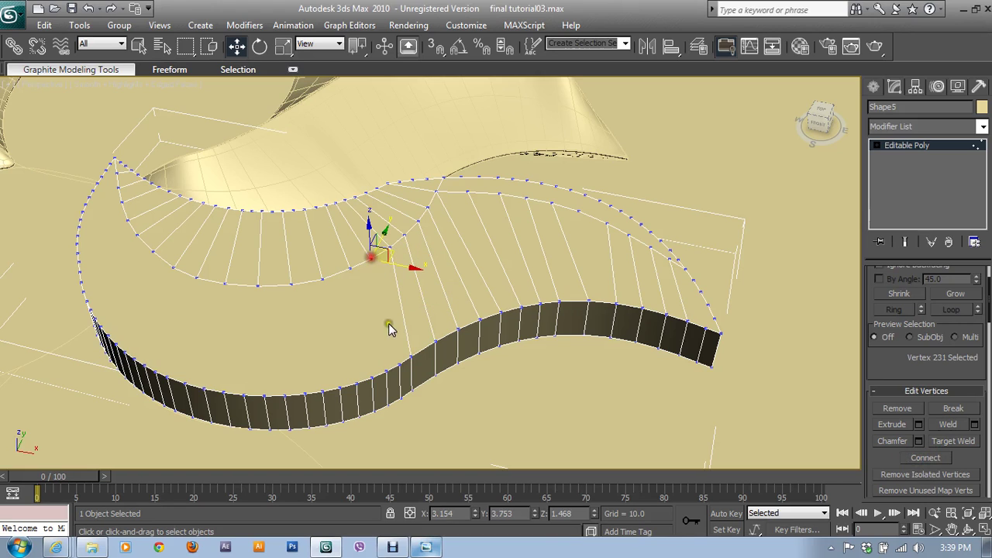
pyautogui.keyDown('ctrl'); pyautogui.click(398, 361); pyautogui.keyUp('ctrl')
pyautogui.click(913, 458)
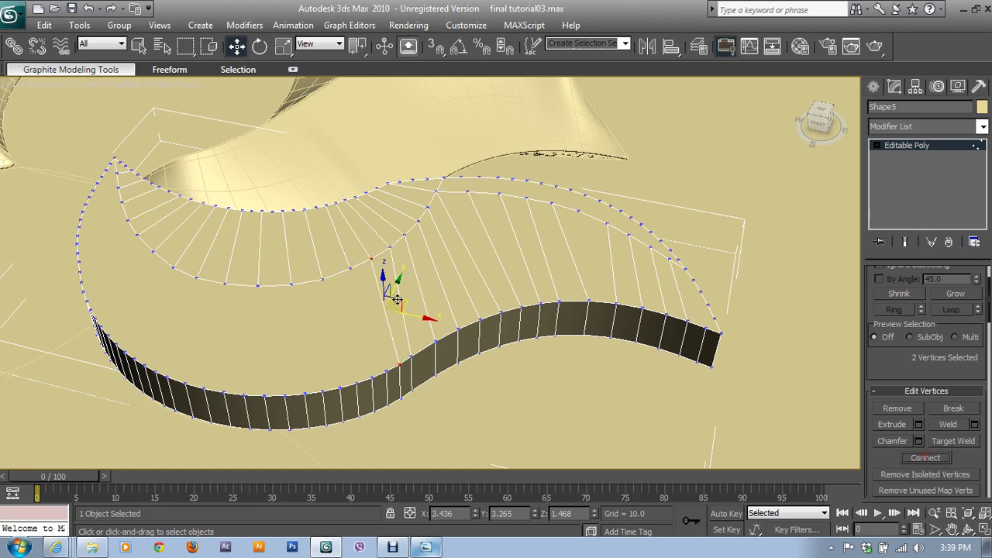
pyautogui.click(349, 269)
pyautogui.keyDown('ctrl'); pyautogui.click(386, 369); pyautogui.keyUp('ctrl')
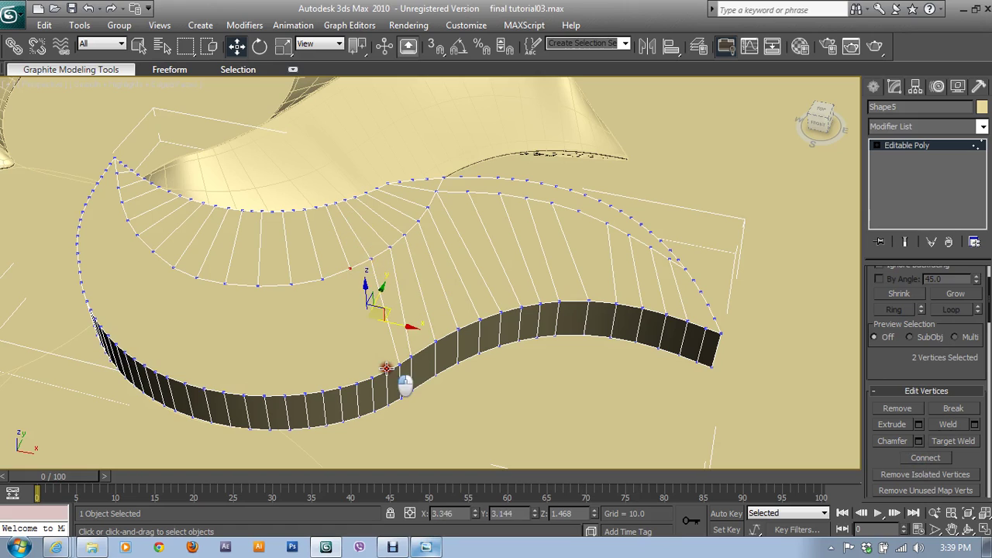
pyautogui.click(914, 458)
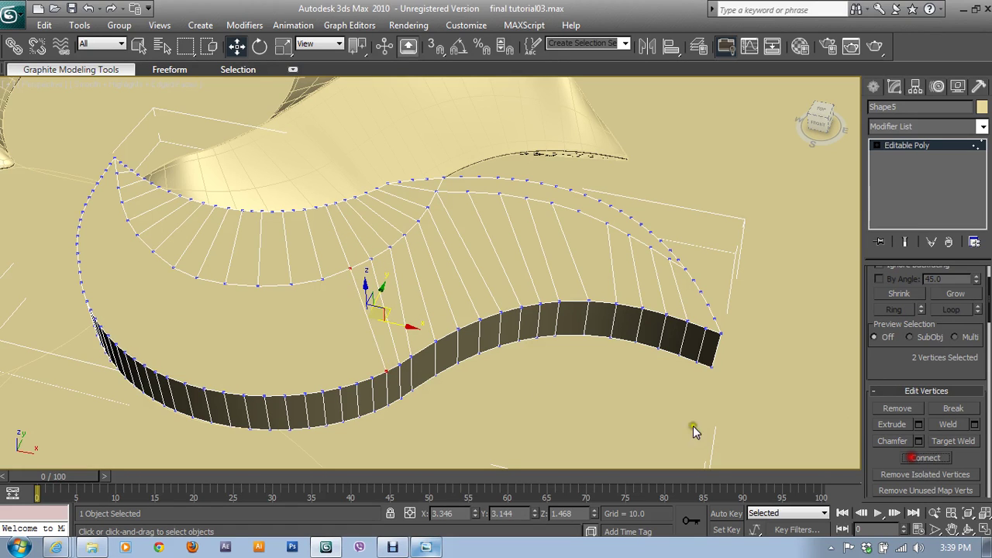
pyautogui.click(321, 282)
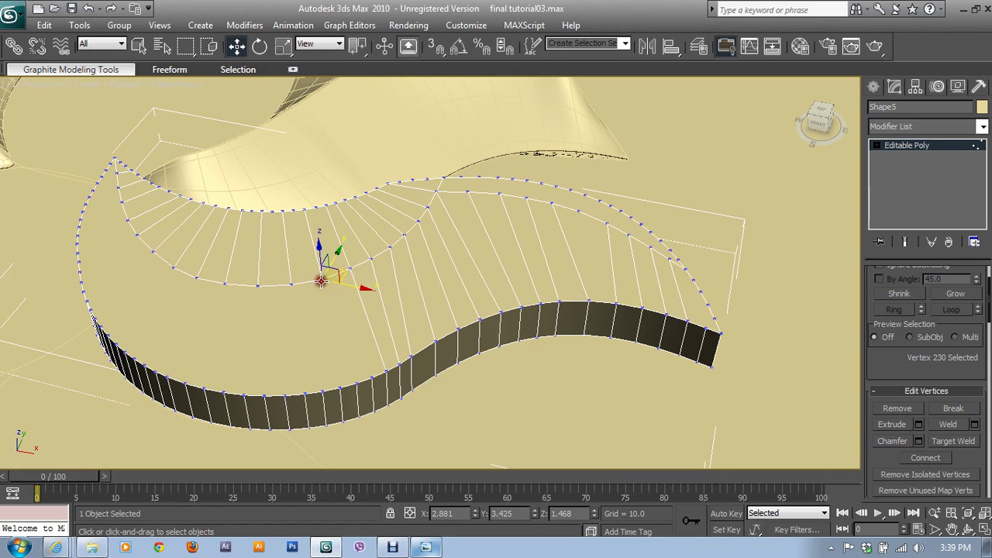
pyautogui.keyDown('ctrl'); pyautogui.click(370, 380); pyautogui.keyUp('ctrl')
pyautogui.click(922, 458)
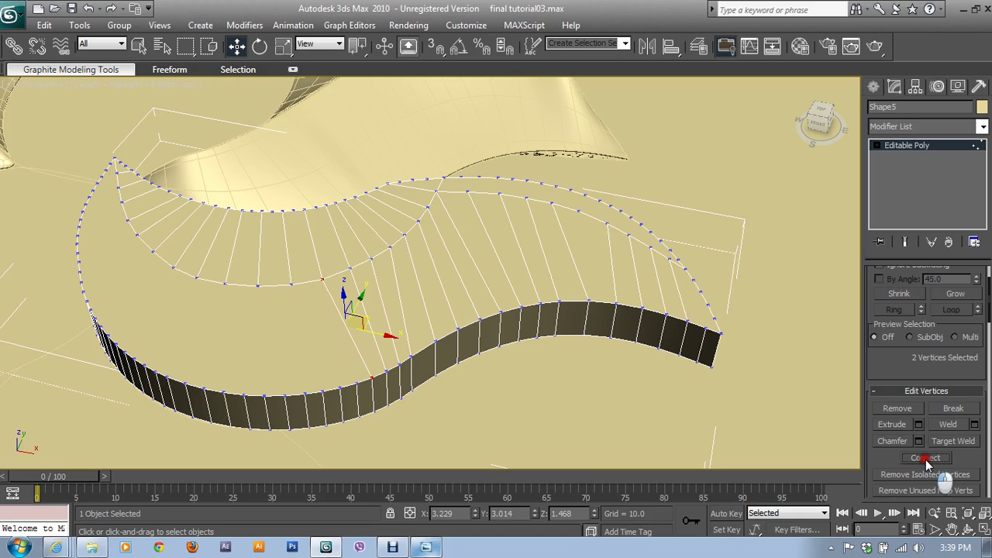
# - Add edges for the next pairs past the strip's middle and select the following pair
pyautogui.click(297, 284)
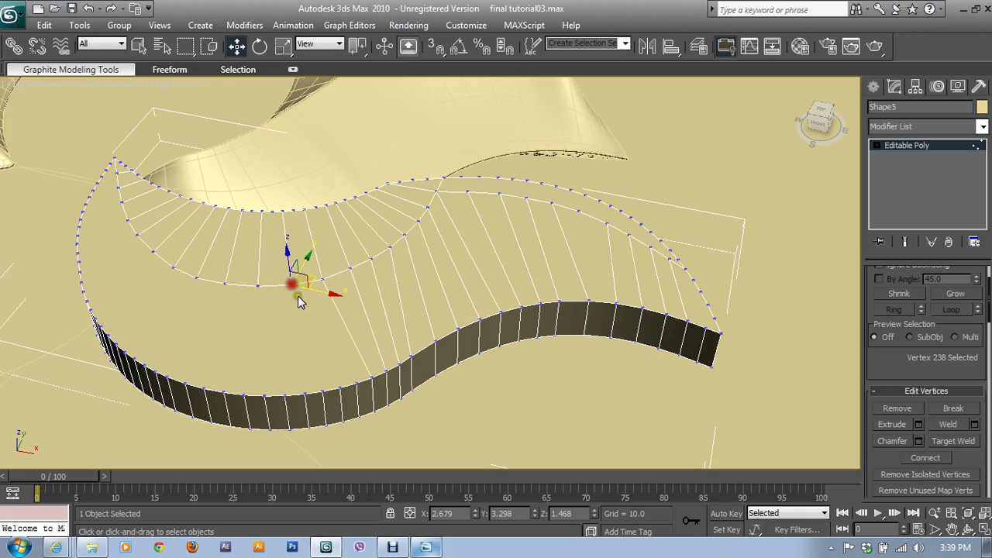
pyautogui.keyDown('ctrl'); pyautogui.click(342, 385); pyautogui.keyUp('ctrl')
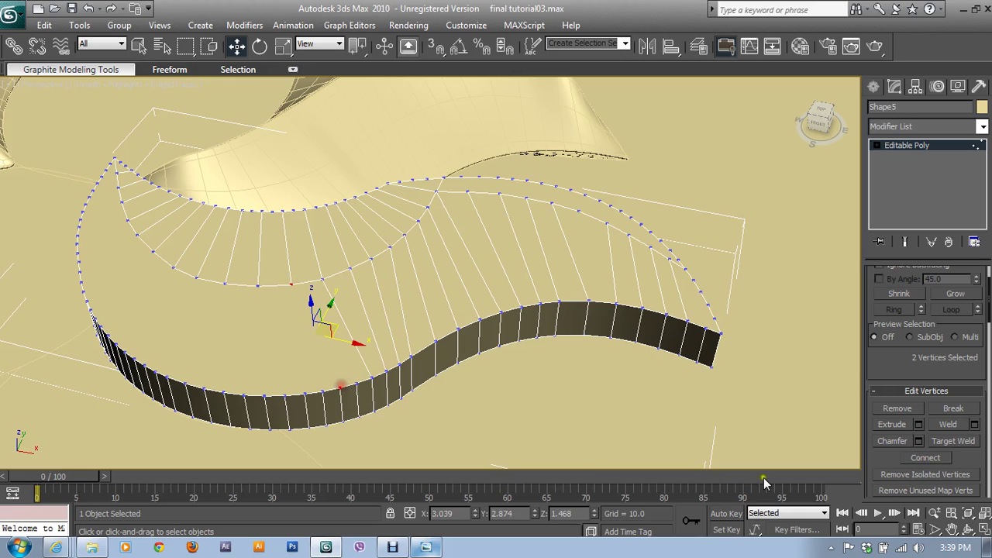
pyautogui.click(925, 458)
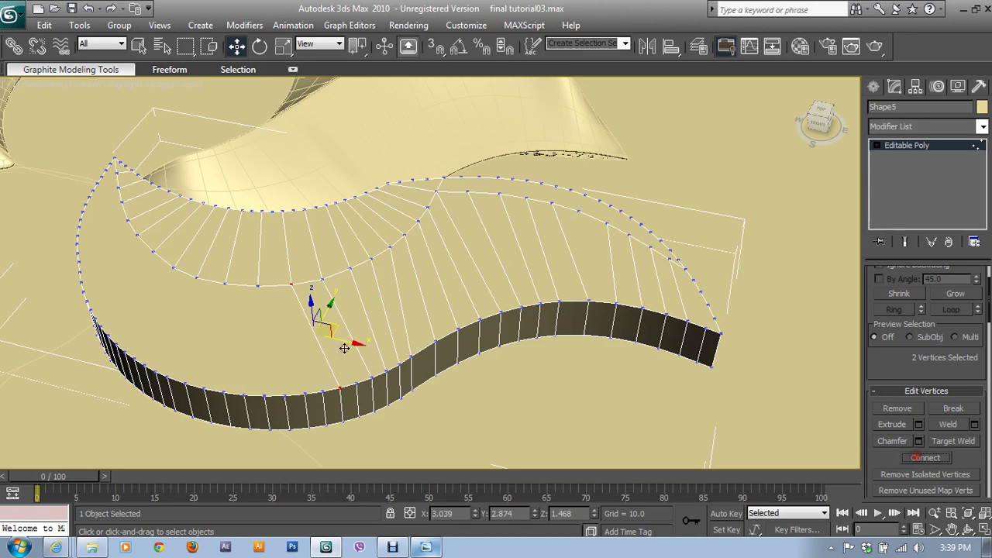
pyautogui.click(256, 283)
pyautogui.keyDown('ctrl'); pyautogui.click(286, 394); pyautogui.keyUp('ctrl')
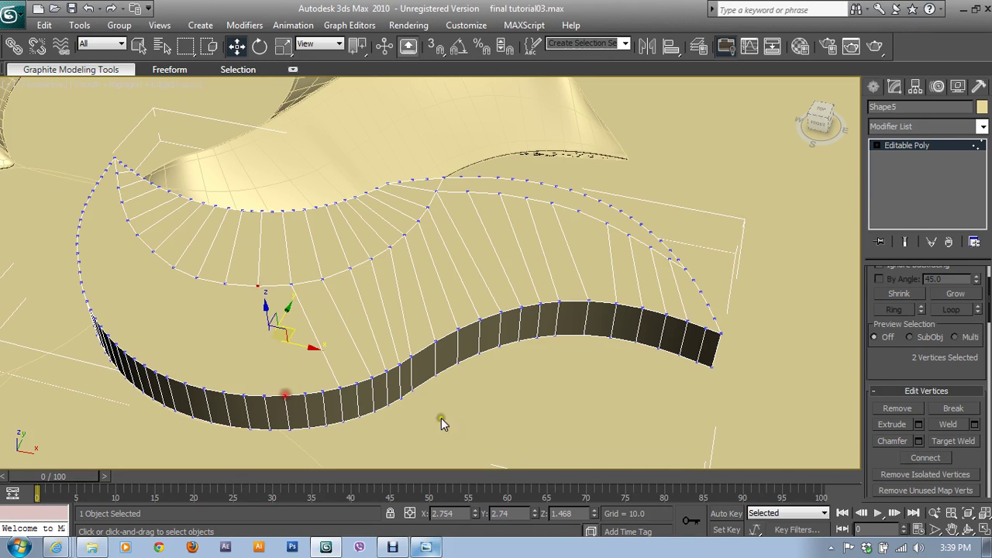
pyautogui.click(930, 460)
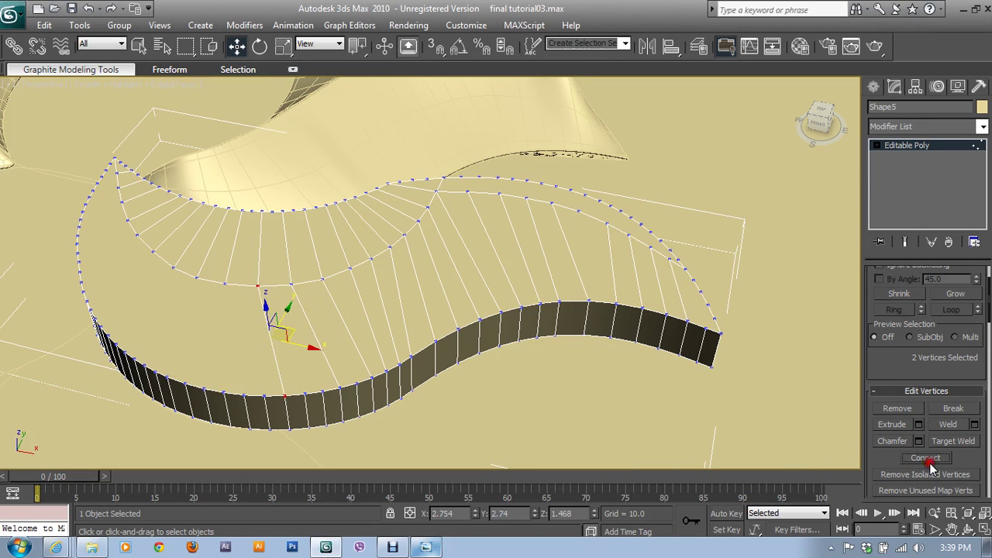
pyautogui.click(224, 287)
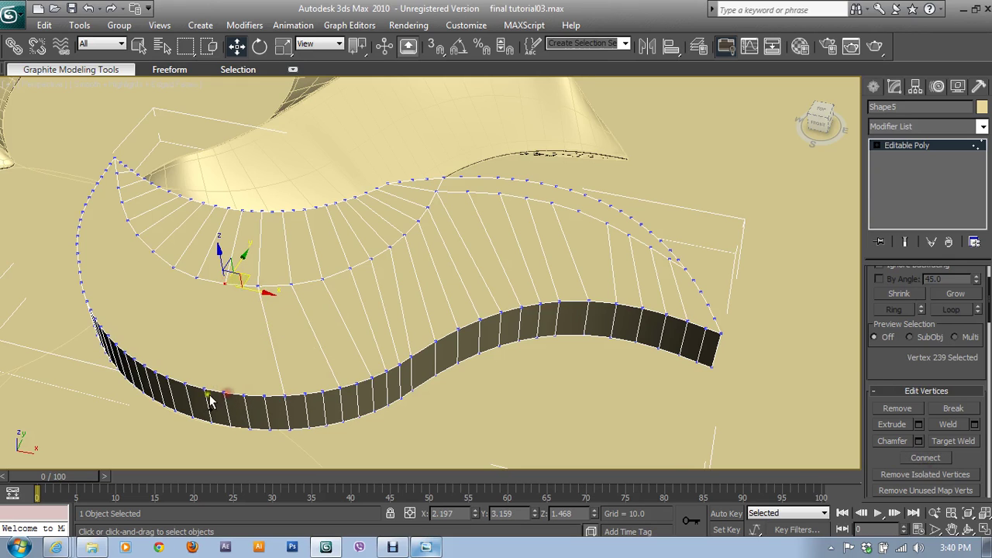
pyautogui.keyDown('ctrl'); pyautogui.click(222, 390); pyautogui.keyUp('ctrl')
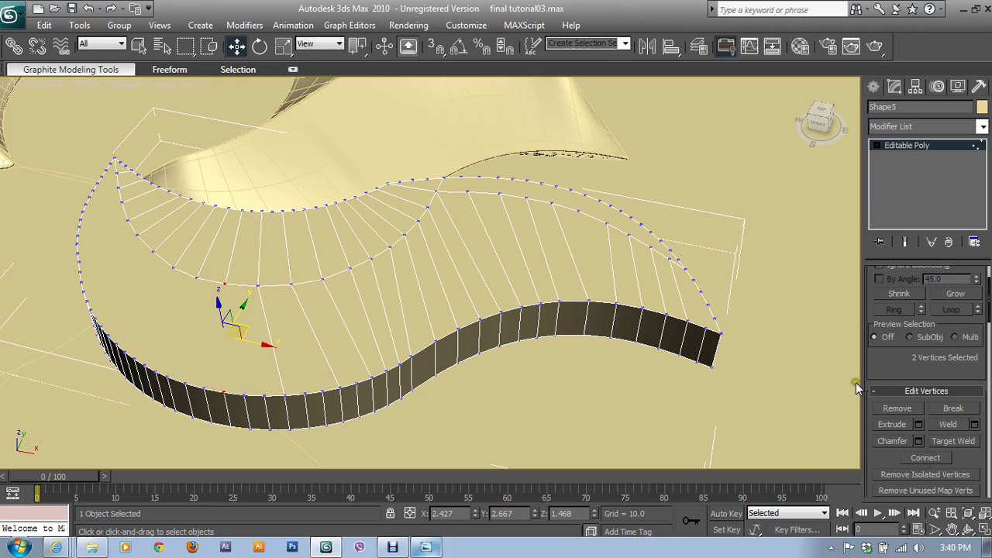
# - Orbit the view and connect three more inner-ring and rim vertex pairs
pyautogui.keyDown('alt'); pyautogui.moveTo(336, 379); pyautogui.dragTo(478, 280, button='middle'); pyautogui.keyUp('alt')
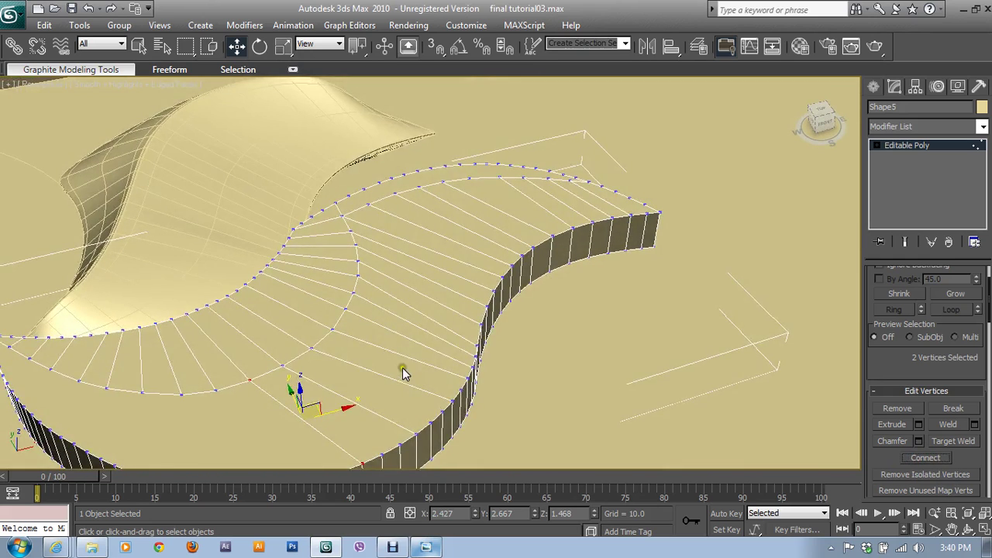
pyautogui.click(299, 293)
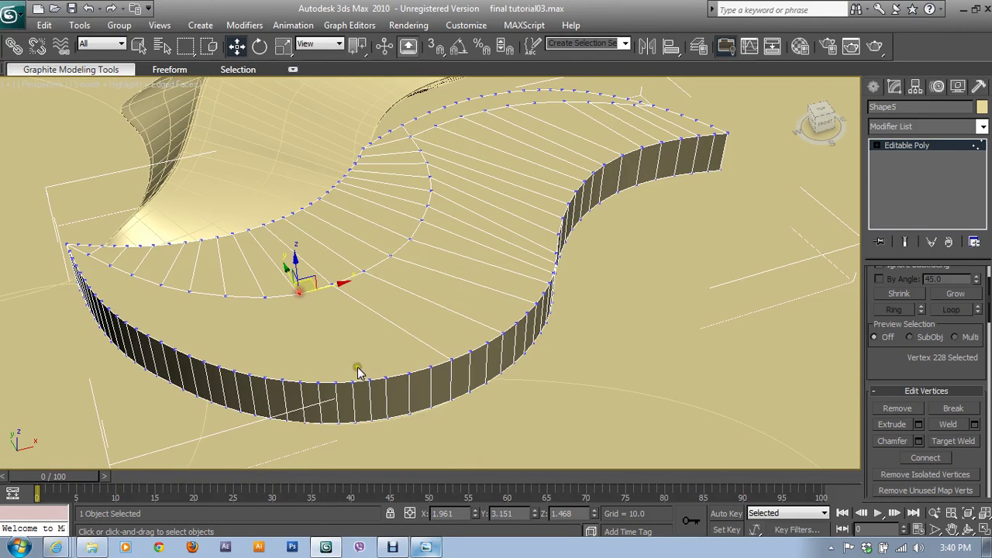
pyautogui.keyDown('ctrl'); pyautogui.click(383, 379); pyautogui.keyUp('ctrl')
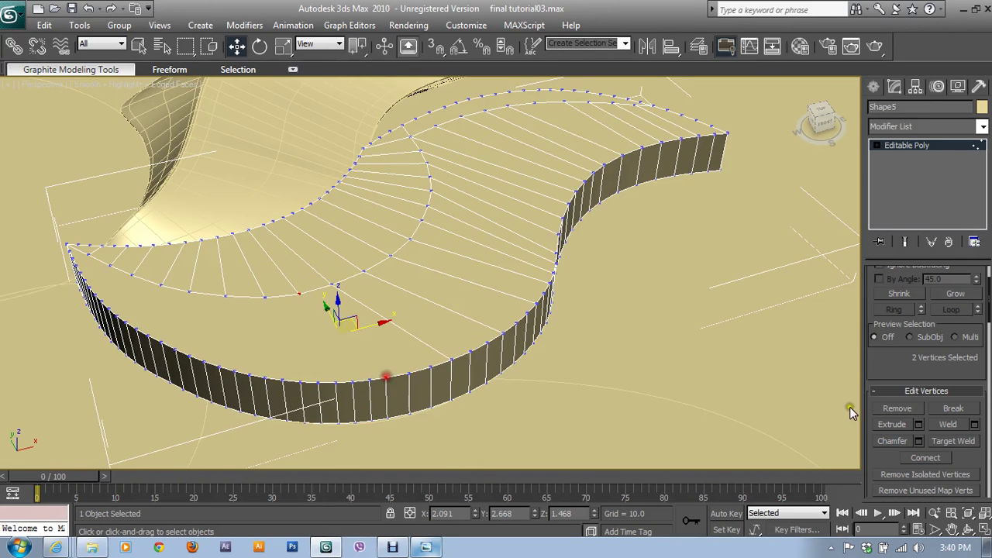
pyautogui.click(926, 457)
pyautogui.click(267, 298)
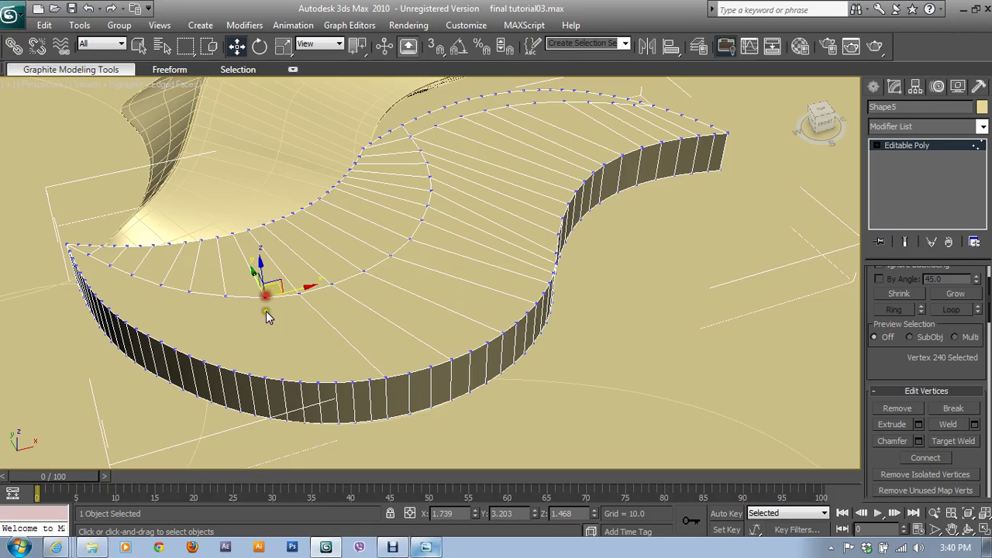
pyautogui.keyDown('ctrl'); pyautogui.click(332, 383); pyautogui.keyUp('ctrl')
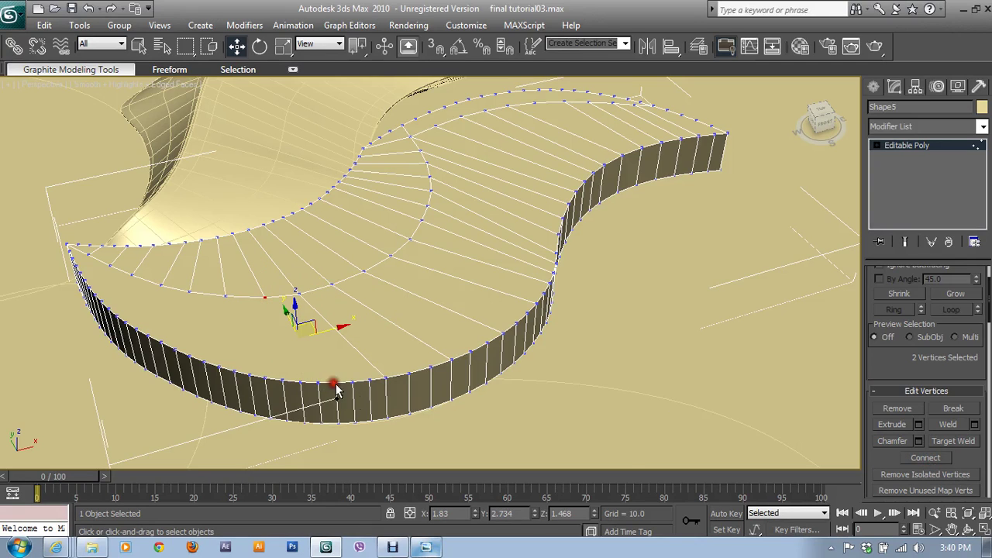
pyautogui.click(926, 457)
pyautogui.click(226, 296)
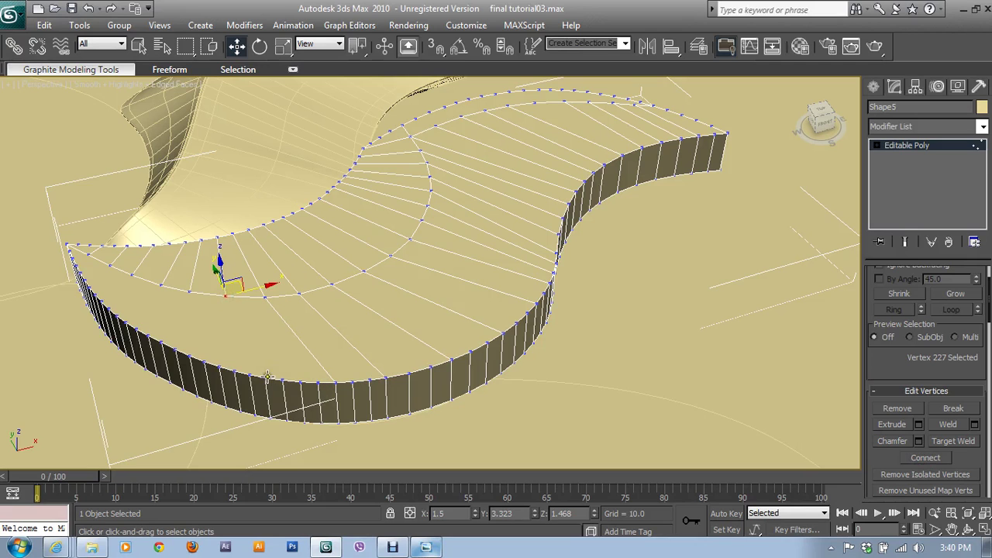
pyautogui.keyDown('ctrl'); pyautogui.click(265, 377); pyautogui.keyUp('ctrl')
pyautogui.click(925, 458)
# - Zoom closer to Shape5's left end and connect two more vertex pairs
pyautogui.scroll(3, 284, 397)
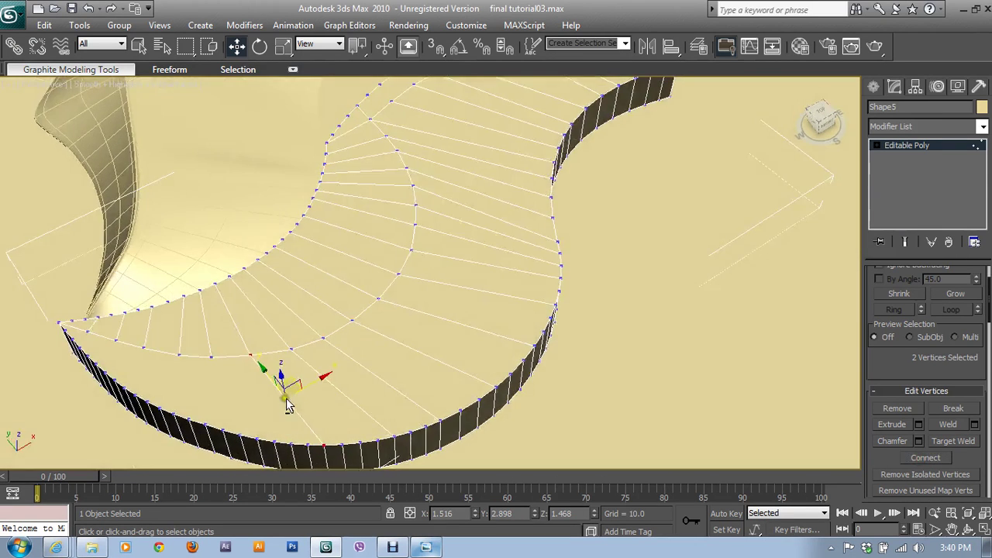
pyautogui.moveTo(284, 397); pyautogui.dragTo(381, 338, button='middle')
pyautogui.click(313, 292)
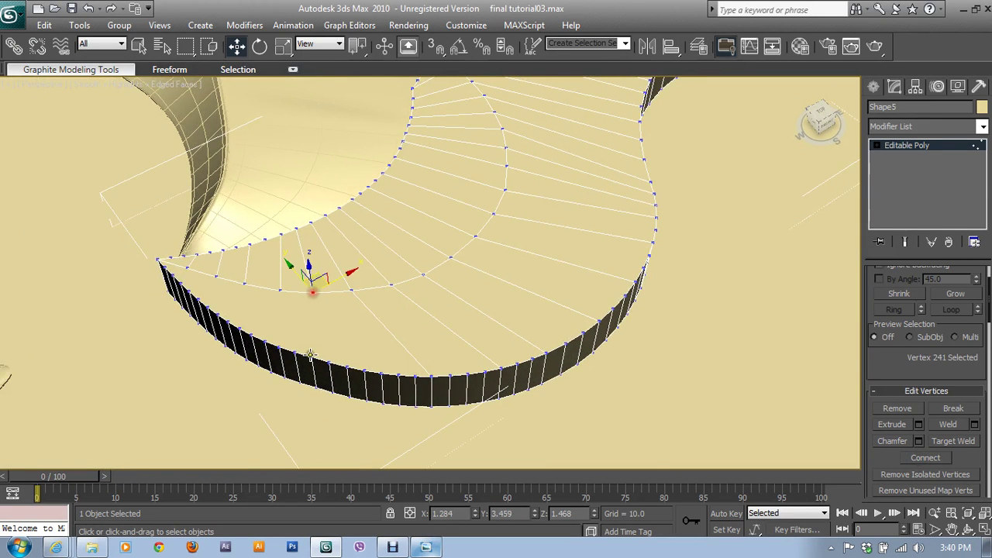
pyautogui.keyDown('ctrl'); pyautogui.click(311, 358); pyautogui.keyUp('ctrl')
pyautogui.click(921, 459)
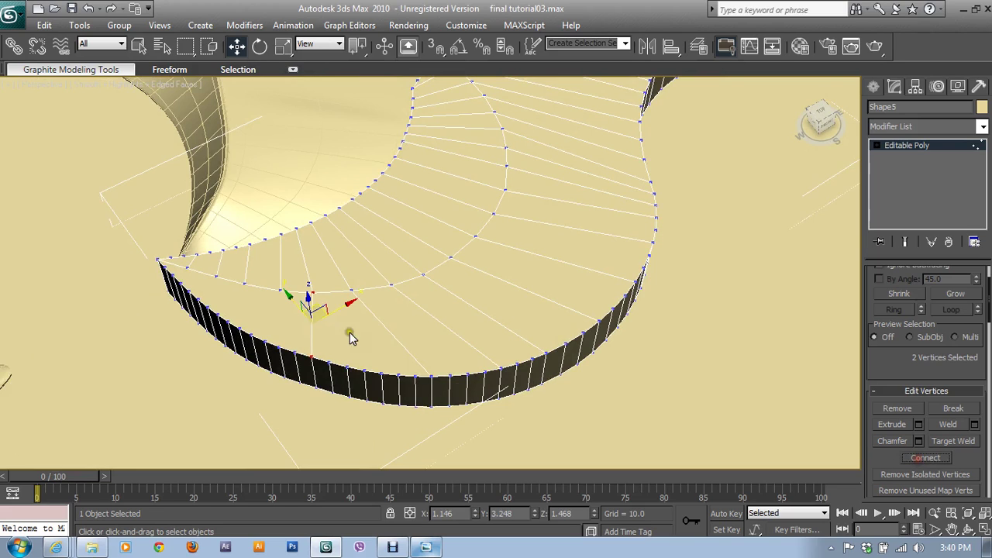
pyautogui.click(270, 282)
pyautogui.keyDown('ctrl'); pyautogui.click(264, 341); pyautogui.keyUp('ctrl')
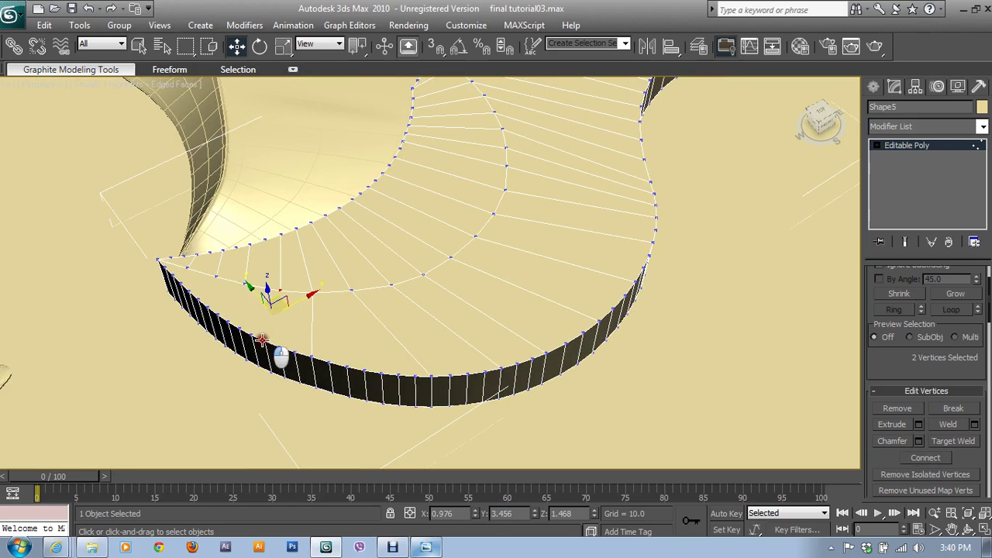
pyautogui.click(924, 458)
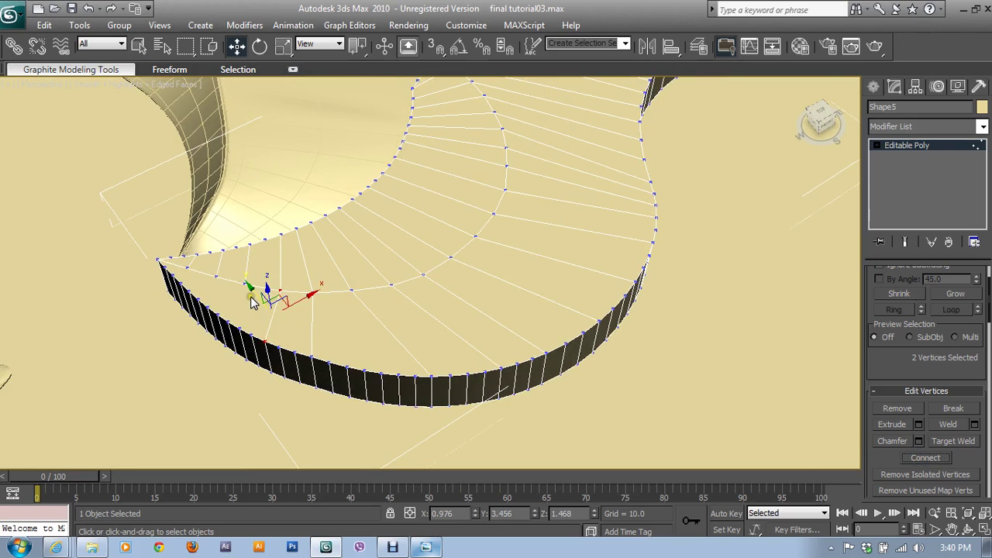
# - Connect two more pairs and select the vertex pair near the left tip
pyautogui.click(233, 249)
pyautogui.keyDown('ctrl'); pyautogui.click(240, 328); pyautogui.keyUp('ctrl')
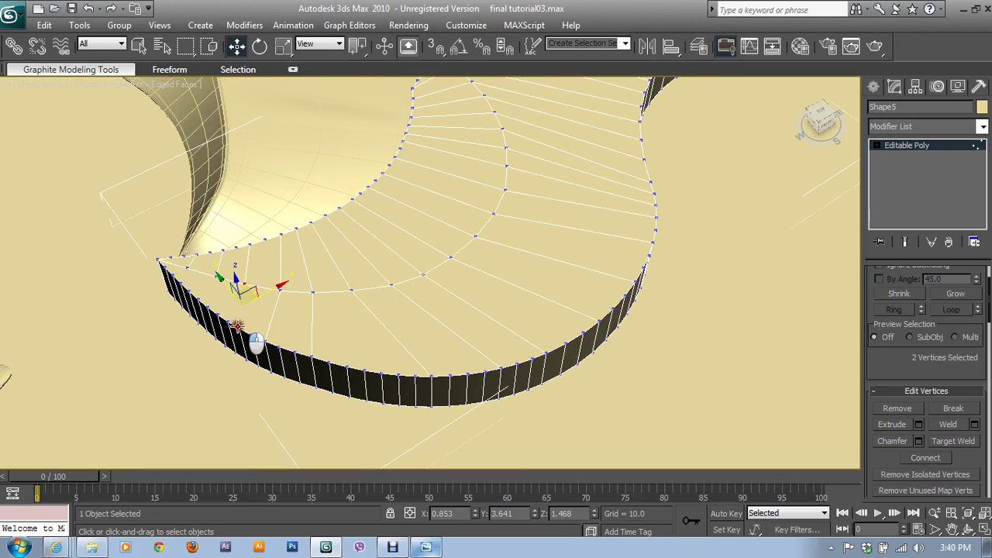
pyautogui.click(924, 459)
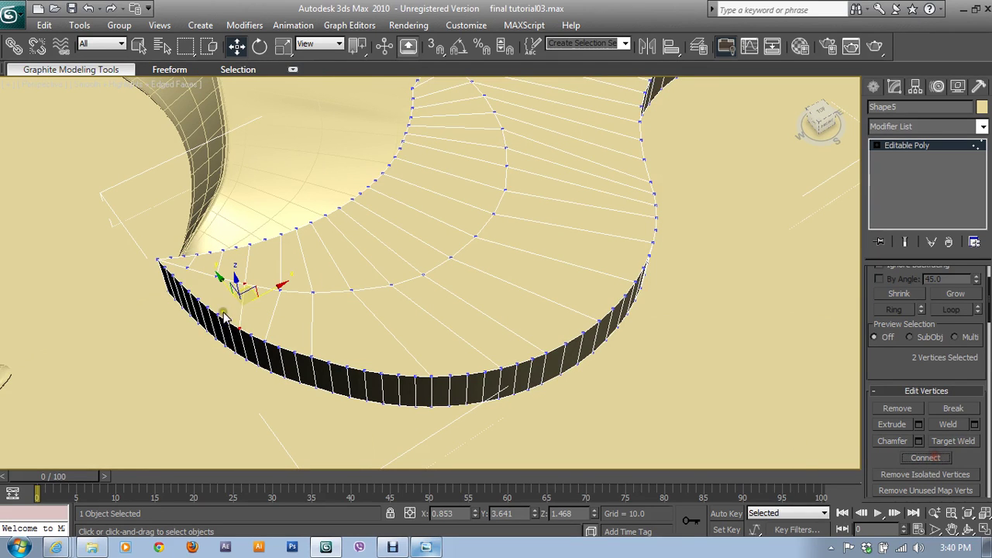
pyautogui.click(210, 258)
pyautogui.keyDown('ctrl'); pyautogui.click(208, 311); pyautogui.keyUp('ctrl')
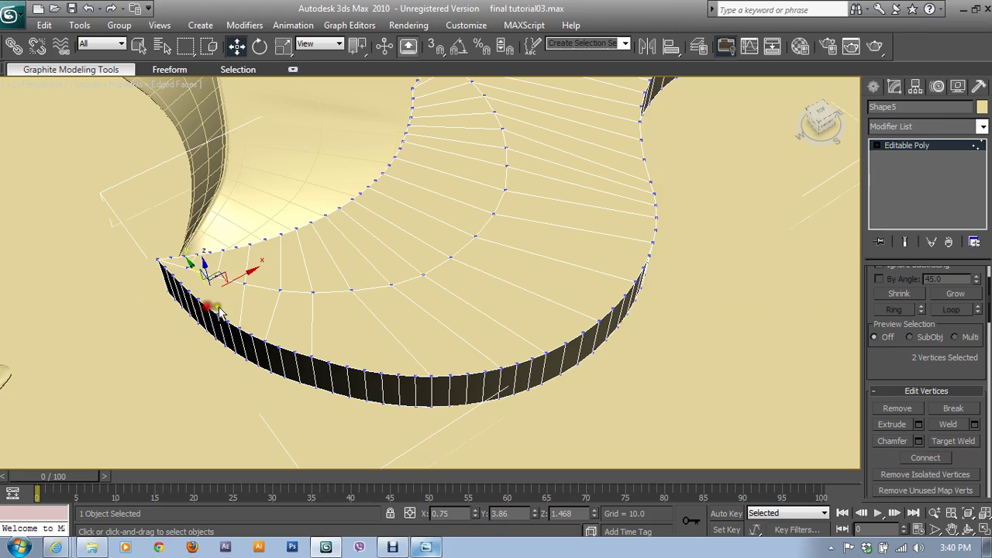
pyautogui.click(941, 460)
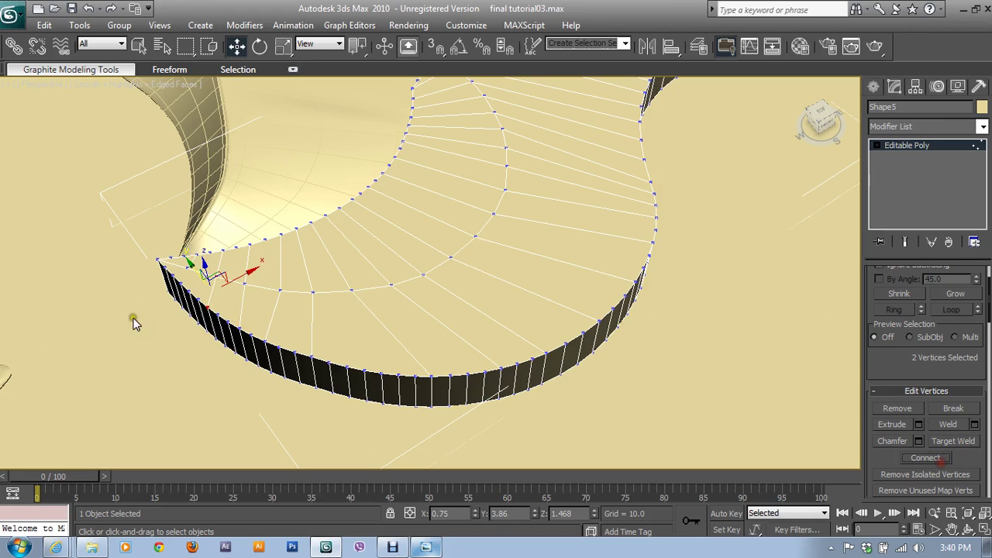
pyautogui.click(180, 253)
pyautogui.keyDown('ctrl'); pyautogui.click(180, 282); pyautogui.keyUp('ctrl')
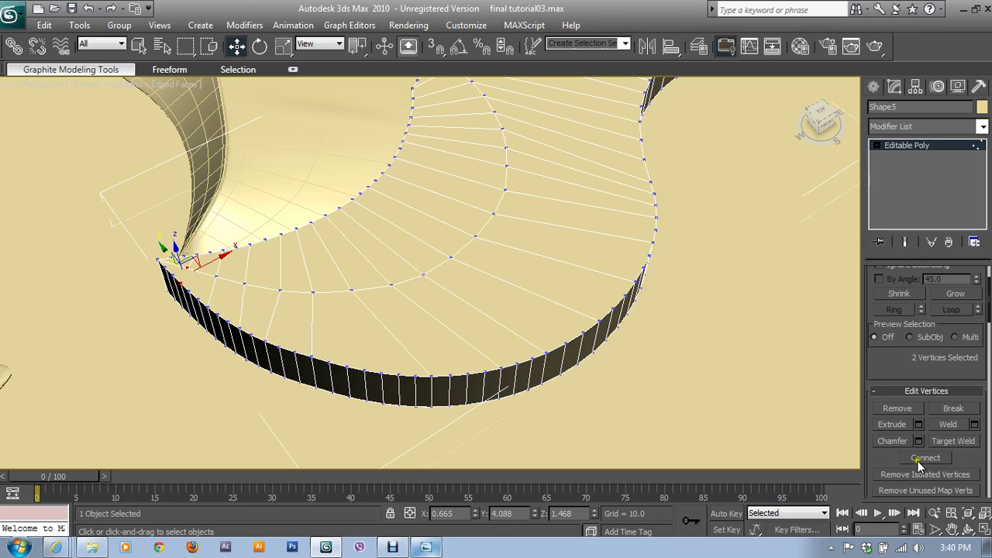
# - Connect the last vertex pair at Shape5's far tip, then leave Vertex sub-object level
pyautogui.moveTo(306, 300)
pyautogui.keyDown('alt'); pyautogui.mouseDown(button='middle')
pyautogui.moveTo(258, 281)
pyautogui.moveTo(256, 293)
pyautogui.mouseUp(button='middle'); pyautogui.keyUp('alt')
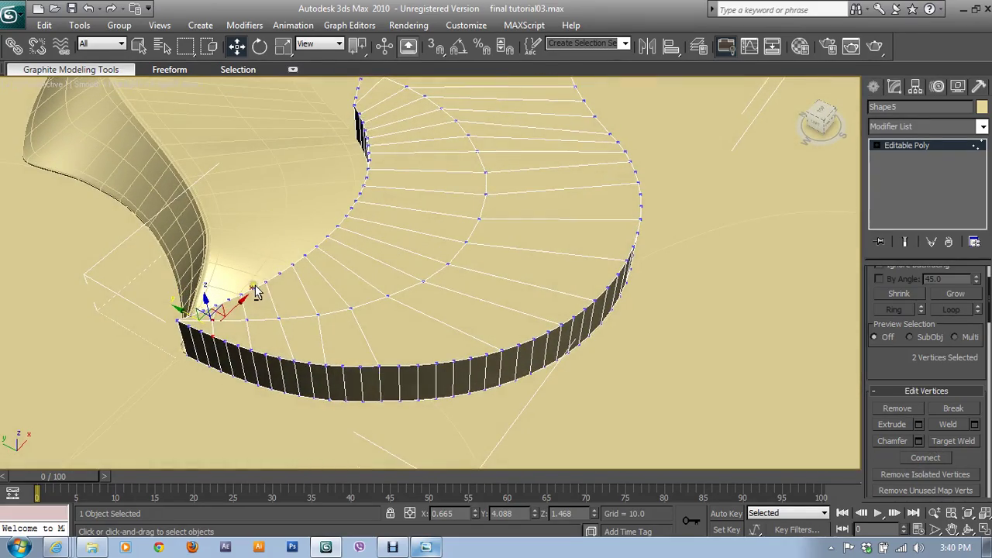
pyautogui.keyDown('alt'); pyautogui.moveTo(290, 282); pyautogui.dragTo(378, 262, button='middle'); pyautogui.keyUp('alt')
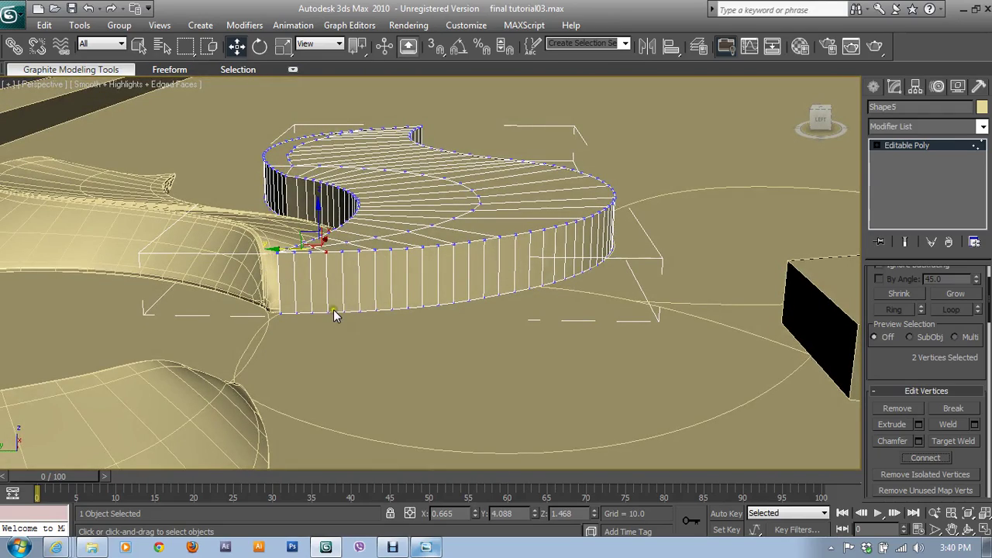
pyautogui.click(277, 310)
pyautogui.moveTo(381, 322)
pyautogui.keyDown('alt'); pyautogui.mouseDown(button='middle')
pyautogui.moveTo(431, 375)
pyautogui.moveTo(416, 380)
pyautogui.moveTo(558, 380)
pyautogui.moveTo(523, 383)
pyautogui.moveTo(538, 387)
pyautogui.mouseUp(button='middle'); pyautogui.keyUp('alt')
pyautogui.keyDown('ctrl'); pyautogui.click(624, 347); pyautogui.keyUp('ctrl')
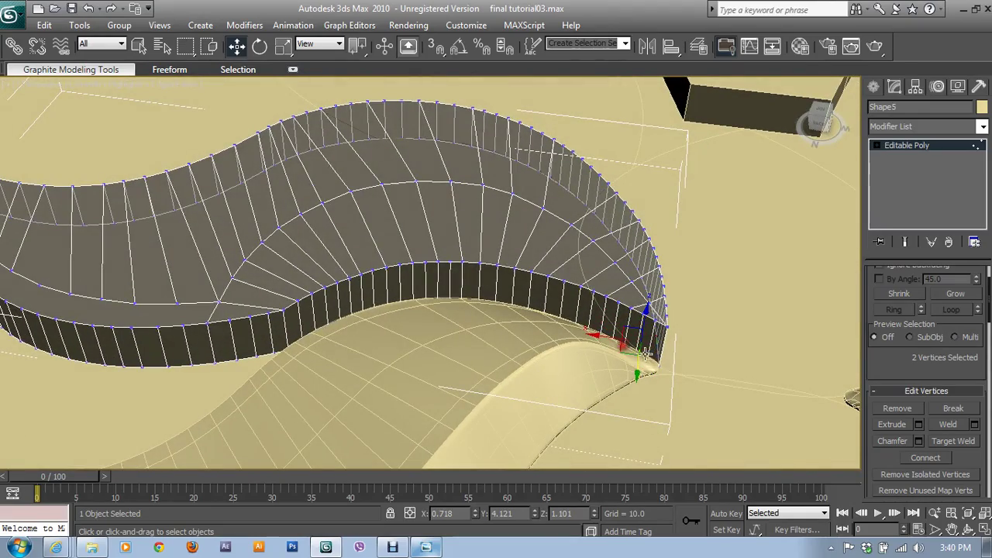
pyautogui.click(940, 458)
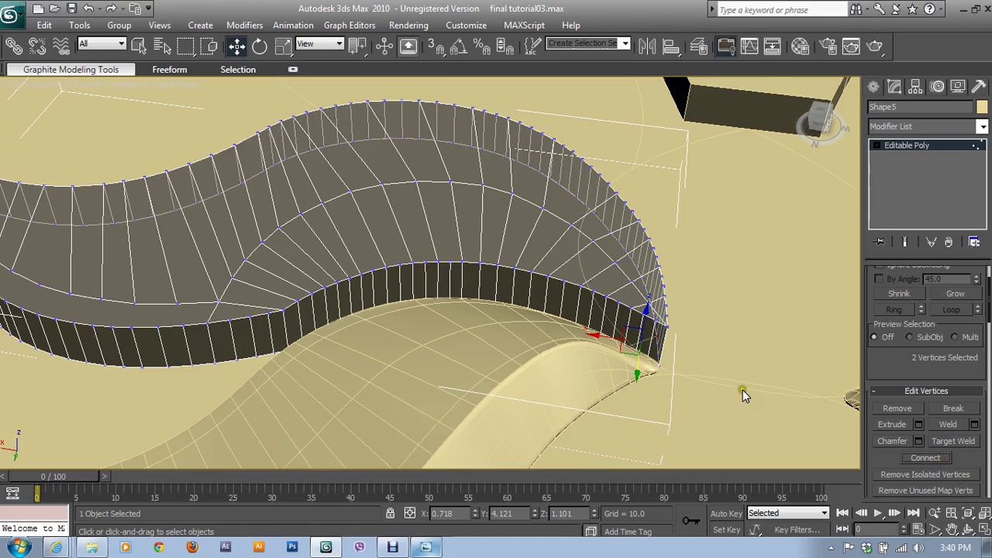
pyautogui.moveTo(743, 390)
pyautogui.keyDown('alt'); pyautogui.mouseDown(button='middle')
pyautogui.moveTo(603, 406)
pyautogui.moveTo(820, 316)
pyautogui.mouseUp(button='middle'); pyautogui.keyUp('alt')
pyautogui.click(909, 147)
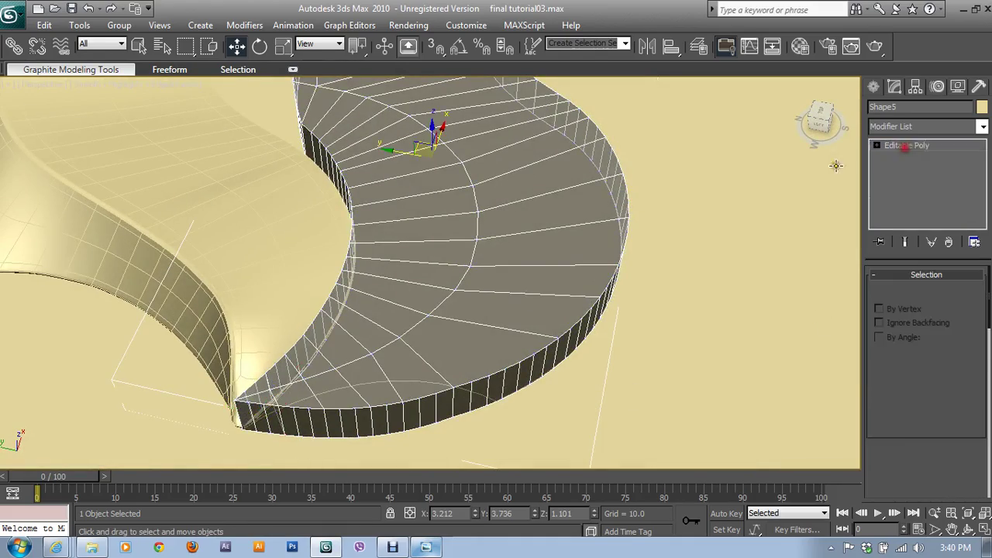
pyautogui.moveTo(621, 349)
pyautogui.keyDown('alt'); pyautogui.mouseDown(button='middle')
pyautogui.moveTo(491, 421)
pyautogui.moveTo(431, 344)
pyautogui.moveTo(352, 350)
pyautogui.moveTo(328, 333)
pyautogui.moveTo(337, 328)
pyautogui.moveTo(410, 377)
pyautogui.moveTo(476, 331)
pyautogui.moveTo(427, 365)
pyautogui.moveTo(470, 299)
pyautogui.moveTo(468, 324)
pyautogui.mouseUp(button='middle'); pyautogui.keyUp('alt')
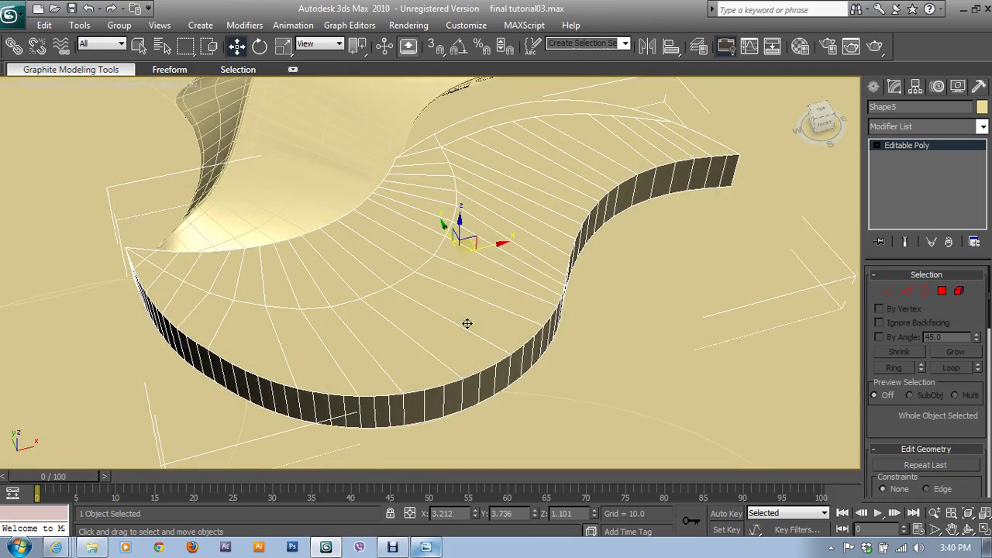
# - Insert two new vertices on Shape5's inner-ring edges
pyautogui.click(915, 293)
pyautogui.scroll(-2, 903, 428)
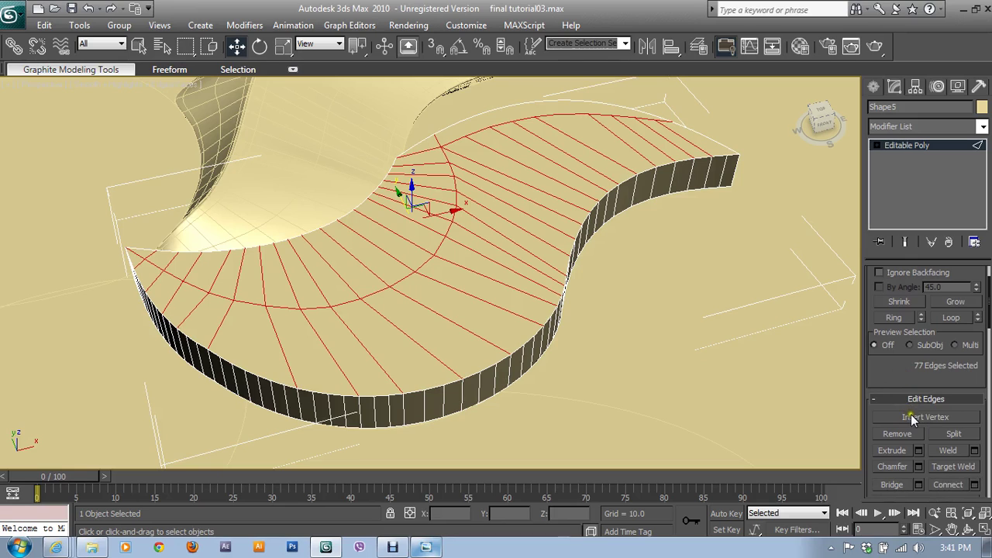
pyautogui.click(912, 418)
pyautogui.click(247, 303)
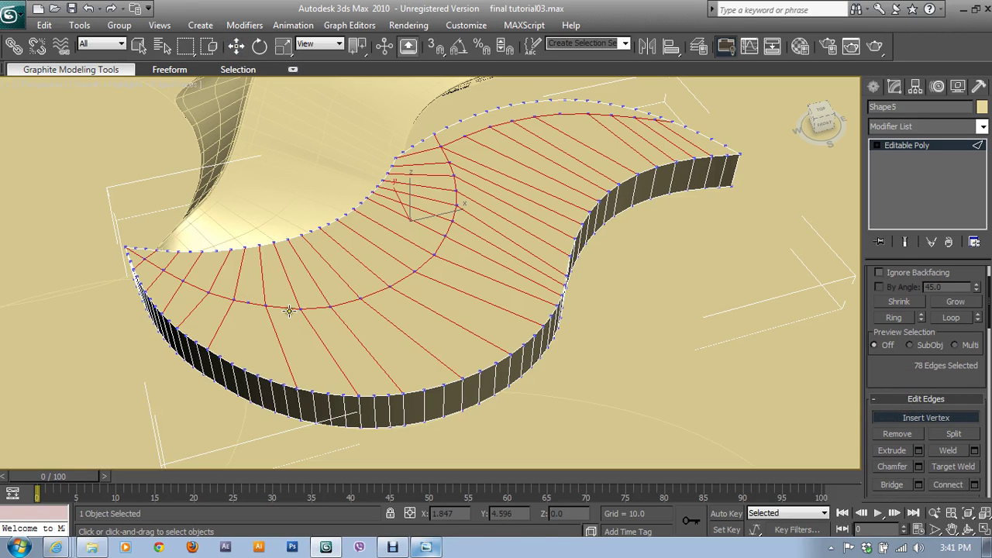
pyautogui.click(284, 307)
# - Connect two inner-vertex and rim-vertex pairs of Shape5 with new edges
pyautogui.press('1')
pyautogui.press('w')
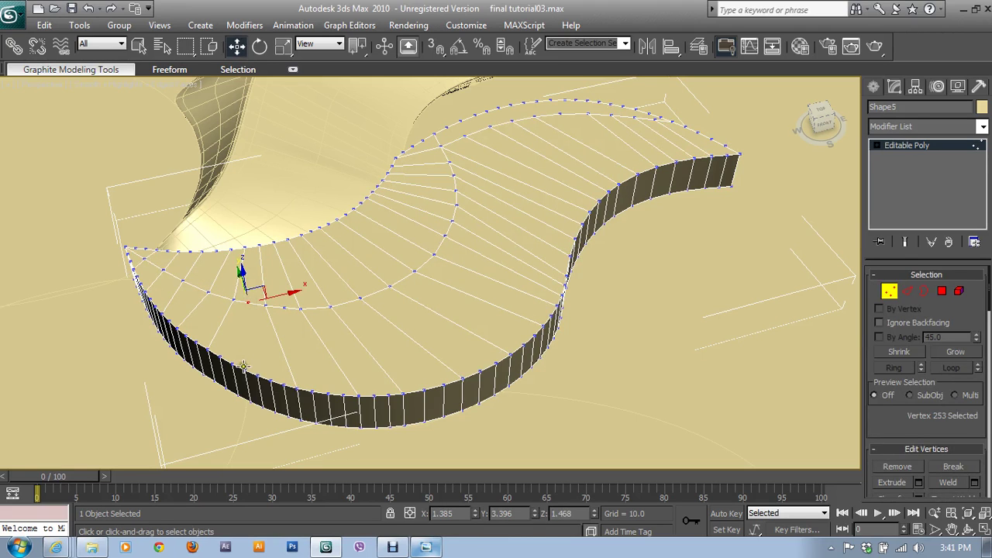
pyautogui.click(243, 371)
pyautogui.scroll(-3, 899, 424)
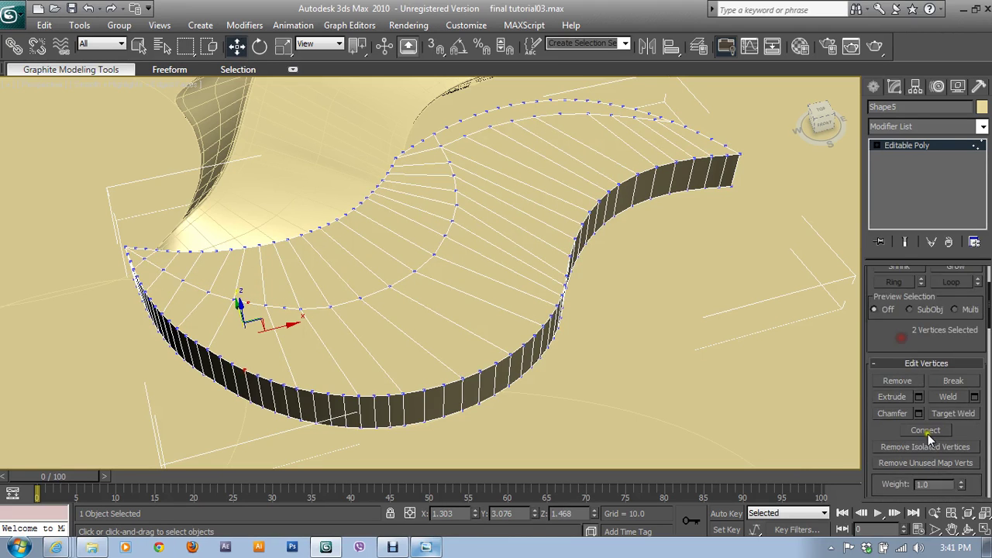
pyautogui.click(925, 431)
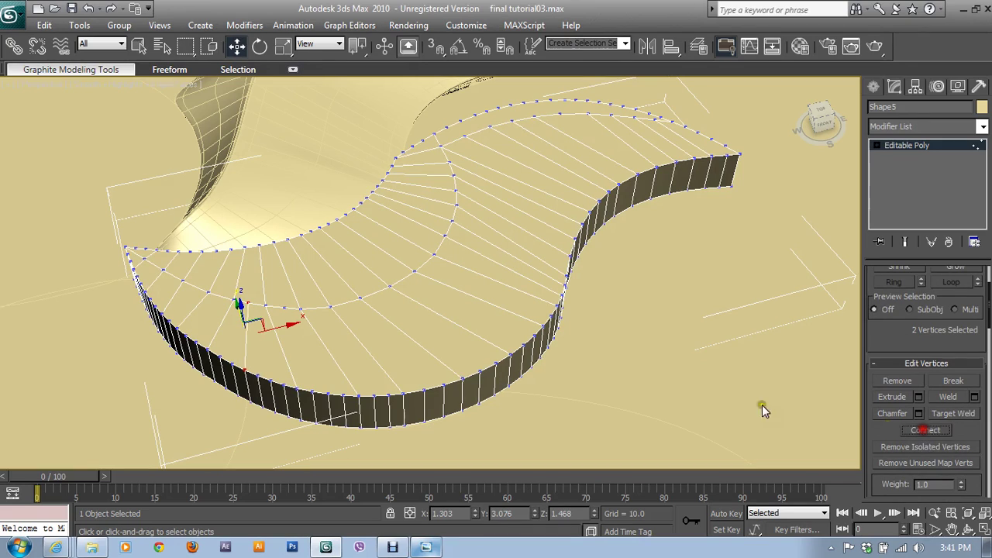
pyautogui.click(284, 306)
pyautogui.keyDown('ctrl'); pyautogui.click(326, 392); pyautogui.keyUp('ctrl')
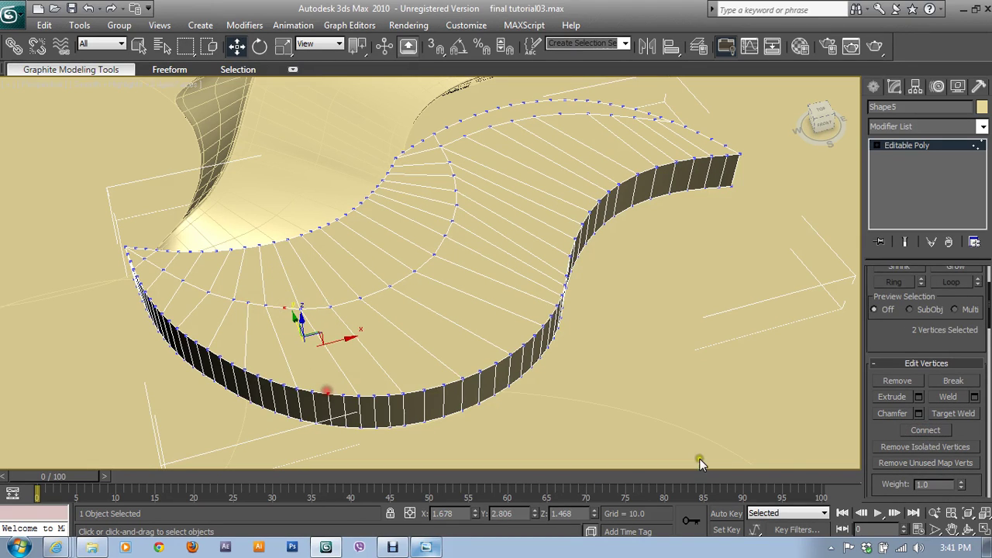
pyautogui.click(925, 430)
# - Leave vertex editing and bring up the IMG_0116 flower carving reference photo
pyautogui.scroll(5, 899, 341)
pyautogui.click(889, 293)
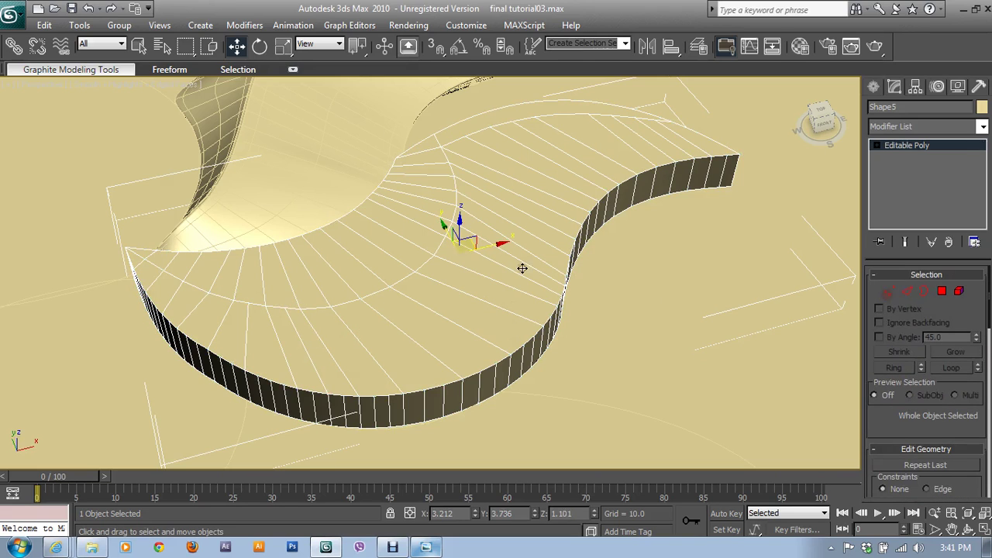
pyautogui.click(435, 546)
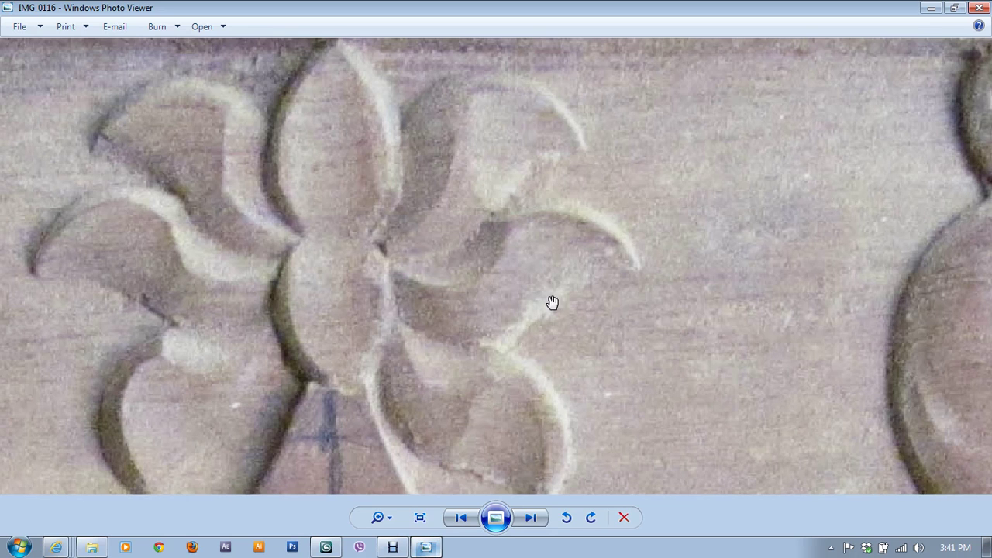
# - Return to the scene, enter Vertex level and maximize the Top viewport
pyautogui.click(932, 8)
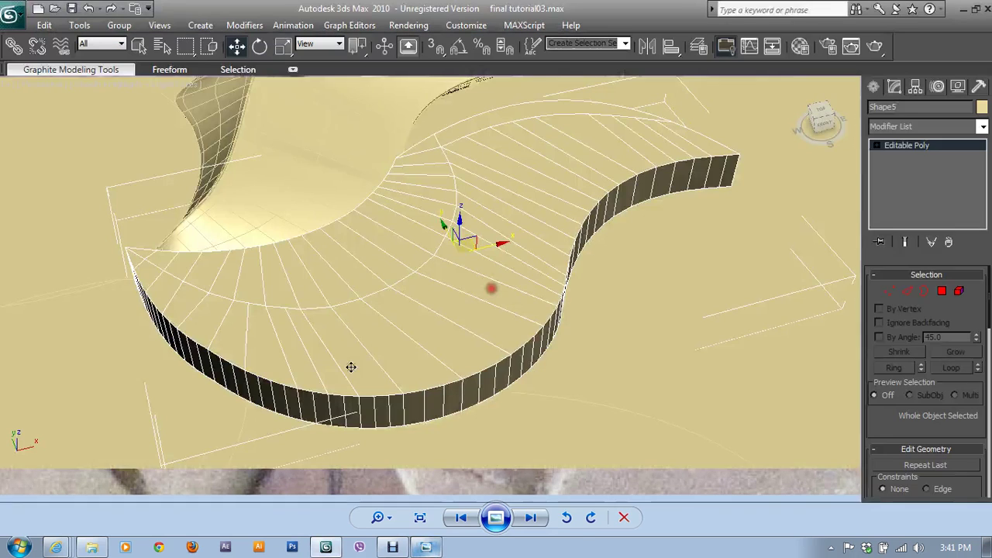
pyautogui.keyDown('alt'); pyautogui.moveTo(382, 319); pyautogui.dragTo(768, 276, button='middle'); pyautogui.keyUp('alt')
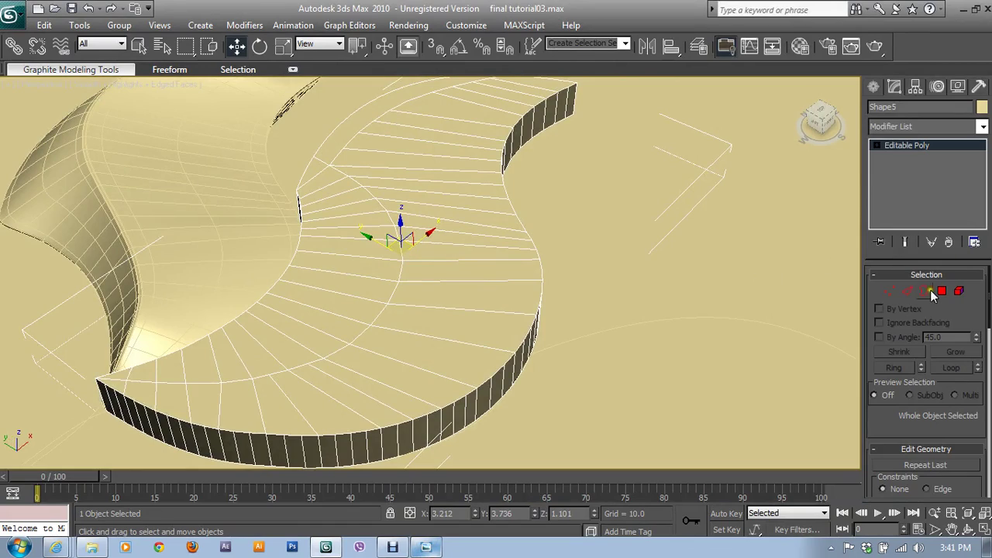
pyautogui.click(889, 292)
pyautogui.hotkey('alt', 'w')
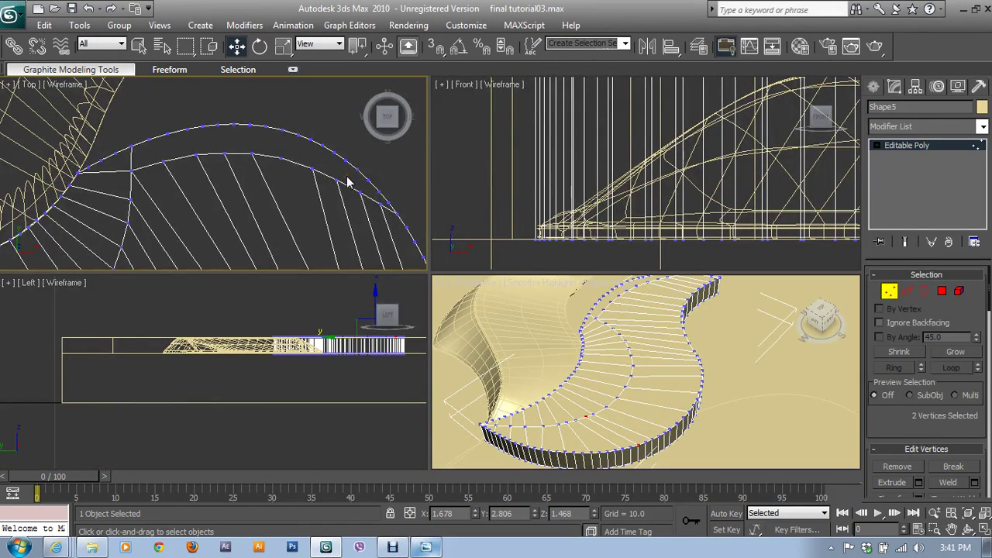
pyautogui.scroll(-2, 341, 178)
pyautogui.hotkey('alt', 'w')
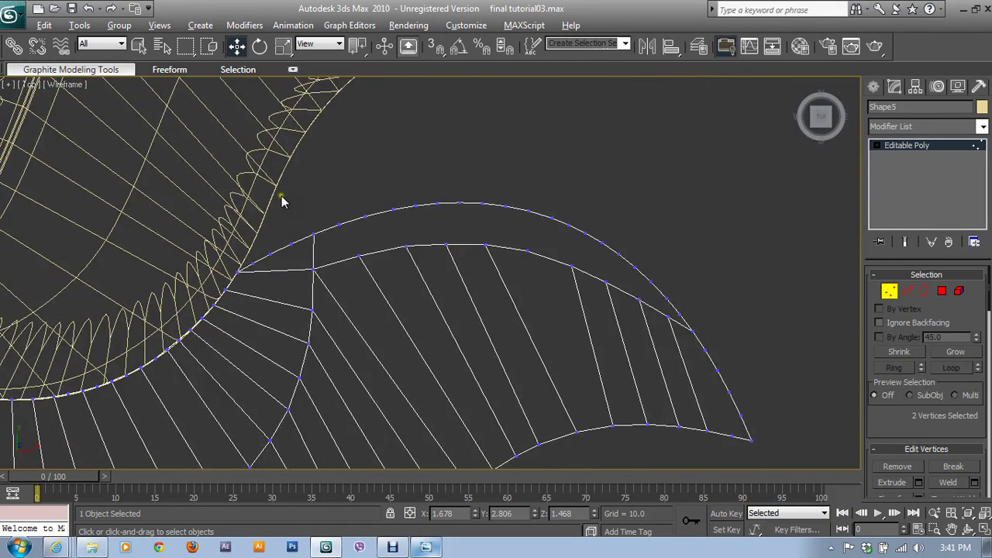
# - Region-select the vertices along the petal's inner curved rim, up to the curve's end
pyautogui.moveTo(282, 200); pyautogui.dragTo(606, 126, button='middle')
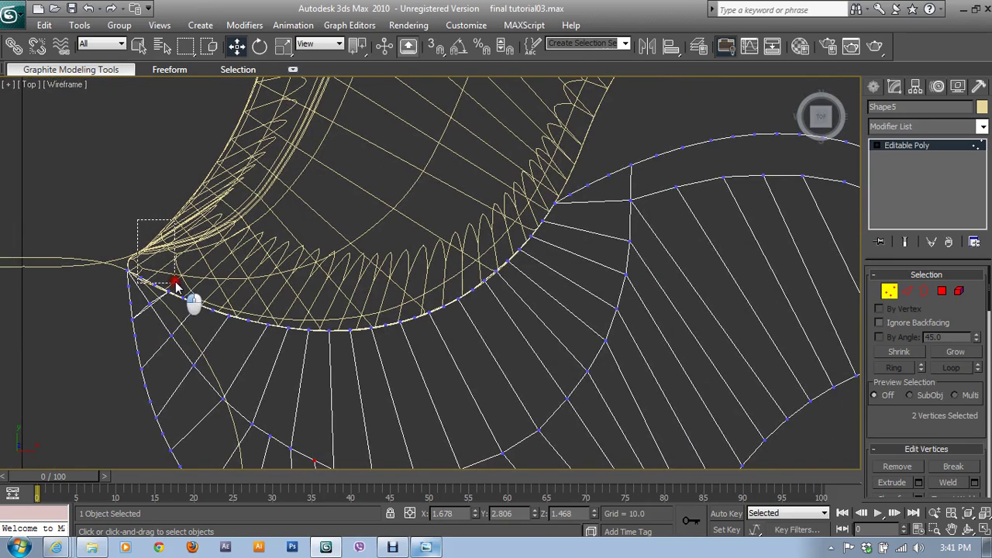
pyautogui.moveTo(176, 288); pyautogui.dragTo(235, 332)
pyautogui.keyDown('ctrl'); pyautogui.moveTo(228, 240); pyautogui.dragTo(497, 341); pyautogui.keyUp('ctrl')
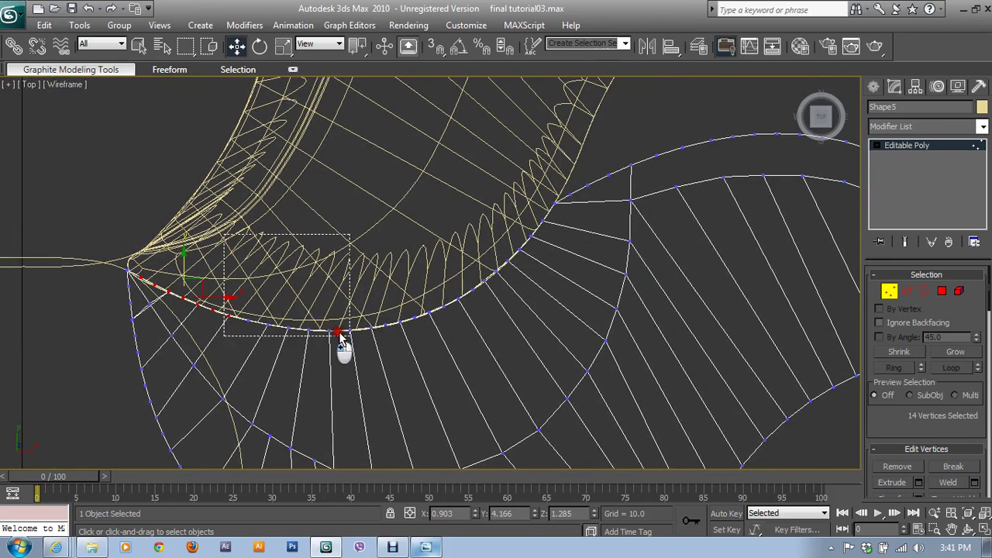
pyautogui.keyDown('ctrl'); pyautogui.moveTo(399, 167); pyautogui.dragTo(577, 325); pyautogui.keyUp('ctrl')
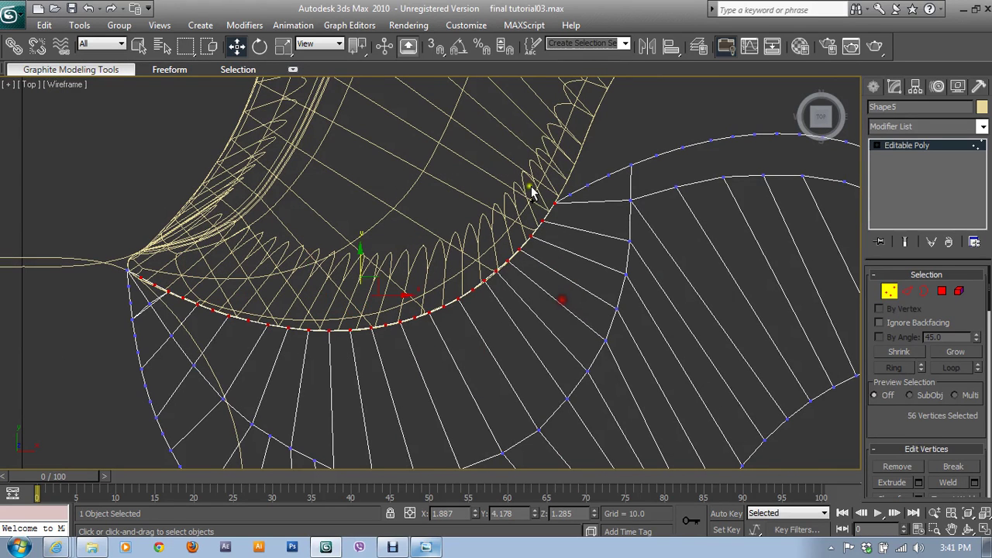
pyautogui.keyDown('ctrl'); pyautogui.moveTo(582, 173); pyautogui.dragTo(583, 176); pyautogui.keyUp('ctrl')
# - Widen the Top and Front views and restore the end rim vertices to the selection
pyautogui.hotkey('alt', 'w')
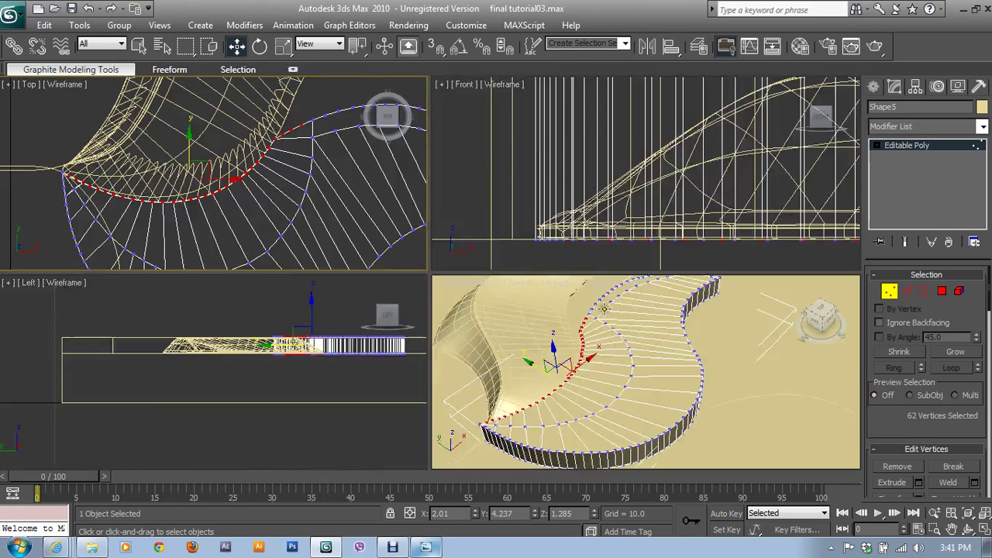
pyautogui.scroll(-2, 653, 145)
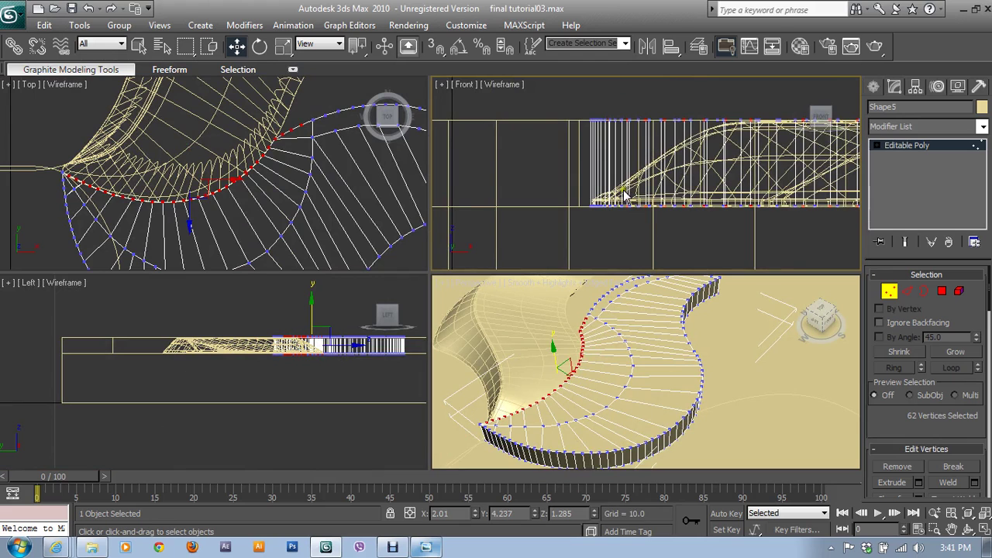
pyautogui.scroll(3, 644, 217)
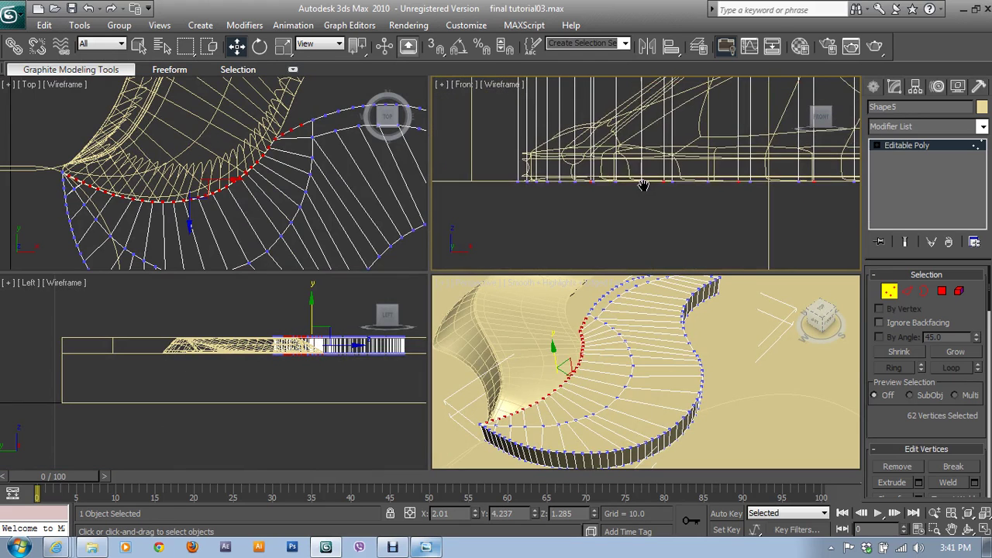
pyautogui.moveTo(645, 184); pyautogui.dragTo(469, 136, button='middle')
pyautogui.moveTo(431, 137); pyautogui.dragTo(471, 136)
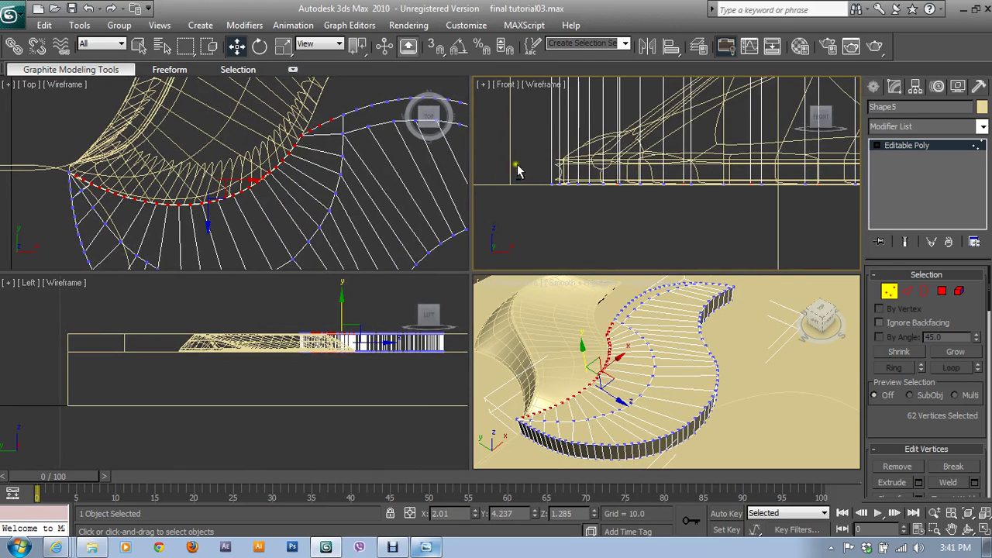
pyautogui.hotkey('ctrl', 'z')
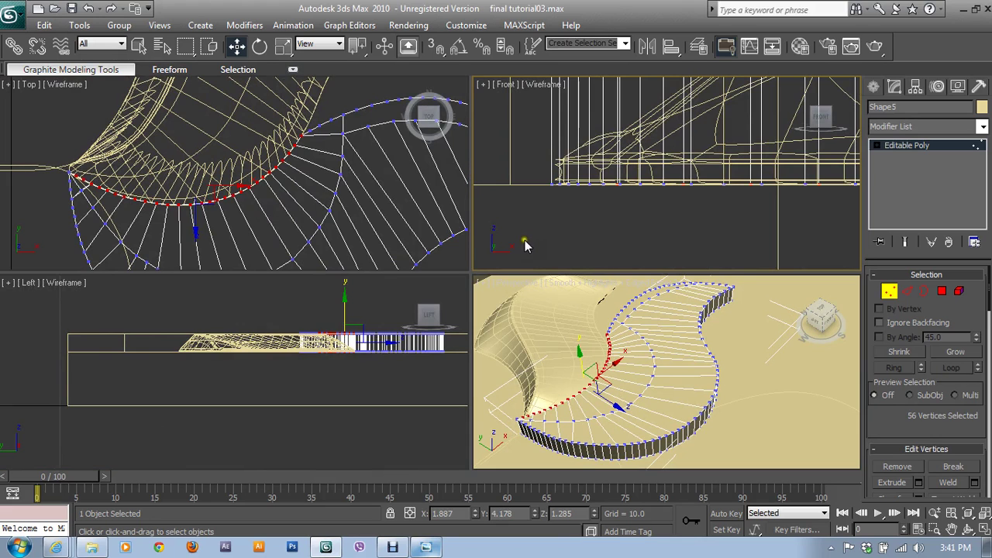
pyautogui.moveTo(472, 223); pyautogui.dragTo(453, 225)
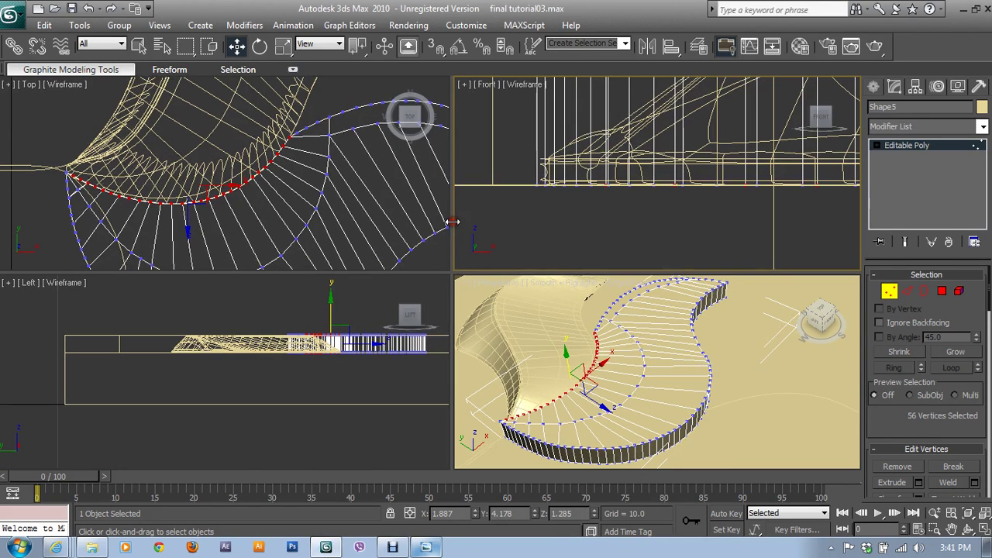
pyautogui.rightClick(281, 113)
pyautogui.keyDown('ctrl'); pyautogui.moveTo(280, 103); pyautogui.dragTo(324, 144); pyautogui.keyUp('ctrl')
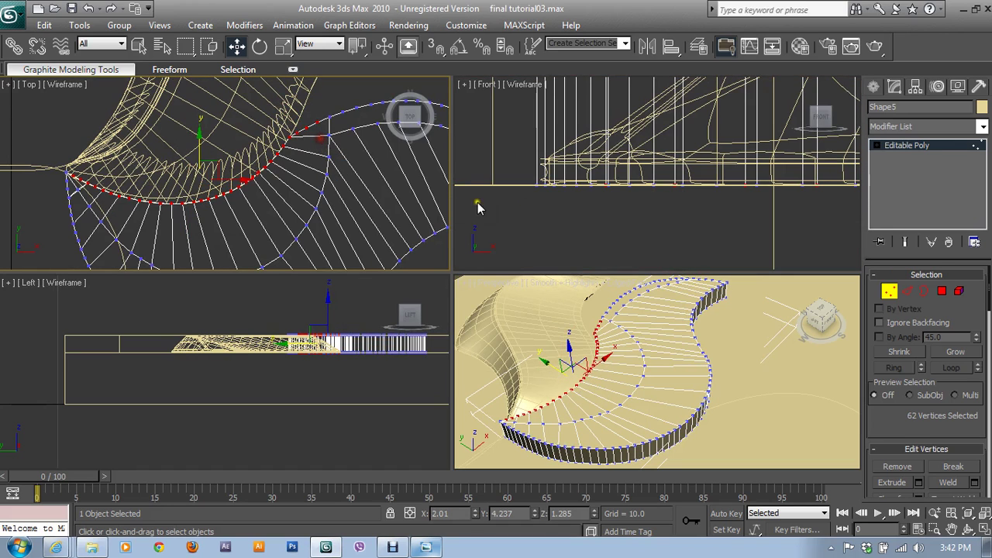
pyautogui.rightClick(643, 196)
pyautogui.moveTo(640, 194); pyautogui.dragTo(625, 211, button='middle')
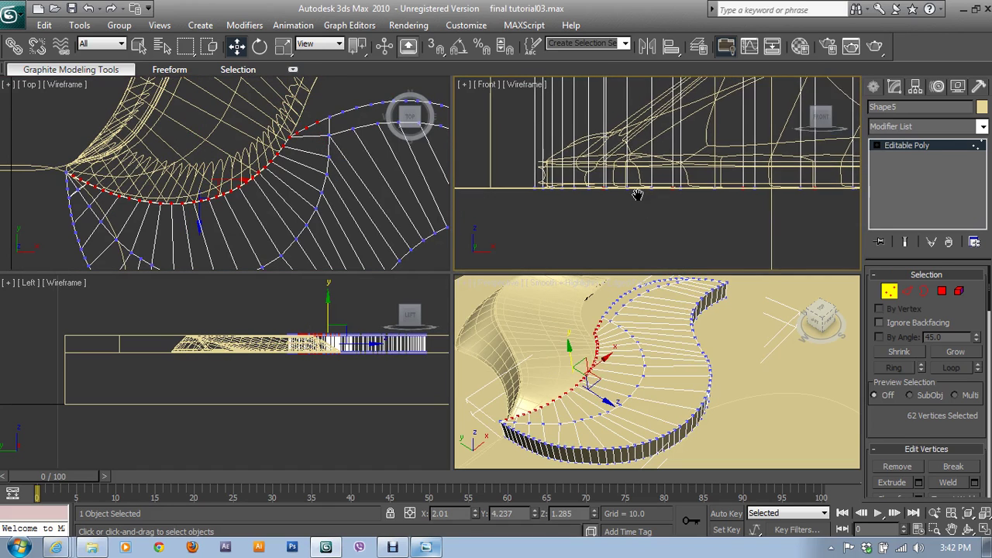
# - Deselect the lower vertices in Front view until only the 31 top rim vertices remain
pyautogui.keyDown('alt'); pyautogui.moveTo(556, 177); pyautogui.dragTo(813, 230); pyautogui.keyUp('alt')
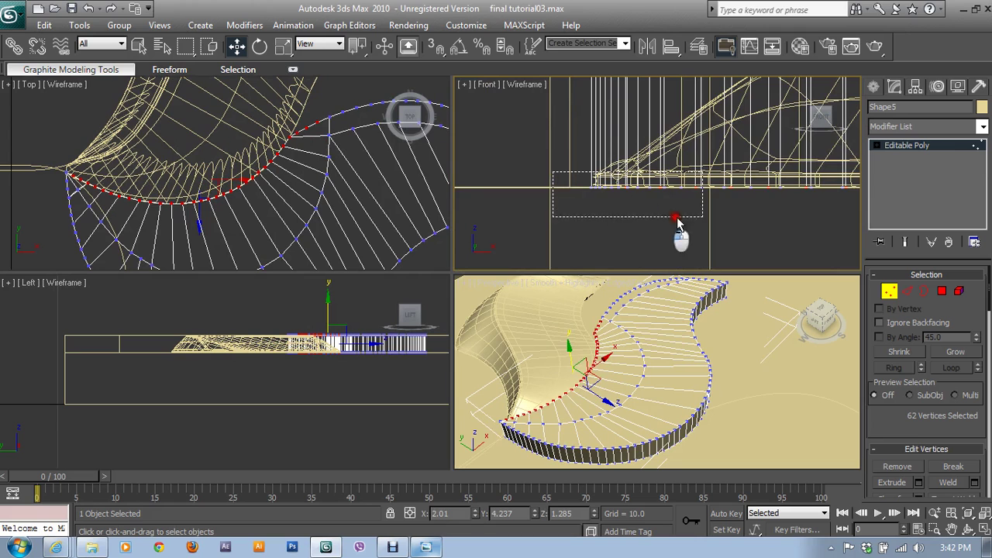
pyautogui.scroll(-1, 698, 221)
pyautogui.scroll(-1, 651, 210)
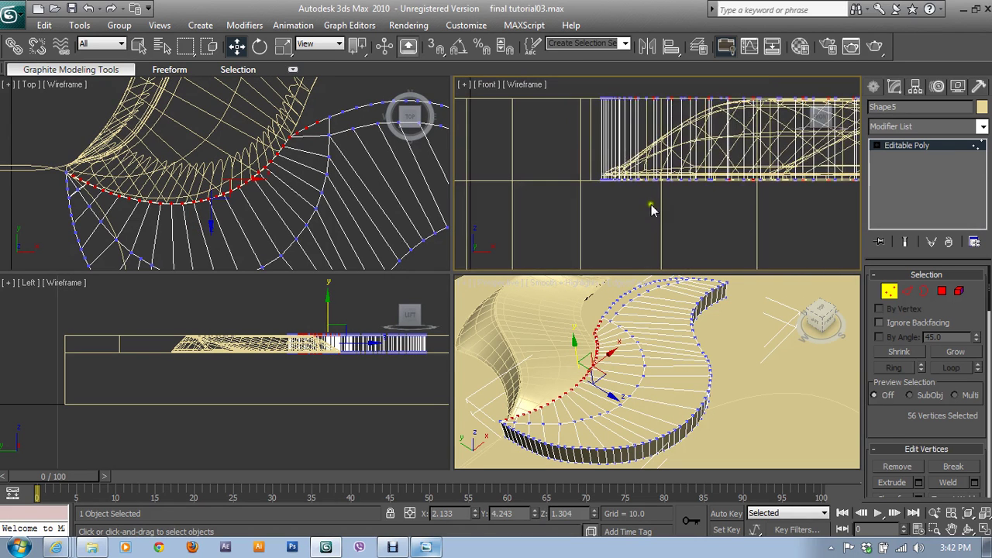
pyautogui.keyDown('alt'); pyautogui.moveTo(551, 152); pyautogui.dragTo(552, 152); pyautogui.keyUp('alt')
pyautogui.scroll(-2, 649, 224)
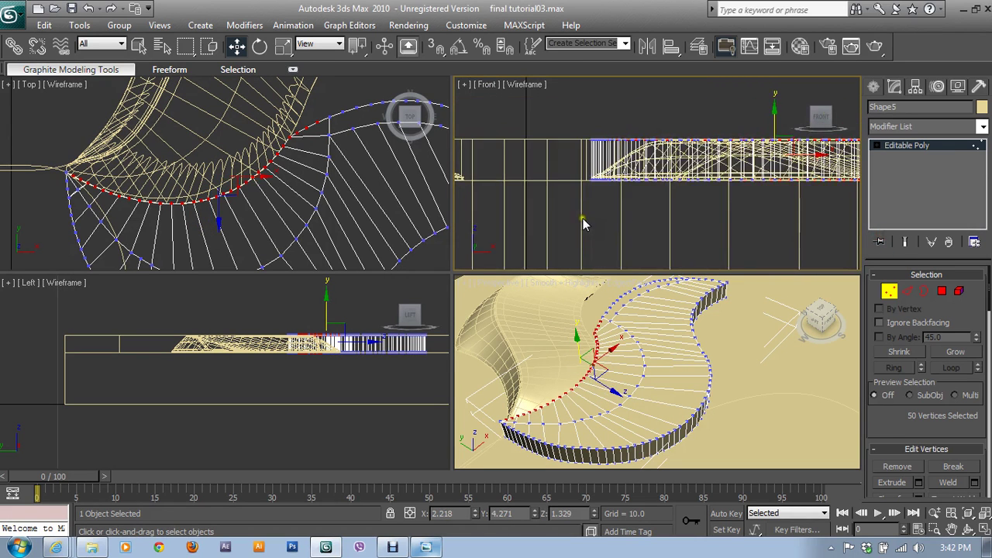
pyautogui.scroll(-1, 590, 209)
pyautogui.scroll(1, 590, 214)
pyautogui.keyDown('alt'); pyautogui.moveTo(598, 166); pyautogui.dragTo(683, 228); pyautogui.keyUp('alt')
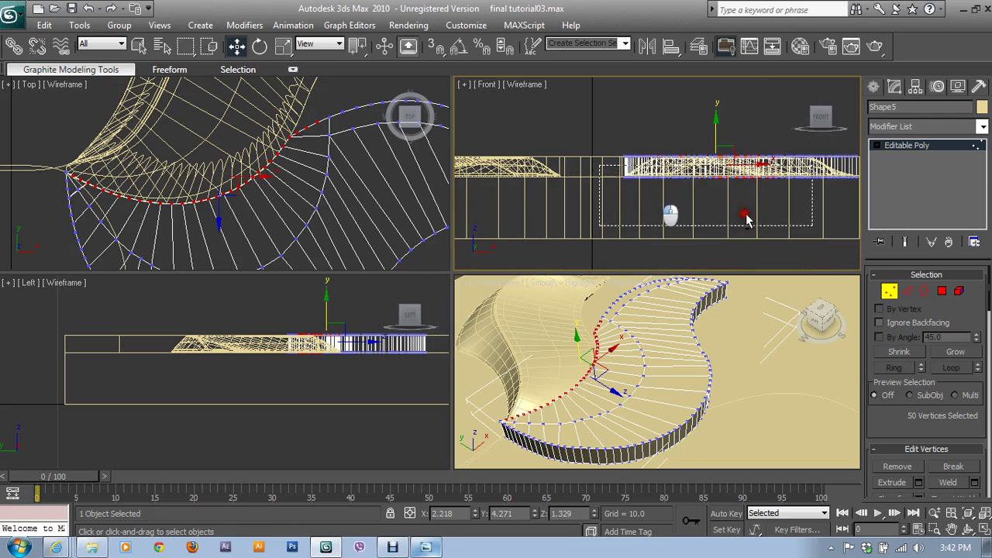
pyautogui.keyDown('alt'); pyautogui.moveTo(605, 435); pyautogui.dragTo(611, 390, button='middle'); pyautogui.keyUp('alt')
pyautogui.hotkey('alt', 'w')
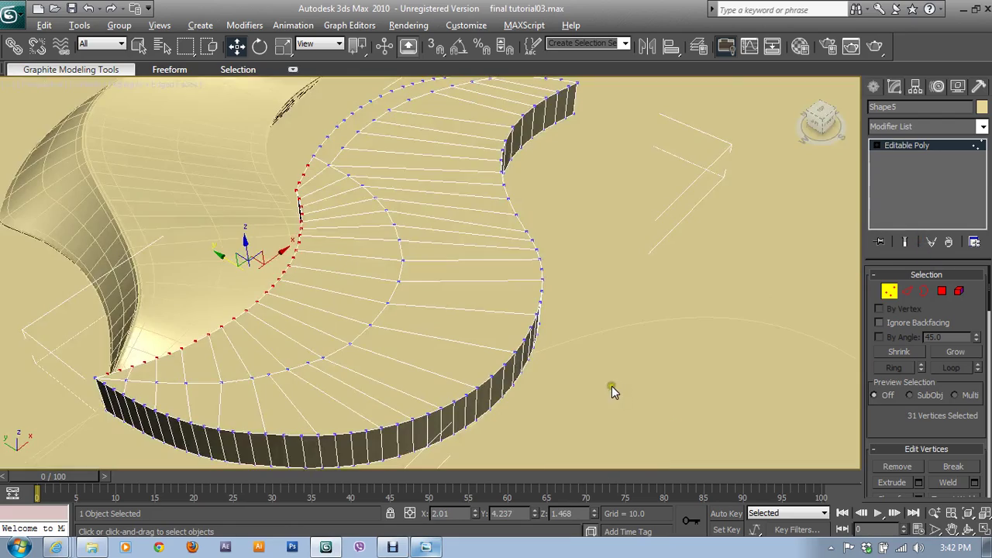
pyautogui.scroll(2, 611, 390)
# - Move the selected inner rim vertices down along Z
pyautogui.moveTo(534, 328)
pyautogui.keyDown('alt'); pyautogui.mouseDown(button='middle')
pyautogui.moveTo(618, 304)
pyautogui.moveTo(596, 288)
pyautogui.moveTo(602, 303)
pyautogui.moveTo(613, 257)
pyautogui.mouseUp(button='middle'); pyautogui.keyUp('alt')
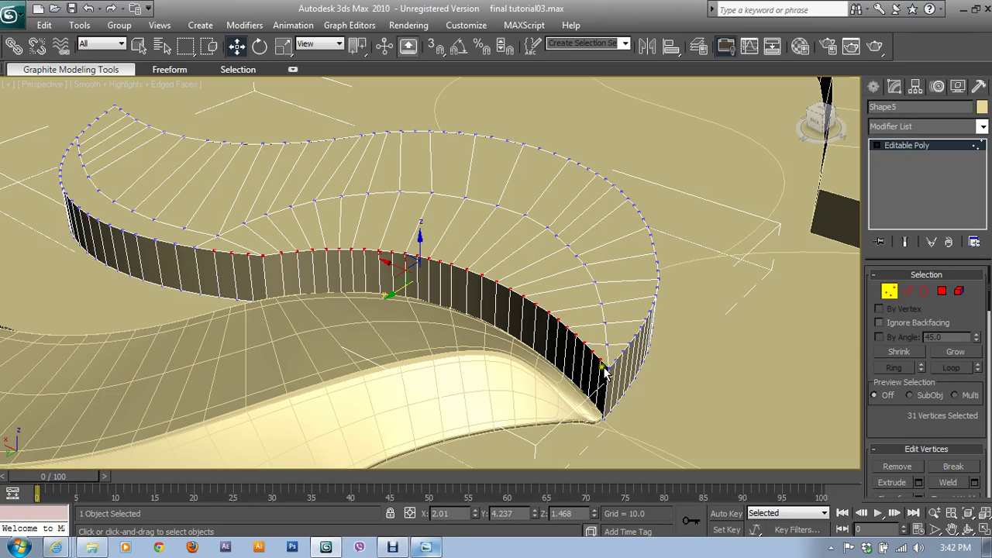
pyautogui.moveTo(420, 237)
pyautogui.mouseDown()
pyautogui.moveTo(443, 270)
pyautogui.moveTo(430, 265)
pyautogui.moveTo(443, 295)
pyautogui.mouseUp()
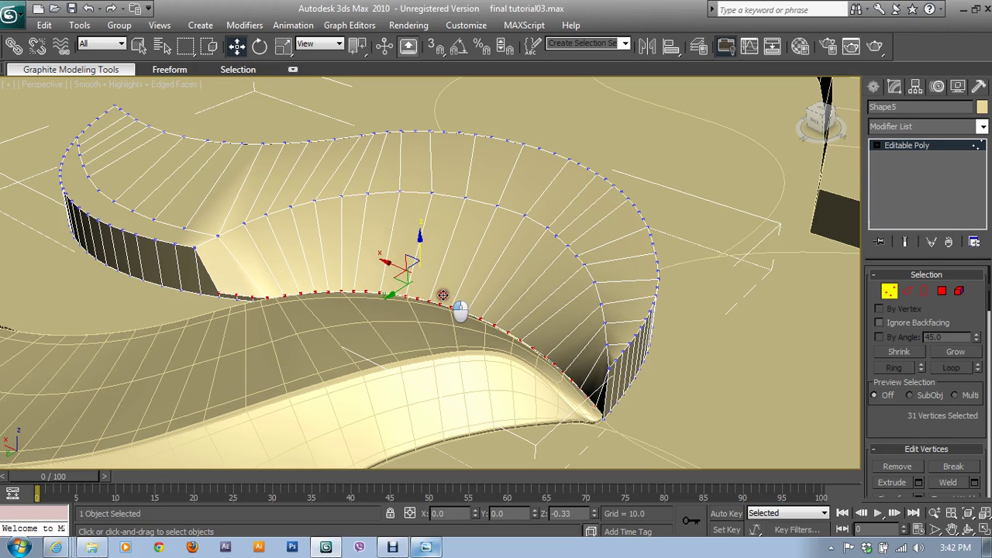
pyautogui.keyDown('alt'); pyautogui.moveTo(443, 295); pyautogui.dragTo(710, 343, button='middle'); pyautogui.keyUp('alt')
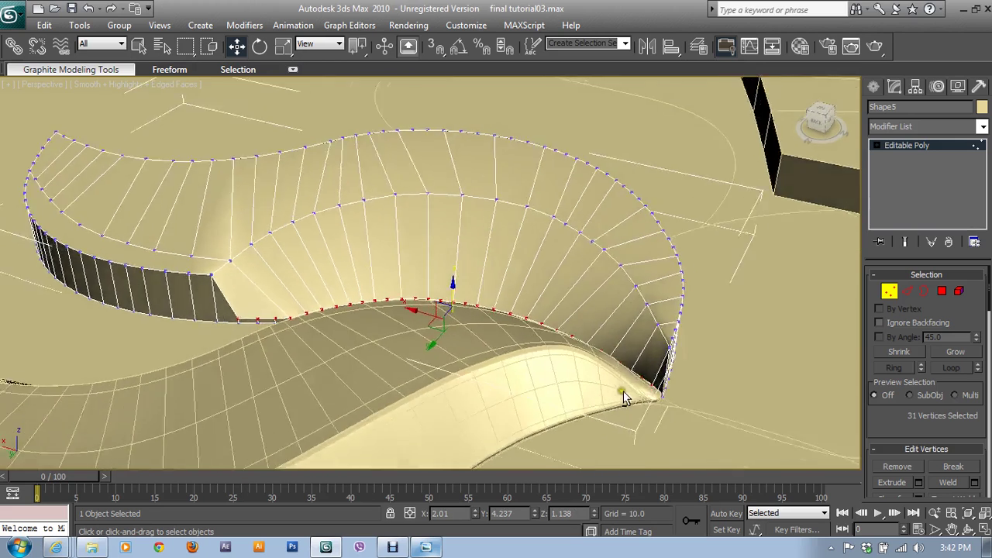
# - Move tip vertex 224 down on Z to 1.133 against the petal tip
pyautogui.click(713, 311)
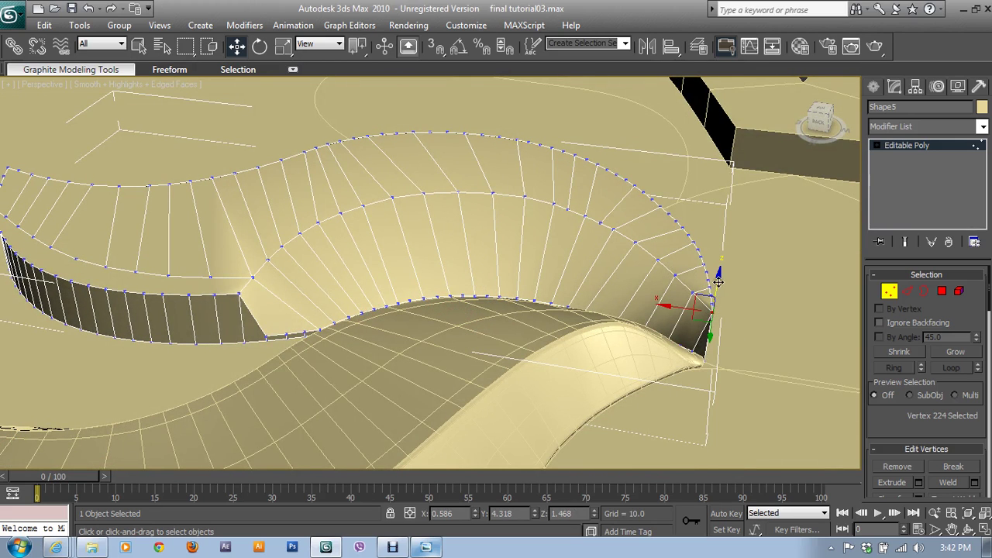
pyautogui.moveTo(719, 282); pyautogui.dragTo(726, 327)
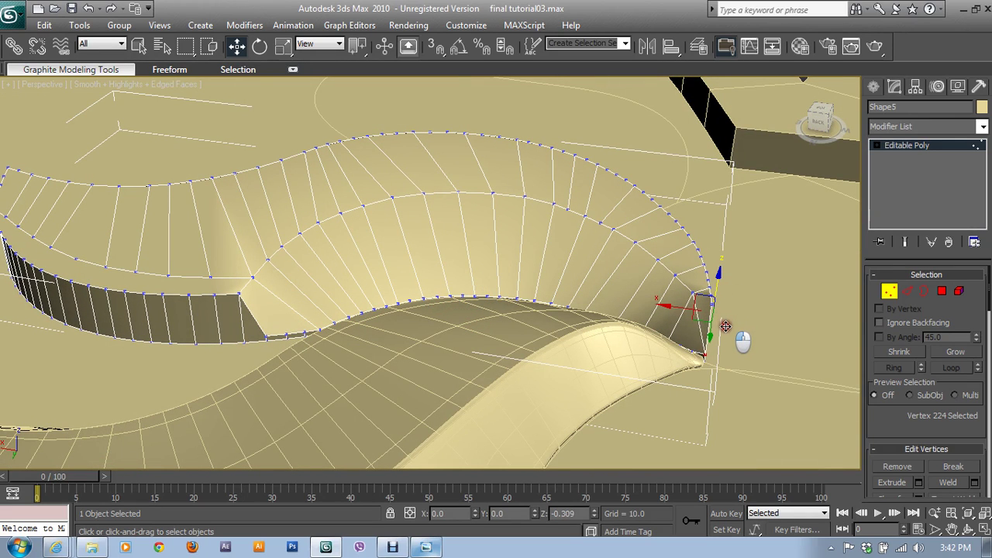
pyautogui.moveTo(725, 327); pyautogui.dragTo(721, 335)
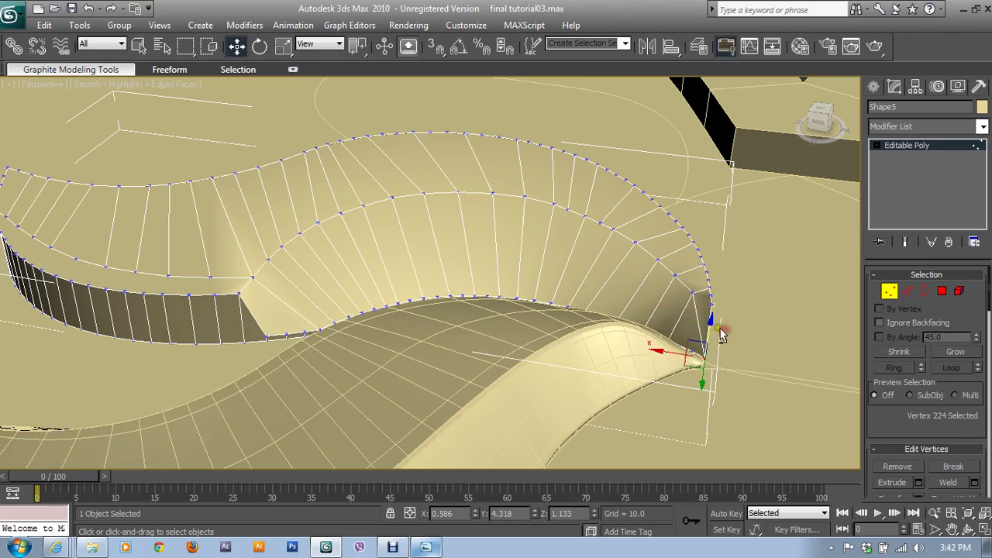
pyautogui.moveTo(721, 335)
pyautogui.keyDown('alt'); pyautogui.mouseDown(button='middle')
pyautogui.moveTo(636, 332)
pyautogui.moveTo(701, 341)
pyautogui.moveTo(551, 310)
pyautogui.mouseUp(button='middle'); pyautogui.keyUp('alt')
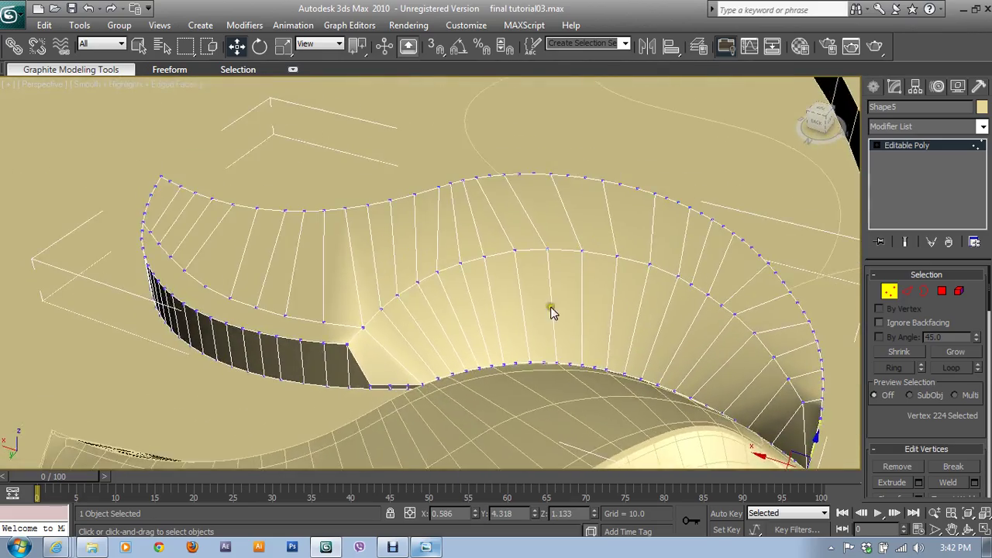
pyautogui.click(907, 291)
pyautogui.moveTo(611, 269)
pyautogui.keyDown('alt'); pyautogui.mouseDown(button='middle')
pyautogui.moveTo(501, 270)
pyautogui.moveTo(427, 233)
pyautogui.mouseUp(button='middle'); pyautogui.keyUp('alt')
pyautogui.click(889, 291)
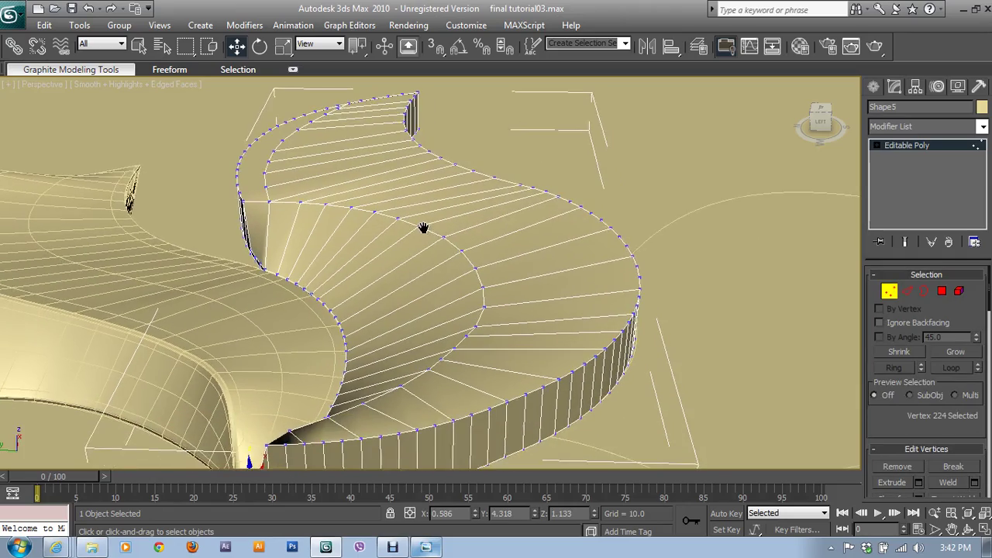
pyautogui.scroll(-3, 427, 230)
# - Ctrl+box-select the vertices along the petal's left rim and curve in Top view
pyautogui.hotkey('alt', 'w')
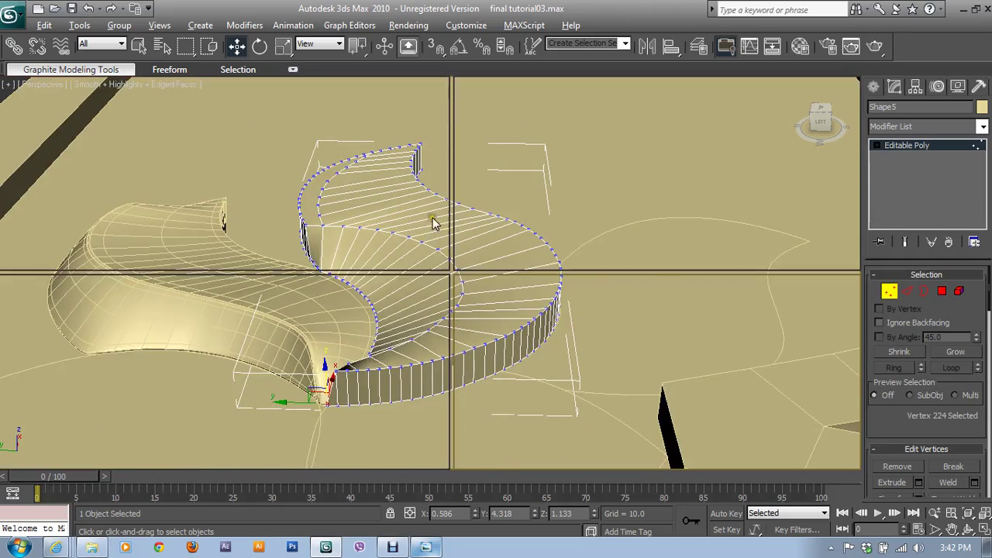
pyautogui.rightClick(354, 150)
pyautogui.hotkey('alt', 'w')
pyautogui.moveTo(366, 198); pyautogui.dragTo(366, 138, button='middle')
pyautogui.moveTo(239, 273); pyautogui.dragTo(265, 234, button='middle')
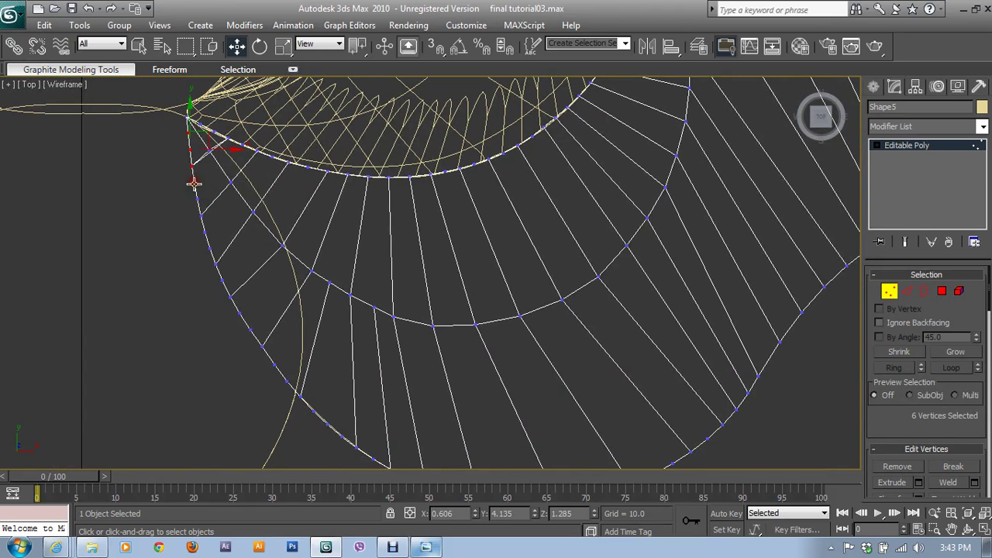
pyautogui.moveTo(181, 177)
pyautogui.keyDown('ctrl'); pyautogui.mouseDown()
pyautogui.moveTo(237, 330)
pyautogui.moveTo(290, 410)
pyautogui.mouseUp(); pyautogui.keyUp('ctrl')
pyautogui.moveTo(290, 410); pyautogui.dragTo(117, 221, button='middle')
pyautogui.moveTo(117, 221)
pyautogui.keyDown('ctrl'); pyautogui.mouseDown()
pyautogui.moveTo(365, 380)
pyautogui.moveTo(675, 382)
pyautogui.mouseUp(); pyautogui.keyUp('ctrl')
pyautogui.moveTo(674, 382)
pyautogui.mouseDown(button='middle')
pyautogui.moveTo(492, 343)
pyautogui.moveTo(156, 321)
pyautogui.mouseUp(button='middle')
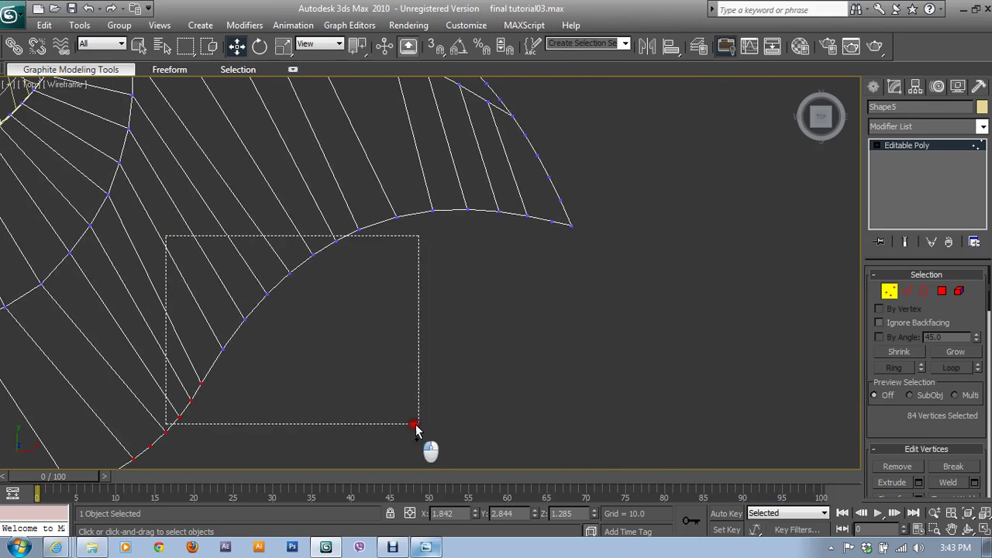
pyautogui.keyDown('ctrl'); pyautogui.moveTo(165, 235); pyautogui.dragTo(416, 422); pyautogui.keyUp('ctrl')
pyautogui.keyDown('ctrl'); pyautogui.moveTo(537, 302); pyautogui.dragTo(543, 305); pyautogui.keyUp('ctrl')
pyautogui.scroll(4, 421, 336)
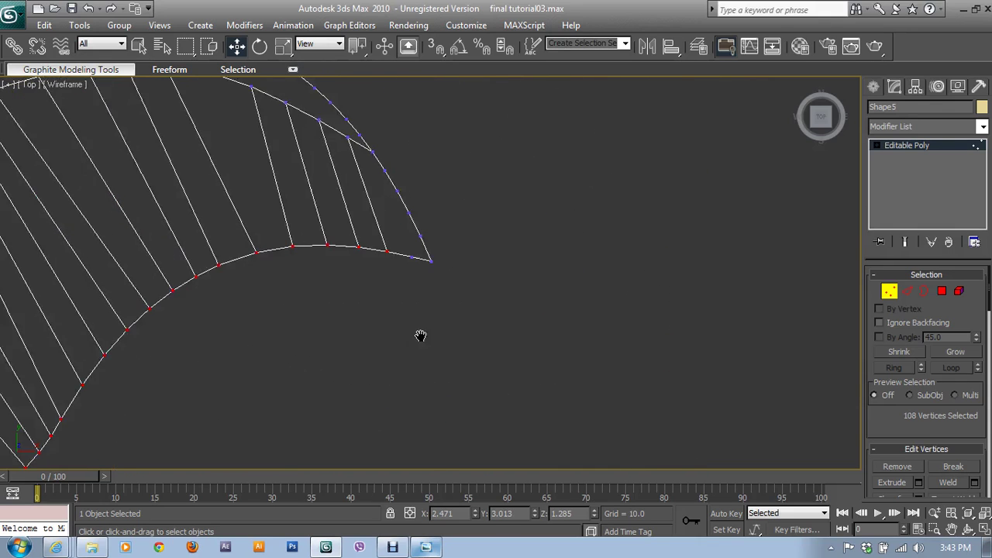
pyautogui.keyDown('ctrl'); pyautogui.moveTo(392, 262); pyautogui.dragTo(370, 239); pyautogui.keyUp('ctrl')
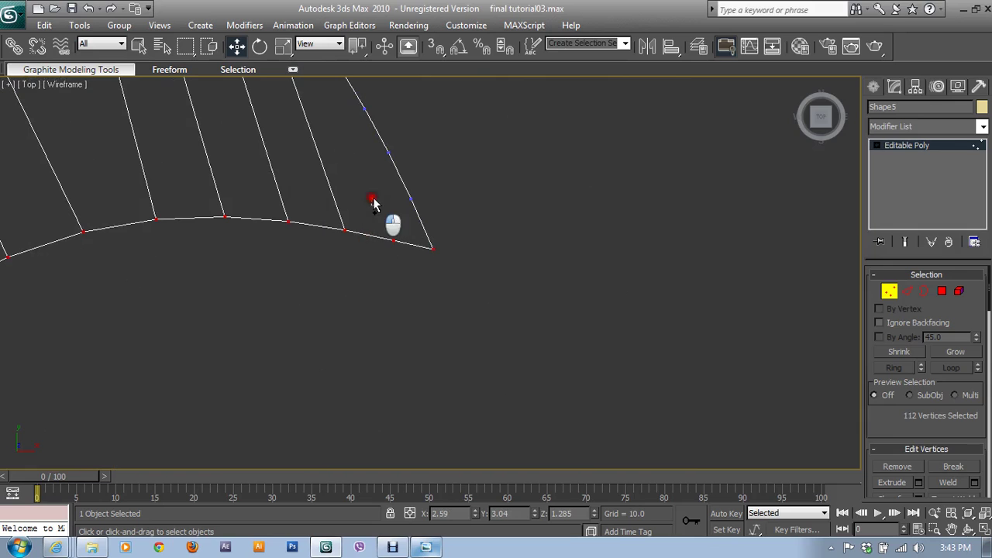
# - Deselect the bottom row of rim vertices in the Front view
pyautogui.hotkey('alt', 'w')
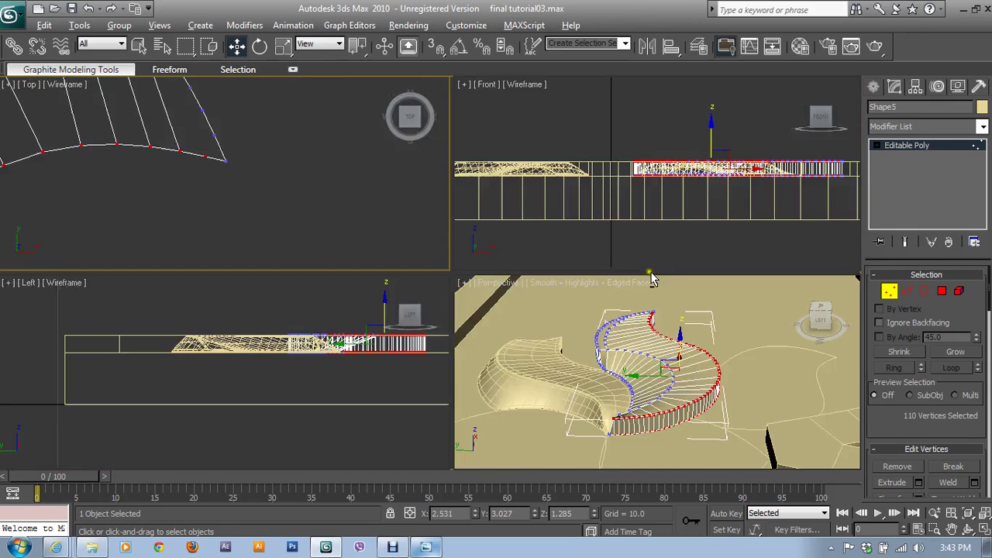
pyautogui.rightClick(716, 224)
pyautogui.hotkey('alt', 'w')
pyautogui.keyDown('alt'); pyautogui.moveTo(356, 273); pyautogui.dragTo(764, 377); pyautogui.keyUp('alt')
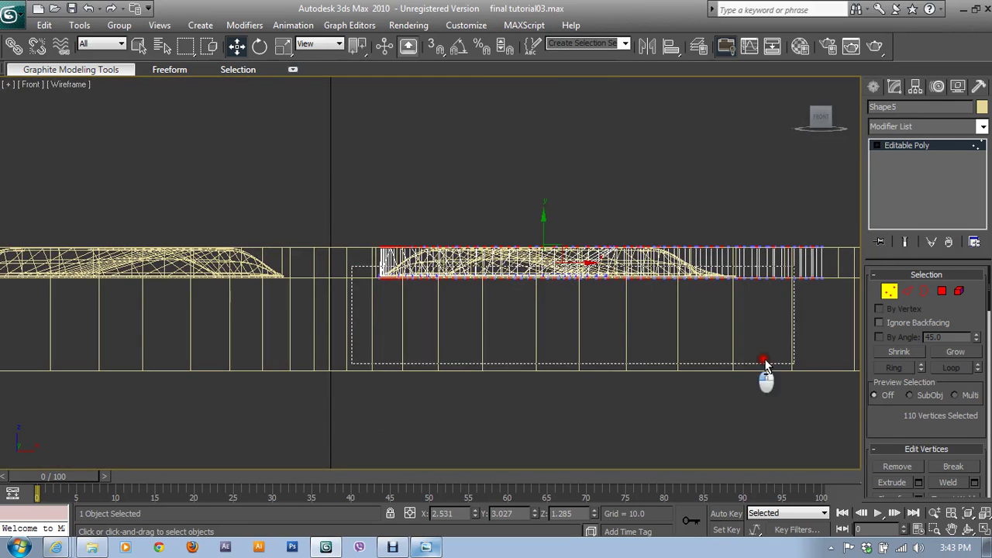
# - Move the 55 selected rim vertices down on Z to 1.128, sloping the edge
pyautogui.hotkey('alt', 'w')
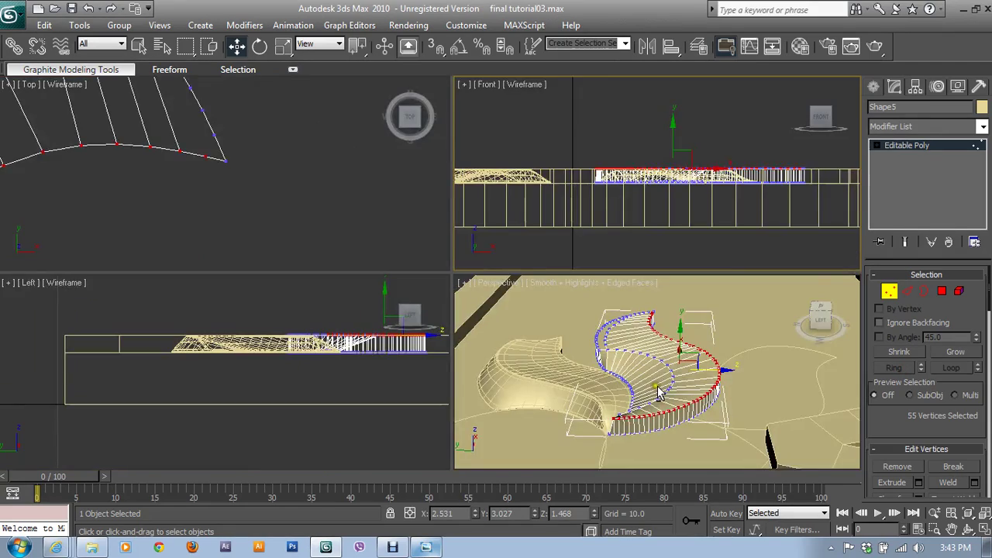
pyautogui.rightClick(630, 343)
pyautogui.hotkey('alt', 'w')
pyautogui.keyDown('alt'); pyautogui.moveTo(578, 349); pyautogui.dragTo(545, 331, button='middle'); pyautogui.keyUp('alt')
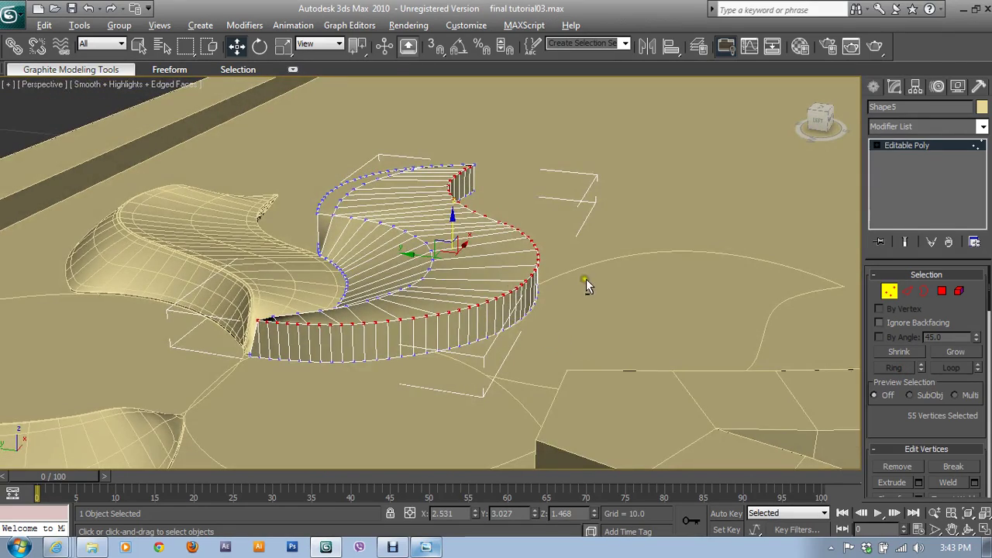
pyautogui.keyDown('alt'); pyautogui.moveTo(586, 285); pyautogui.dragTo(550, 317, button='middle'); pyautogui.keyUp('alt')
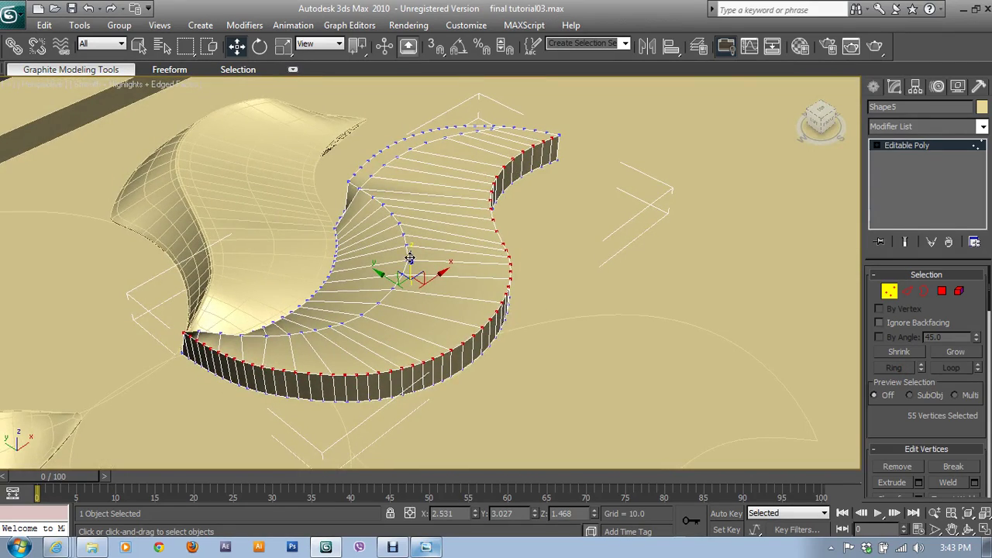
pyautogui.moveTo(409, 258); pyautogui.dragTo(418, 277)
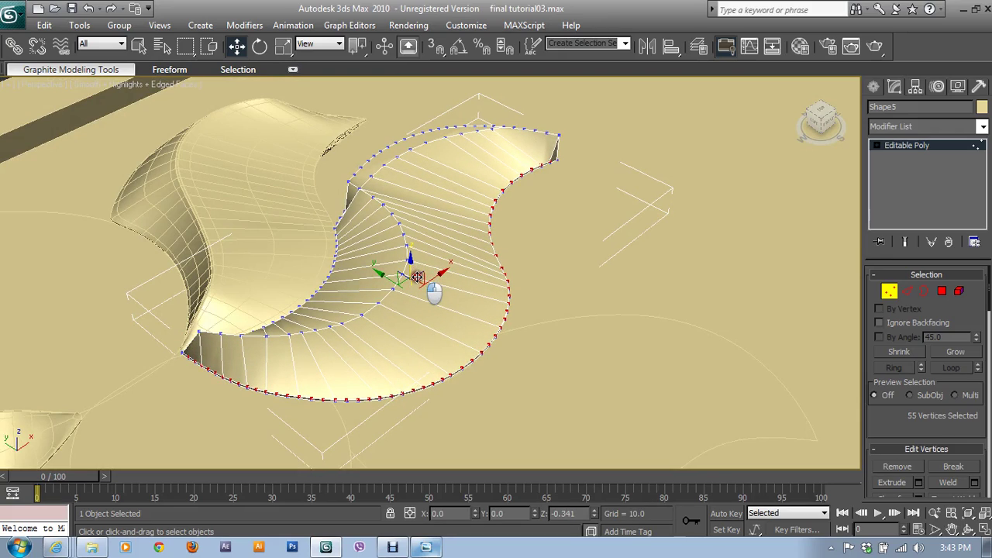
pyautogui.keyDown('alt'); pyautogui.moveTo(418, 277); pyautogui.dragTo(376, 273, button='middle'); pyautogui.keyUp('alt')
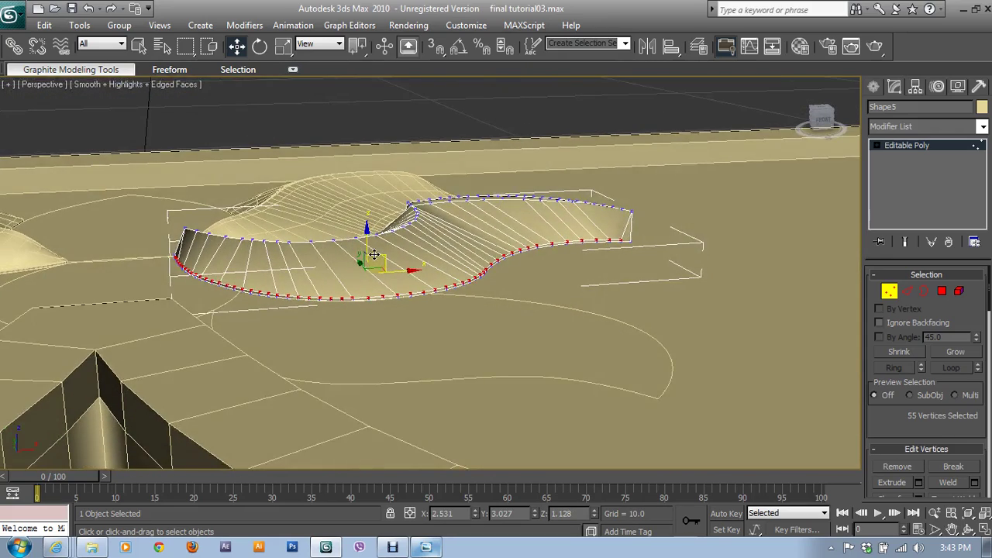
pyautogui.scroll(2, 375, 272)
pyautogui.scroll(2, 333, 271)
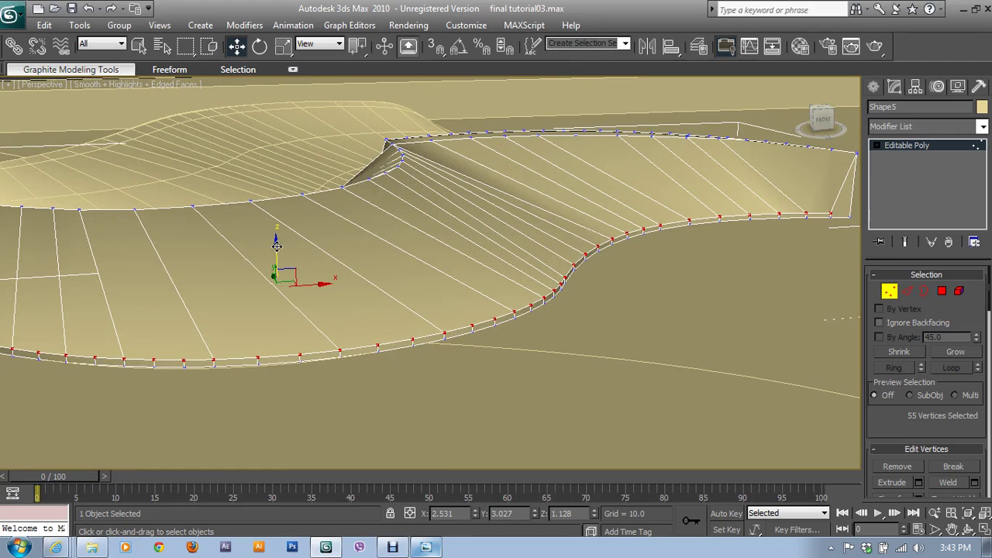
# - Raise and lower the 55 rim vertices on Z, ending at Z 1.468
pyautogui.moveTo(278, 246); pyautogui.dragTo(285, 249)
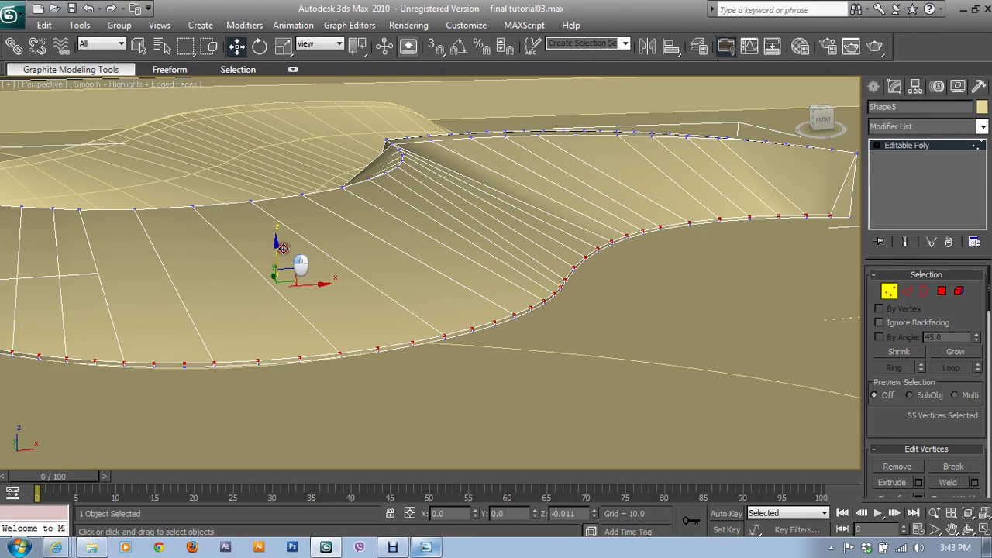
pyautogui.moveTo(522, 279)
pyautogui.keyDown('alt'); pyautogui.mouseDown(button='middle')
pyautogui.moveTo(485, 297)
pyautogui.moveTo(530, 346)
pyautogui.moveTo(421, 290)
pyautogui.moveTo(476, 317)
pyautogui.moveTo(649, 274)
pyautogui.moveTo(592, 291)
pyautogui.moveTo(491, 276)
pyautogui.mouseUp(button='middle'); pyautogui.keyUp('alt')
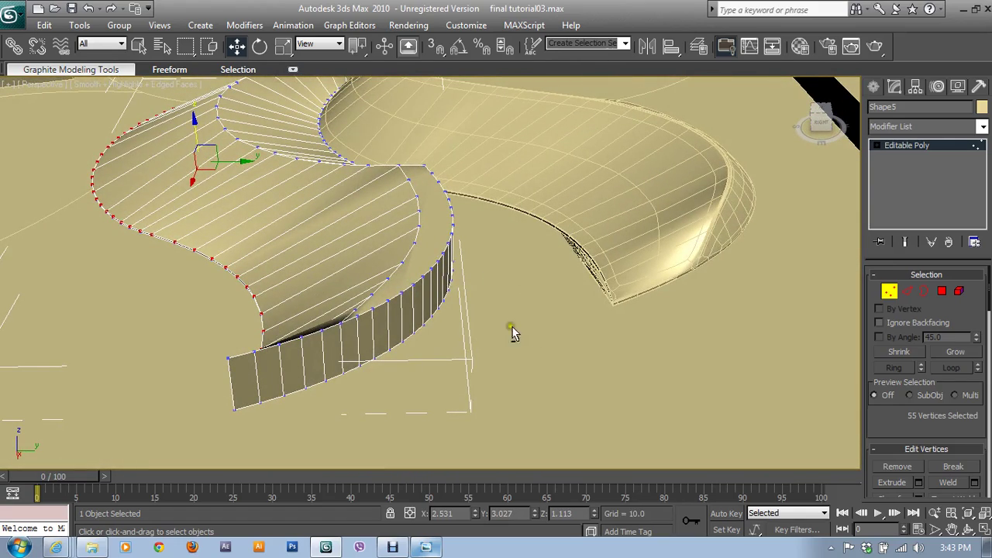
pyautogui.keyDown('alt'); pyautogui.moveTo(383, 360); pyautogui.dragTo(485, 366, button='middle'); pyautogui.keyUp('alt')
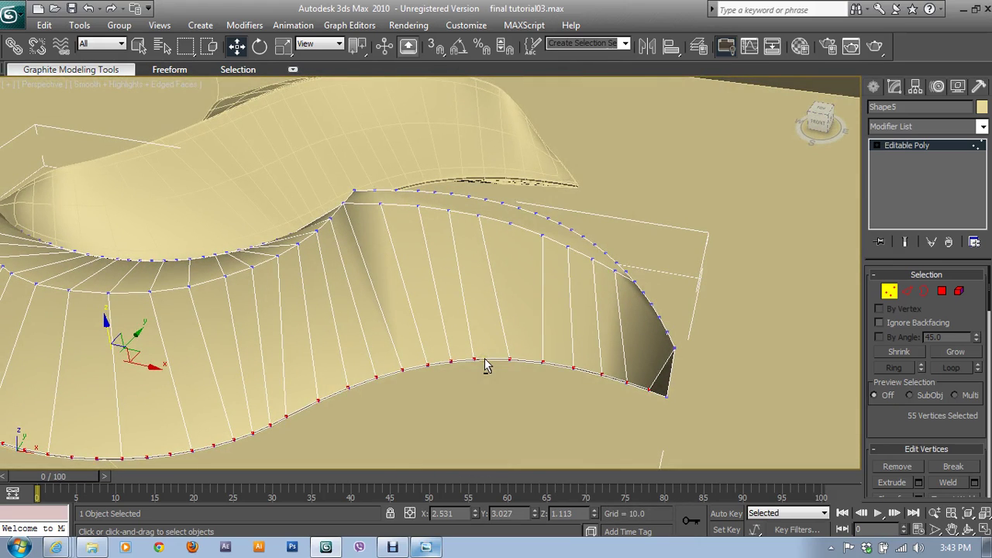
pyautogui.moveTo(518, 355); pyautogui.dragTo(628, 341)
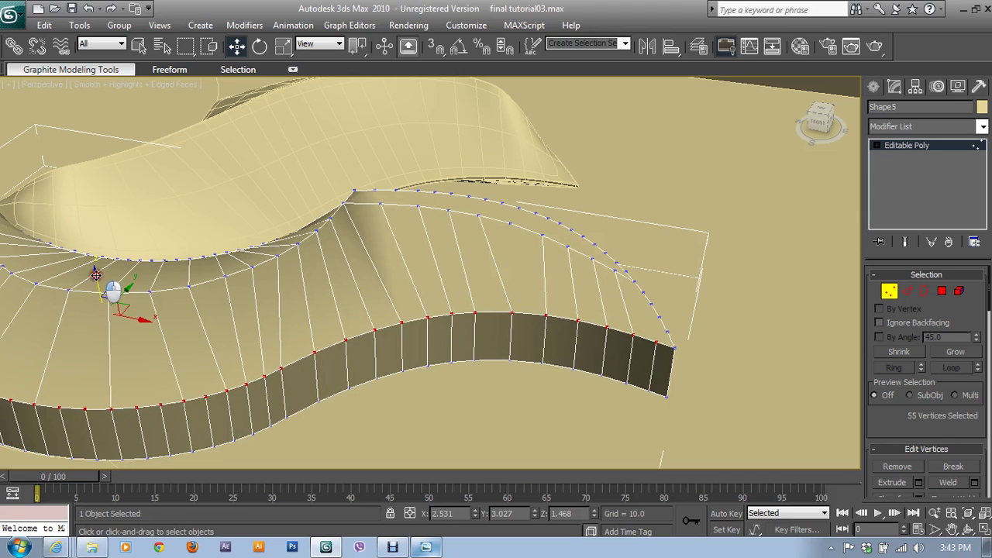
pyautogui.moveTo(98, 284); pyautogui.dragTo(103, 308)
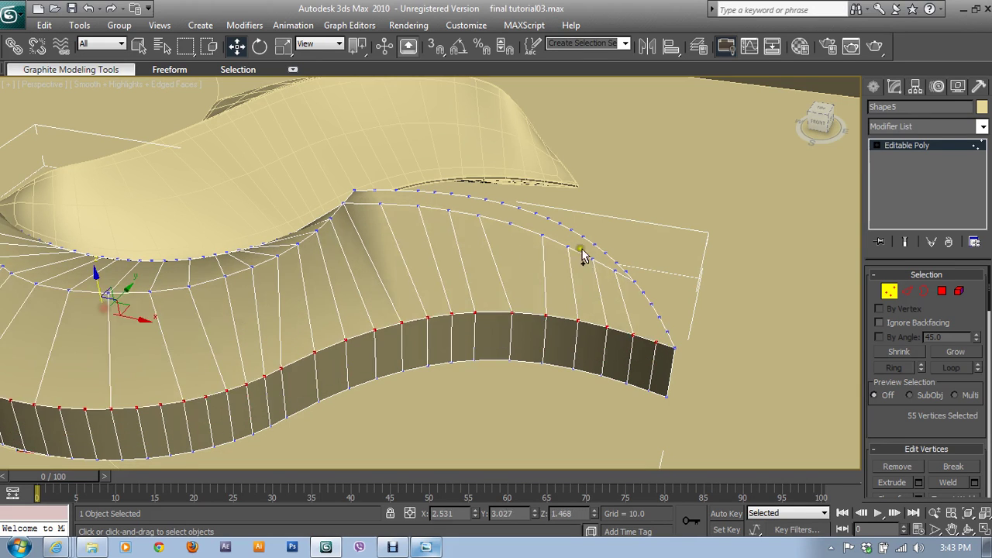
pyautogui.moveTo(580, 255)
pyautogui.keyDown('alt'); pyautogui.mouseDown(button='middle')
pyautogui.moveTo(680, 295)
pyautogui.moveTo(561, 224)
pyautogui.moveTo(627, 285)
pyautogui.mouseUp(button='middle'); pyautogui.keyUp('alt')
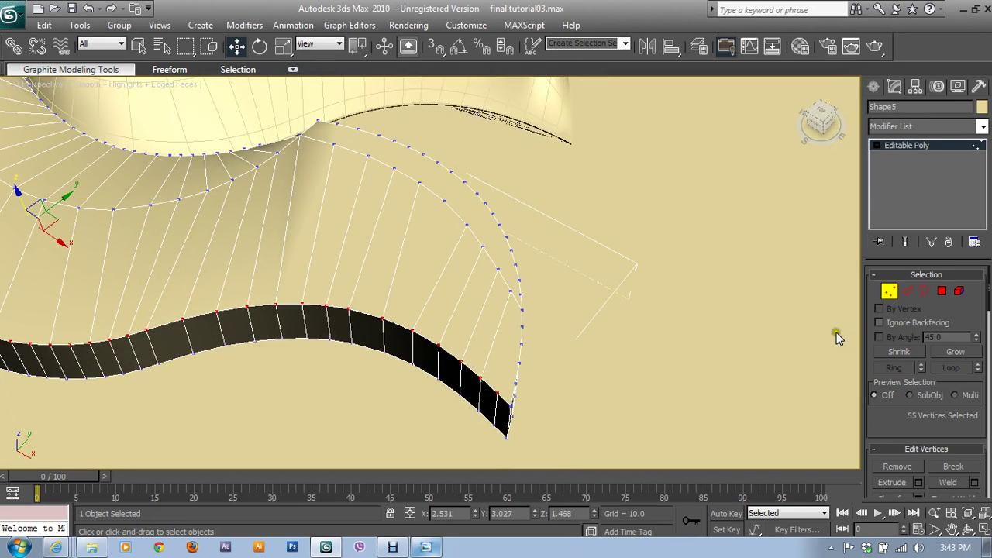
pyautogui.click(508, 292)
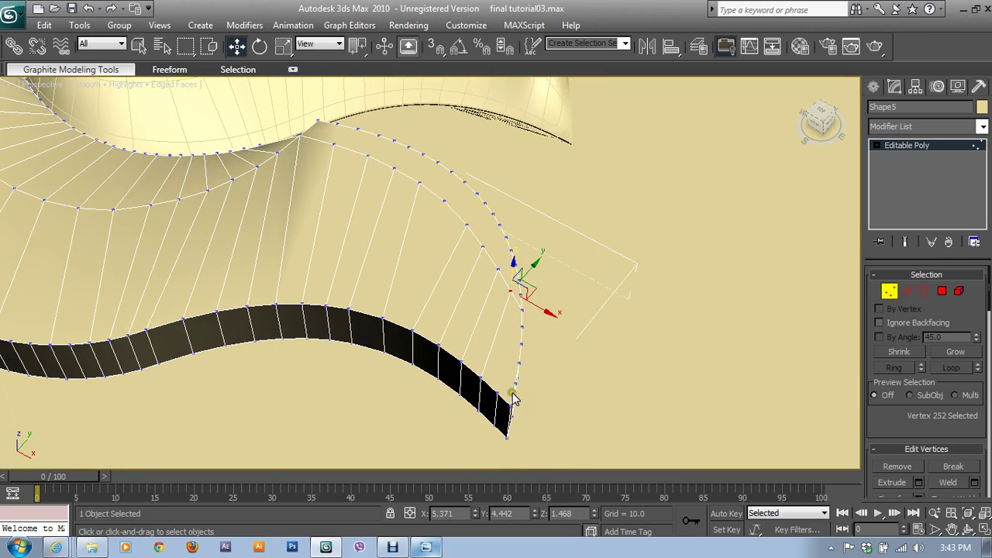
pyautogui.moveTo(516, 411)
pyautogui.keyDown('alt'); pyautogui.mouseDown(button='middle')
pyautogui.moveTo(476, 383)
pyautogui.moveTo(447, 388)
pyautogui.mouseUp(button='middle'); pyautogui.keyUp('alt')
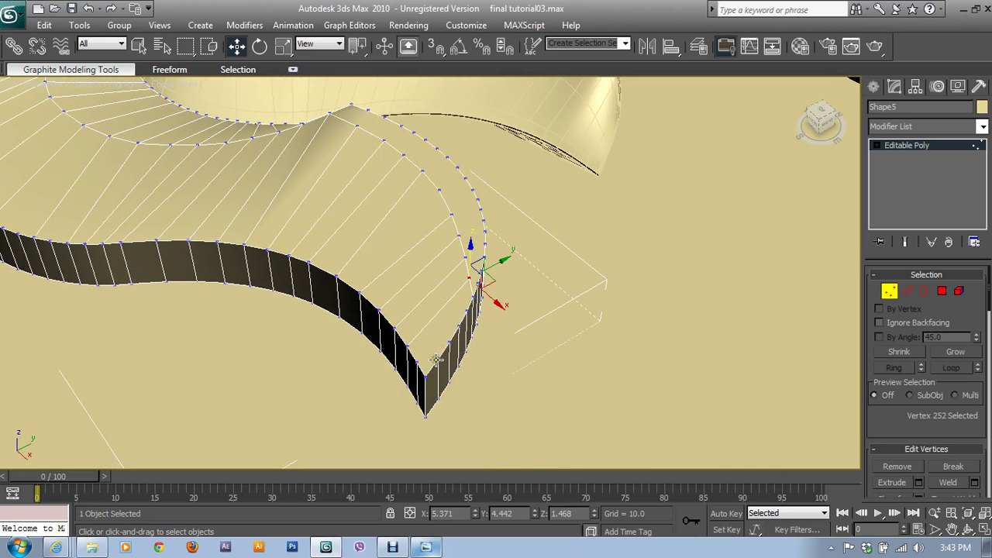
pyautogui.keyDown('ctrl'); pyautogui.click(436, 359); pyautogui.keyUp('ctrl')
pyautogui.scroll(-2, 934, 482)
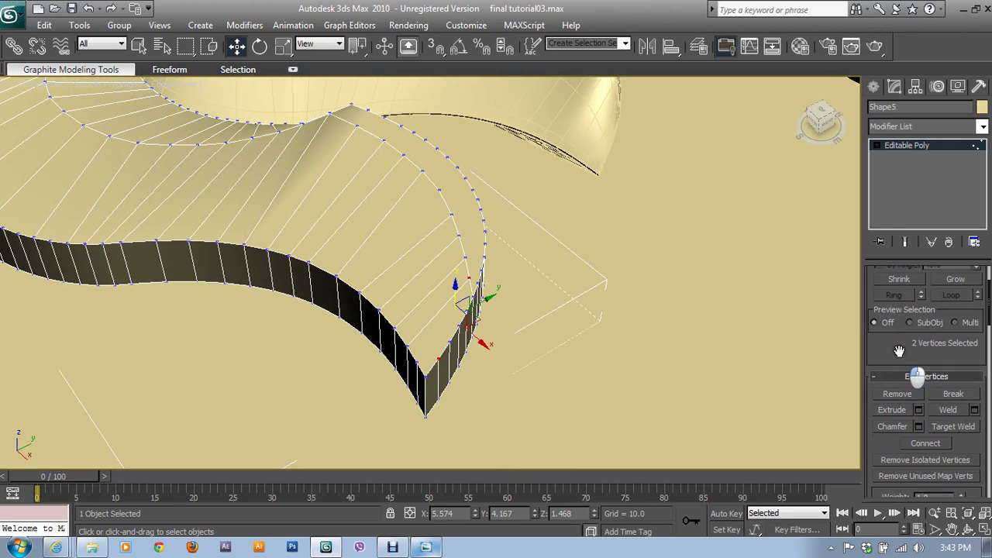
pyautogui.click(926, 444)
pyautogui.scroll(2, 510, 341)
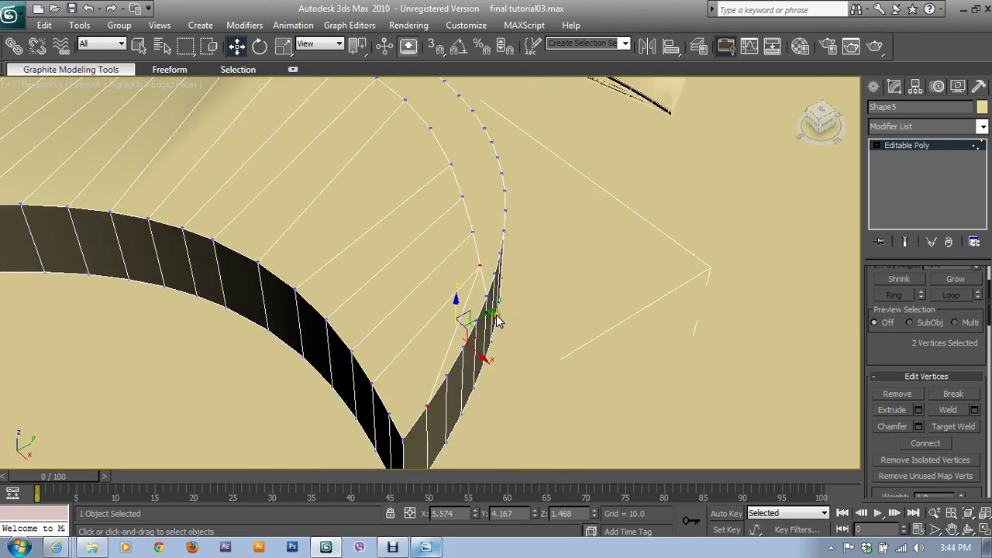
pyautogui.keyDown('alt'); pyautogui.moveTo(541, 335); pyautogui.dragTo(532, 357, button='middle'); pyautogui.keyUp('alt')
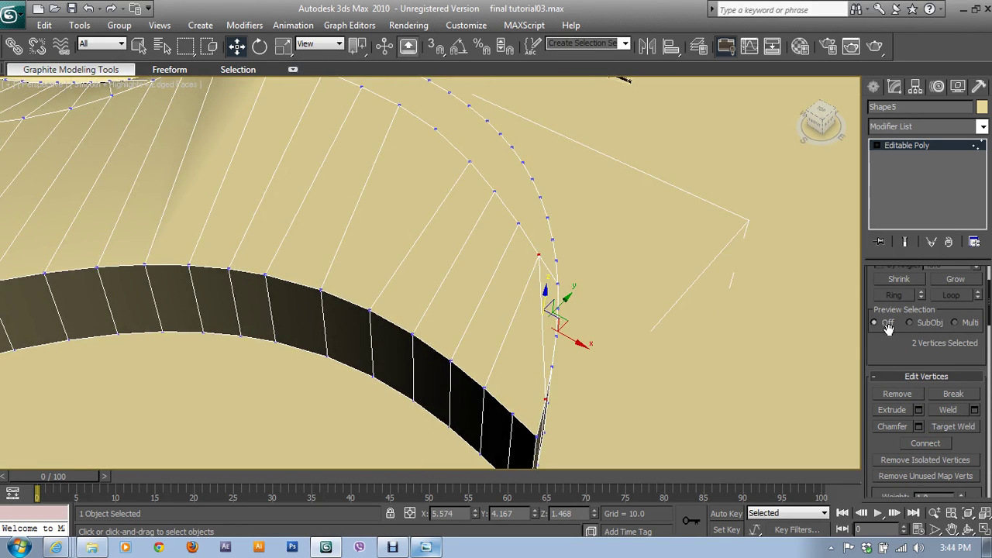
pyautogui.hotkey('alt', 'w')
pyautogui.rightClick(138, 186)
pyautogui.hotkey('alt', 'w')
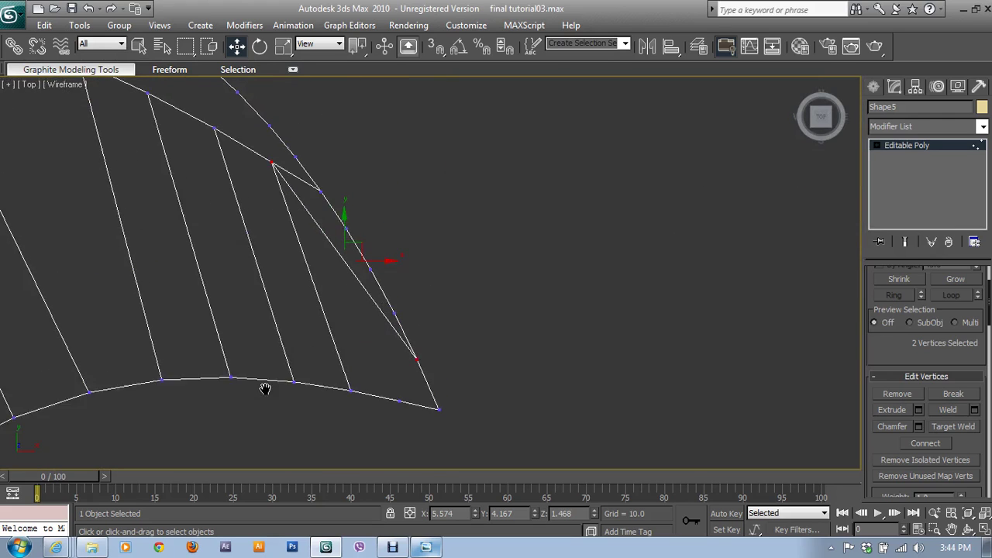
pyautogui.scroll(1, 930, 335)
pyautogui.scroll(1, 904, 332)
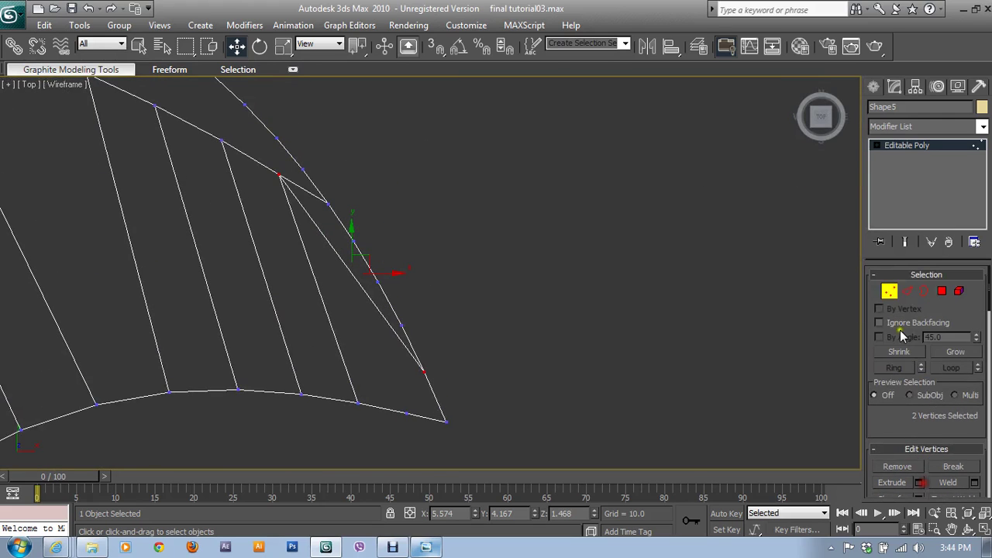
pyautogui.click(904, 290)
pyautogui.scroll(-2, 915, 419)
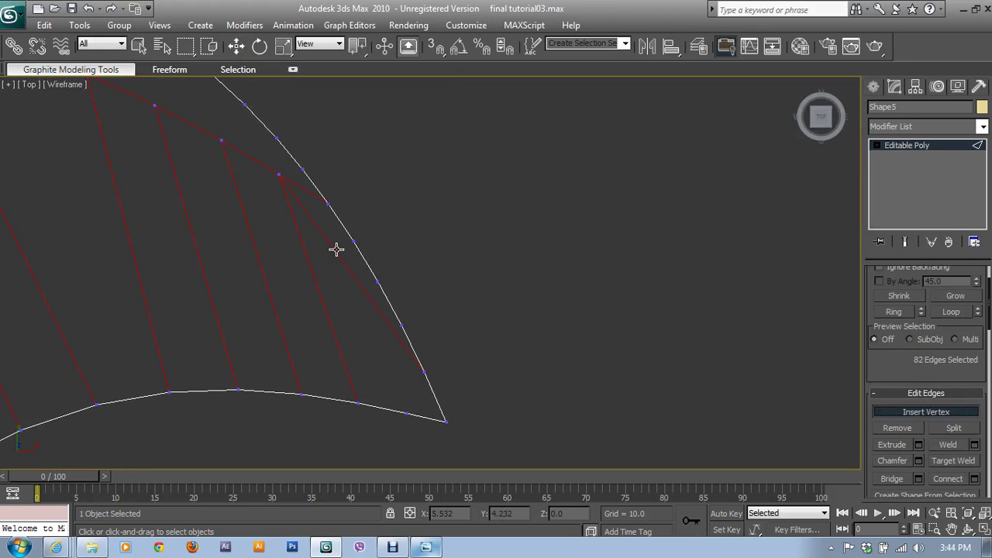
pyautogui.press('w')
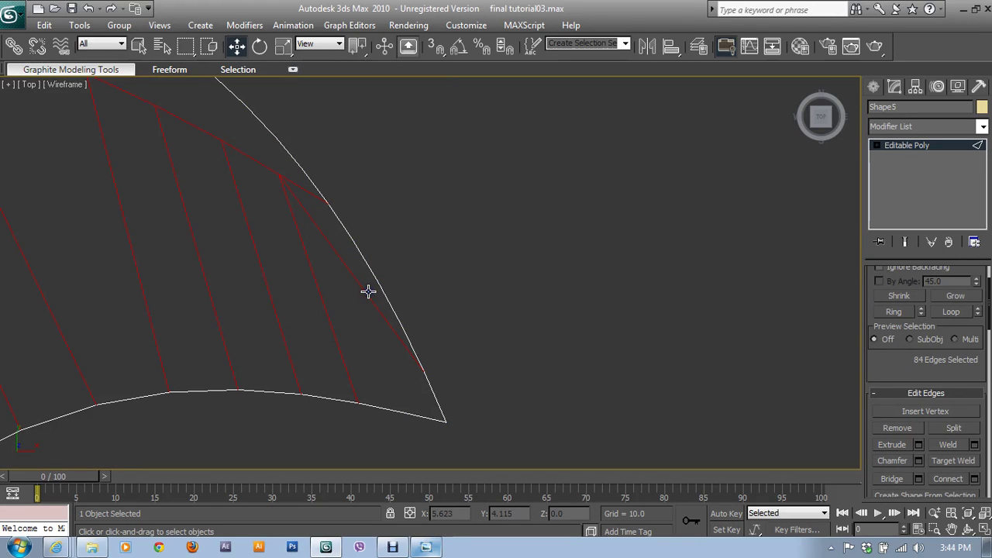
pyautogui.press('1')
pyautogui.click(329, 204)
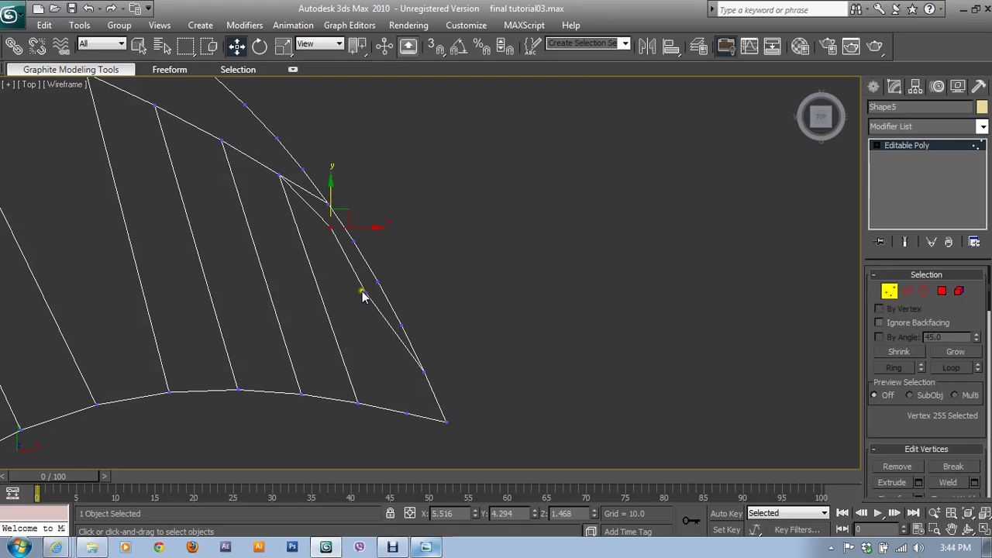
pyautogui.moveTo(362, 292)
pyautogui.mouseDown()
pyautogui.moveTo(365, 225)
pyautogui.moveTo(330, 191)
pyautogui.moveTo(331, 208)
pyautogui.mouseUp()
pyautogui.click(331, 210)
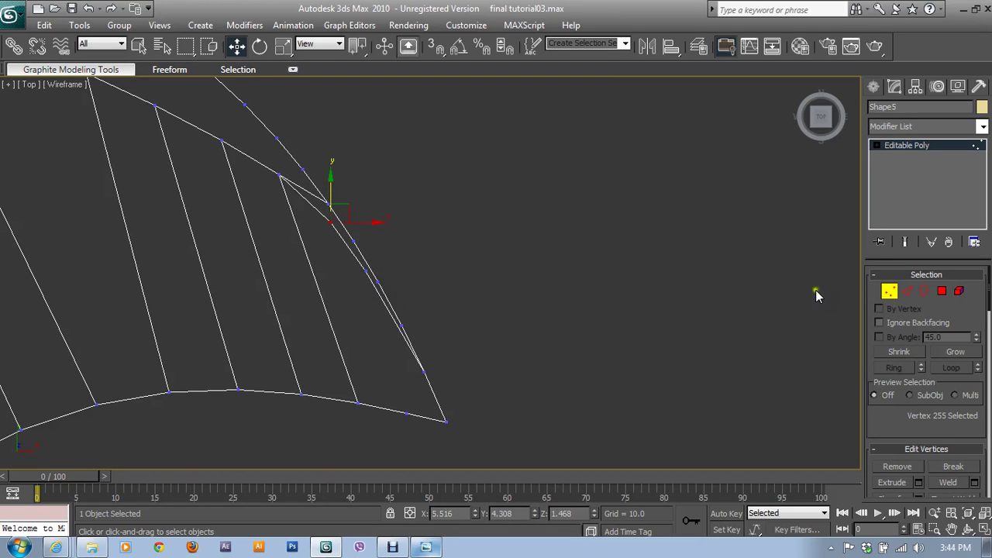
pyautogui.click(906, 291)
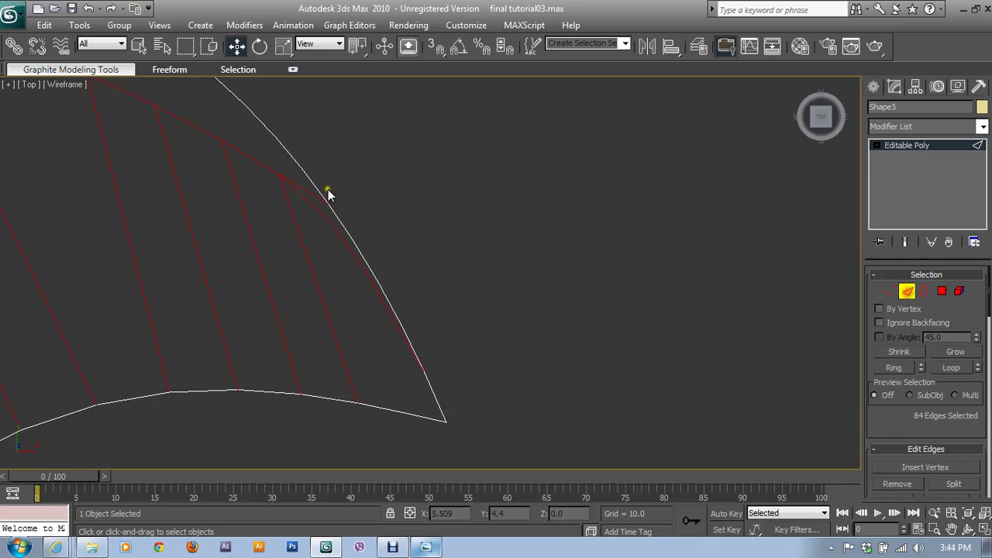
pyautogui.click(905, 481)
pyautogui.click(348, 233)
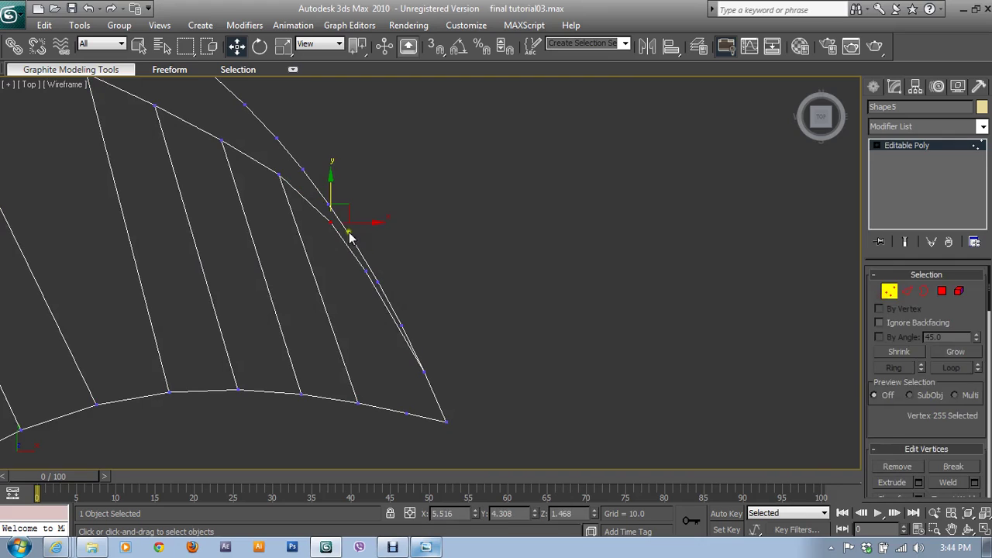
pyautogui.keyDown('ctrl'); pyautogui.click(403, 417); pyautogui.keyUp('ctrl')
pyautogui.scroll(-3, 890, 429)
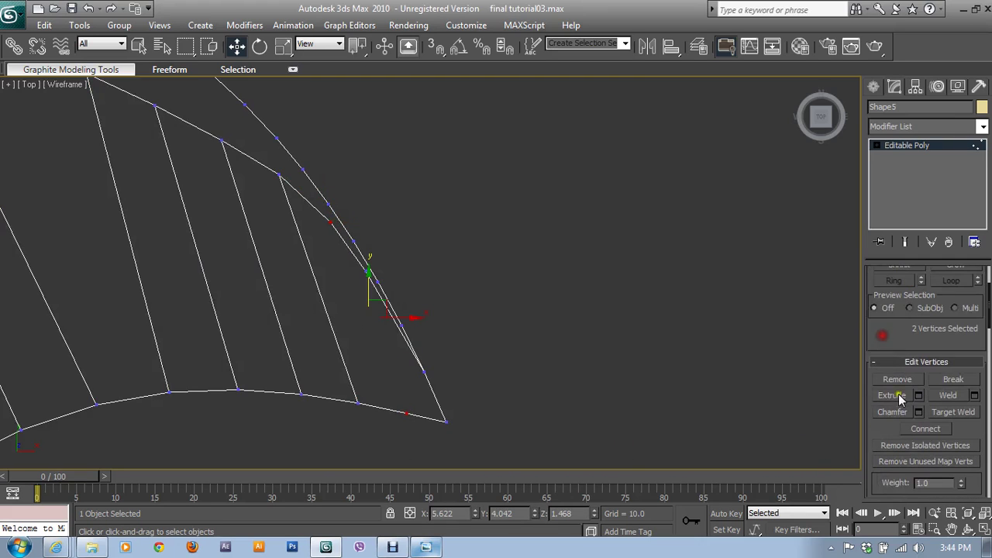
pyautogui.click(925, 429)
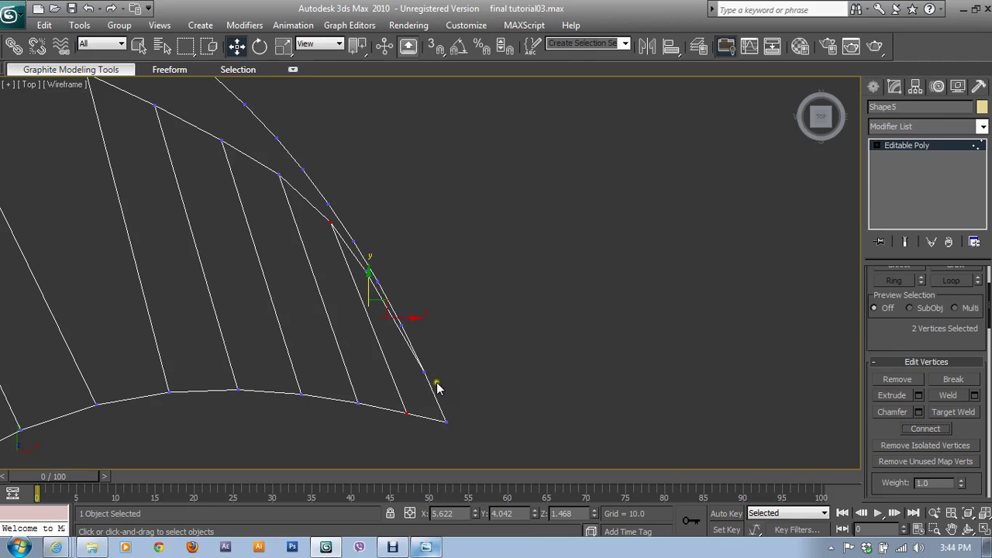
pyautogui.click(915, 153)
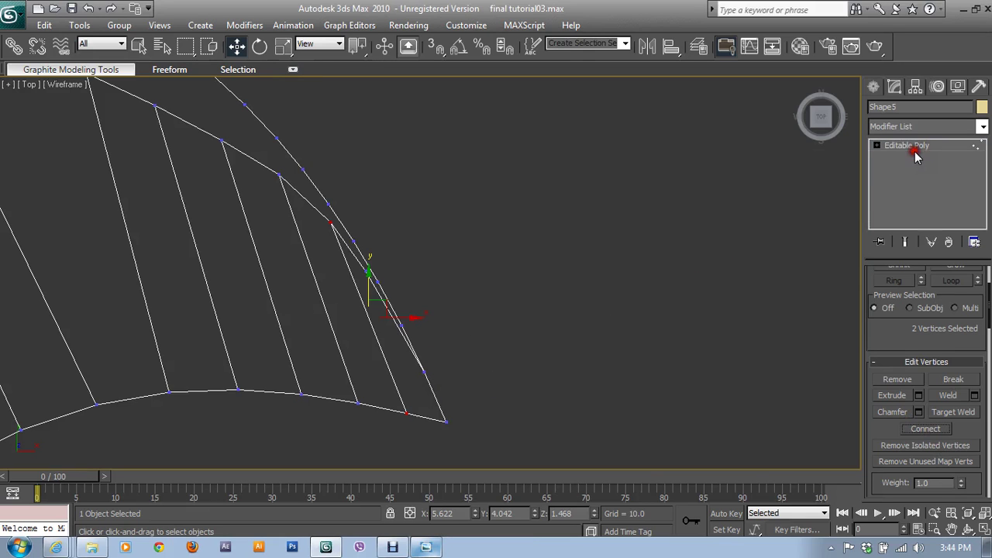
pyautogui.hotkey('alt', 'w')
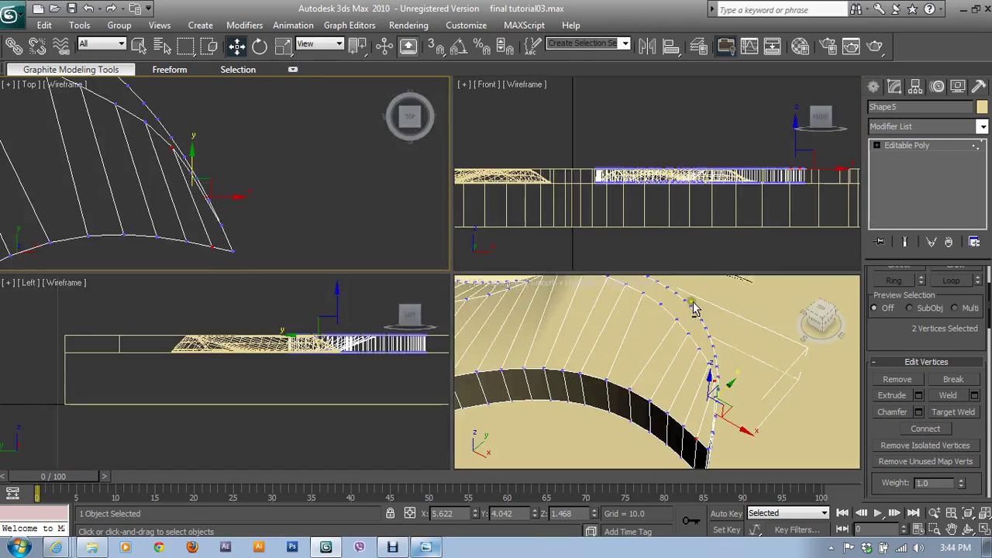
pyautogui.hotkey('alt', 'w')
pyautogui.click(915, 150)
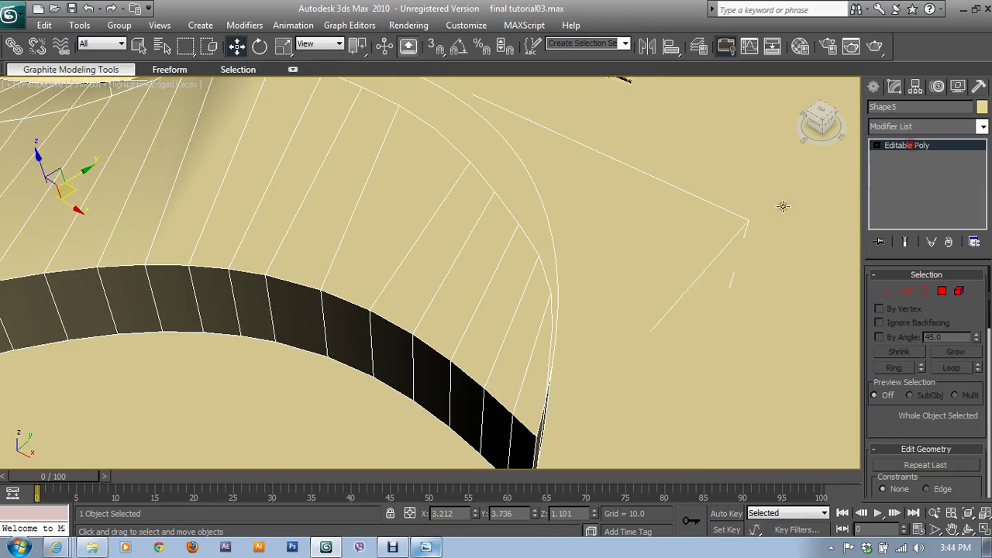
pyautogui.keyDown('alt'); pyautogui.moveTo(608, 282); pyautogui.dragTo(698, 205, button='middle'); pyautogui.keyUp('alt')
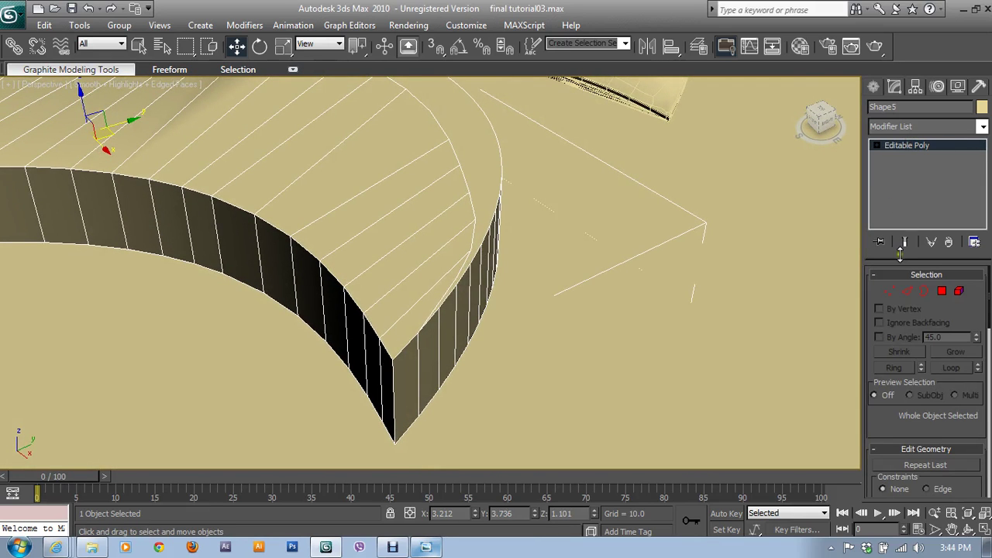
pyautogui.click(890, 291)
pyautogui.moveTo(365, 333); pyautogui.dragTo(434, 465)
pyautogui.keyDown('alt'); pyautogui.moveTo(658, 303); pyautogui.dragTo(576, 295, button='middle'); pyautogui.keyUp('alt')
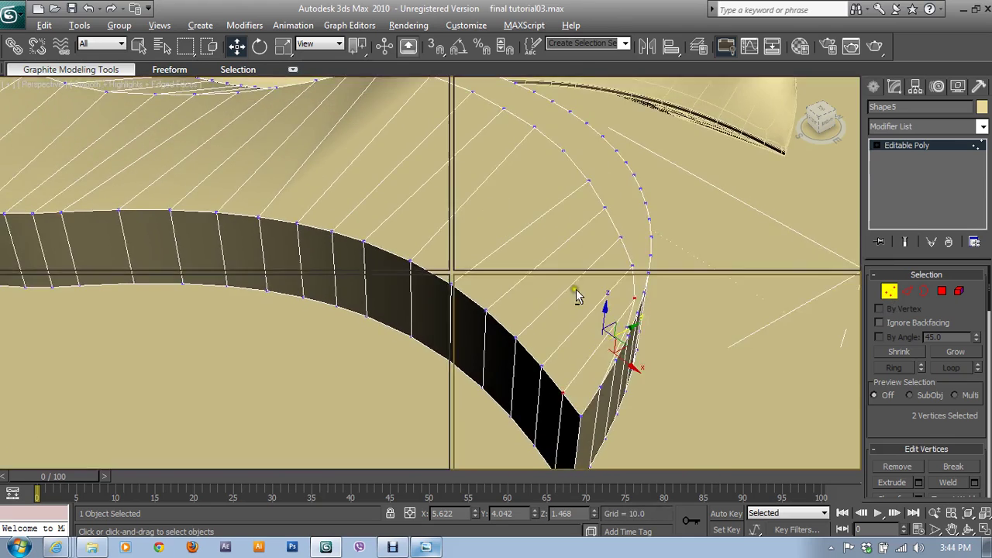
pyautogui.hotkey('alt', 'w')
pyautogui.rightClick(580, 155)
pyautogui.hotkey('alt', 'w')
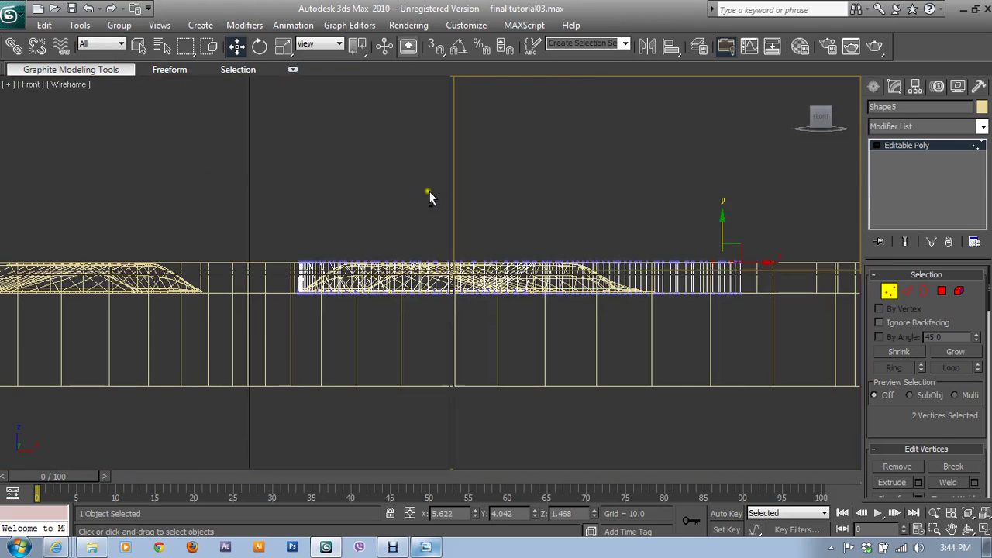
pyautogui.hotkey('alt', 'w')
pyautogui.rightClick(181, 251)
pyautogui.hotkey('alt', 'w')
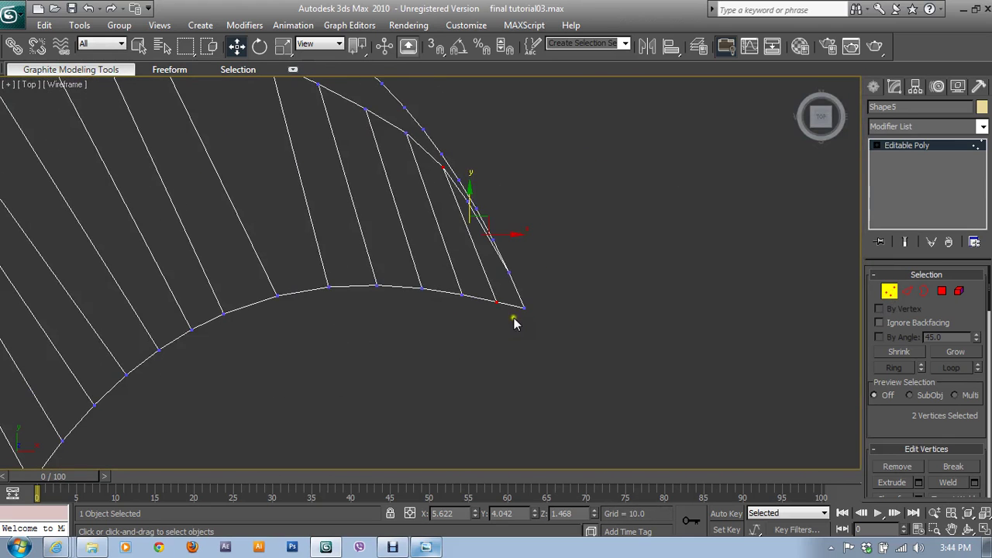
# - Box-select the rim vertices along both the lower and upper arcs in Top view
pyautogui.moveTo(536, 300); pyautogui.dragTo(266, 342)
pyautogui.moveTo(230, 251); pyautogui.dragTo(437, 321)
pyautogui.moveTo(479, 334); pyautogui.dragTo(500, 114, button='middle')
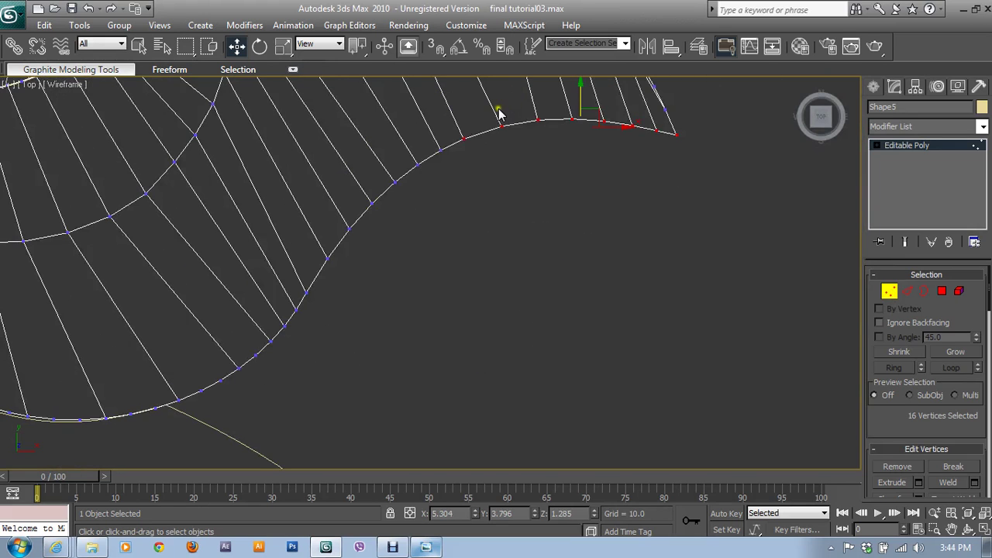
pyautogui.keyDown('ctrl'); pyautogui.moveTo(476, 134); pyautogui.dragTo(288, 337); pyautogui.keyUp('ctrl')
pyautogui.moveTo(288, 337); pyautogui.dragTo(525, 209, button='middle')
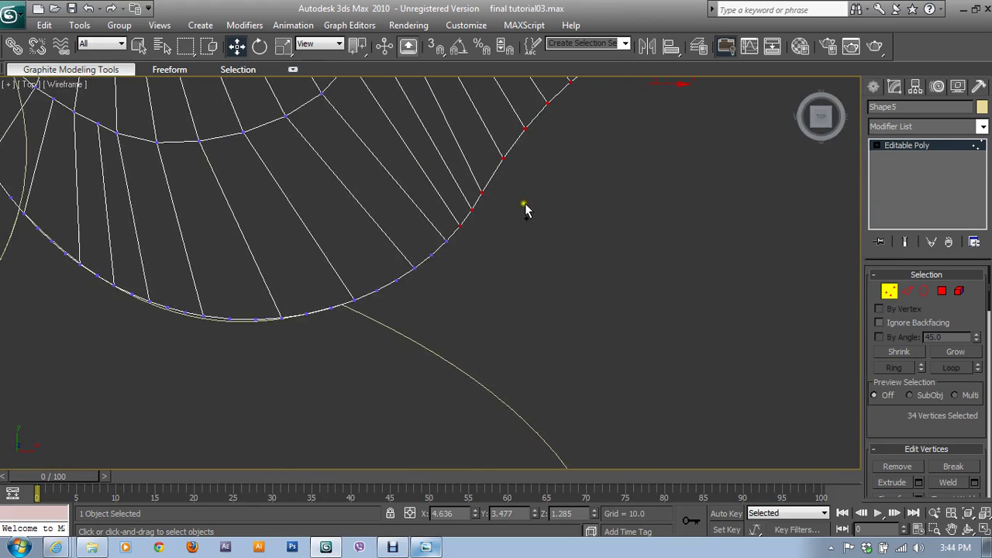
pyautogui.keyDown('ctrl'); pyautogui.moveTo(525, 210); pyautogui.dragTo(83, 348); pyautogui.keyUp('ctrl')
pyautogui.moveTo(89, 349); pyautogui.dragTo(404, 382, button='middle')
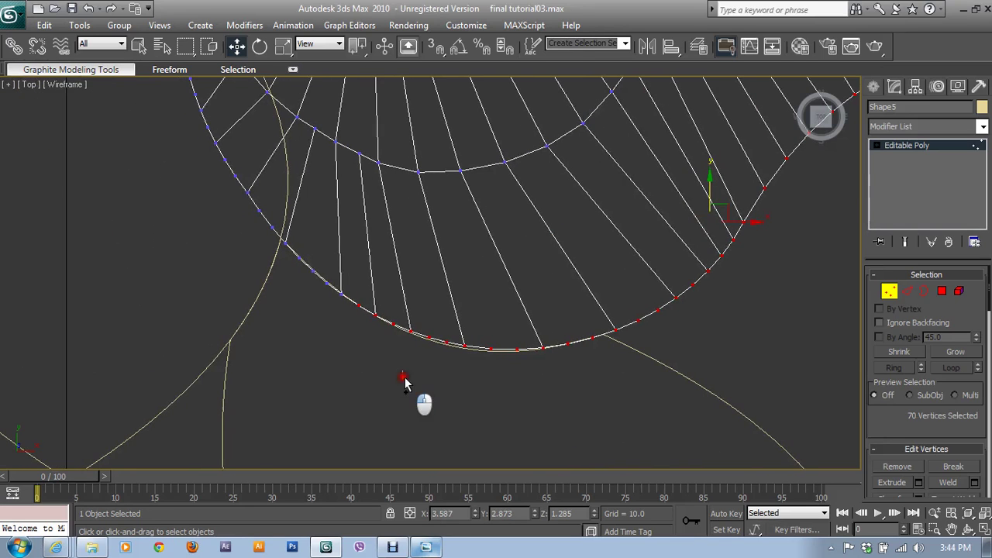
pyautogui.keyDown('ctrl'); pyautogui.moveTo(404, 381); pyautogui.dragTo(277, 237); pyautogui.keyUp('ctrl')
pyautogui.moveTo(215, 204); pyautogui.dragTo(362, 320, button='middle')
pyautogui.keyDown('ctrl'); pyautogui.moveTo(310, 203); pyautogui.dragTo(391, 329); pyautogui.keyUp('ctrl')
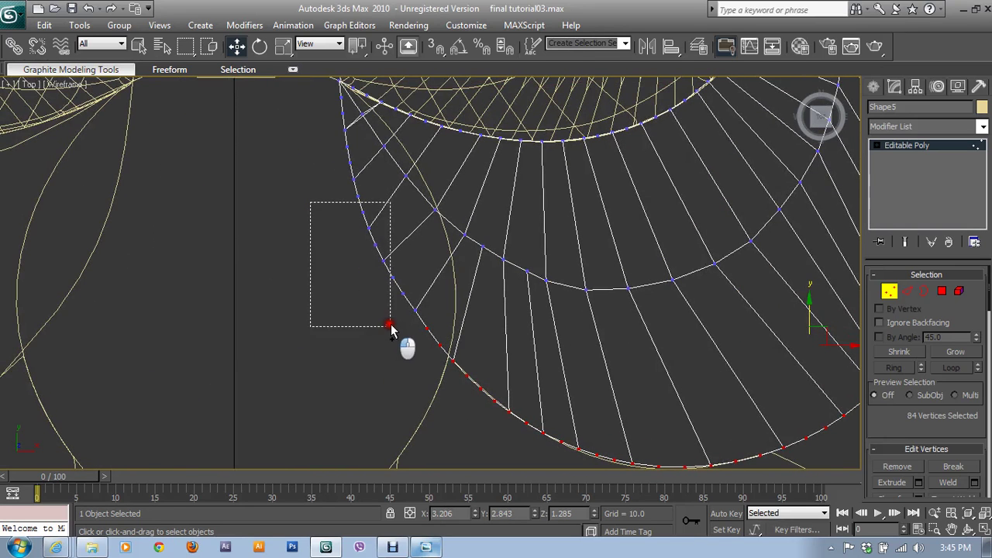
pyautogui.moveTo(432, 355); pyautogui.dragTo(325, 220, button='middle')
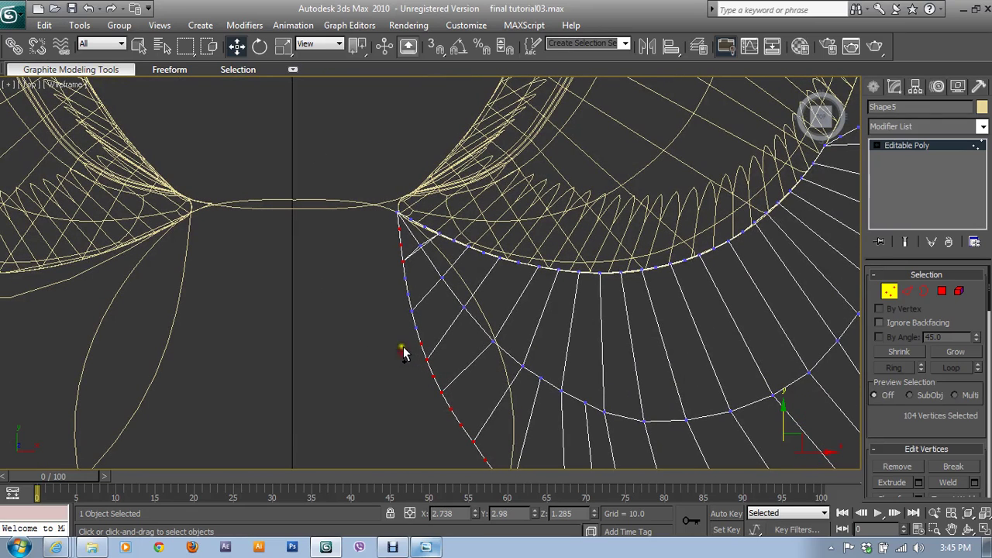
pyautogui.keyDown('ctrl'); pyautogui.moveTo(368, 283); pyautogui.dragTo(410, 337); pyautogui.keyUp('ctrl')
pyautogui.keyDown('ctrl'); pyautogui.click(393, 262); pyautogui.keyUp('ctrl')
# - Drop the lower vertex row from the selection in the Front view
pyautogui.hotkey('alt', 'w')
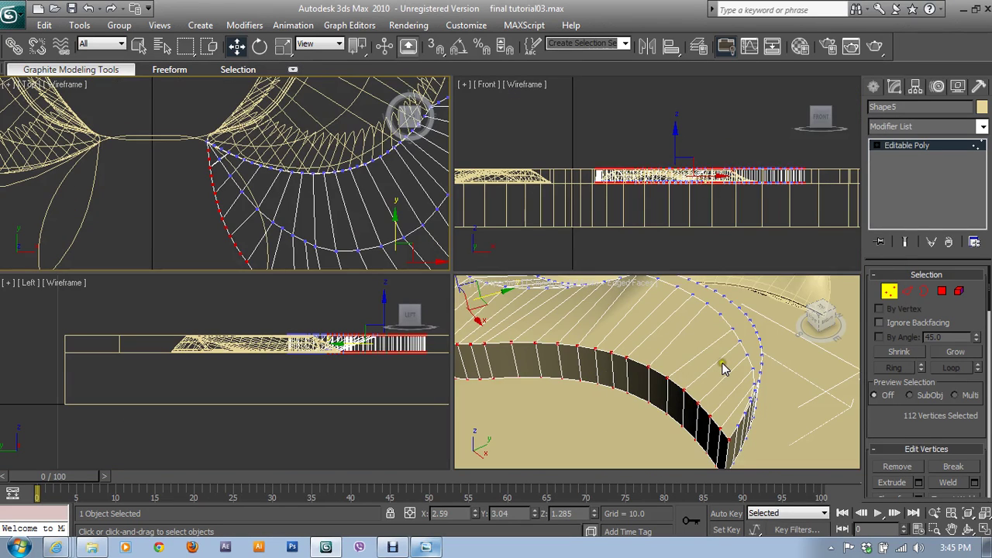
pyautogui.rightClick(743, 226)
pyautogui.hotkey('alt', 'w')
pyautogui.moveTo(266, 284)
pyautogui.mouseDown()
pyautogui.moveTo(766, 383)
pyautogui.moveTo(763, 358)
pyautogui.mouseUp()
pyautogui.hotkey('alt', 'w')
pyautogui.rightClick(728, 380)
pyautogui.hotkey('alt', 'w')
# - Move the selected rim vertices down on Z so the surface slopes toward the outer rim
pyautogui.moveTo(727, 380); pyautogui.dragTo(546, 338, button='middle')
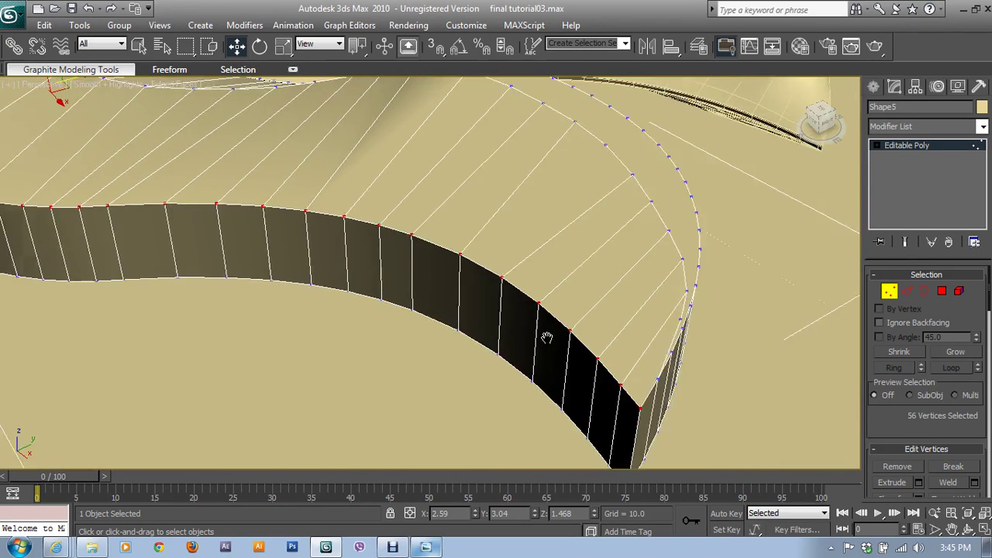
pyautogui.scroll(-3, 594, 364)
pyautogui.moveTo(201, 130); pyautogui.dragTo(215, 166)
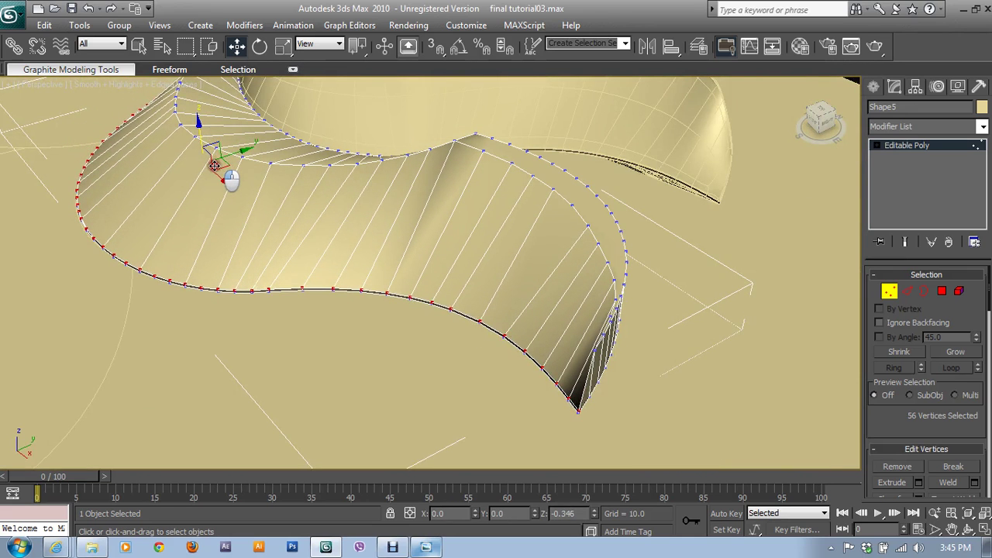
pyautogui.keyDown('alt'); pyautogui.moveTo(215, 166); pyautogui.dragTo(334, 208, button='middle'); pyautogui.keyUp('alt')
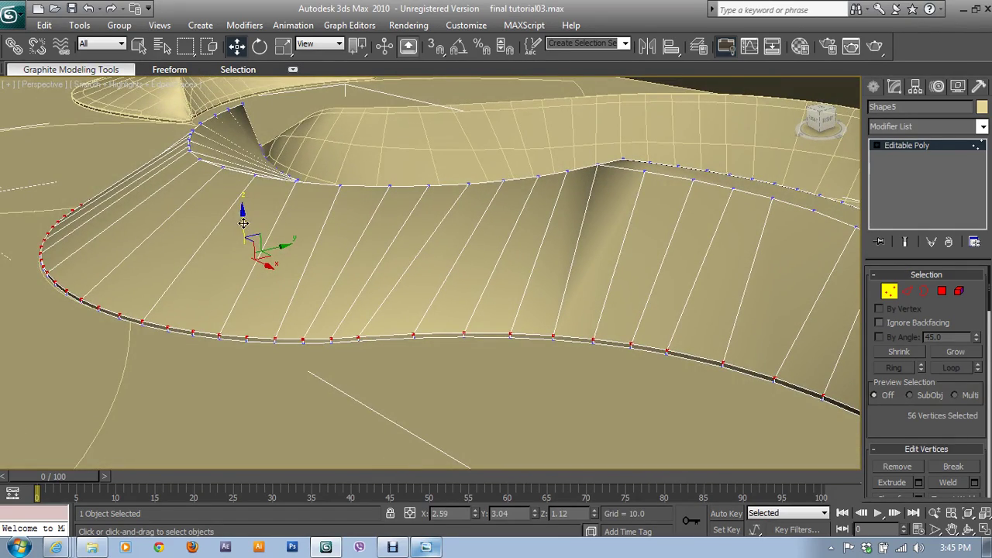
pyautogui.moveTo(242, 223)
pyautogui.keyDown('alt'); pyautogui.mouseDown(button='middle')
pyautogui.moveTo(421, 328)
pyautogui.moveTo(481, 318)
pyautogui.moveTo(496, 299)
pyautogui.moveTo(400, 317)
pyautogui.moveTo(481, 284)
pyautogui.mouseUp(button='middle'); pyautogui.keyUp('alt')
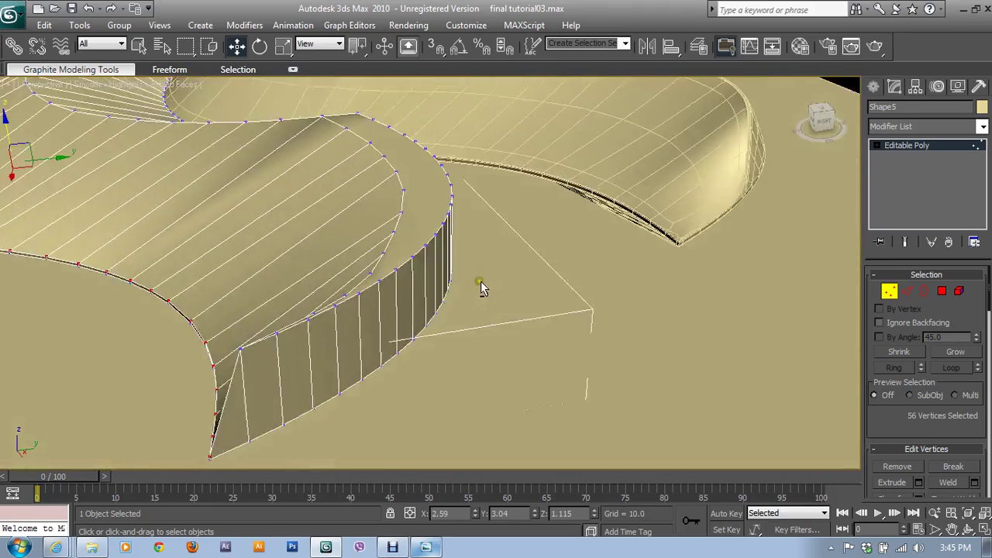
# - Box-select a different row of vertices in the maximized Front view
pyautogui.hotkey('alt', 'w')
pyautogui.rightClick(698, 159)
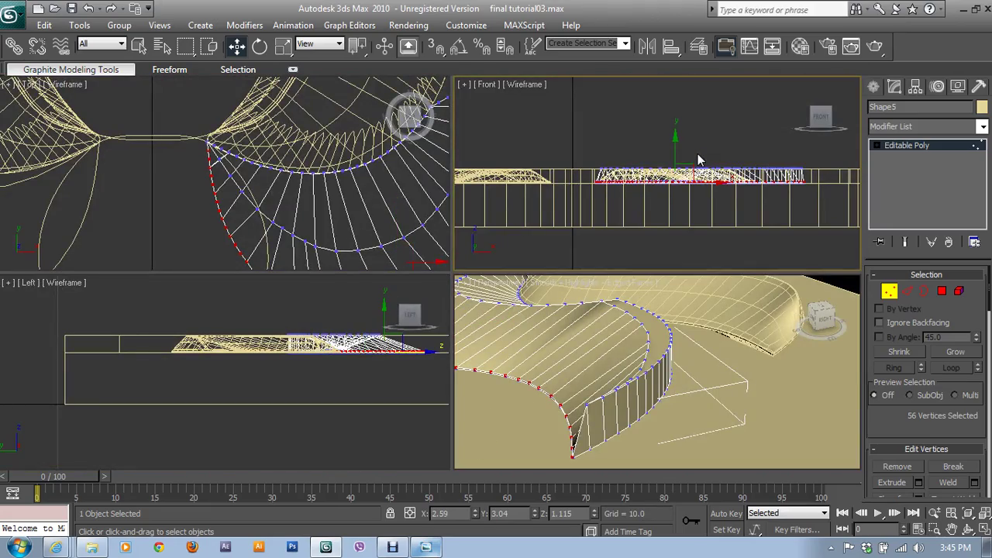
pyautogui.hotkey('alt', 'w')
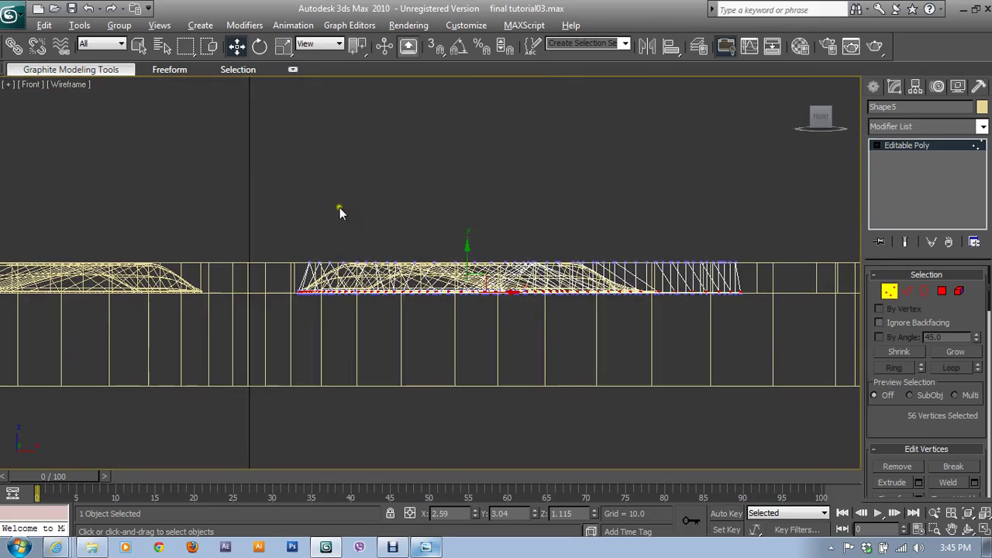
pyautogui.moveTo(250, 204)
pyautogui.mouseDown()
pyautogui.moveTo(665, 287)
pyautogui.moveTo(786, 277)
pyautogui.mouseUp()
pyautogui.hotkey('alt', 'w')
# - In Top view, add a bottom-edge vertex and remove inner-arc vertices from the selection
pyautogui.scroll(2, 330, 217)
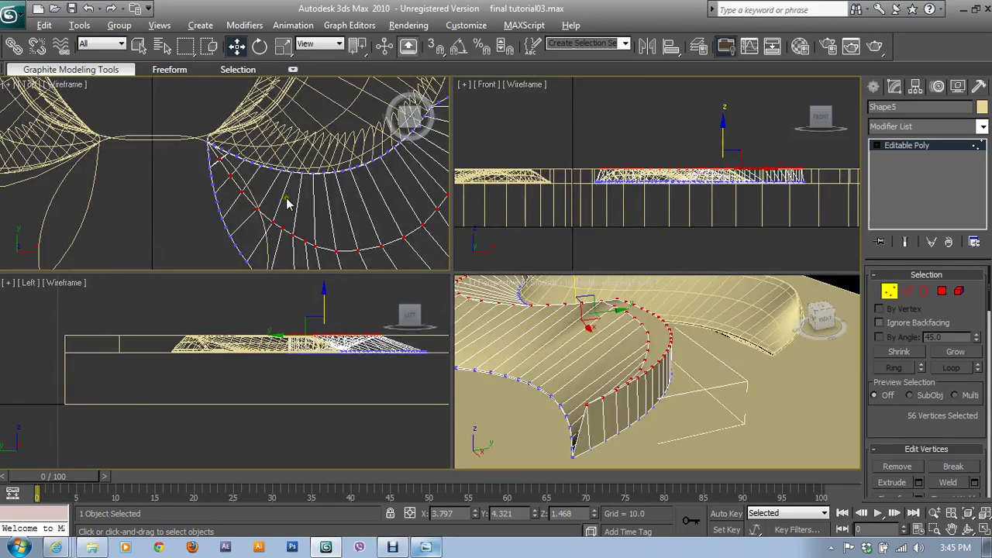
pyautogui.hotkey('alt', 'w')
pyautogui.scroll(-2, 232, 277)
pyautogui.click(458, 420)
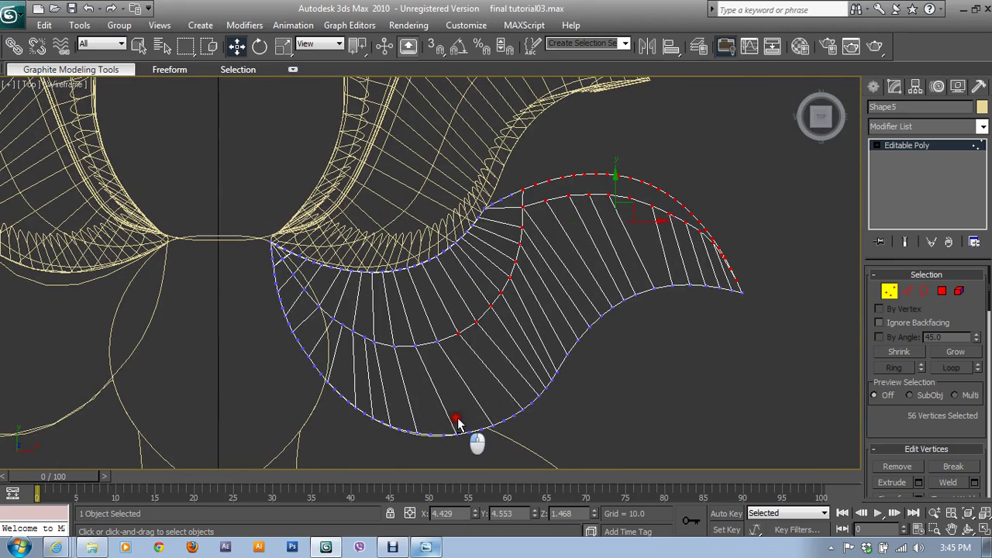
pyautogui.scroll(3, 450, 406)
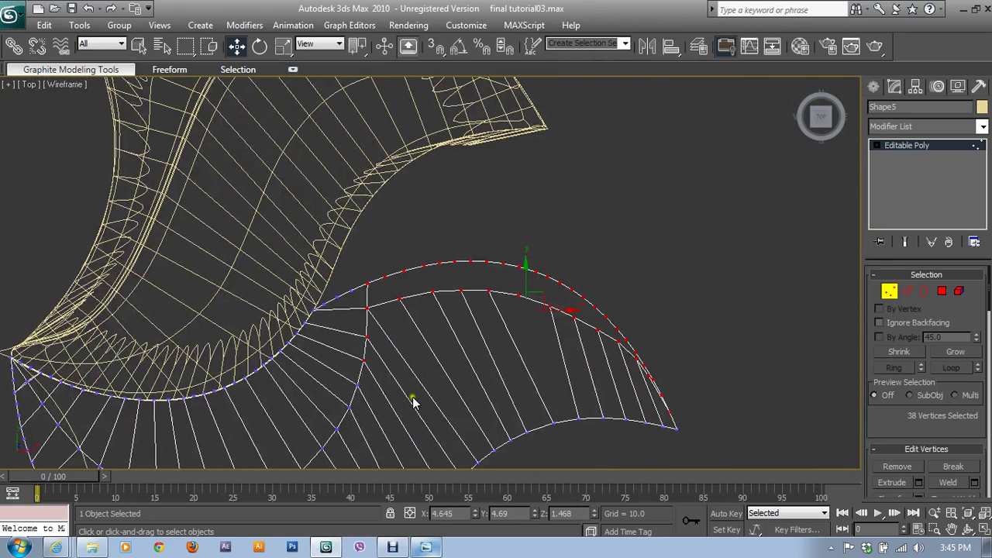
pyautogui.keyDown('alt'); pyautogui.click(354, 305); pyautogui.keyUp('alt')
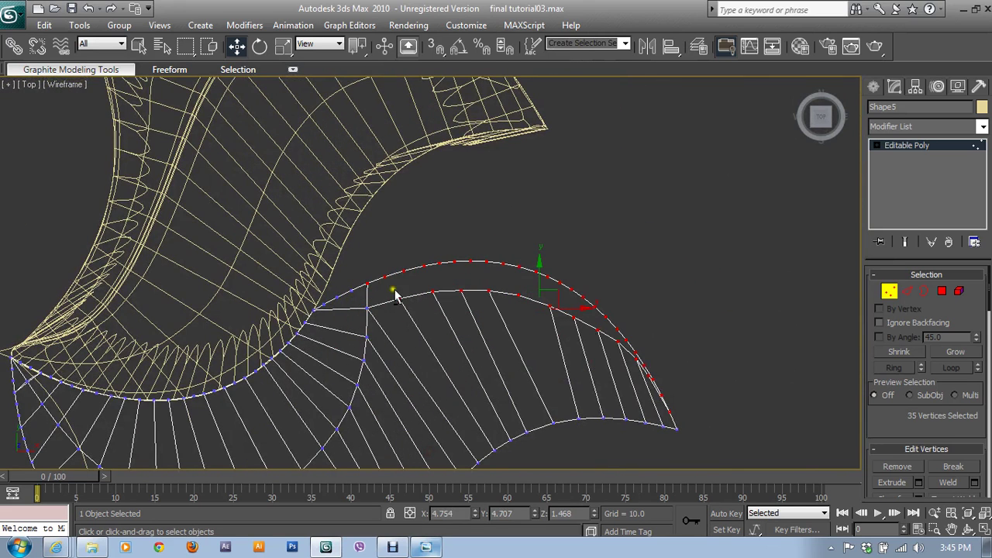
pyautogui.moveTo(391, 283); pyautogui.dragTo(539, 336)
pyautogui.scroll(2, 481, 326)
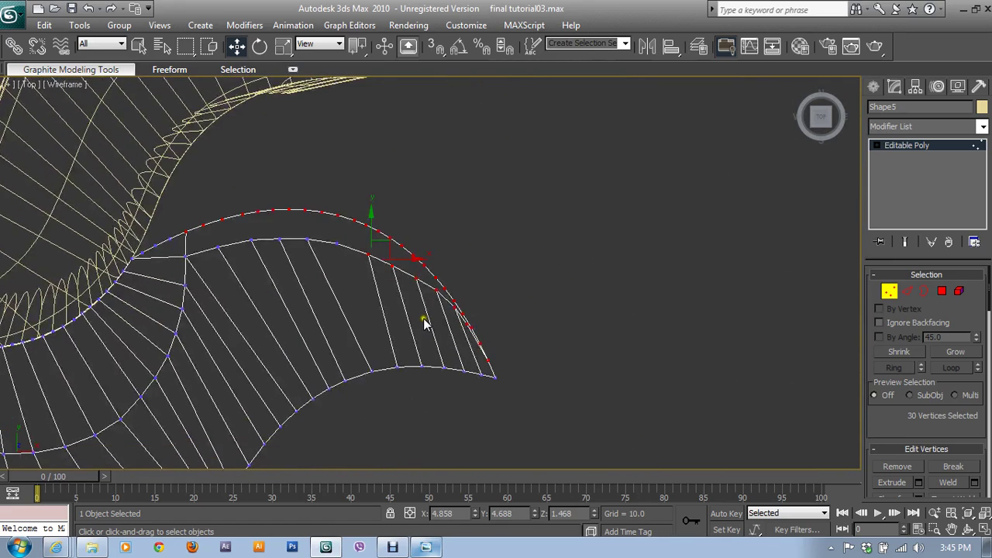
pyautogui.scroll(1, 424, 319)
# - Deselect the remaining vertices near the tip until 24 rim vertices are selected
pyautogui.moveTo(312, 232); pyautogui.dragTo(427, 321)
pyautogui.keyDown('alt'); pyautogui.moveTo(400, 267); pyautogui.dragTo(431, 307); pyautogui.keyUp('alt')
pyautogui.keyDown('alt'); pyautogui.click(435, 295); pyautogui.keyUp('alt')
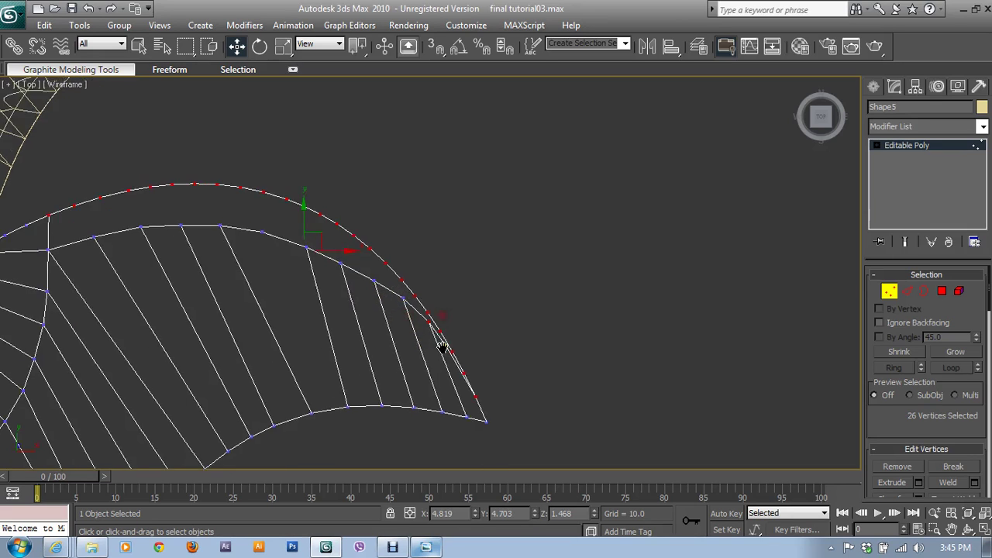
pyautogui.scroll(2, 443, 342)
pyautogui.keyDown('alt'); pyautogui.click(309, 332); pyautogui.keyUp('alt')
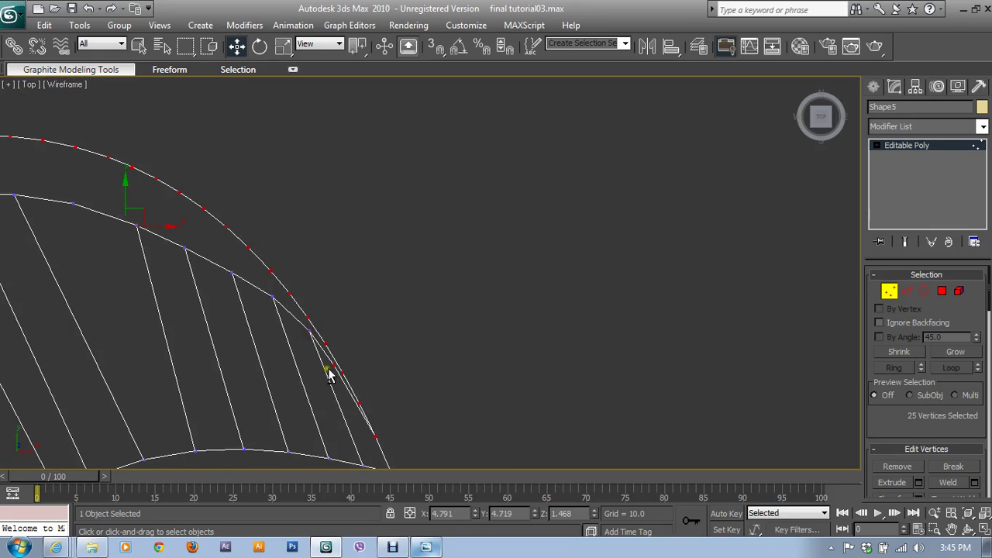
pyautogui.moveTo(295, 324); pyautogui.dragTo(340, 384)
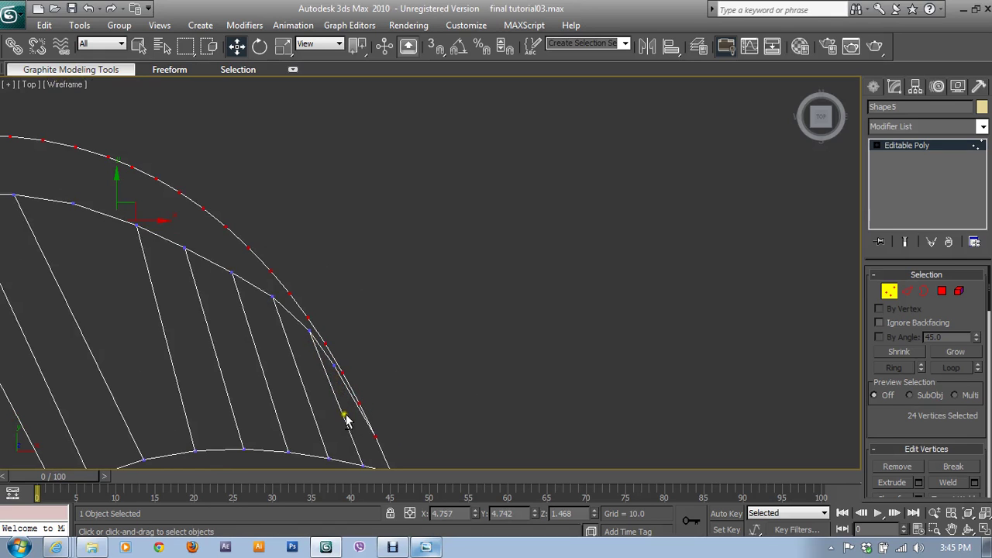
pyautogui.hotkey('alt', 'w')
pyautogui.rightClick(585, 304)
pyautogui.hotkey('alt', 'w')
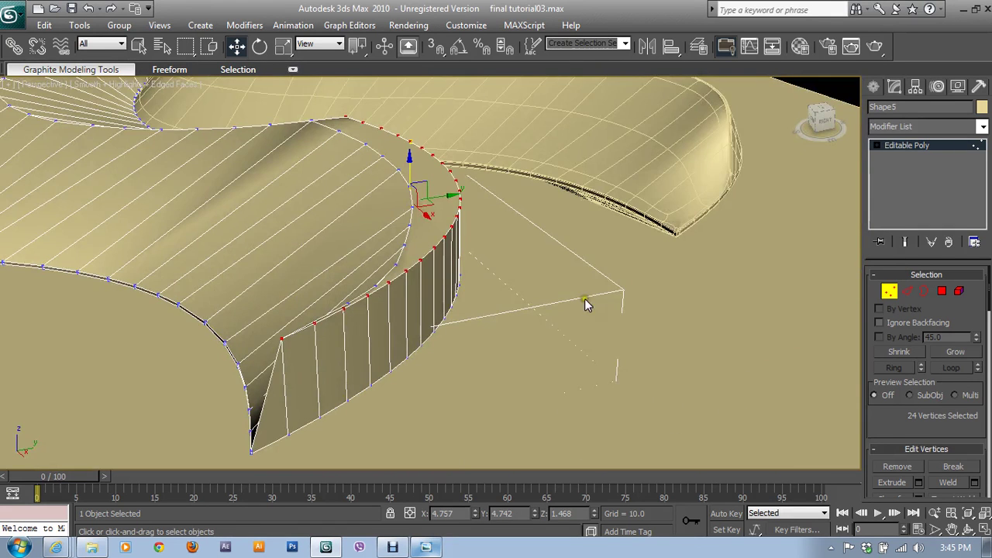
pyautogui.moveTo(408, 159); pyautogui.dragTo(425, 230)
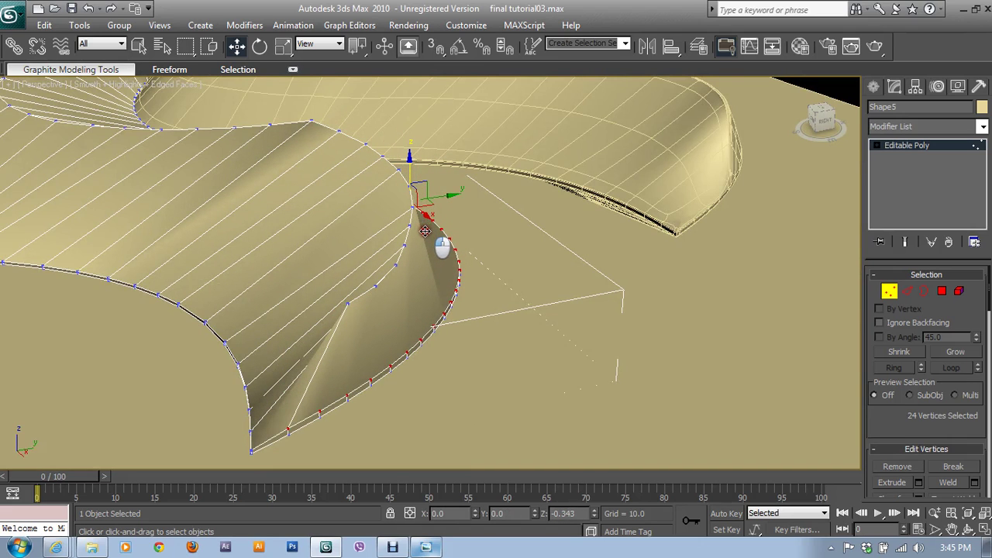
pyautogui.moveTo(425, 230); pyautogui.dragTo(426, 231)
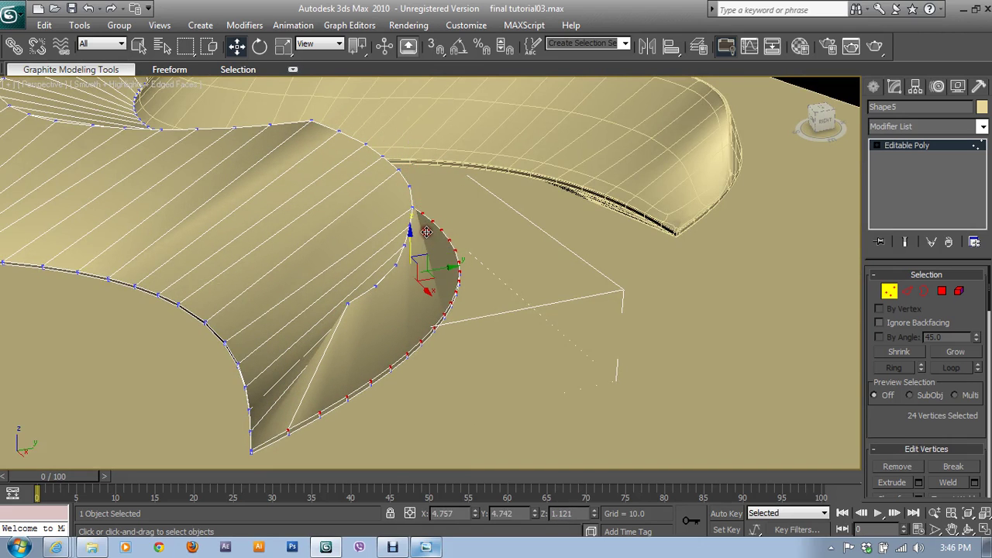
pyautogui.moveTo(426, 232)
pyautogui.keyDown('alt'); pyautogui.mouseDown(button='middle')
pyautogui.moveTo(328, 239)
pyautogui.moveTo(509, 284)
pyautogui.moveTo(500, 279)
pyautogui.mouseUp(button='middle'); pyautogui.keyUp('alt')
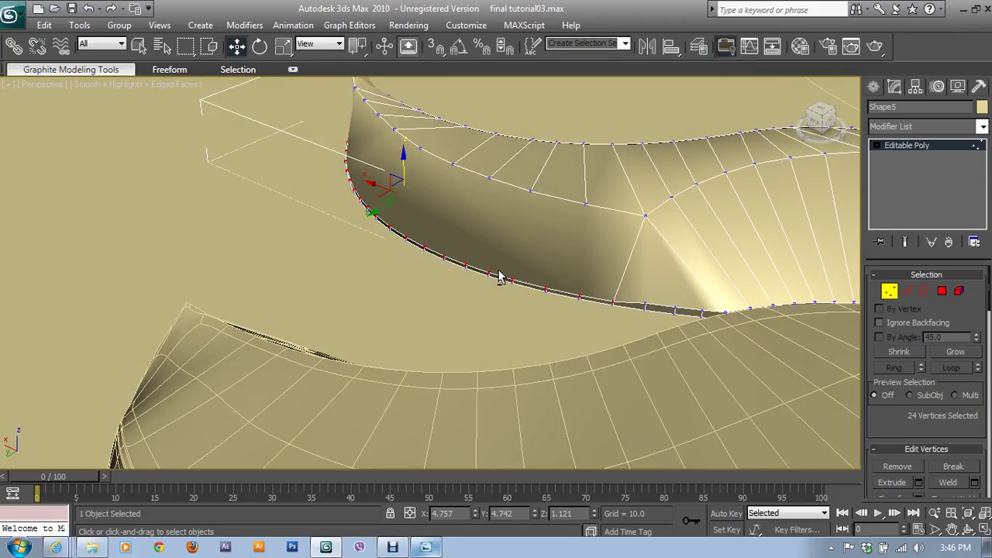
pyautogui.moveTo(622, 301)
pyautogui.keyDown('alt'); pyautogui.mouseDown(button='middle')
pyautogui.moveTo(509, 326)
pyautogui.moveTo(598, 370)
pyautogui.moveTo(798, 339)
pyautogui.moveTo(644, 282)
pyautogui.moveTo(633, 333)
pyautogui.mouseUp(button='middle'); pyautogui.keyUp('alt')
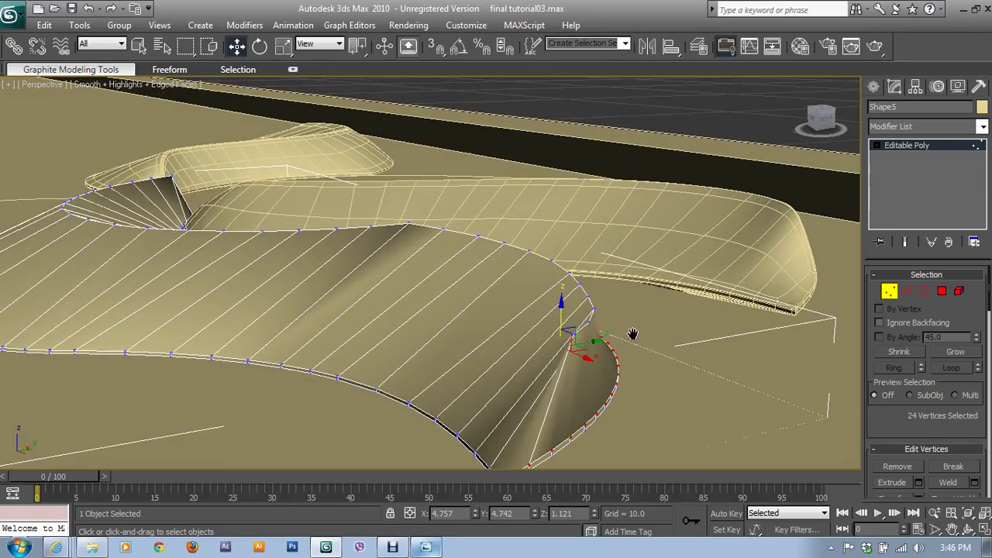
pyautogui.scroll(5, 576, 339)
pyautogui.moveTo(572, 370)
pyautogui.keyDown('alt'); pyautogui.mouseDown(button='middle')
pyautogui.moveTo(317, 416)
pyautogui.moveTo(463, 304)
pyautogui.mouseUp(button='middle'); pyautogui.keyUp('alt')
# - Push a single inner-surface vertex down along Z to deepen the dip
pyautogui.click(302, 428)
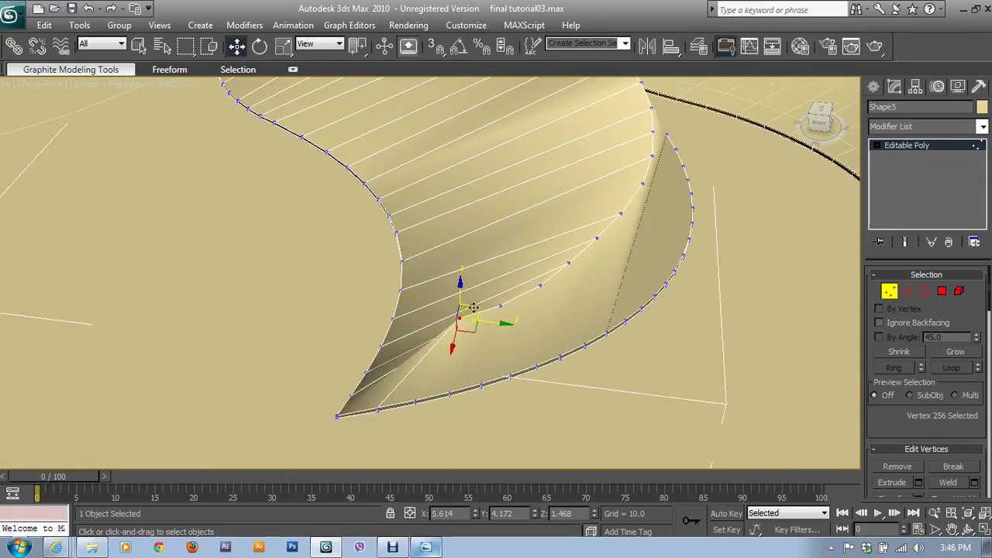
pyautogui.moveTo(463, 304); pyautogui.dragTo(463, 326)
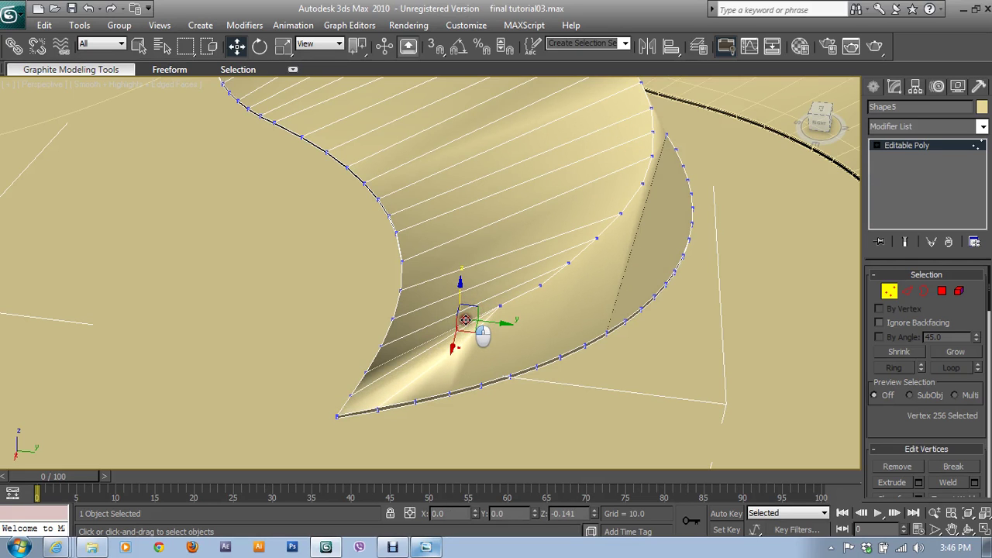
pyautogui.keyDown('alt'); pyautogui.moveTo(461, 327); pyautogui.dragTo(442, 326, button='middle'); pyautogui.keyUp('alt')
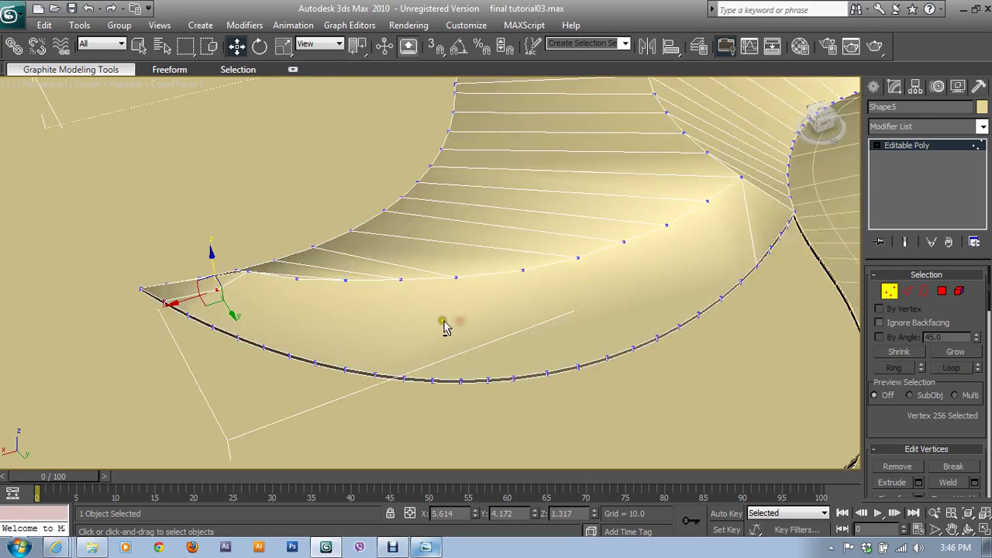
pyautogui.keyDown('alt'); pyautogui.moveTo(328, 300); pyautogui.dragTo(327, 332, button='middle'); pyautogui.keyUp('alt')
# - Select neighbouring inner-edge vertices, inspect the wavy petal, and pick a vertex near the tip
pyautogui.click(298, 322)
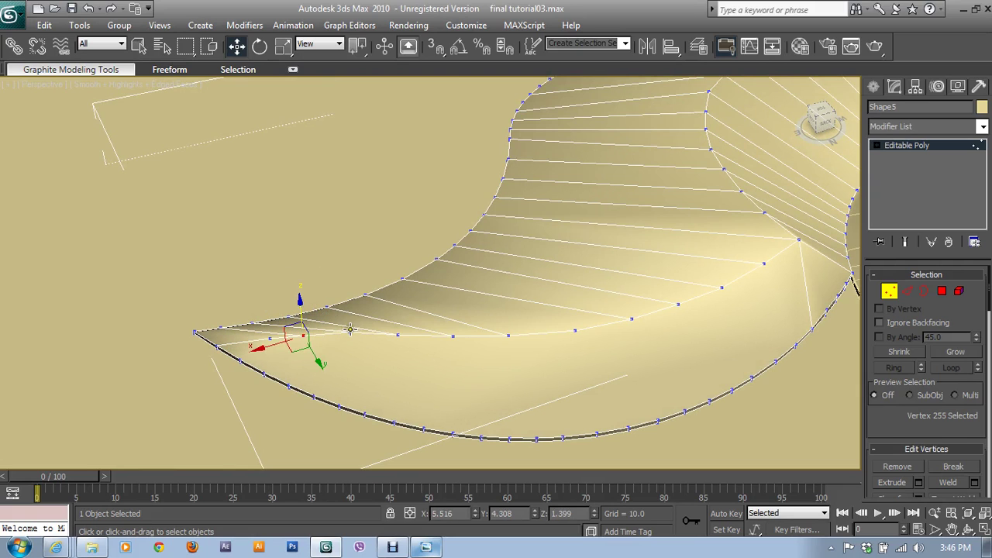
pyautogui.click(348, 304)
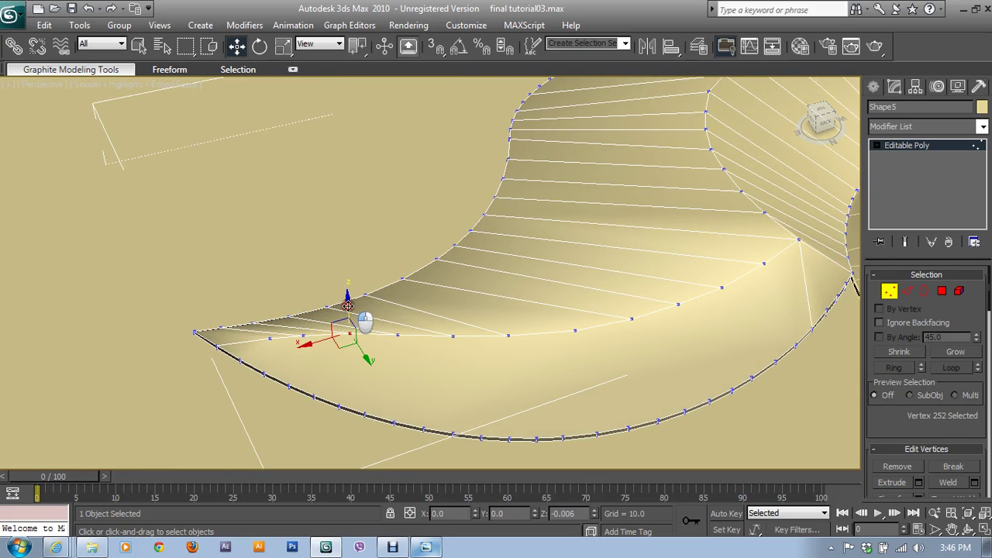
pyautogui.moveTo(582, 350)
pyautogui.keyDown('alt'); pyautogui.mouseDown(button='middle')
pyautogui.moveTo(543, 388)
pyautogui.moveTo(729, 322)
pyautogui.mouseUp(button='middle'); pyautogui.keyUp('alt')
pyautogui.scroll(-3, 675, 255)
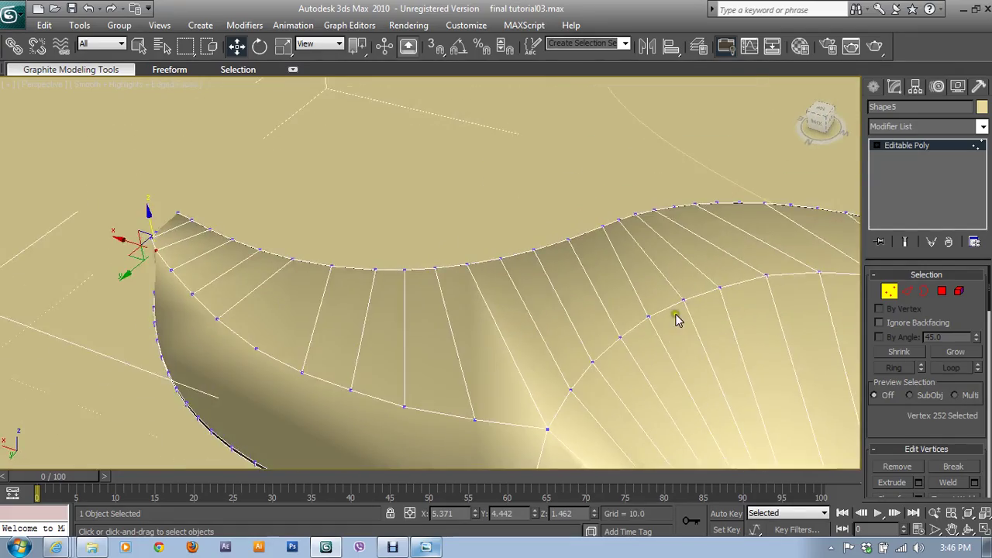
pyautogui.scroll(-4, 587, 315)
pyautogui.moveTo(510, 317)
pyautogui.keyDown('alt'); pyautogui.mouseDown(button='middle')
pyautogui.moveTo(780, 309)
pyautogui.moveTo(646, 381)
pyautogui.moveTo(533, 344)
pyautogui.moveTo(552, 330)
pyautogui.moveTo(461, 338)
pyautogui.mouseUp(button='middle'); pyautogui.keyUp('alt')
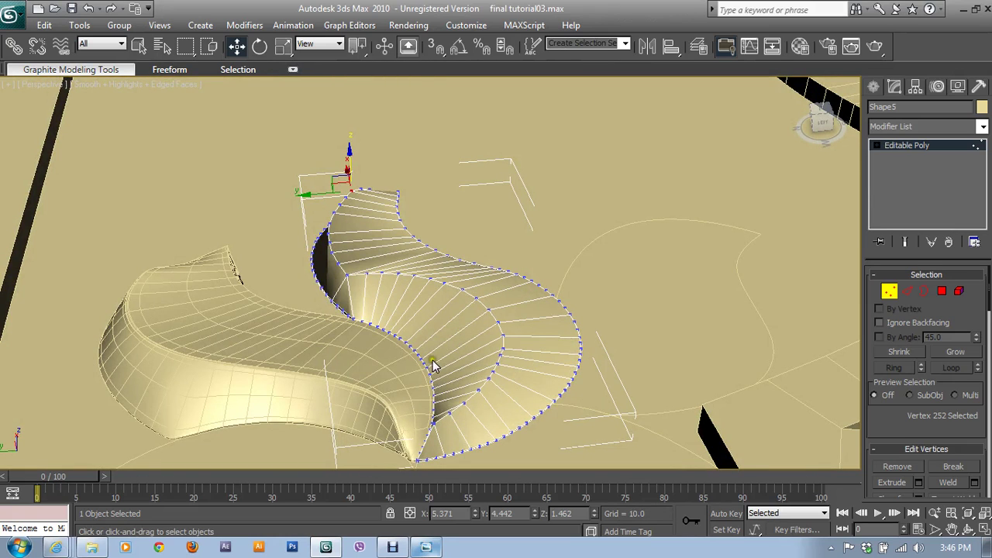
pyautogui.keyDown('alt'); pyautogui.moveTo(461, 337); pyautogui.dragTo(457, 296, button='middle'); pyautogui.keyUp('alt')
pyautogui.click(459, 268)
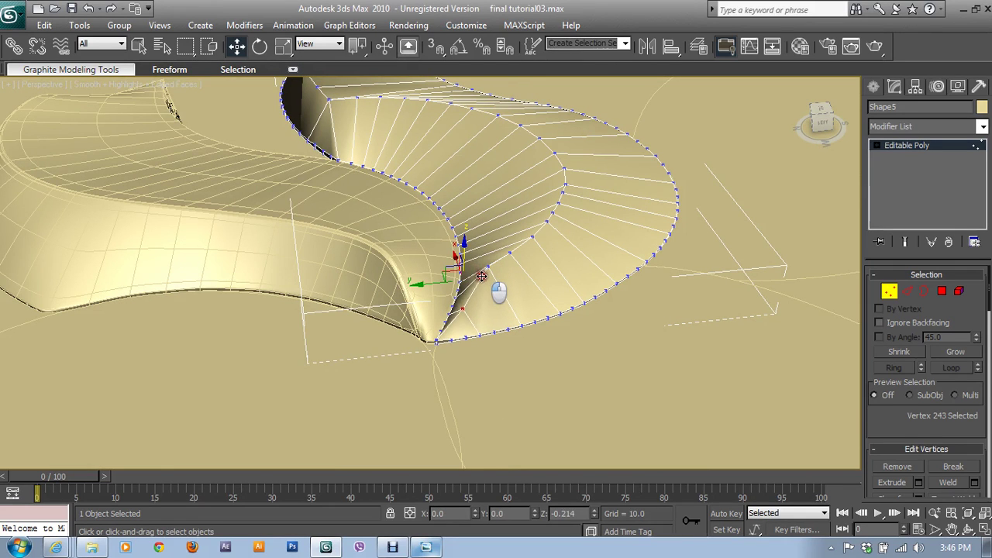
# - Nudge the inner-edge vertices near the petal tip, moving vertex 225 to 0.834, 3.953, 1.315
pyautogui.click(482, 276)
pyautogui.click(489, 240)
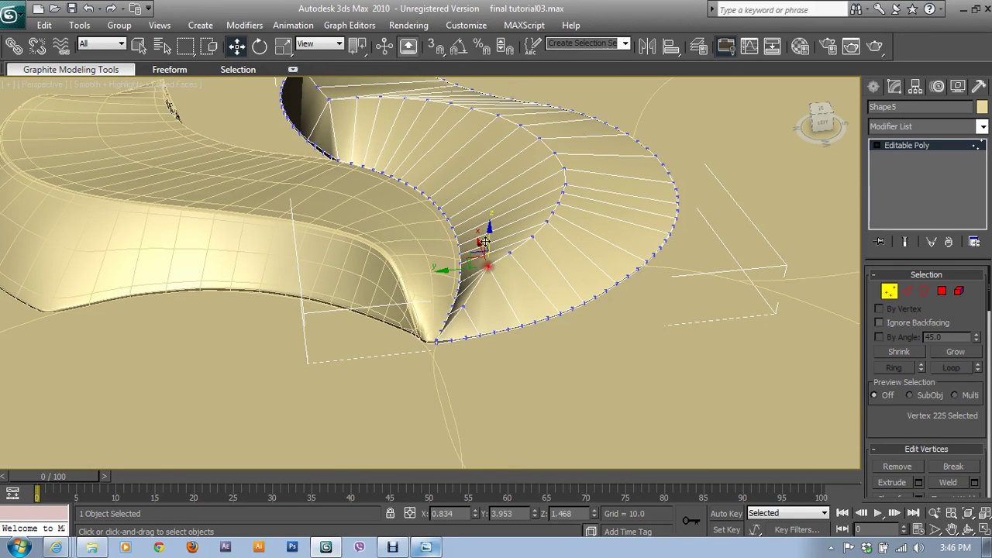
pyautogui.moveTo(493, 241); pyautogui.dragTo(496, 243)
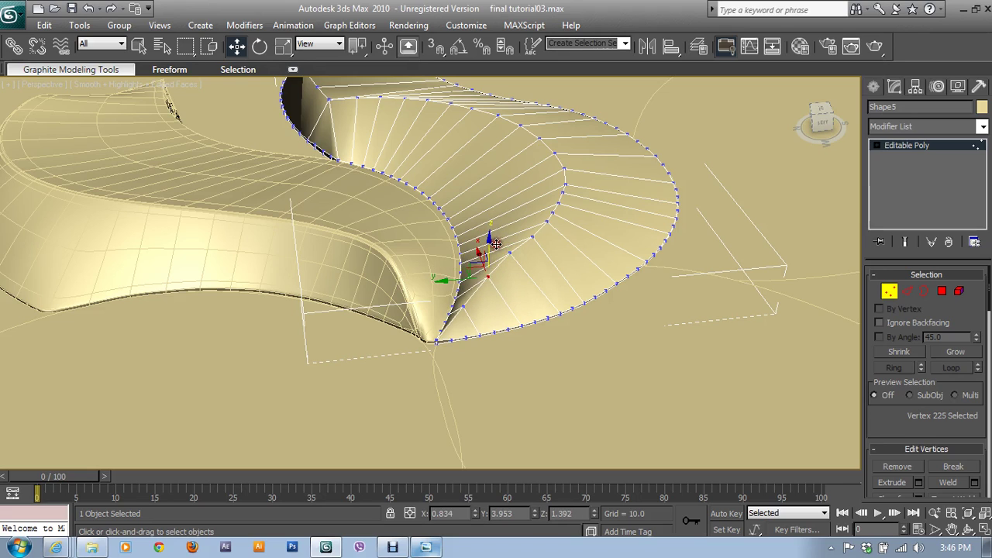
pyautogui.click(506, 240)
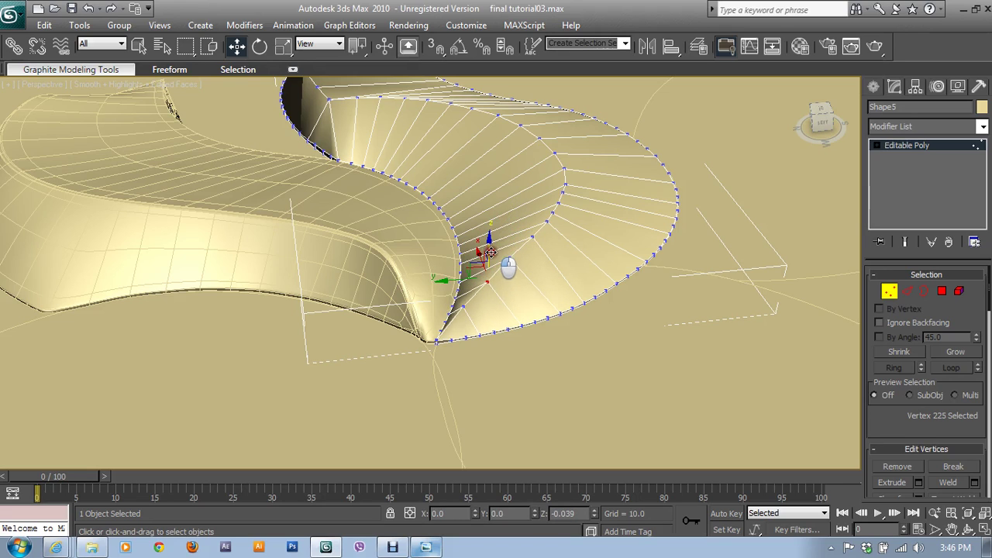
pyautogui.click(486, 283)
pyautogui.click(461, 300)
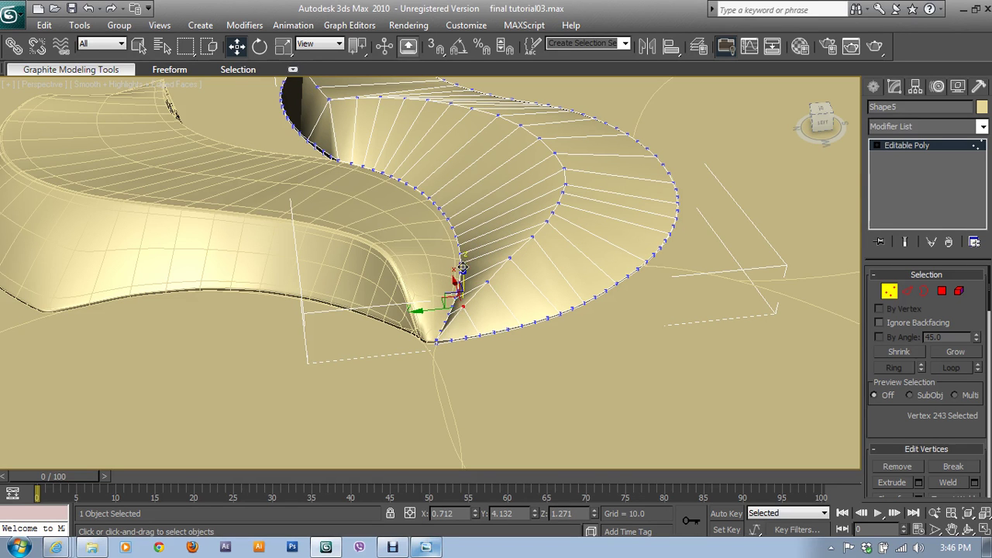
pyautogui.keyDown('alt'); pyautogui.moveTo(584, 266); pyautogui.dragTo(518, 286, button='middle'); pyautogui.keyUp('alt')
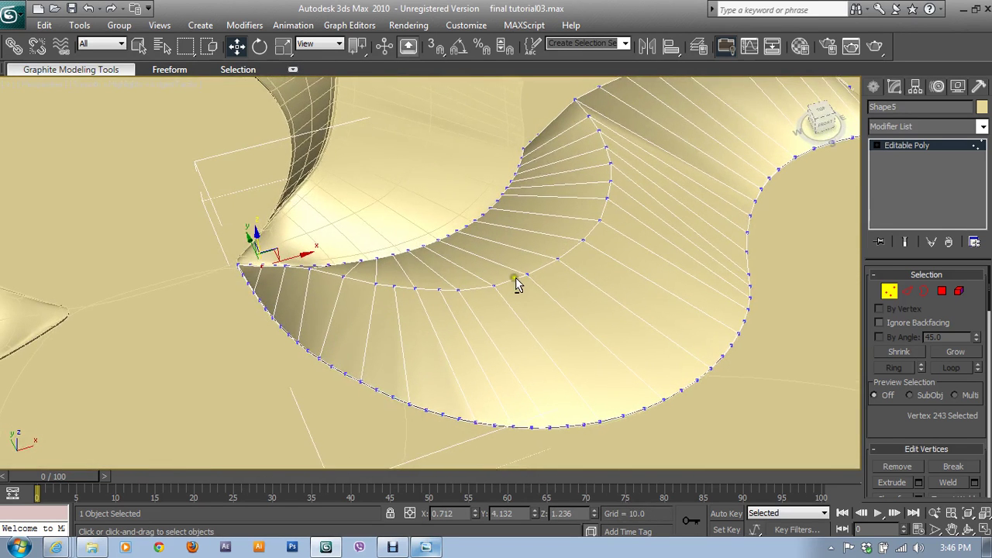
pyautogui.click(294, 265)
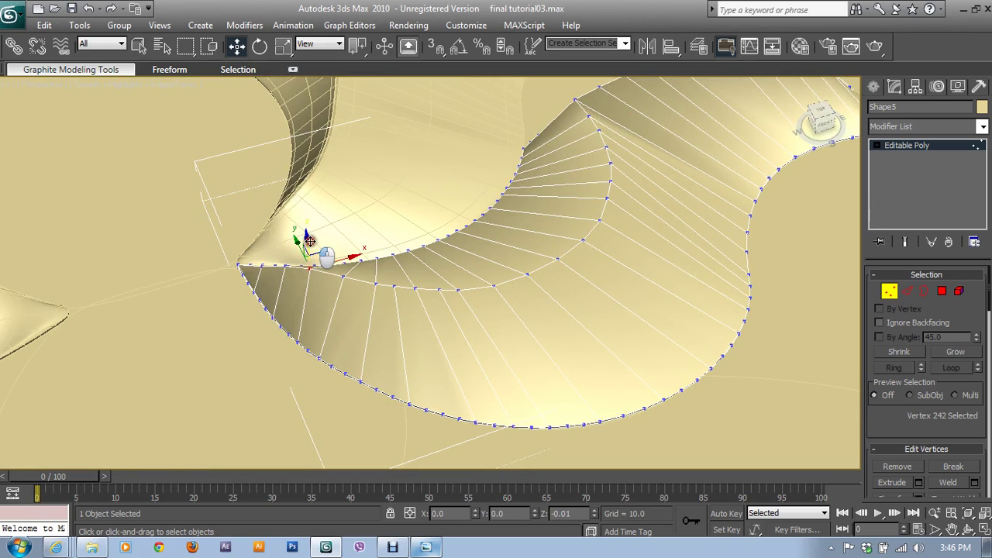
pyautogui.click(282, 242)
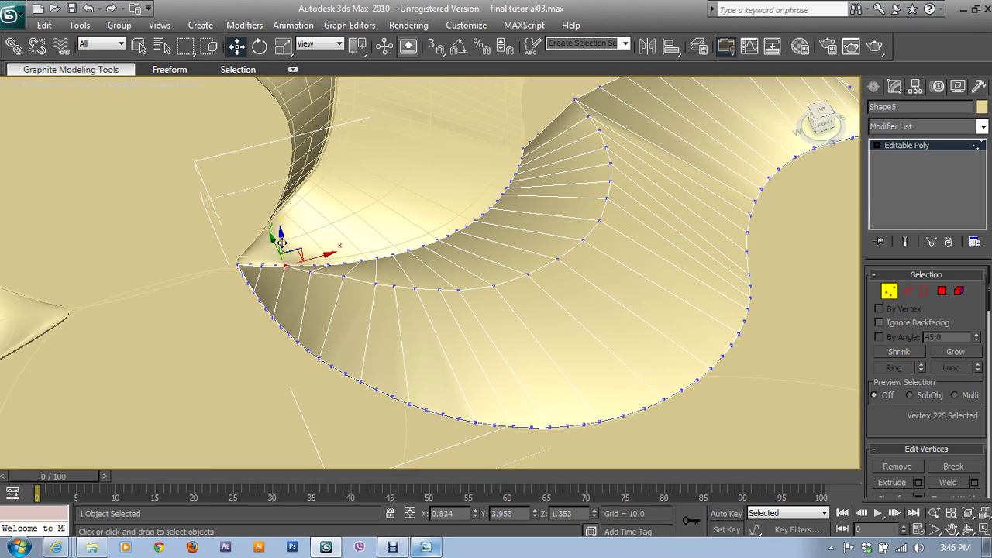
pyautogui.moveTo(427, 288)
pyautogui.keyDown('alt'); pyautogui.mouseDown(button='middle')
pyautogui.moveTo(477, 299)
pyautogui.moveTo(483, 339)
pyautogui.mouseUp(button='middle'); pyautogui.keyUp('alt')
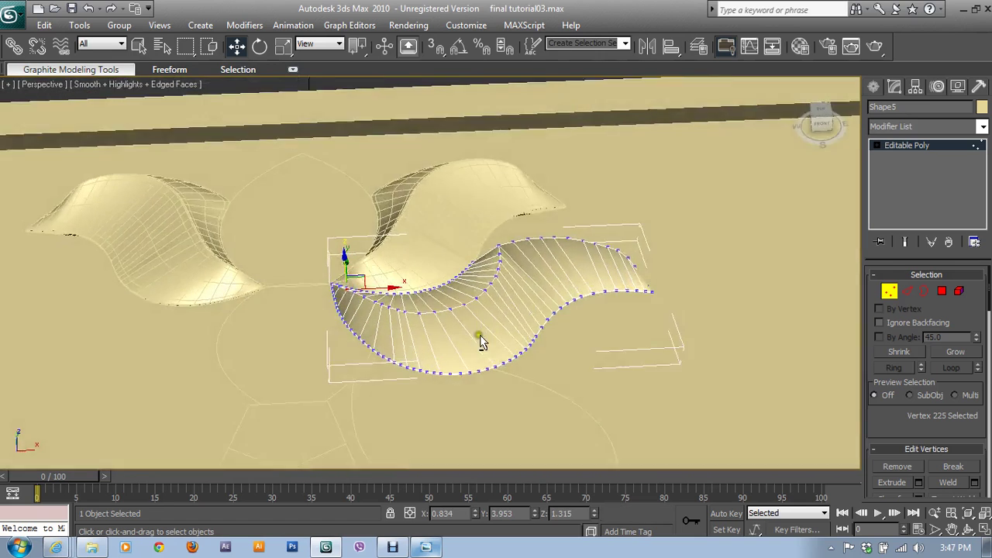
# - Render a quick preview of the petals in the perspective view, then close the frame
pyautogui.click(852, 47)
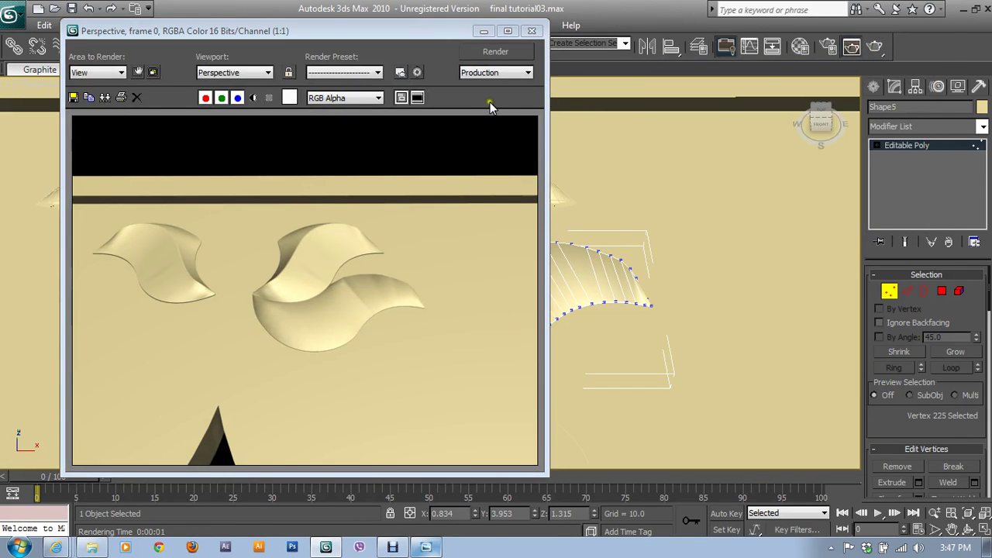
pyautogui.click(531, 35)
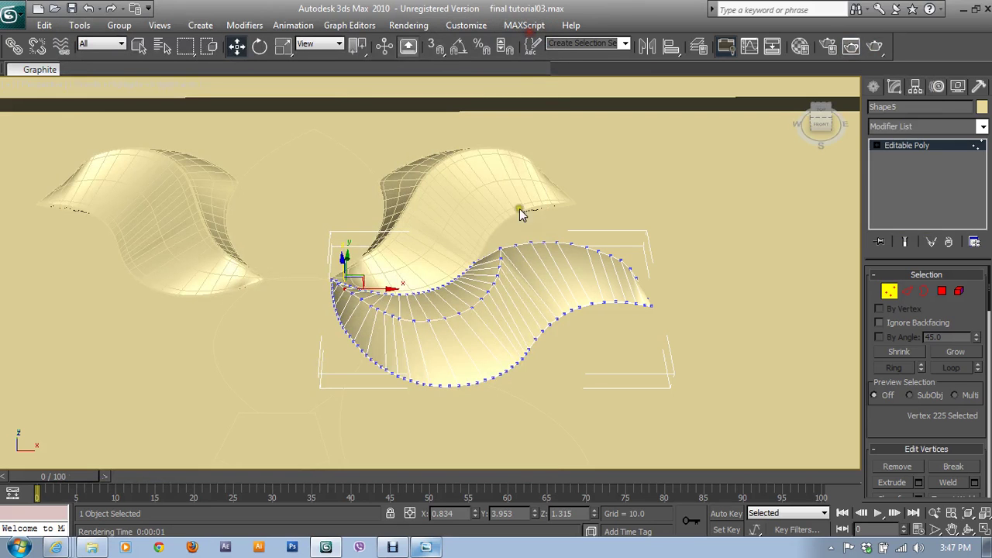
pyautogui.scroll(3, 496, 228)
# - At Edge level, select the inner-surface edge loop and its adjoining rim edges
pyautogui.click(907, 293)
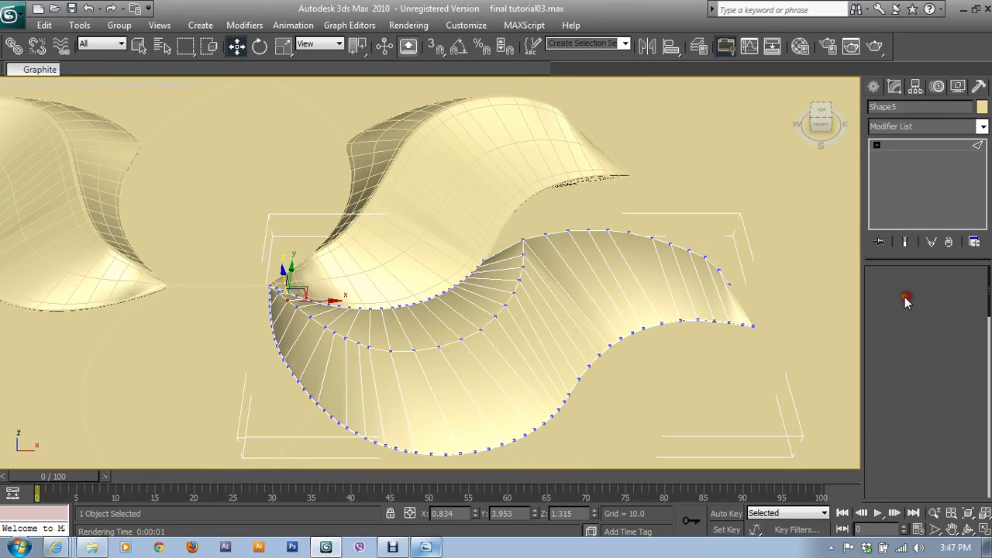
pyautogui.click(476, 329)
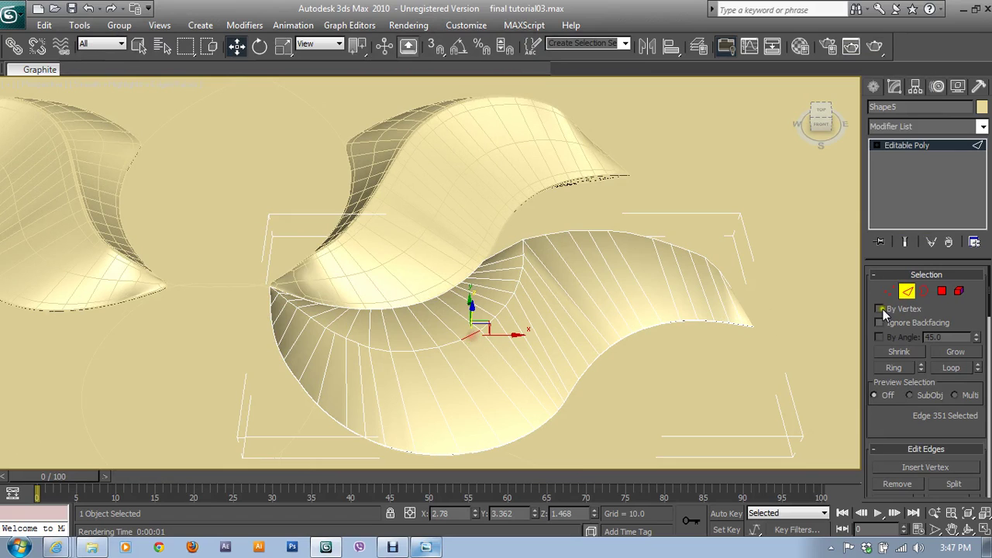
pyautogui.click(952, 368)
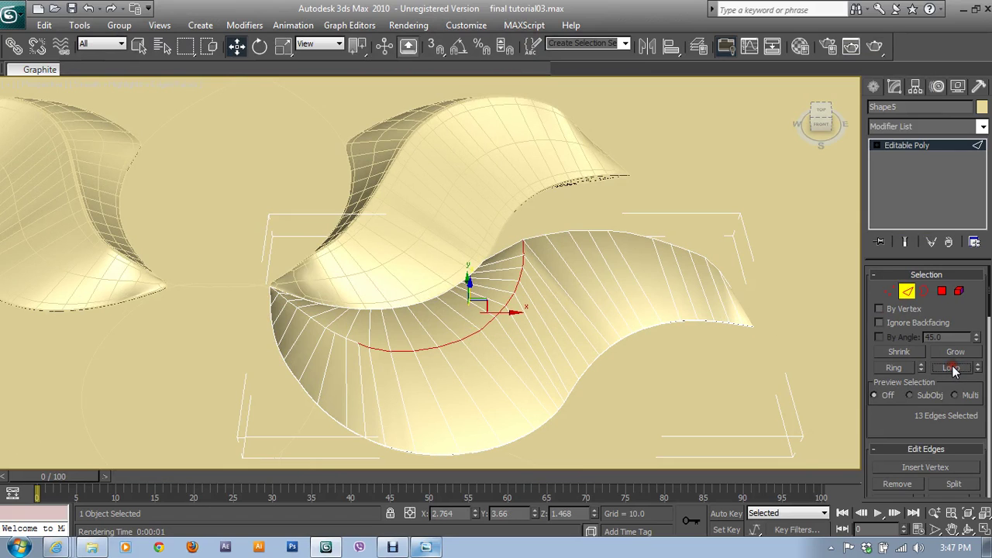
pyautogui.keyDown('ctrl'); pyautogui.click(348, 341); pyautogui.keyUp('ctrl')
pyautogui.keyDown('ctrl'); pyautogui.click(336, 333); pyautogui.keyUp('ctrl')
pyautogui.keyDown('ctrl'); pyautogui.click(326, 328); pyautogui.keyUp('ctrl')
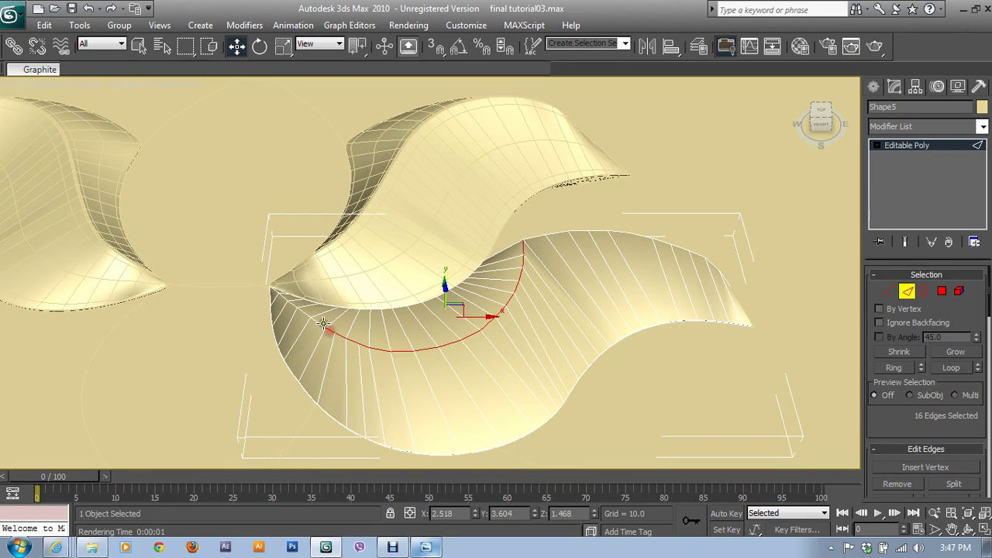
pyautogui.keyDown('ctrl'); pyautogui.click(316, 322); pyautogui.keyUp('ctrl')
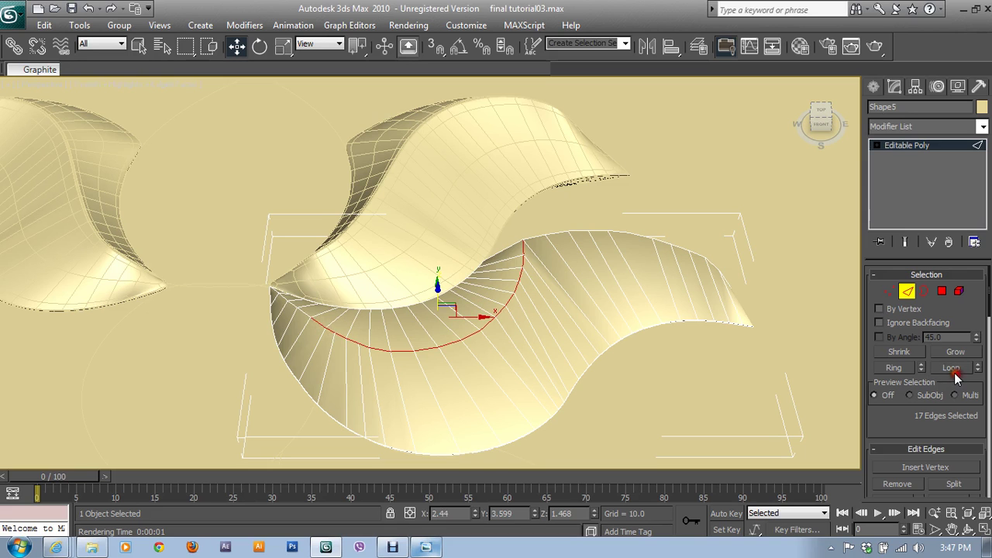
# - Add rim edges down the petal's curve and along the top rim
pyautogui.moveTo(412, 342)
pyautogui.keyDown('alt'); pyautogui.mouseDown(button='middle')
pyautogui.moveTo(461, 399)
pyautogui.moveTo(538, 388)
pyautogui.moveTo(532, 406)
pyautogui.moveTo(525, 343)
pyautogui.mouseUp(button='middle'); pyautogui.keyUp('alt')
pyautogui.keyDown('ctrl'); pyautogui.click(550, 362); pyautogui.keyUp('ctrl')
pyautogui.keyDown('ctrl'); pyautogui.click(534, 383); pyautogui.keyUp('ctrl')
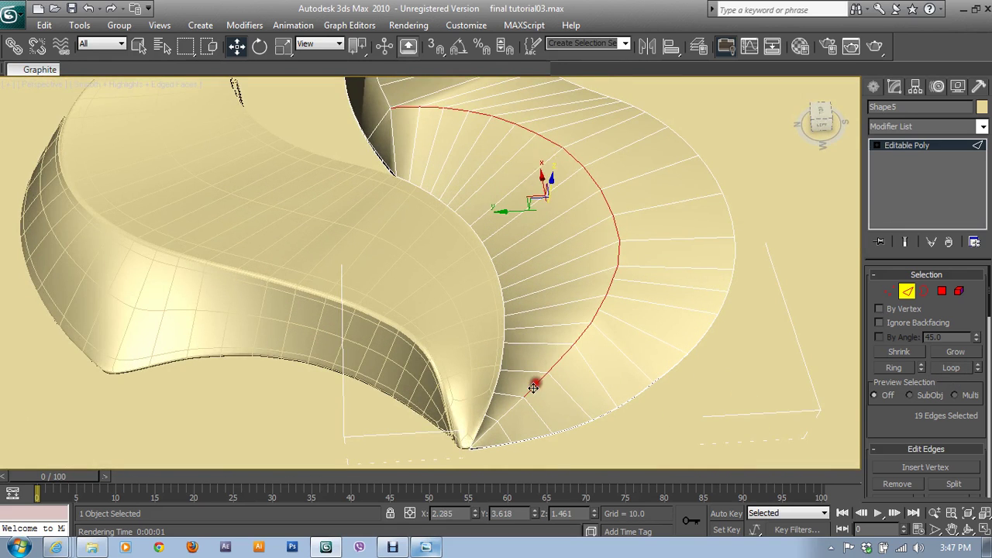
pyautogui.keyDown('ctrl'); pyautogui.click(514, 404); pyautogui.keyUp('ctrl')
pyautogui.keyDown('ctrl'); pyautogui.click(491, 431); pyautogui.keyUp('ctrl')
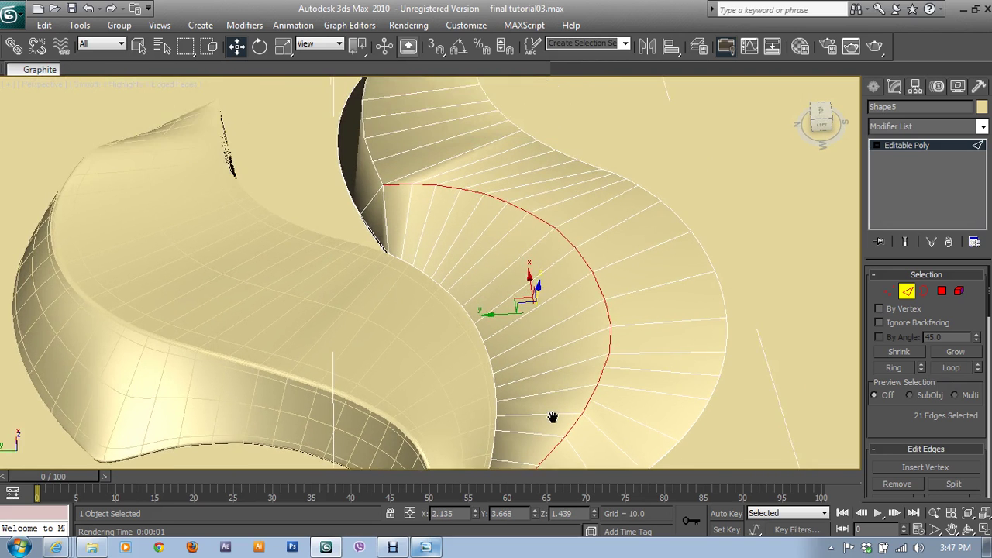
pyautogui.moveTo(551, 414)
pyautogui.keyDown('alt'); pyautogui.mouseDown(button='middle')
pyautogui.moveTo(550, 222)
pyautogui.moveTo(531, 228)
pyautogui.mouseUp(button='middle'); pyautogui.keyUp('alt')
pyautogui.keyDown('ctrl'); pyautogui.click(555, 221); pyautogui.keyUp('ctrl')
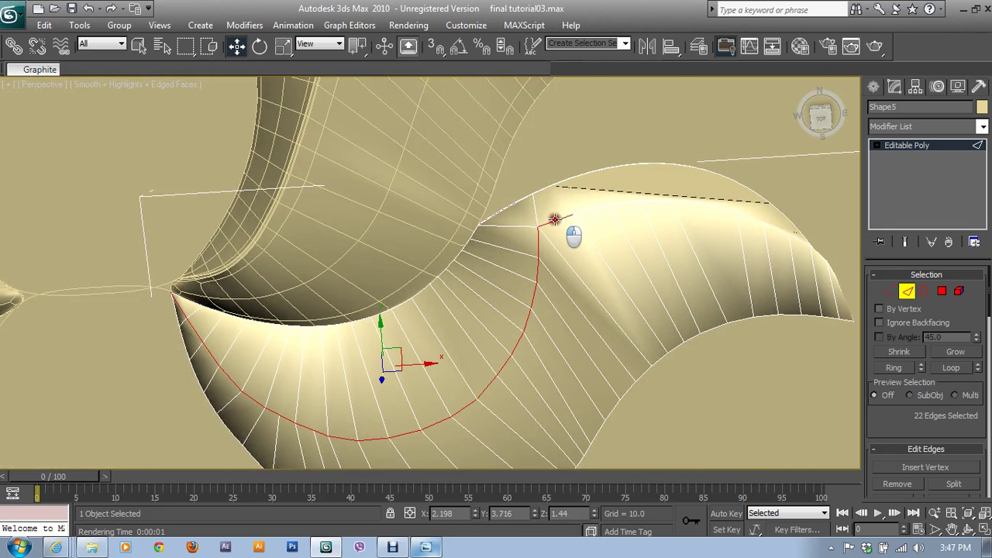
pyautogui.keyDown('ctrl'); pyautogui.click(598, 209); pyautogui.keyUp('ctrl')
pyautogui.keyDown('ctrl'); pyautogui.click(630, 201); pyautogui.keyUp('ctrl')
pyautogui.keyDown('ctrl'); pyautogui.click(631, 202); pyautogui.keyUp('ctrl')
# - Add the remaining curve edges, completing the 33-edge rim selection
pyautogui.moveTo(665, 210)
pyautogui.keyDown('alt'); pyautogui.mouseDown(button='middle')
pyautogui.moveTo(742, 222)
pyautogui.moveTo(704, 253)
pyautogui.moveTo(651, 265)
pyautogui.moveTo(463, 179)
pyautogui.moveTo(407, 191)
pyautogui.mouseUp(button='middle'); pyautogui.keyUp('alt')
pyautogui.keyDown('ctrl'); pyautogui.click(494, 222); pyautogui.keyUp('ctrl')
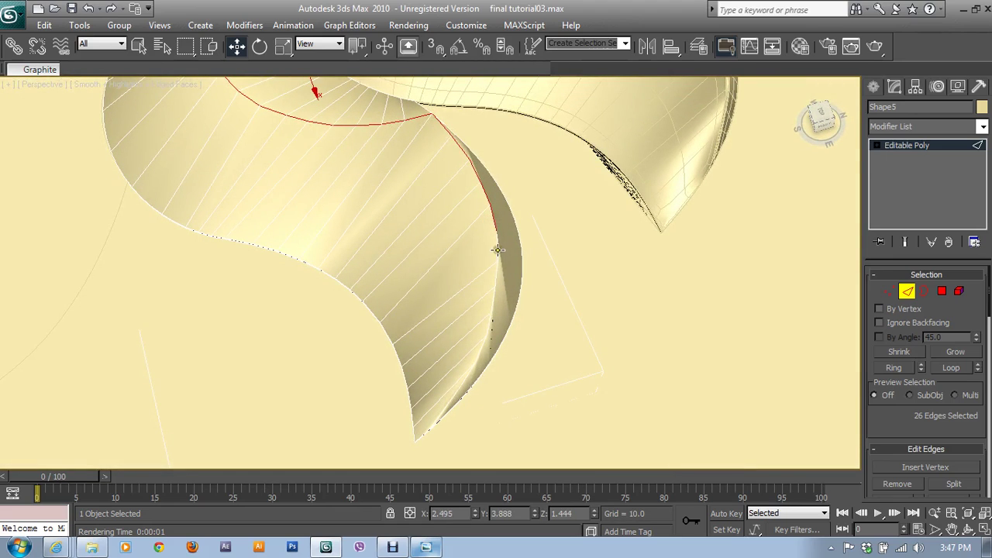
pyautogui.keyDown('ctrl'); pyautogui.click(499, 249); pyautogui.keyUp('ctrl')
pyautogui.keyDown('ctrl'); pyautogui.click(496, 272); pyautogui.keyUp('ctrl')
pyautogui.keyDown('ctrl'); pyautogui.click(492, 293); pyautogui.keyUp('ctrl')
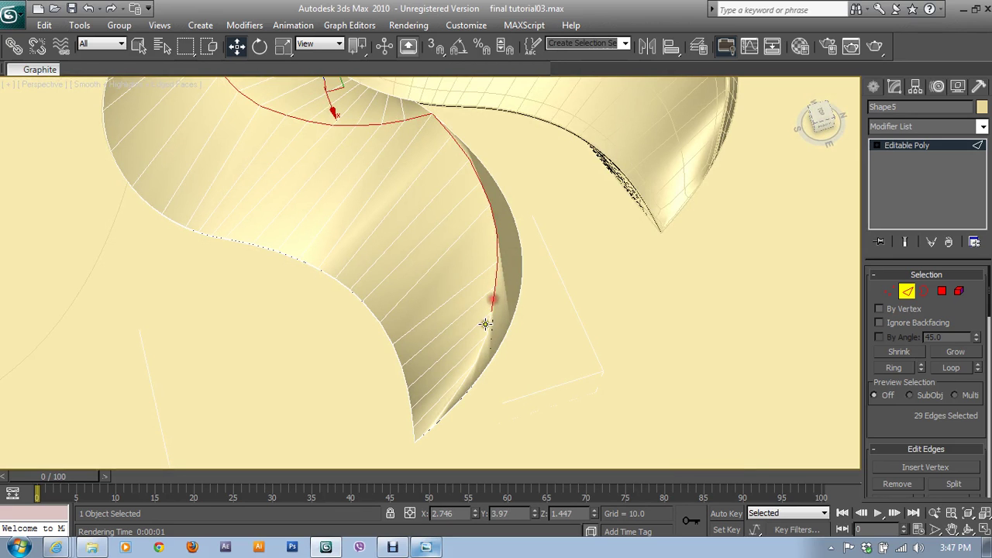
pyautogui.keyDown('ctrl'); pyautogui.click(490, 329); pyautogui.keyUp('ctrl')
pyautogui.keyDown('ctrl'); pyautogui.click(481, 353); pyautogui.keyUp('ctrl')
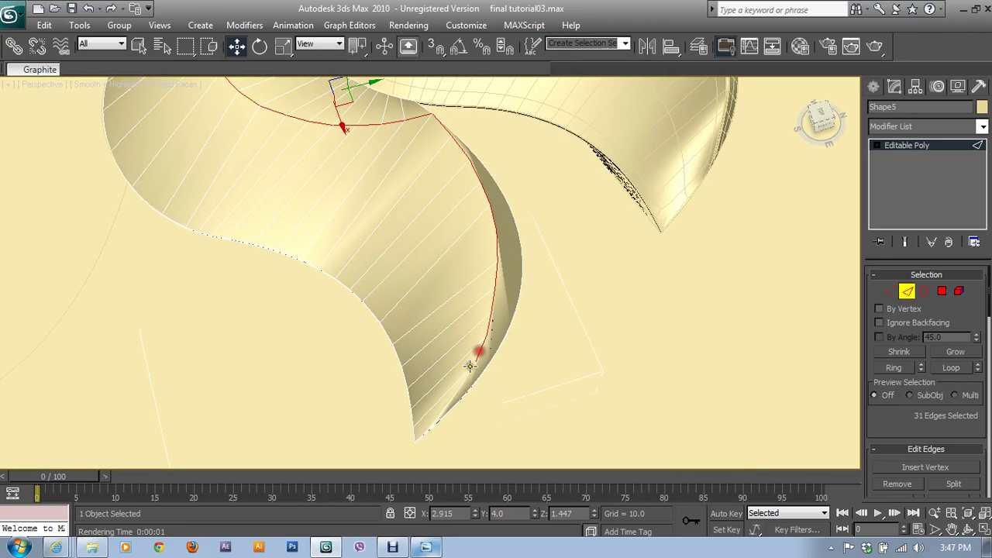
pyautogui.keyDown('ctrl'); pyautogui.click(469, 376); pyautogui.keyUp('ctrl')
pyautogui.moveTo(483, 394)
pyautogui.keyDown('alt'); pyautogui.mouseDown(button='middle')
pyautogui.moveTo(499, 380)
pyautogui.moveTo(465, 331)
pyautogui.moveTo(443, 303)
pyautogui.moveTo(423, 316)
pyautogui.mouseUp(button='middle'); pyautogui.keyUp('alt')
pyautogui.keyDown('ctrl'); pyautogui.click(373, 347); pyautogui.keyUp('ctrl')
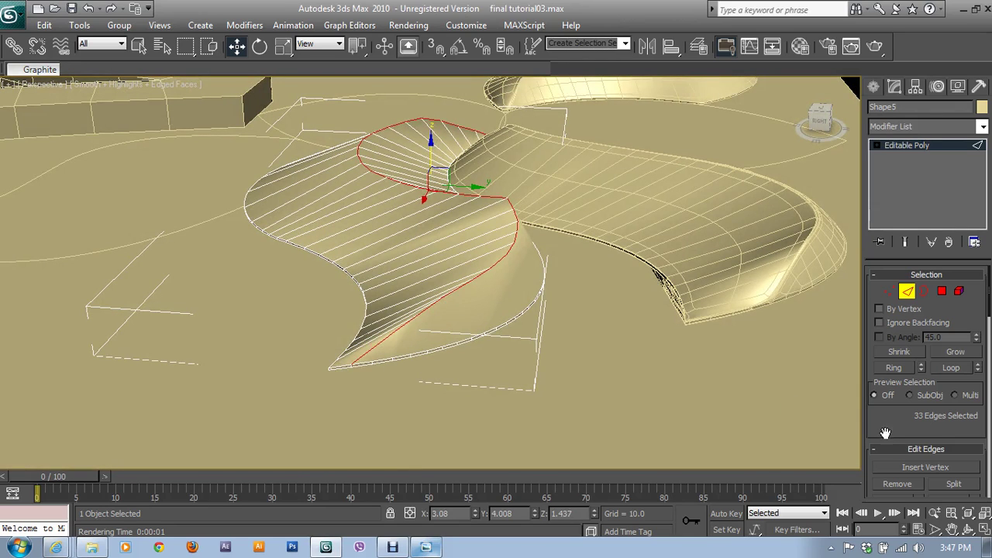
pyautogui.scroll(-3, 886, 433)
# - Chamfer the 33 rim edges with Amount 0.002 and 1 segment
pyautogui.click(918, 435)
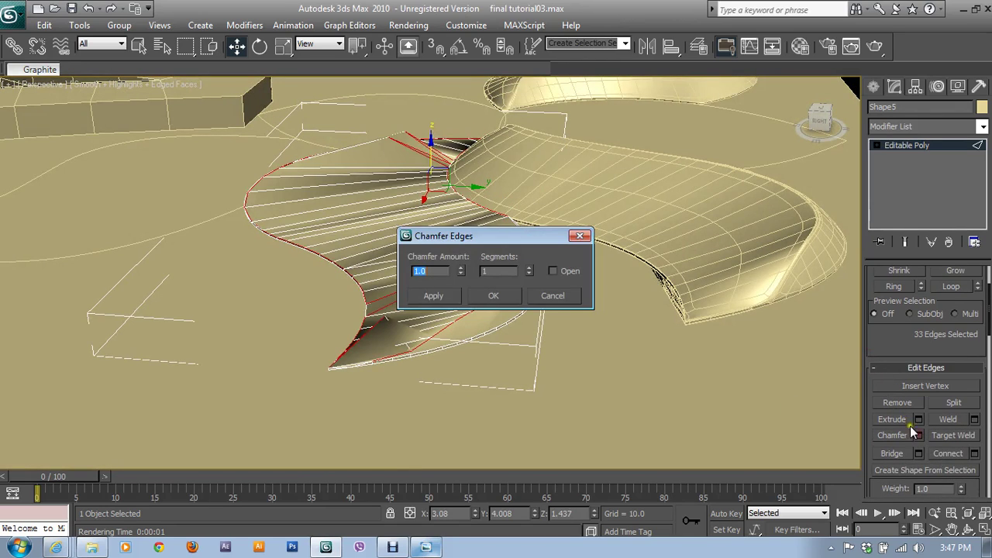
pyautogui.moveTo(462, 271); pyautogui.dragTo(478, 341)
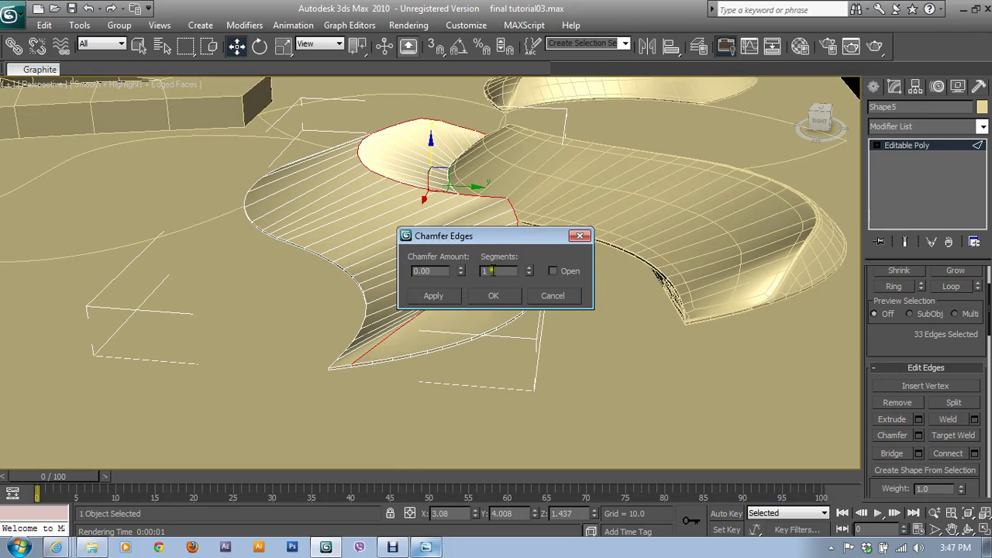
pyautogui.click(503, 271)
pyautogui.moveTo(490, 241); pyautogui.dragTo(607, 194)
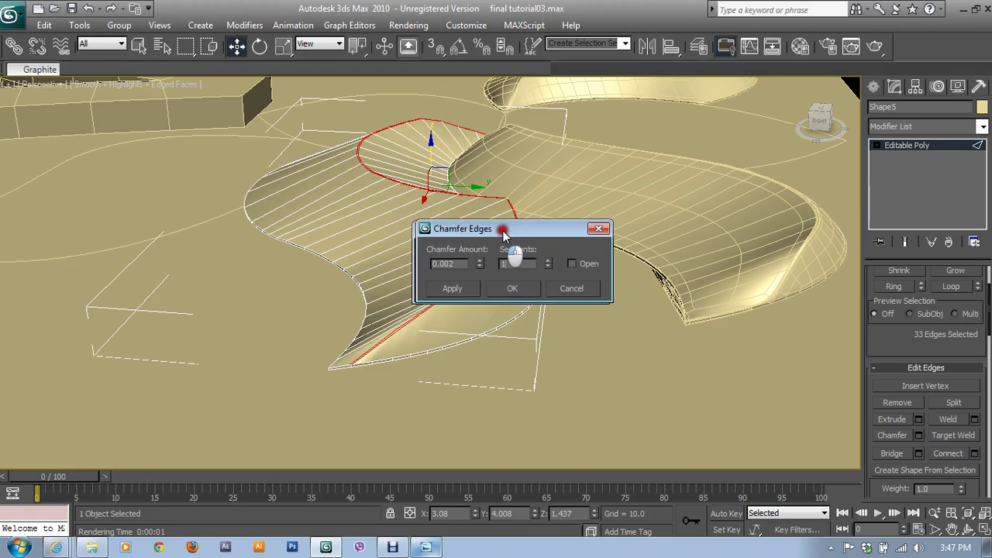
pyautogui.scroll(2, 422, 361)
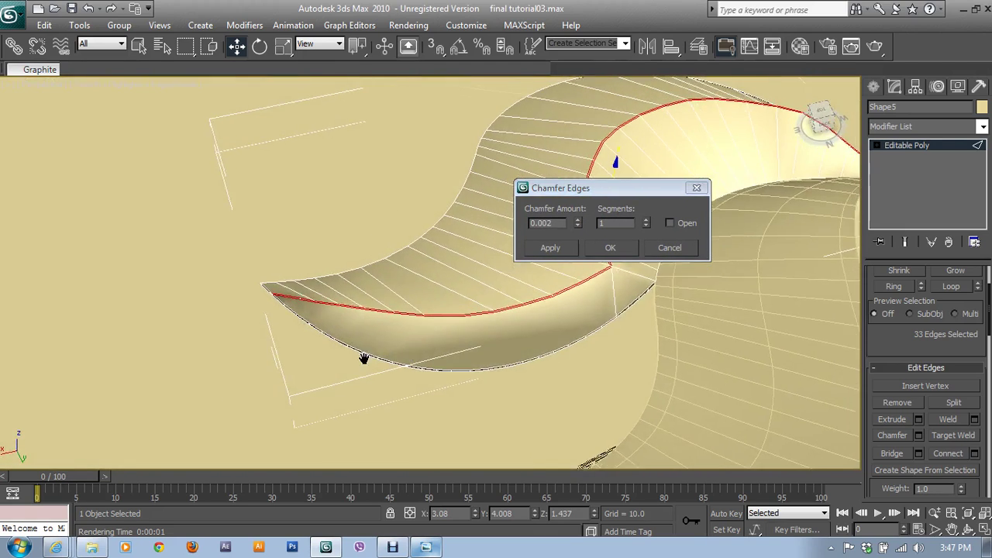
pyautogui.scroll(5, 380, 334)
pyautogui.click(612, 248)
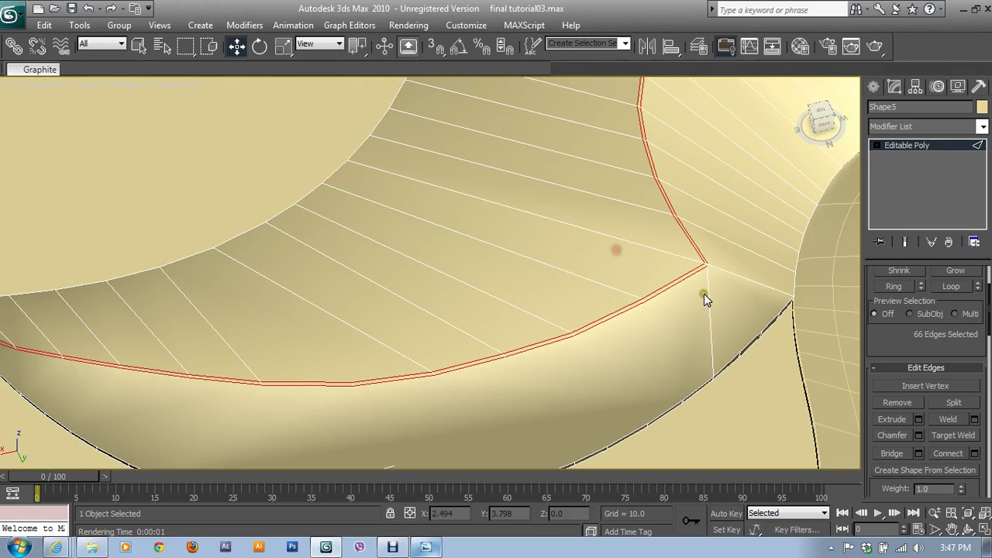
# - In Vertex mode, connect the first bottom-edge vertex to its rim vertex with a new edge
pyautogui.press('1')
pyautogui.moveTo(621, 333); pyautogui.dragTo(531, 219, button='middle')
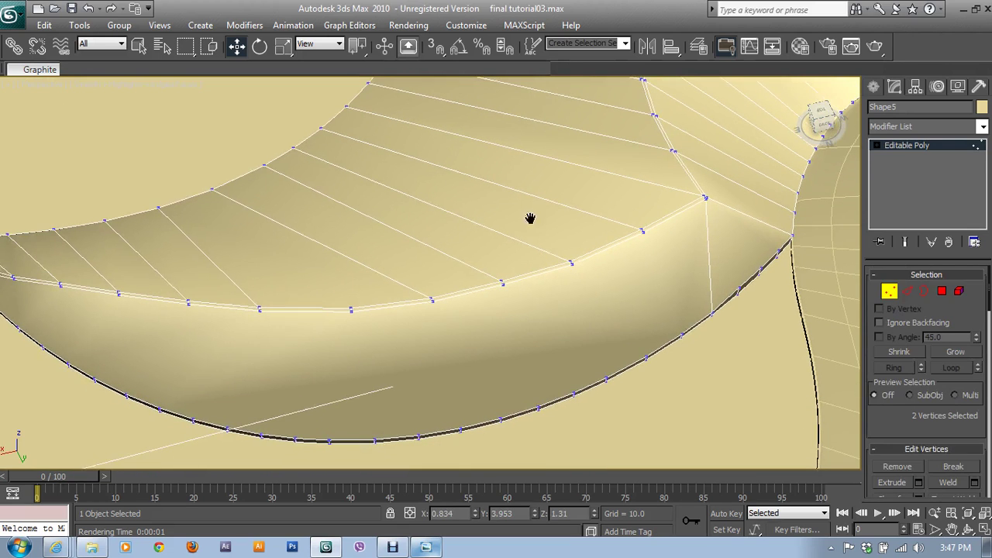
pyautogui.click(573, 388)
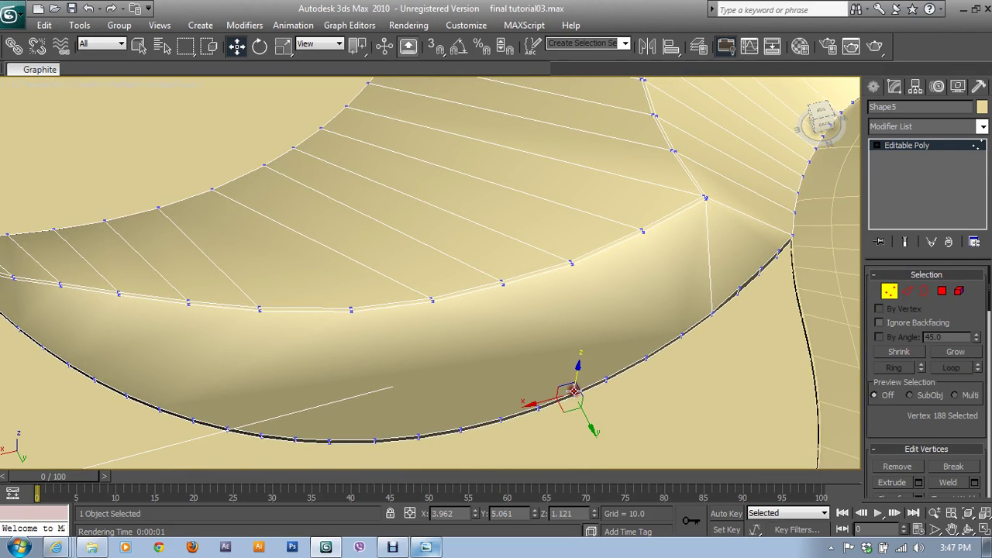
pyautogui.keyDown('ctrl'); pyautogui.click(506, 287); pyautogui.keyUp('ctrl')
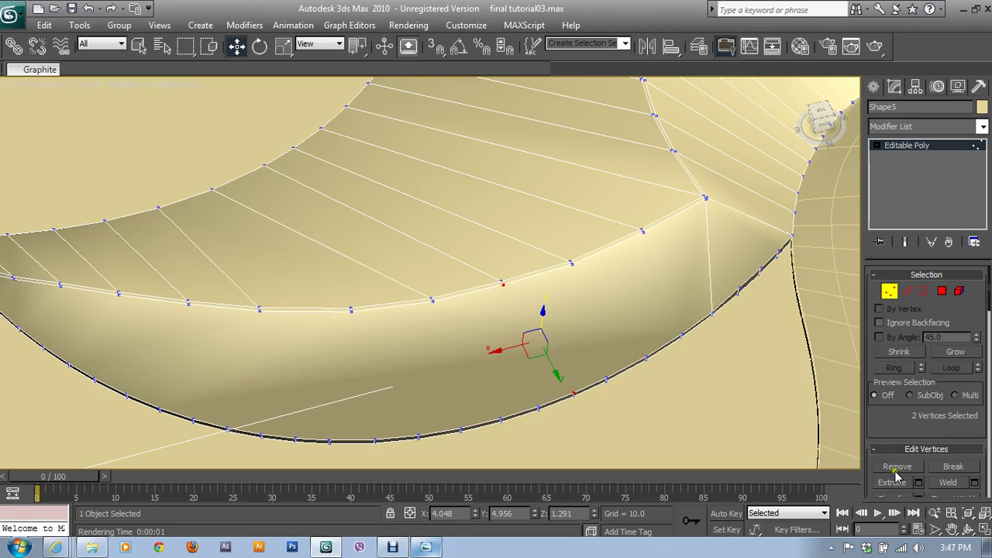
pyautogui.scroll(-3, 897, 434)
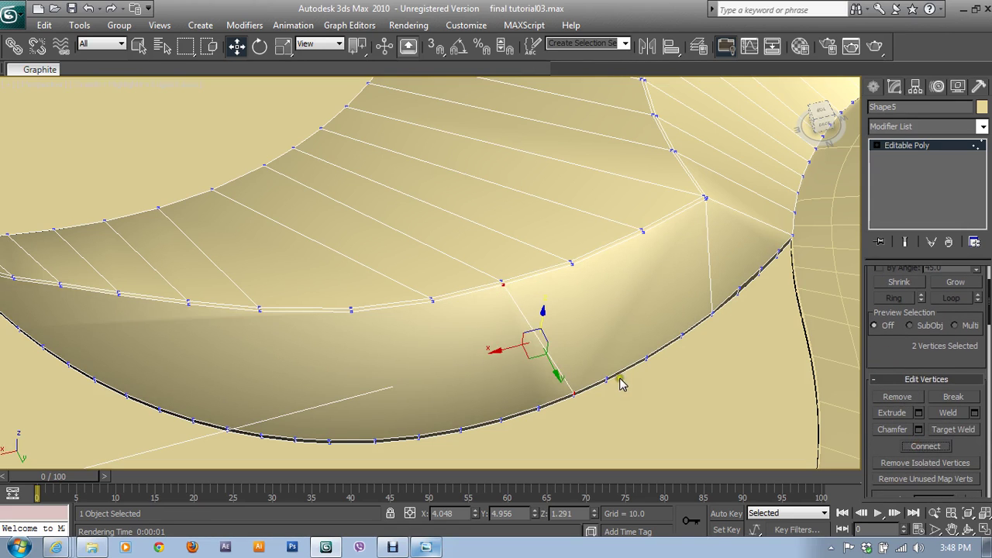
pyautogui.click(610, 379)
pyautogui.keyDown('ctrl'); pyautogui.click(572, 265); pyautogui.keyUp('ctrl')
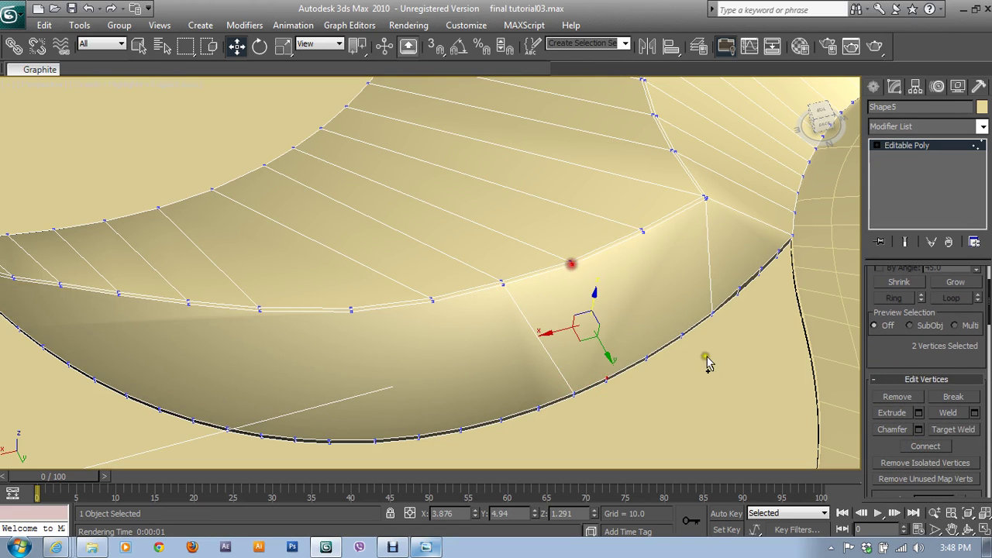
pyautogui.click(926, 446)
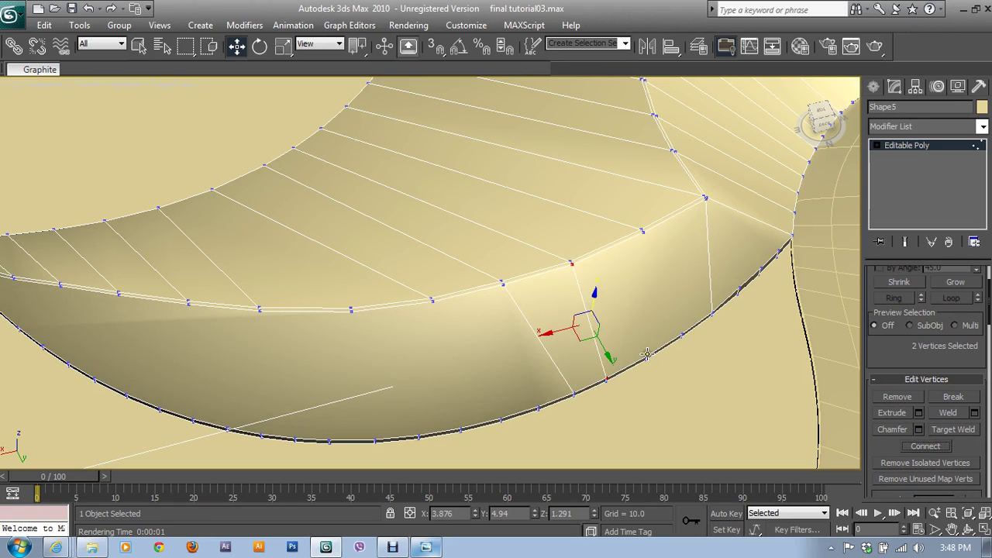
pyautogui.click(683, 335)
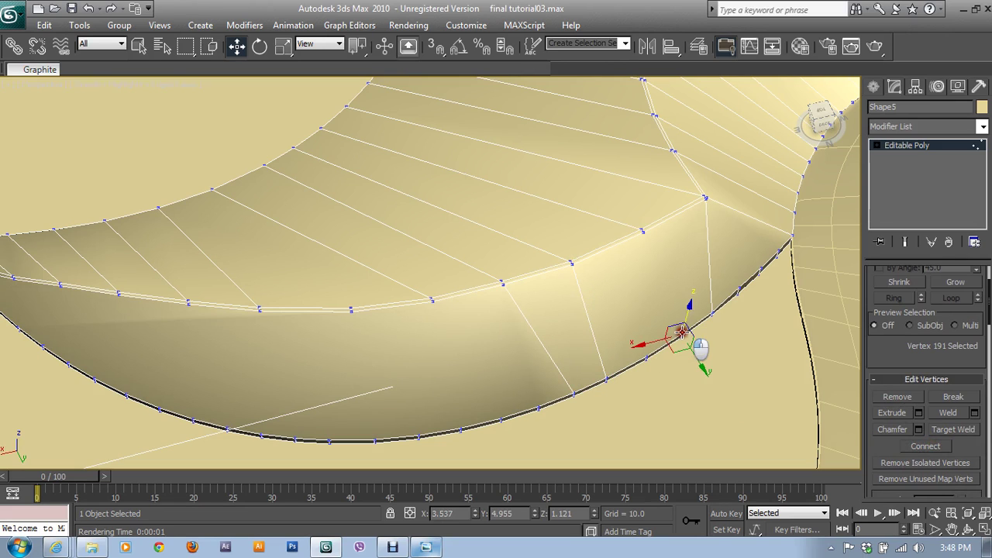
pyautogui.keyDown('ctrl'); pyautogui.click(644, 232); pyautogui.keyUp('ctrl')
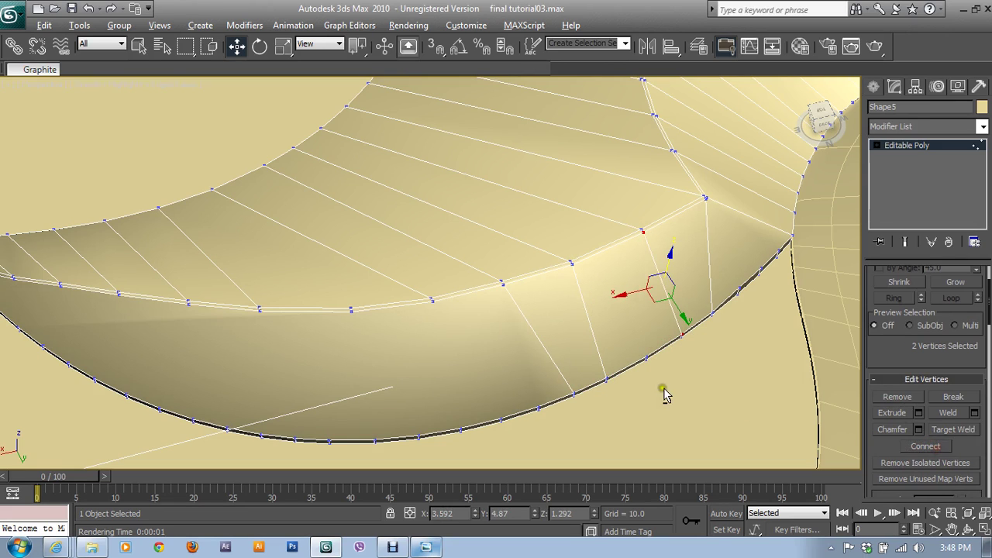
# - Connect two more bottom-to-rim vertex pairs toward the petal tip
pyautogui.moveTo(665, 394)
pyautogui.keyDown('alt'); pyautogui.mouseDown(button='middle')
pyautogui.moveTo(607, 364)
pyautogui.moveTo(623, 376)
pyautogui.mouseUp(button='middle'); pyautogui.keyUp('alt')
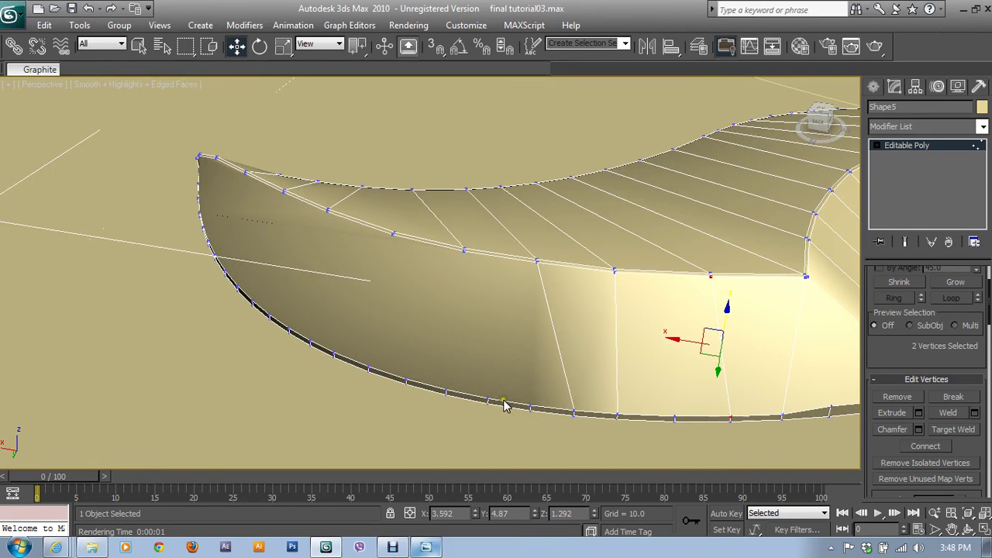
pyautogui.click(464, 250)
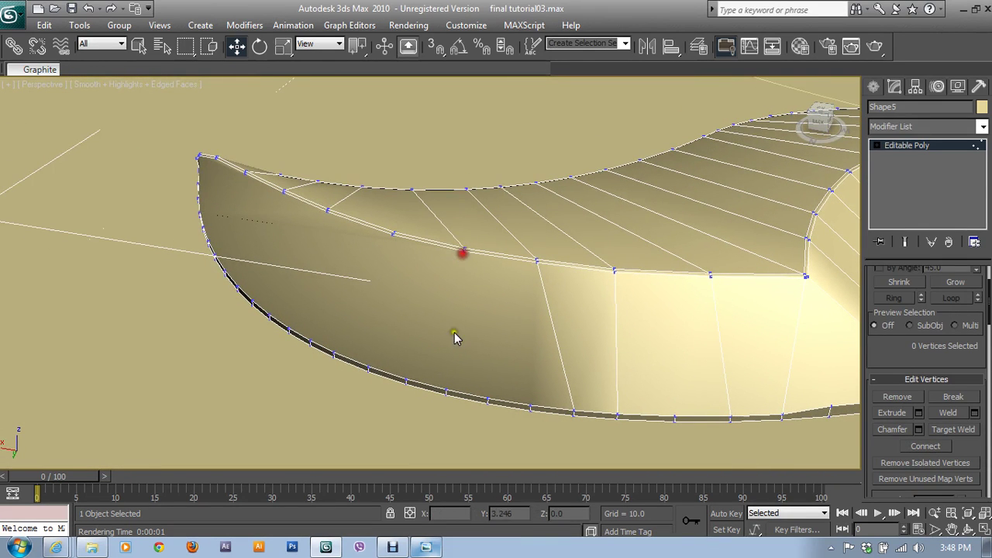
pyautogui.click(447, 387)
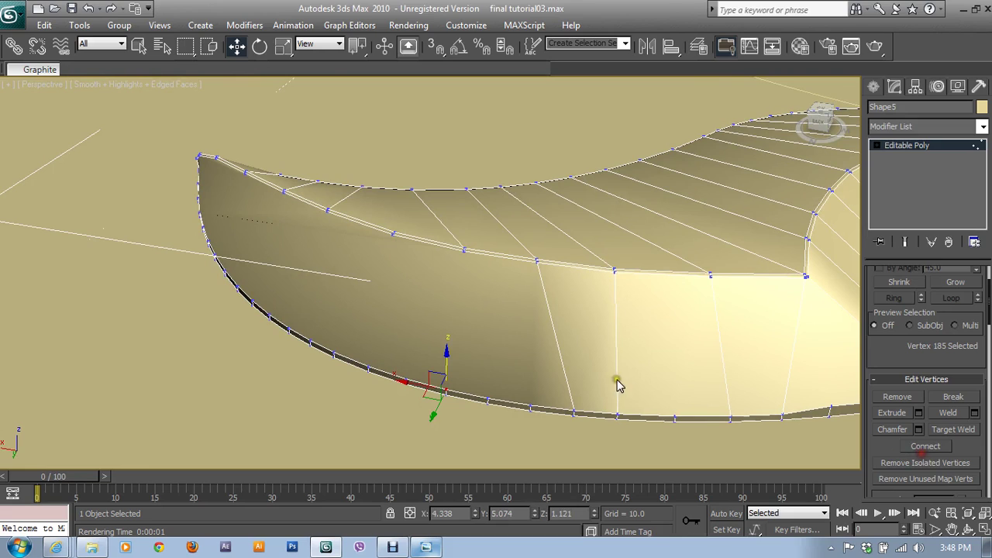
pyautogui.keyDown('ctrl'); pyautogui.click(464, 250); pyautogui.keyUp('ctrl')
pyautogui.click(917, 450)
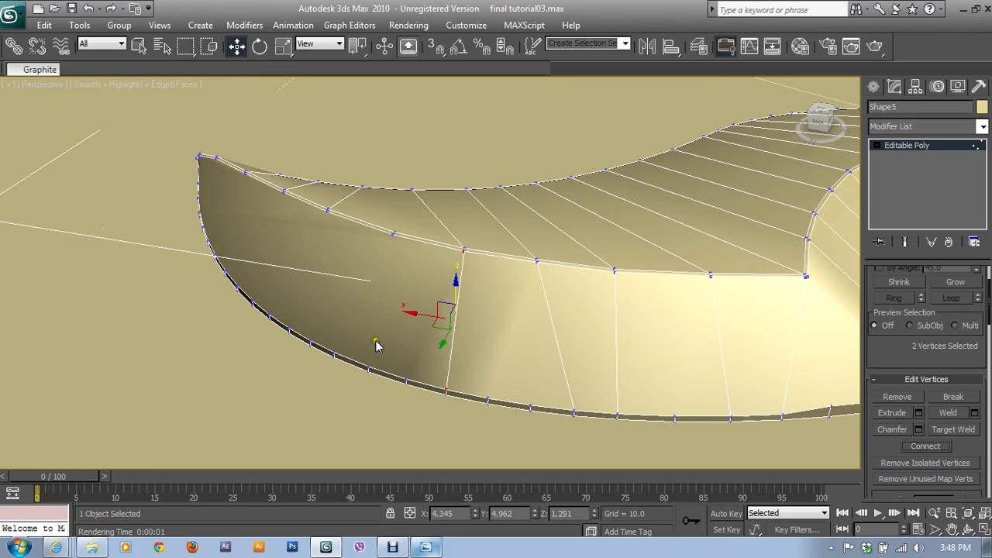
pyautogui.click(332, 351)
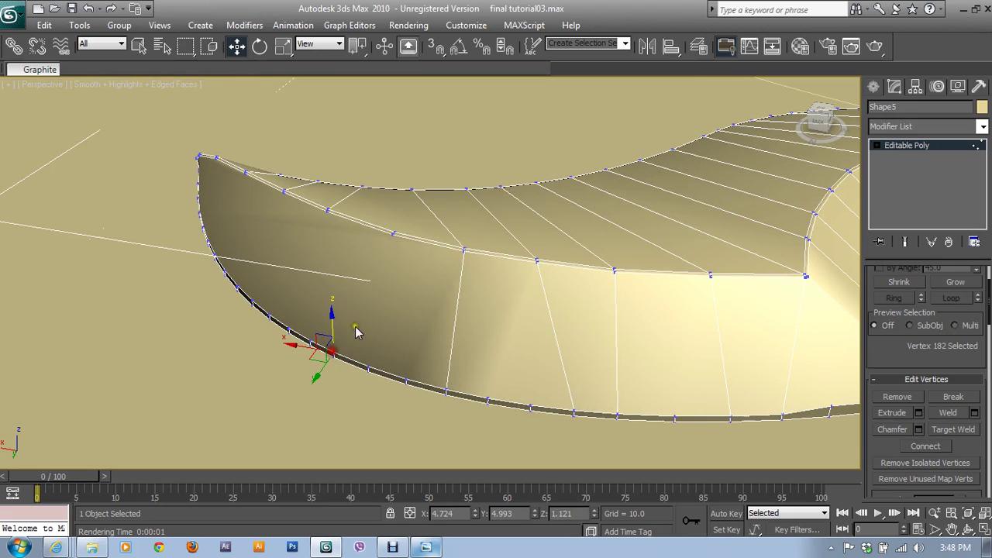
pyautogui.keyDown('ctrl'); pyautogui.click(390, 236); pyautogui.keyUp('ctrl')
pyautogui.click(916, 447)
# - Connect three more bottom-to-rim vertex pairs along the strip
pyautogui.keyDown('alt'); pyautogui.moveTo(365, 353); pyautogui.dragTo(446, 359, button='middle'); pyautogui.keyUp('alt')
pyautogui.click(346, 378)
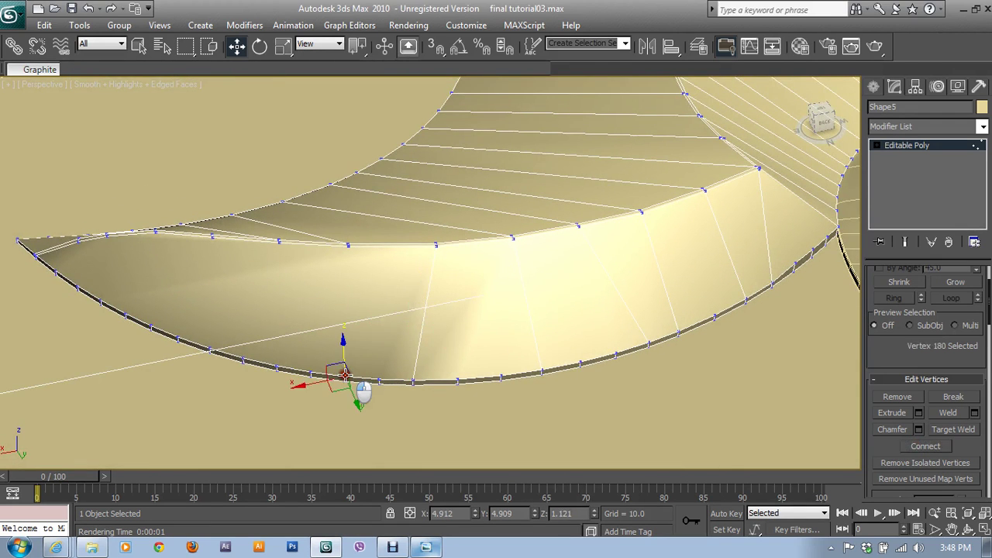
pyautogui.keyDown('ctrl'); pyautogui.click(347, 246); pyautogui.keyUp('ctrl')
pyautogui.click(928, 448)
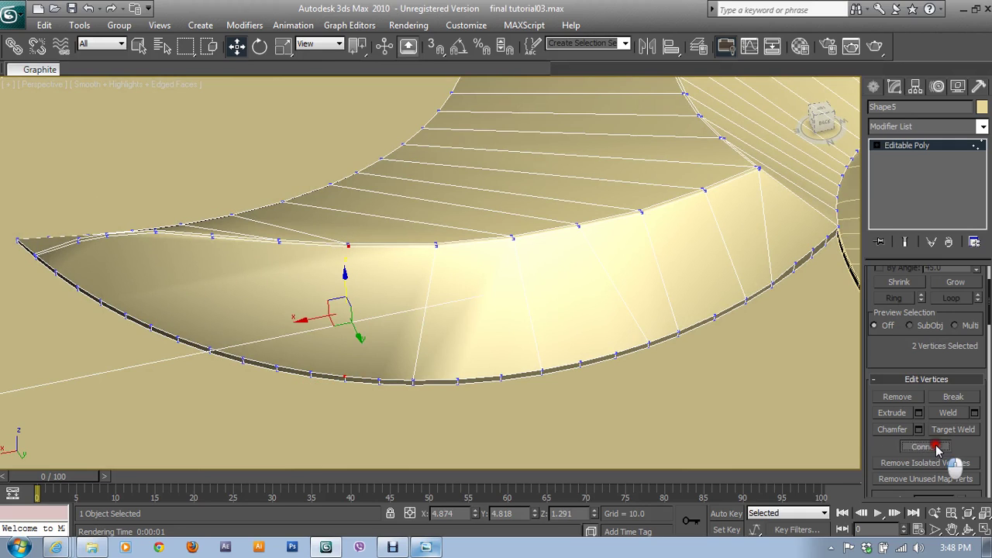
pyautogui.click(273, 364)
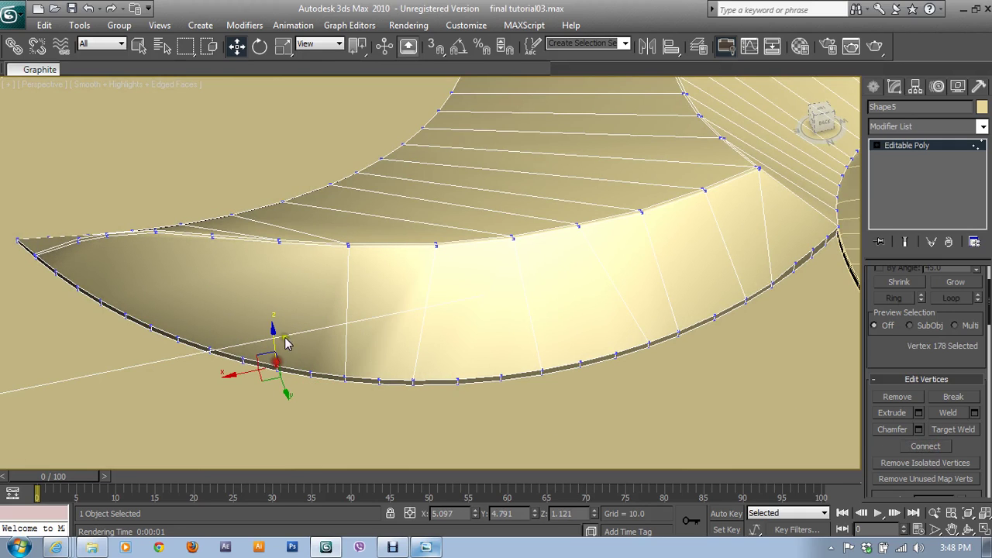
pyautogui.keyDown('ctrl'); pyautogui.click(279, 242); pyautogui.keyUp('ctrl')
pyautogui.click(925, 446)
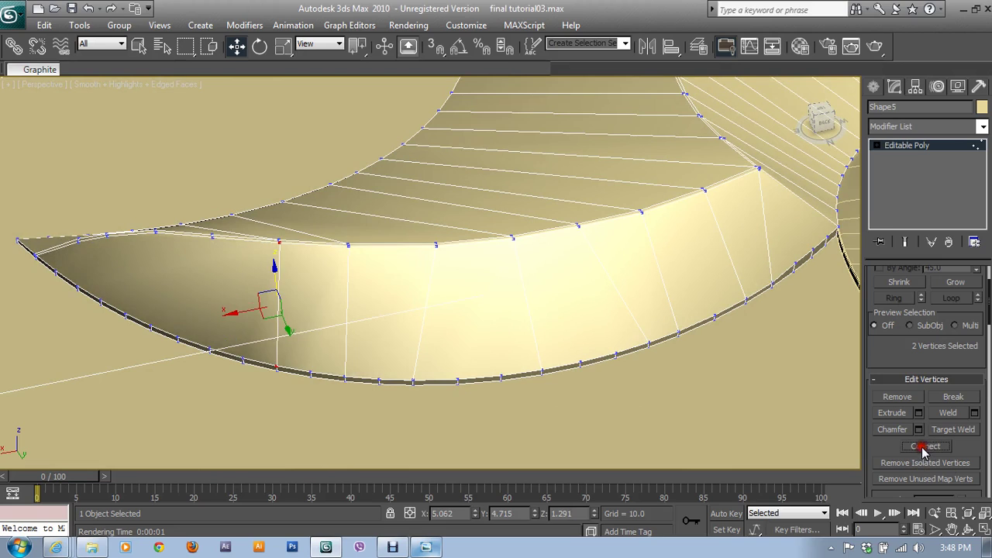
pyautogui.click(207, 347)
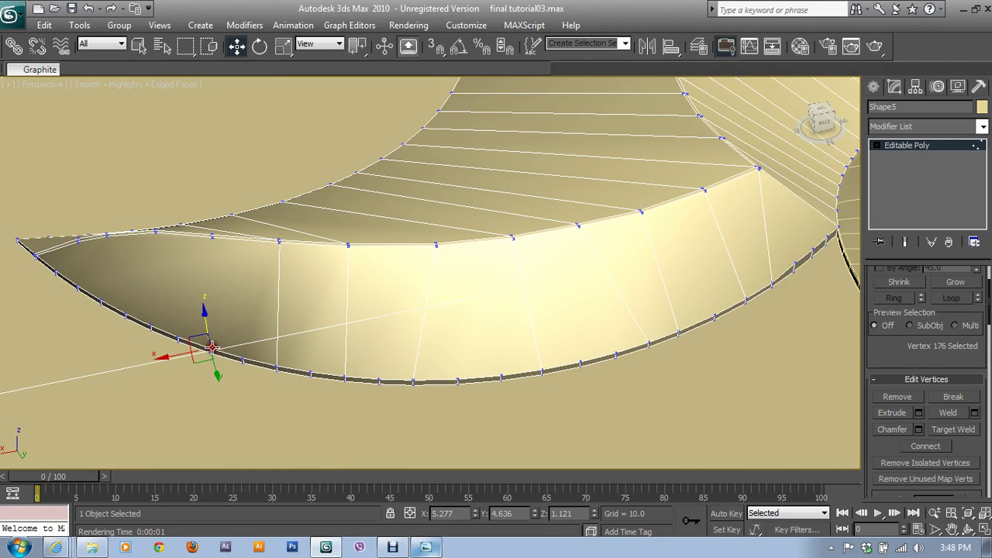
pyautogui.keyDown('ctrl'); pyautogui.click(212, 234); pyautogui.keyUp('ctrl')
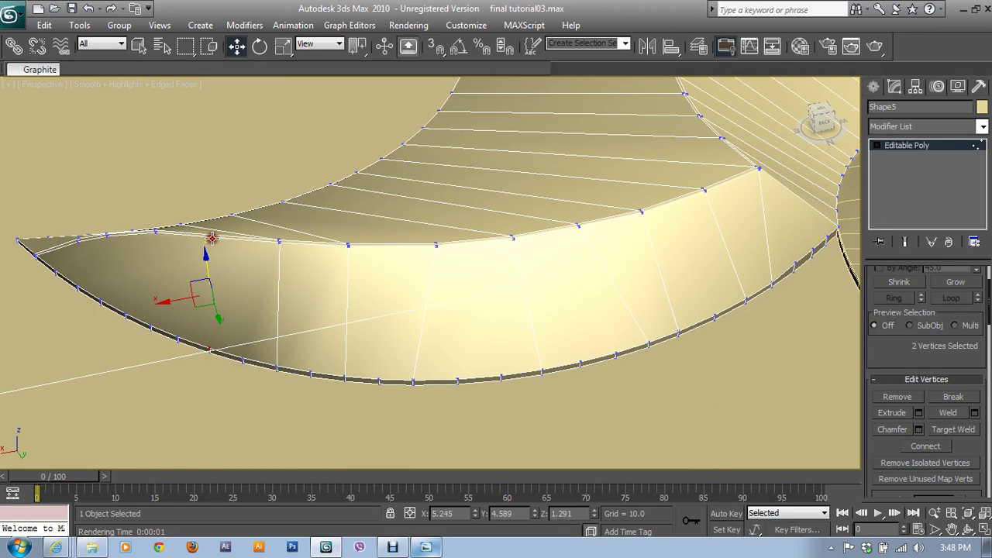
pyautogui.click(924, 447)
# - Connect the final vertex pairs up to the pointed tip and leave Vertex mode
pyautogui.keyDown('alt'); pyautogui.moveTo(175, 350); pyautogui.dragTo(384, 430, button='middle'); pyautogui.keyUp('alt')
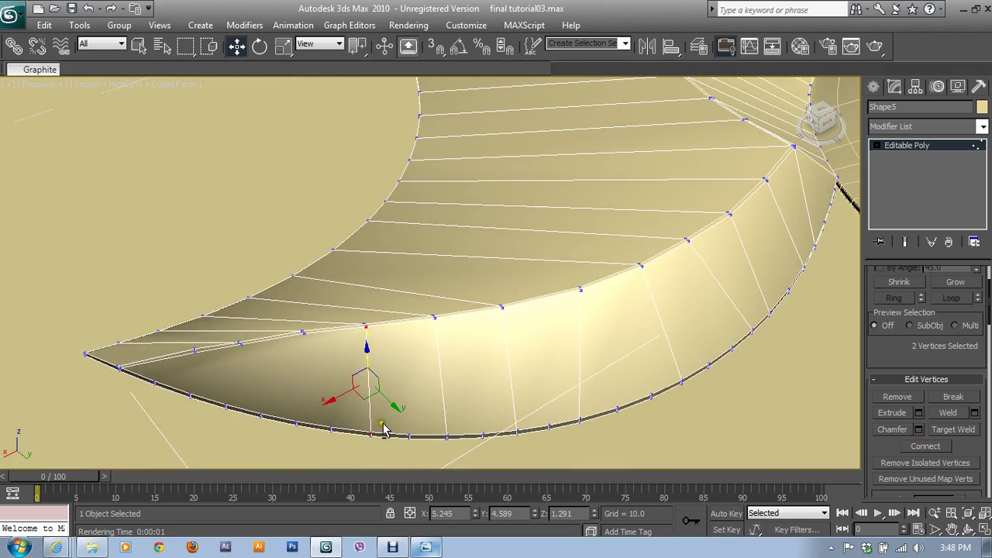
pyautogui.click(330, 426)
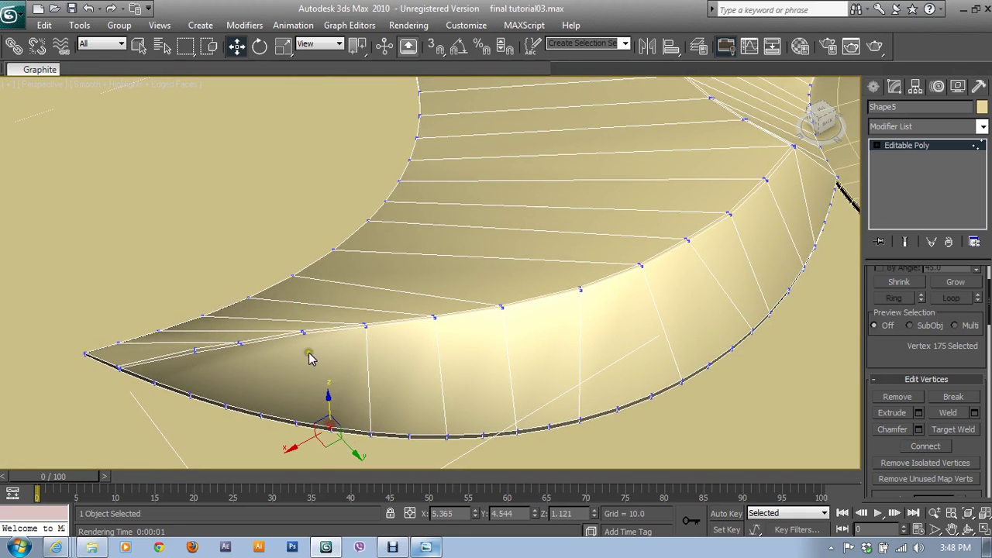
pyautogui.keyDown('ctrl'); pyautogui.click(303, 334); pyautogui.keyUp('ctrl')
pyautogui.click(915, 448)
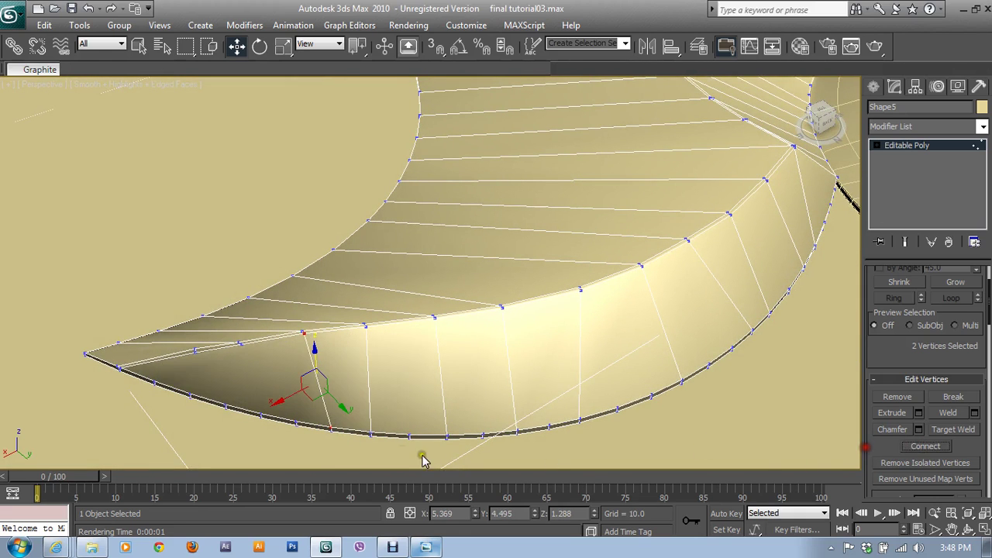
pyautogui.click(296, 422)
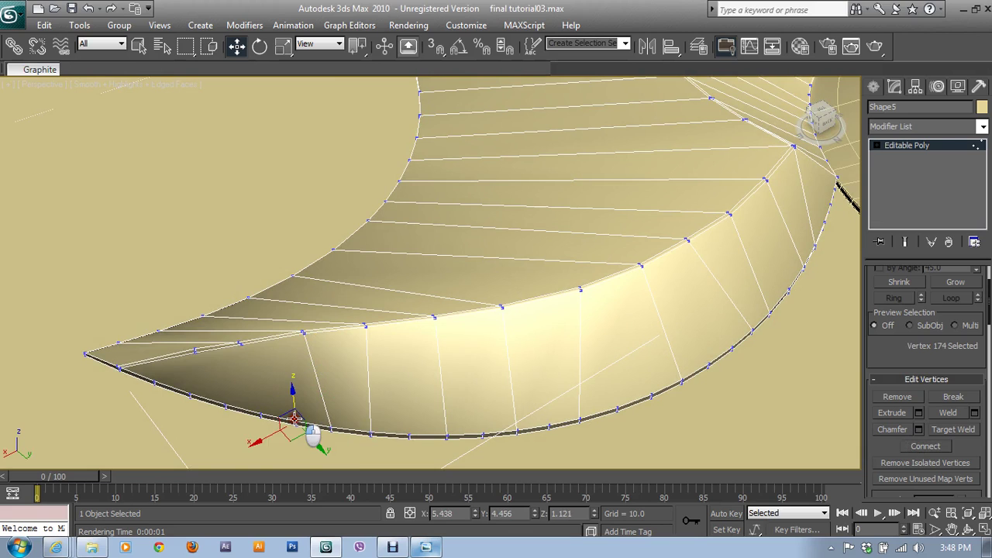
pyautogui.click(260, 413)
pyautogui.keyDown('ctrl'); pyautogui.click(245, 342); pyautogui.keyUp('ctrl')
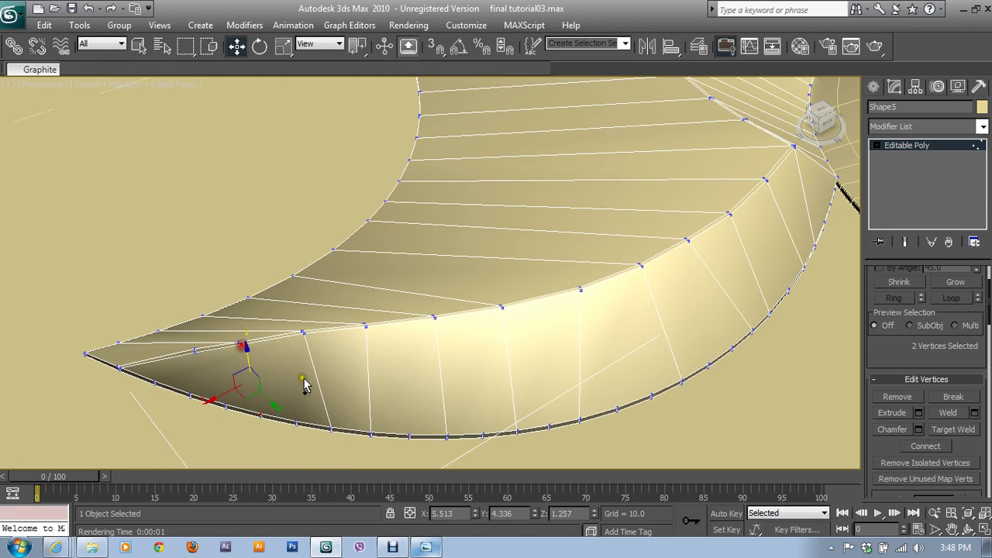
pyautogui.click(927, 448)
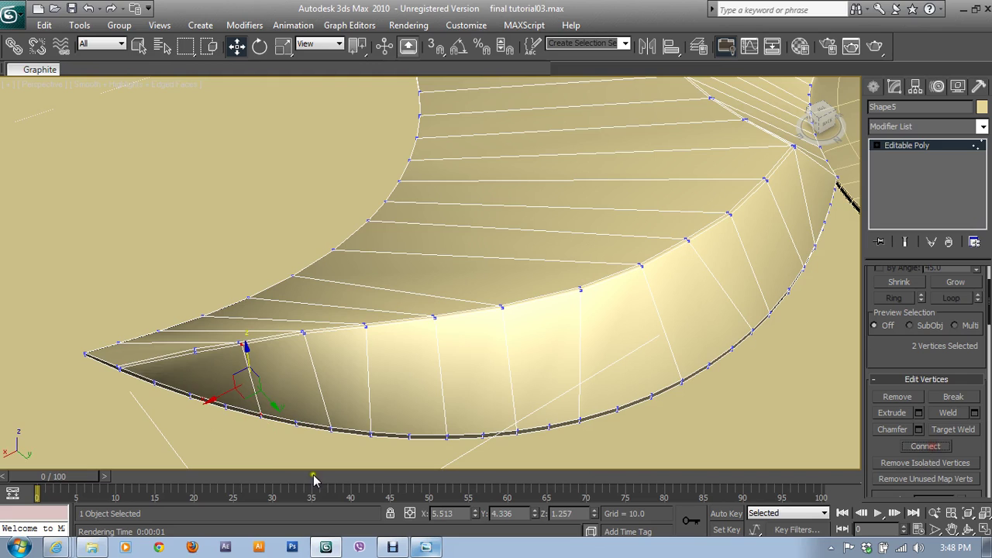
pyautogui.click(191, 393)
pyautogui.keyDown('ctrl'); pyautogui.click(194, 350); pyautogui.keyUp('ctrl')
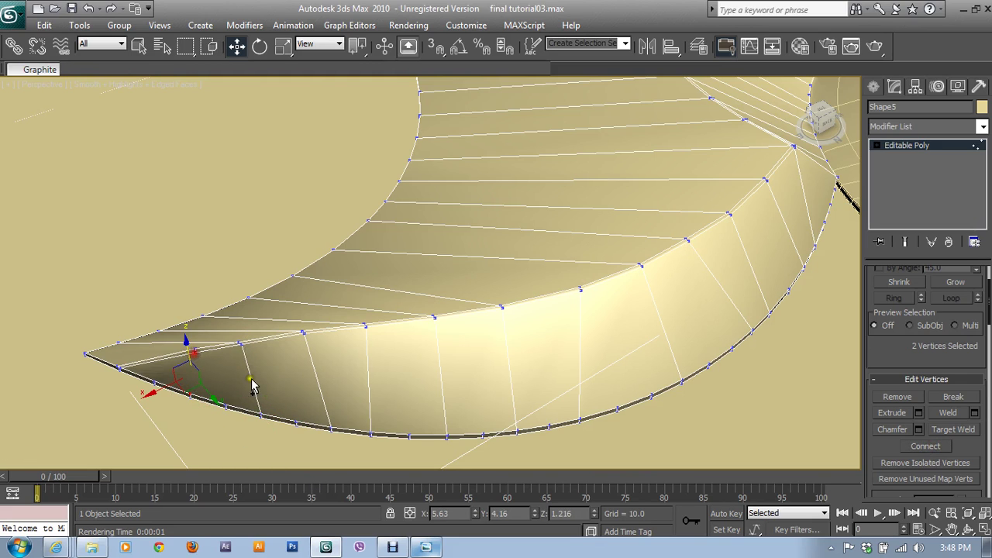
pyautogui.click(924, 446)
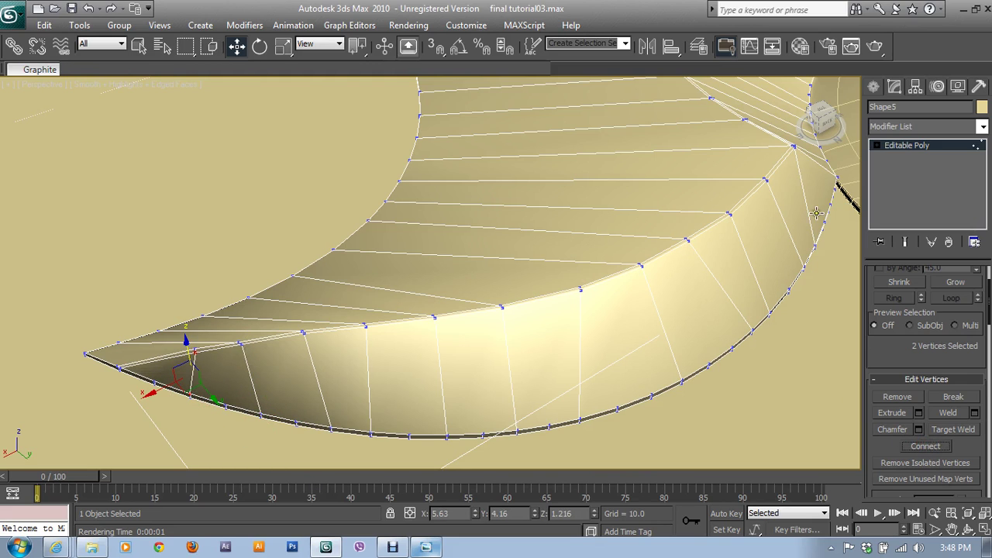
pyautogui.click(903, 148)
pyautogui.moveTo(768, 224)
pyautogui.keyDown('alt'); pyautogui.mouseDown(button='middle')
pyautogui.moveTo(623, 345)
pyautogui.moveTo(651, 332)
pyautogui.moveTo(455, 321)
pyautogui.moveTo(463, 319)
pyautogui.moveTo(454, 443)
pyautogui.moveTo(562, 379)
pyautogui.moveTo(525, 385)
pyautogui.moveTo(604, 301)
pyautogui.mouseUp(button='middle'); pyautogui.keyUp('alt')
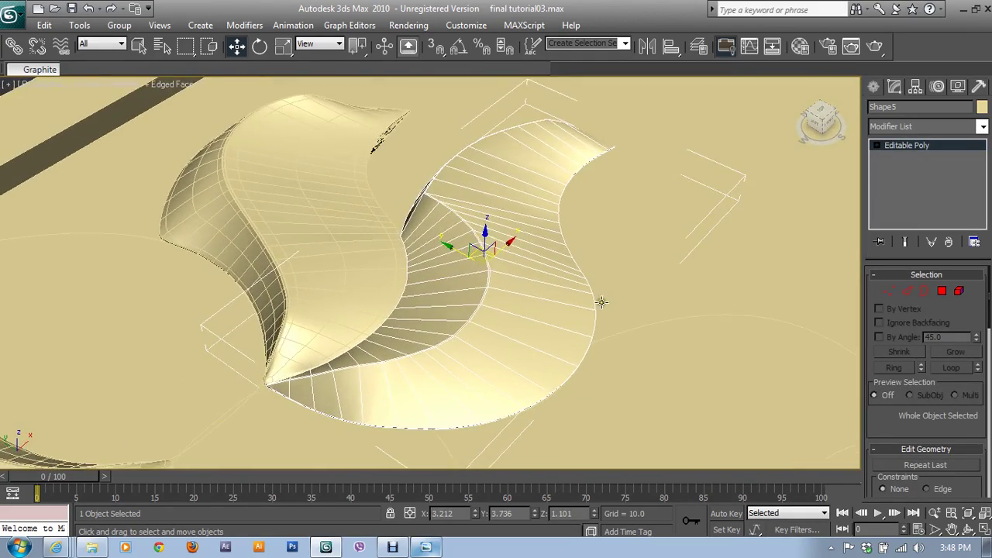
# - In Edge mode with Top maximized, box-select cross edges at the petal's upper right
pyautogui.click(908, 291)
pyautogui.click(521, 345)
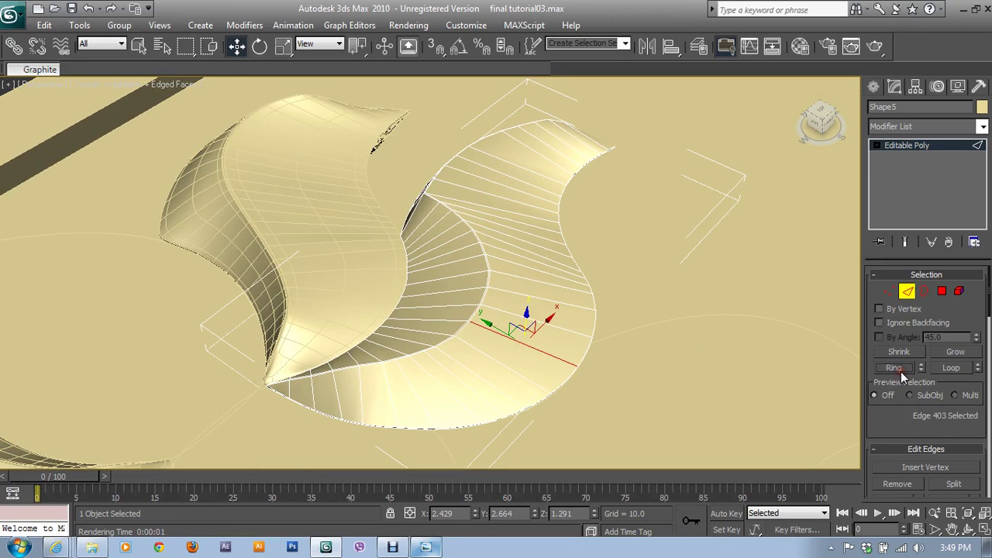
pyautogui.hotkey('alt', 'w')
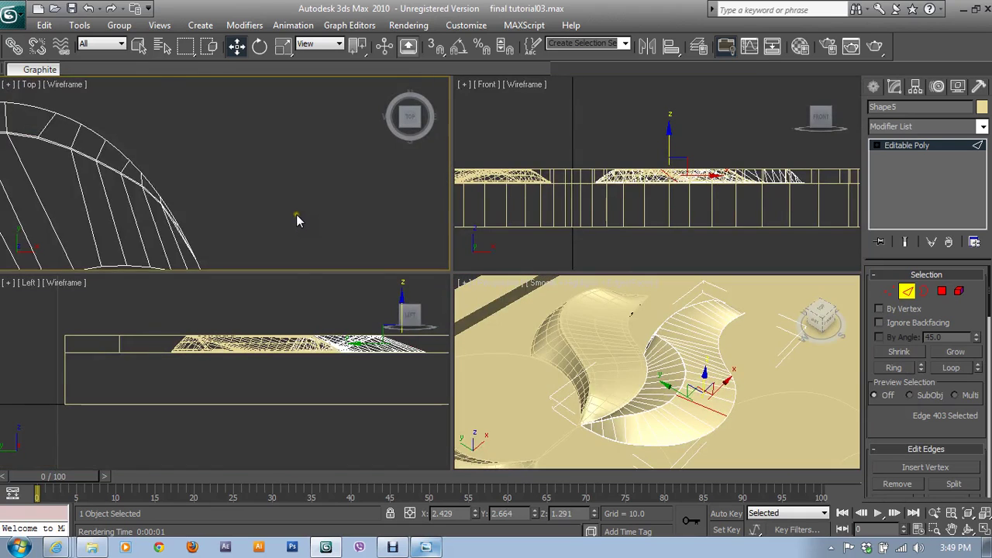
pyautogui.scroll(-2, 296, 214)
pyautogui.hotkey('alt', 'w')
pyautogui.moveTo(172, 262); pyautogui.dragTo(407, 192, button='middle')
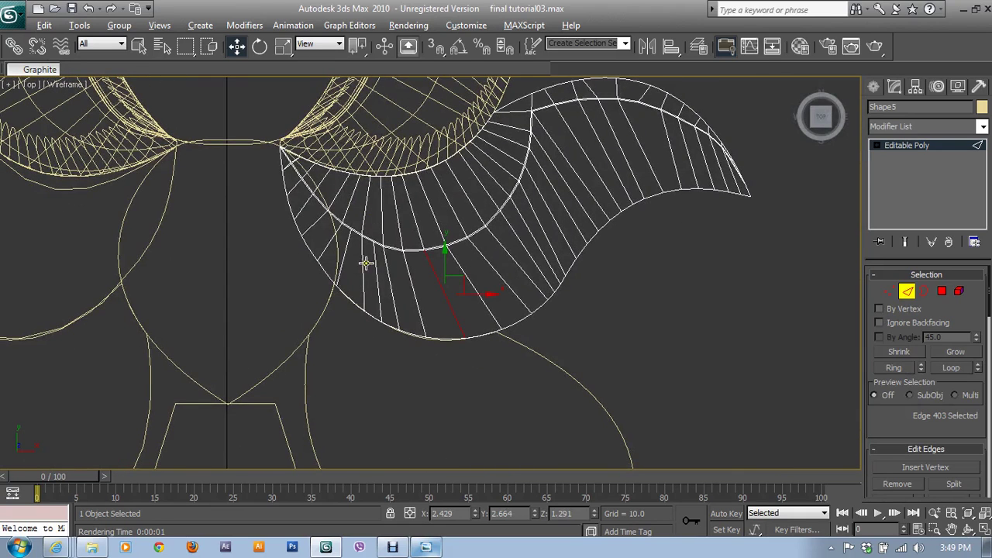
pyautogui.click(563, 205)
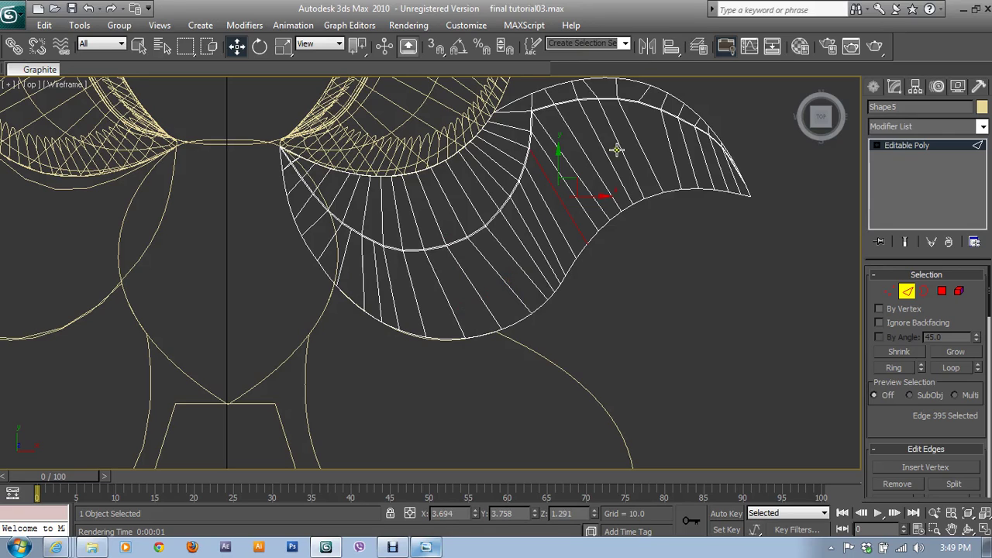
pyautogui.moveTo(647, 137); pyautogui.dragTo(552, 189)
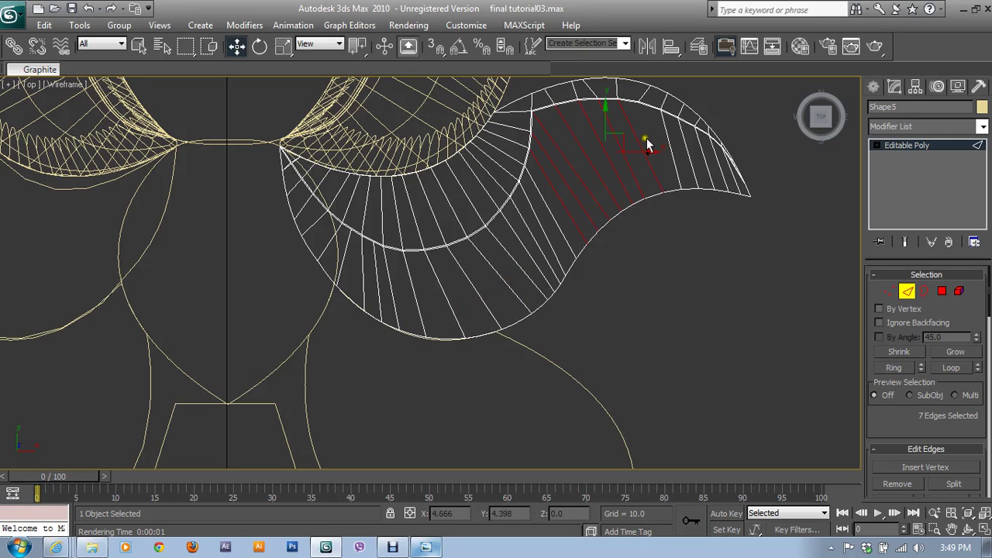
pyautogui.moveTo(652, 137)
pyautogui.mouseDown()
pyautogui.moveTo(710, 174)
pyautogui.moveTo(700, 172)
pyautogui.mouseUp()
pyautogui.scroll(3, 481, 209)
pyautogui.scroll(1, 496, 215)
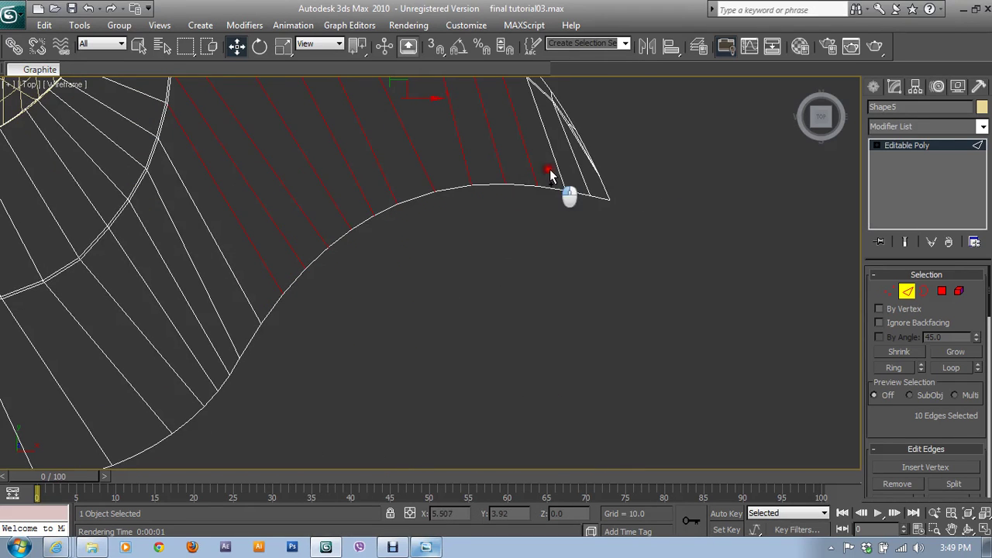
pyautogui.keyDown('ctrl'); pyautogui.moveTo(569, 195); pyautogui.dragTo(607, 210); pyautogui.keyUp('ctrl')
# - Box-select the rest of the band's 31 cross edges, drop a stray edge, and maximize Perspective
pyautogui.moveTo(580, 191)
pyautogui.mouseDown(button='middle')
pyautogui.moveTo(408, 200)
pyautogui.moveTo(419, 193)
pyautogui.mouseUp(button='middle')
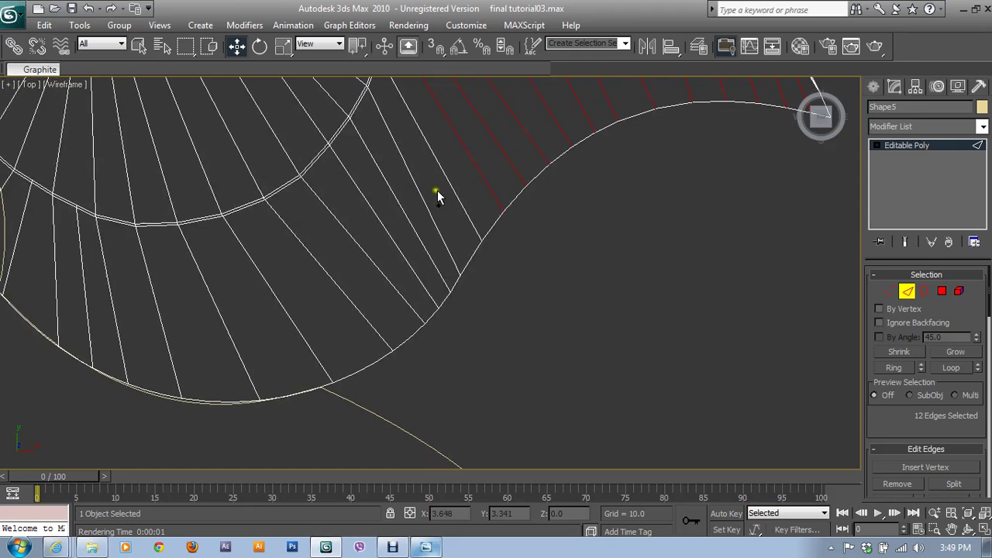
pyautogui.moveTo(336, 264)
pyautogui.keyDown('ctrl'); pyautogui.mouseDown()
pyautogui.moveTo(312, 287)
pyautogui.moveTo(51, 295)
pyautogui.mouseUp(); pyautogui.keyUp('ctrl')
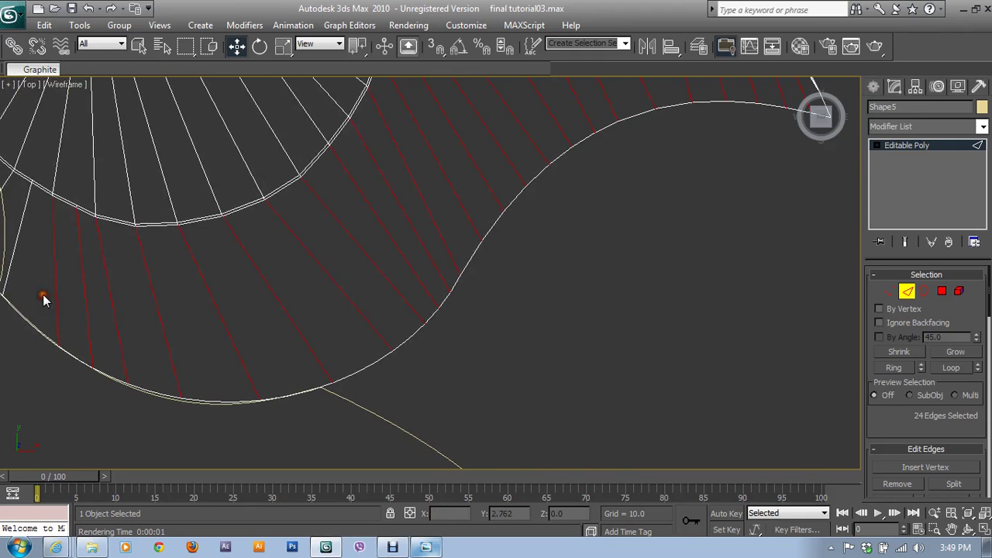
pyautogui.moveTo(44, 295); pyautogui.dragTo(344, 350, button='middle')
pyautogui.keyDown('ctrl'); pyautogui.moveTo(266, 303); pyautogui.dragTo(225, 246); pyautogui.keyUp('ctrl')
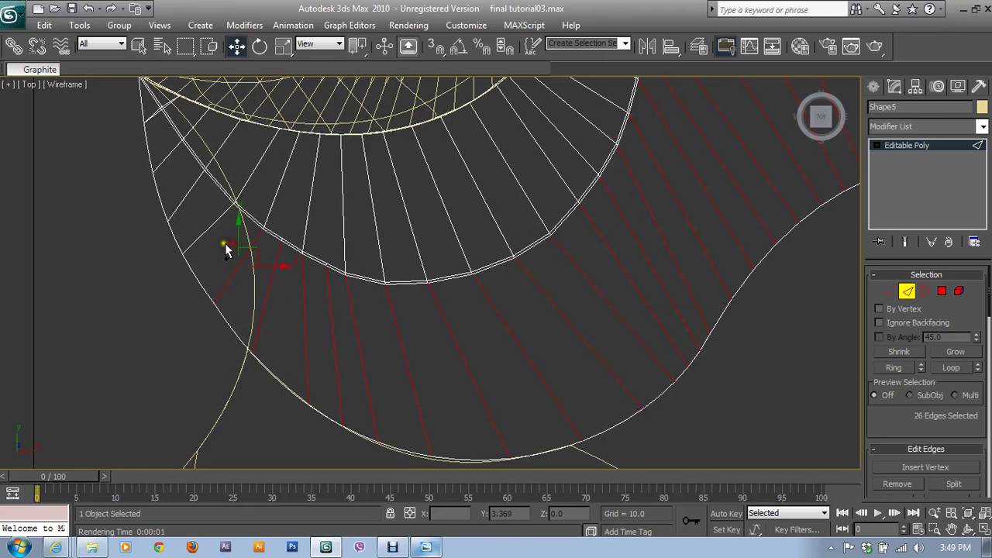
pyautogui.keyDown('ctrl'); pyautogui.moveTo(183, 188); pyautogui.dragTo(162, 148); pyautogui.keyUp('ctrl')
pyautogui.scroll(4, 350, 346)
pyautogui.keyDown('ctrl'); pyautogui.moveTo(140, 269); pyautogui.dragTo(141, 258); pyautogui.keyUp('ctrl')
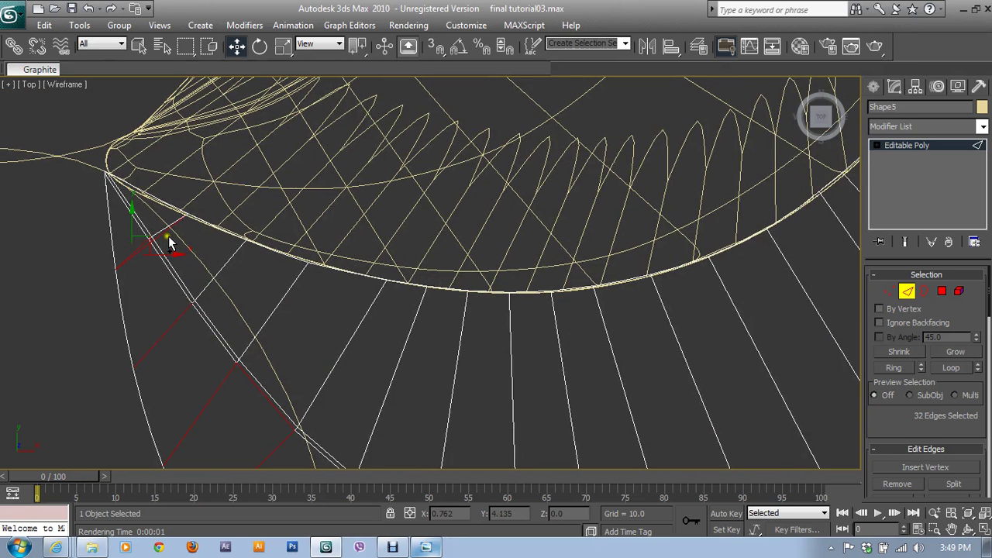
pyautogui.keyDown('alt'); pyautogui.click(191, 238); pyautogui.keyUp('alt')
pyautogui.hotkey('alt', 'w')
pyautogui.rightClick(499, 359)
pyautogui.hotkey('alt', 'w')
pyautogui.scroll(3, 543, 333)
# - Preview a 2-segment Connect, cancel it, and deselect the stray top edge
pyautogui.scroll(2, 589, 309)
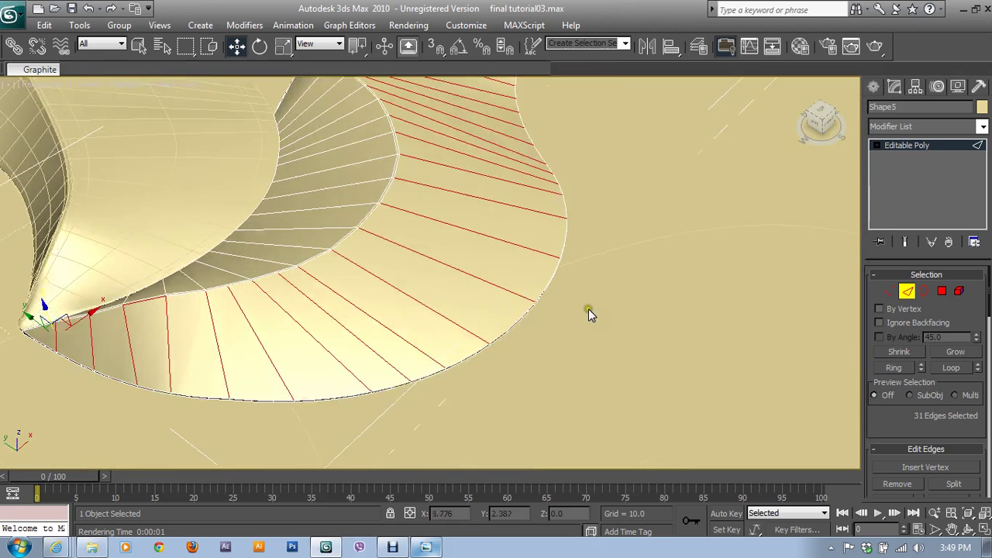
pyautogui.scroll(-2, 902, 420)
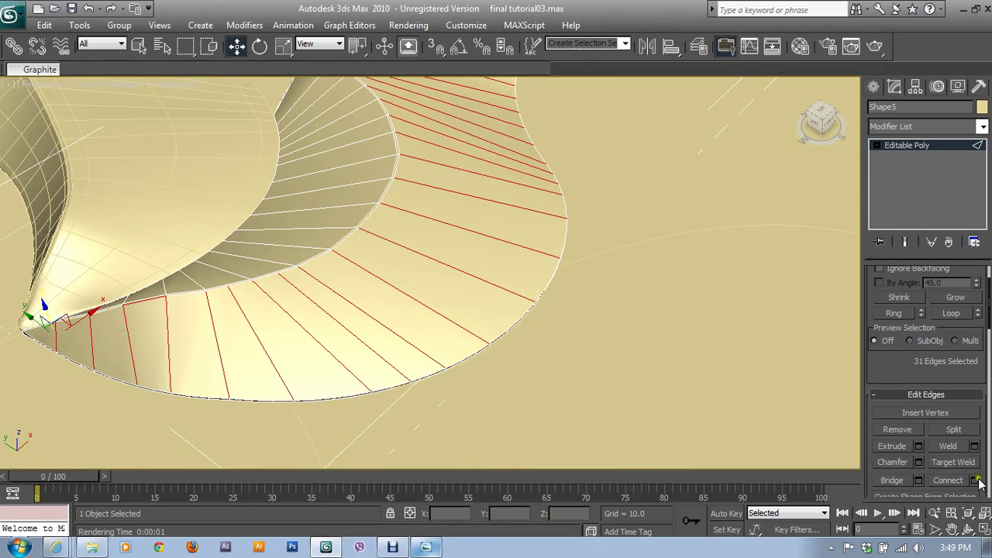
pyautogui.click(979, 480)
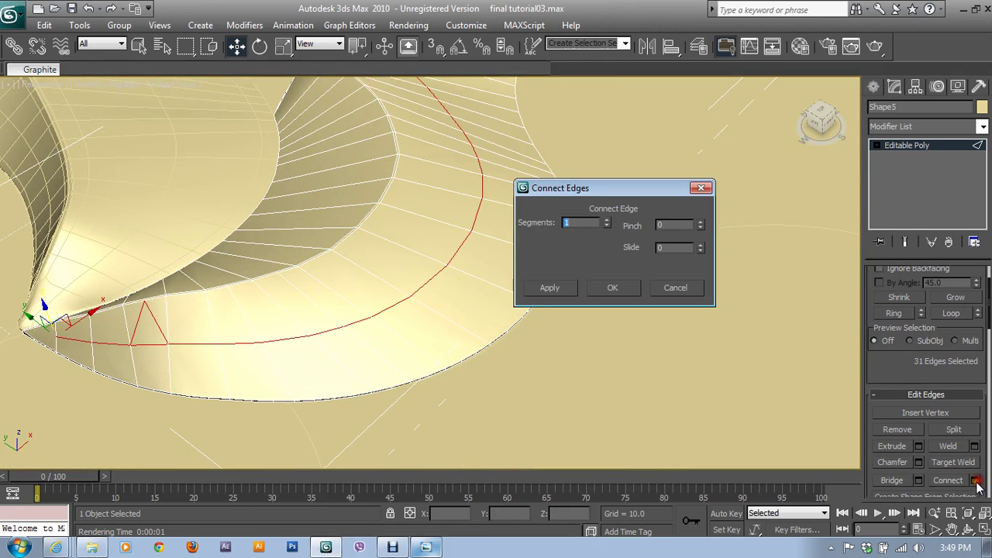
pyautogui.click(609, 222)
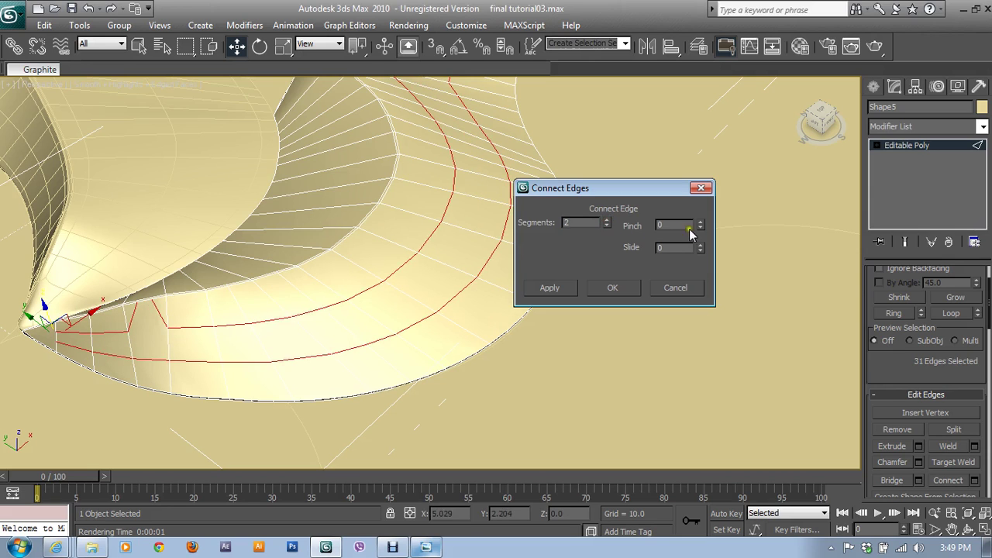
pyautogui.moveTo(697, 226)
pyautogui.mouseDown()
pyautogui.moveTo(668, 112)
pyautogui.moveTo(665, 224)
pyautogui.mouseUp()
pyautogui.click(685, 288)
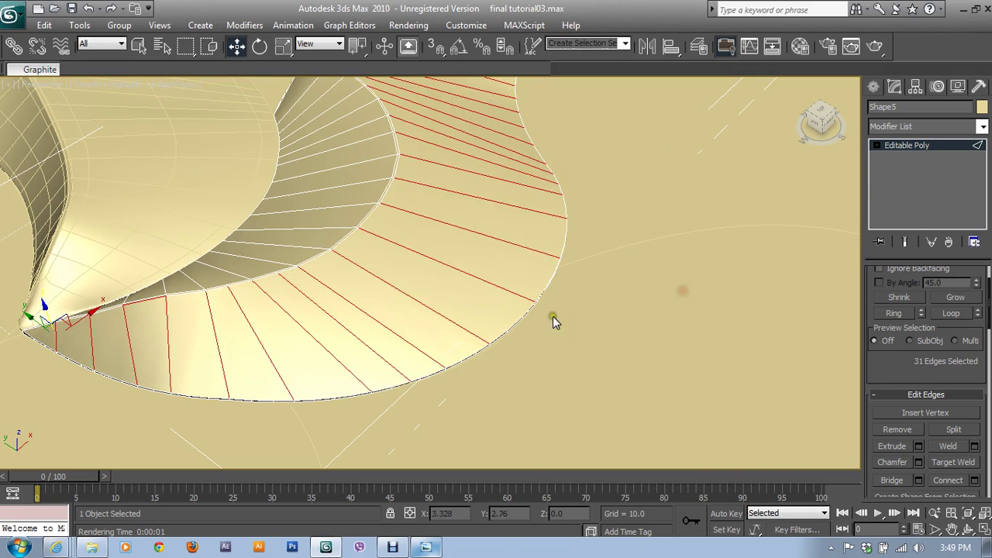
pyautogui.keyDown('alt'); pyautogui.click(148, 300); pyautogui.keyUp('alt')
# - Connect the 30 cross edges with Segments 2 and Pinch 98
pyautogui.click(974, 479)
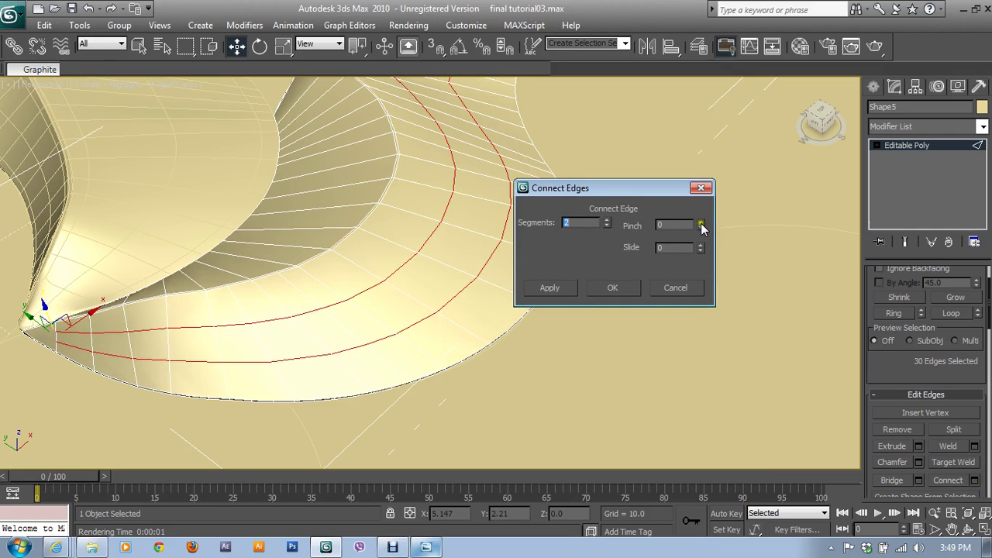
pyautogui.moveTo(702, 226); pyautogui.dragTo(669, 78)
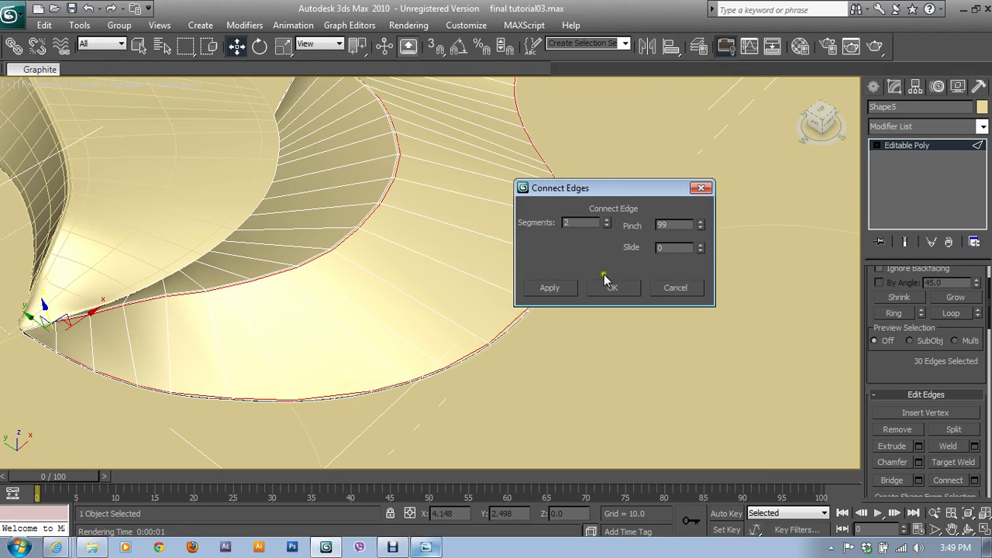
pyautogui.moveTo(459, 376)
pyautogui.keyDown('alt'); pyautogui.mouseDown(button='middle')
pyautogui.moveTo(411, 362)
pyautogui.moveTo(449, 365)
pyautogui.mouseUp(button='middle'); pyautogui.keyUp('alt')
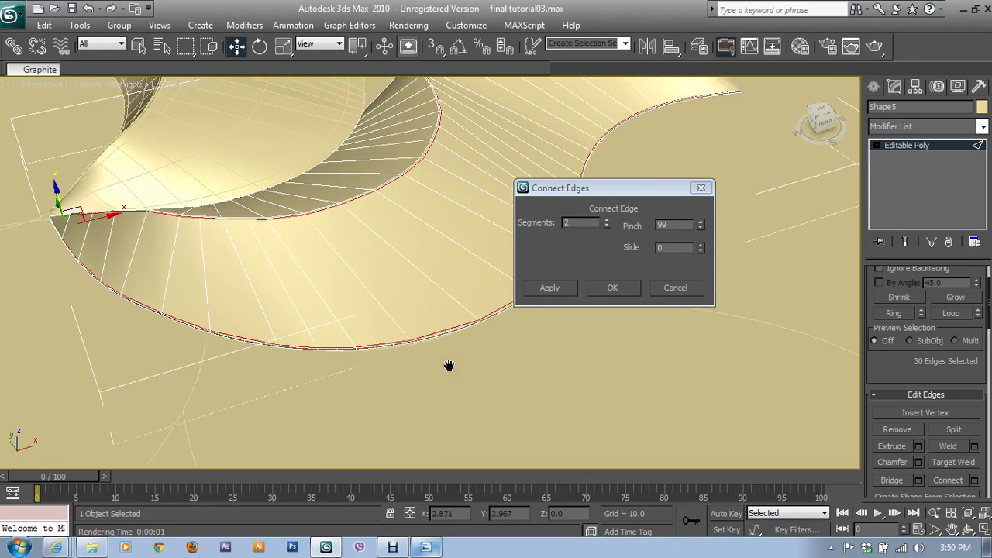
pyautogui.click(703, 229)
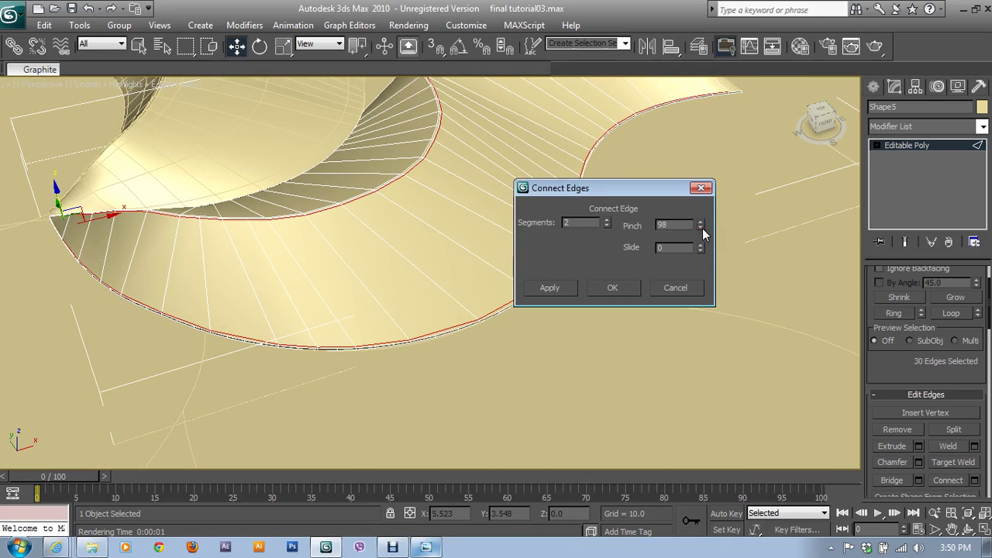
pyautogui.click(625, 288)
pyautogui.moveTo(621, 288)
pyautogui.keyDown('alt'); pyautogui.mouseDown(button='middle')
pyautogui.moveTo(550, 317)
pyautogui.moveTo(505, 291)
pyautogui.mouseUp(button='middle'); pyautogui.keyUp('alt')
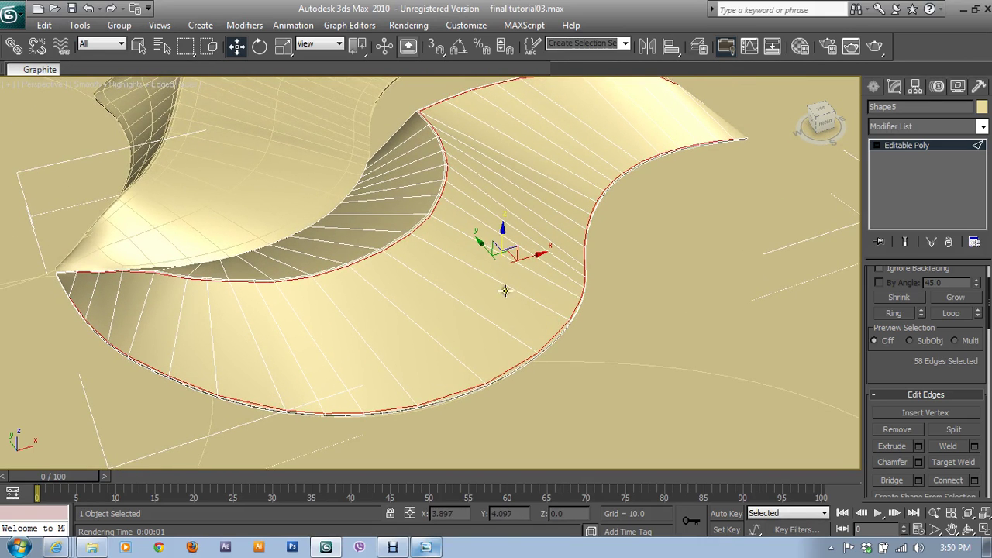
# - Ring-select an upper-surface cross edge and connect it with Segments 1, Pinch 0
pyautogui.click(504, 282)
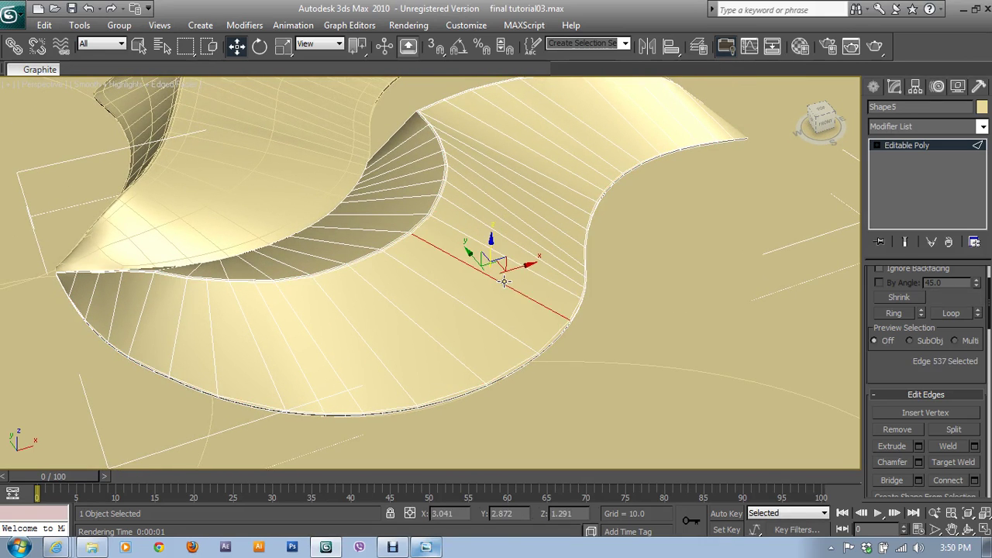
pyautogui.click(900, 313)
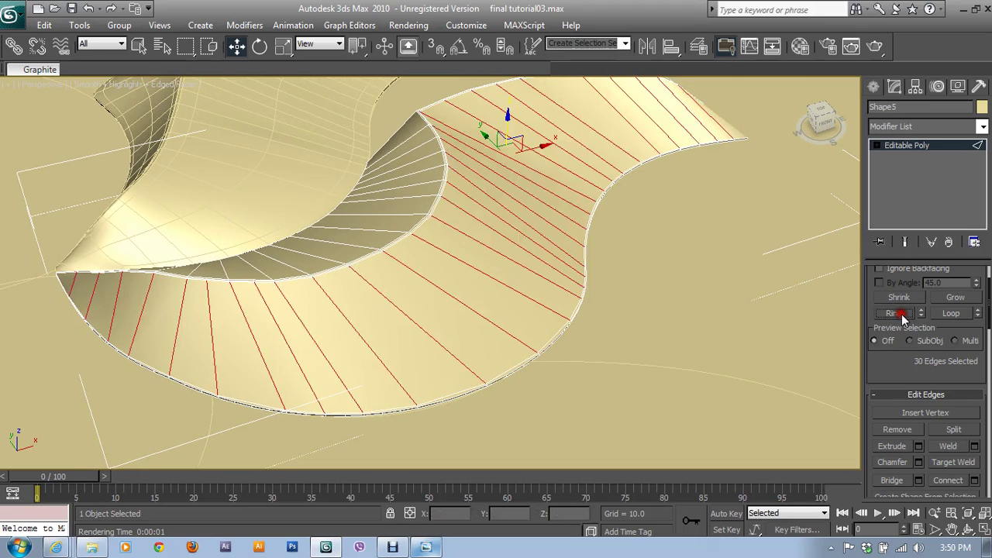
pyautogui.click(976, 481)
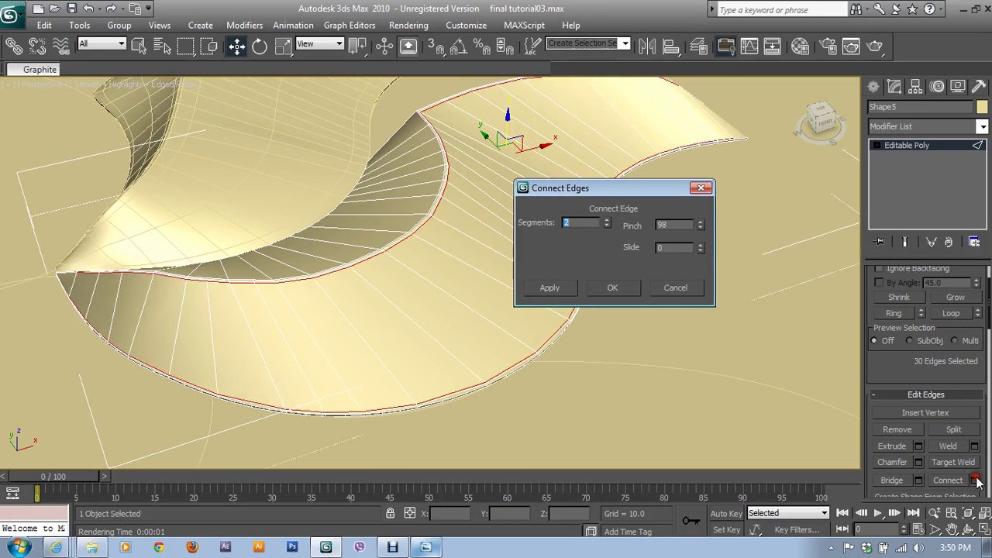
pyautogui.rightClick(699, 225)
pyautogui.click(608, 226)
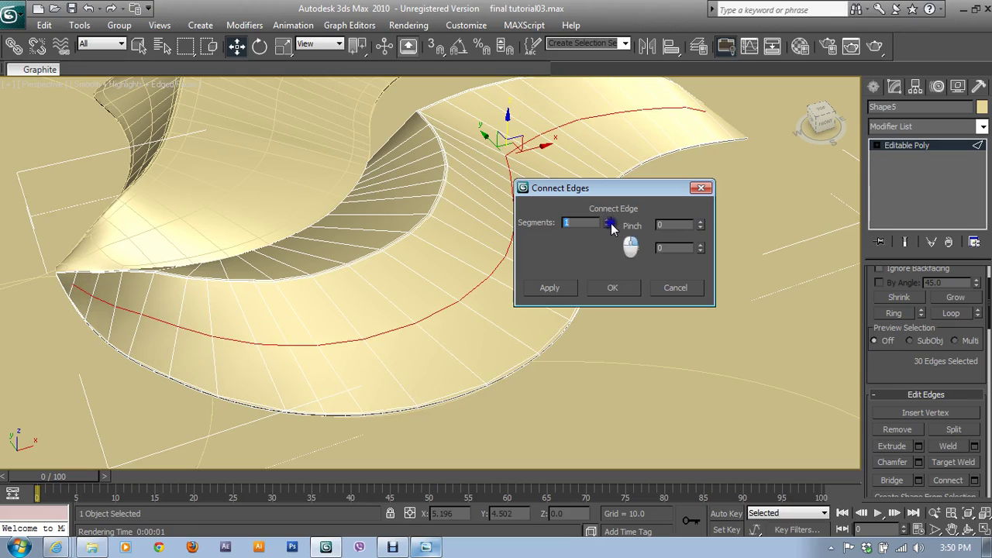
pyautogui.click(612, 287)
pyautogui.moveTo(552, 289)
pyautogui.keyDown('alt'); pyautogui.mouseDown(button='middle')
pyautogui.moveTo(360, 258)
pyautogui.moveTo(555, 302)
pyautogui.mouseUp(button='middle'); pyautogui.keyUp('alt')
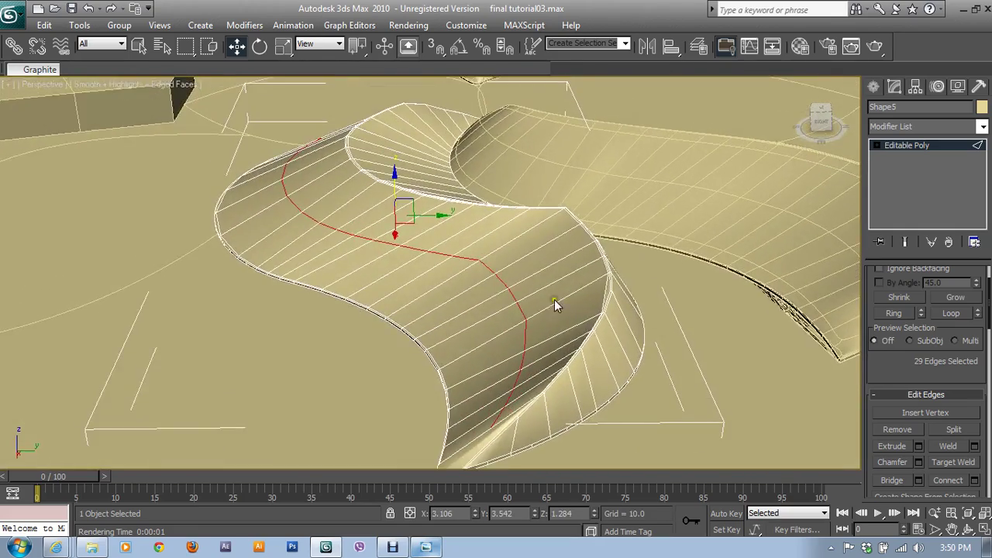
# - On the next petal, select an edge, ring it, and add edges at the strip's left end
pyautogui.click(581, 400)
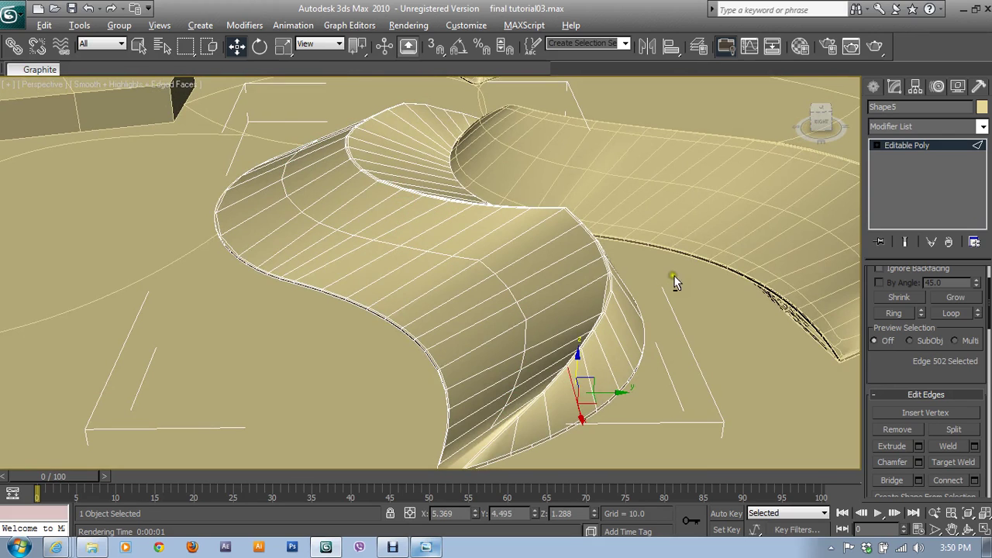
pyautogui.moveTo(673, 276)
pyautogui.keyDown('alt'); pyautogui.mouseDown(button='middle')
pyautogui.moveTo(556, 304)
pyautogui.moveTo(517, 300)
pyautogui.mouseUp(button='middle'); pyautogui.keyUp('alt')
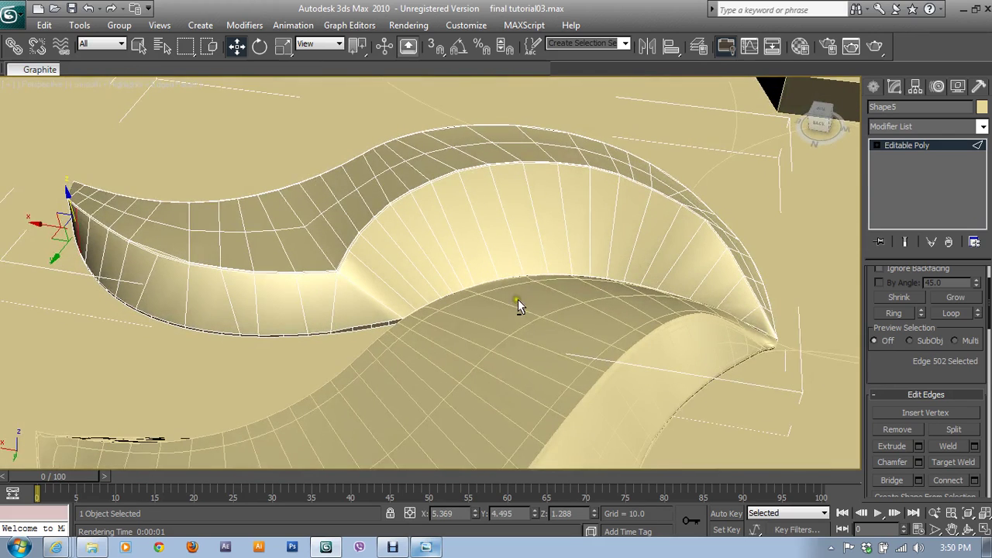
pyautogui.click(896, 313)
pyautogui.keyDown('alt'); pyautogui.moveTo(308, 340); pyautogui.dragTo(449, 310, button='middle'); pyautogui.keyUp('alt')
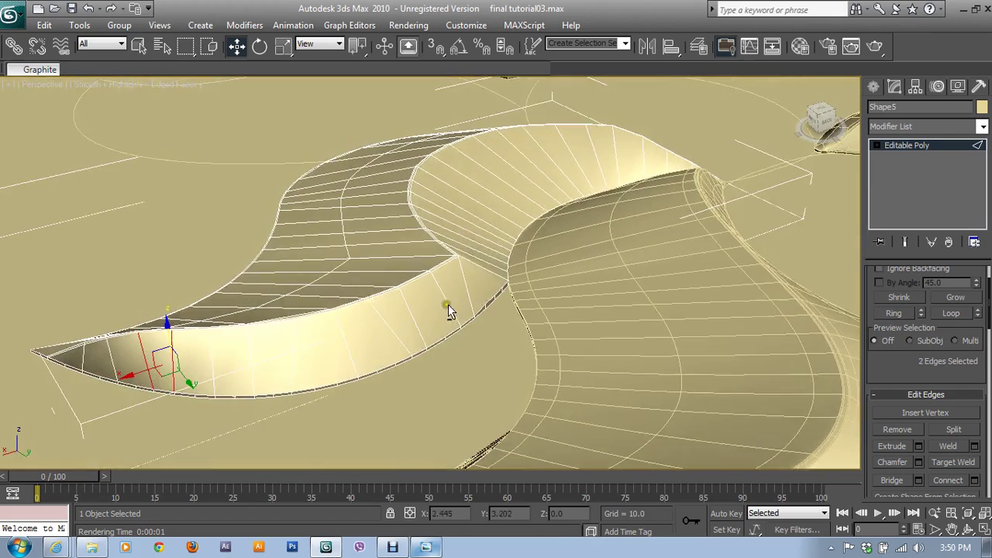
pyautogui.keyDown('ctrl'); pyautogui.click(110, 351); pyautogui.keyUp('ctrl')
pyautogui.keyDown('ctrl'); pyautogui.click(84, 358); pyautogui.keyUp('ctrl')
pyautogui.keyDown('ctrl'); pyautogui.click(205, 358); pyautogui.keyUp('ctrl')
pyautogui.keyDown('alt'); pyautogui.moveTo(259, 369); pyautogui.dragTo(227, 425, button='middle'); pyautogui.keyUp('alt')
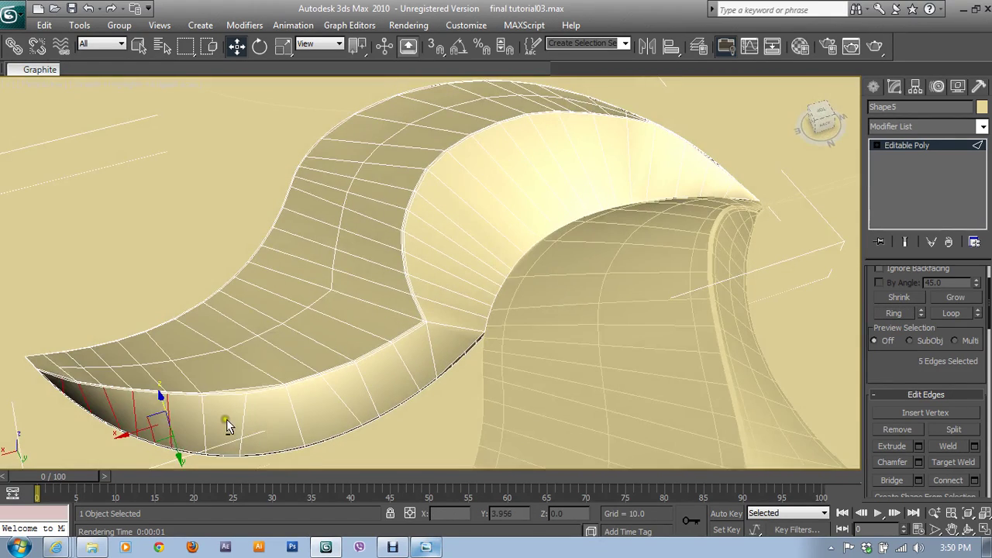
# - Extend the edge selection up the rim strip, drop a stray edge, and preview Connect Edges
pyautogui.keyDown('ctrl'); pyautogui.click(195, 405); pyautogui.keyUp('ctrl')
pyautogui.keyDown('ctrl'); pyautogui.click(232, 401); pyautogui.keyUp('ctrl')
pyautogui.keyDown('ctrl'); pyautogui.click(309, 408); pyautogui.keyUp('ctrl')
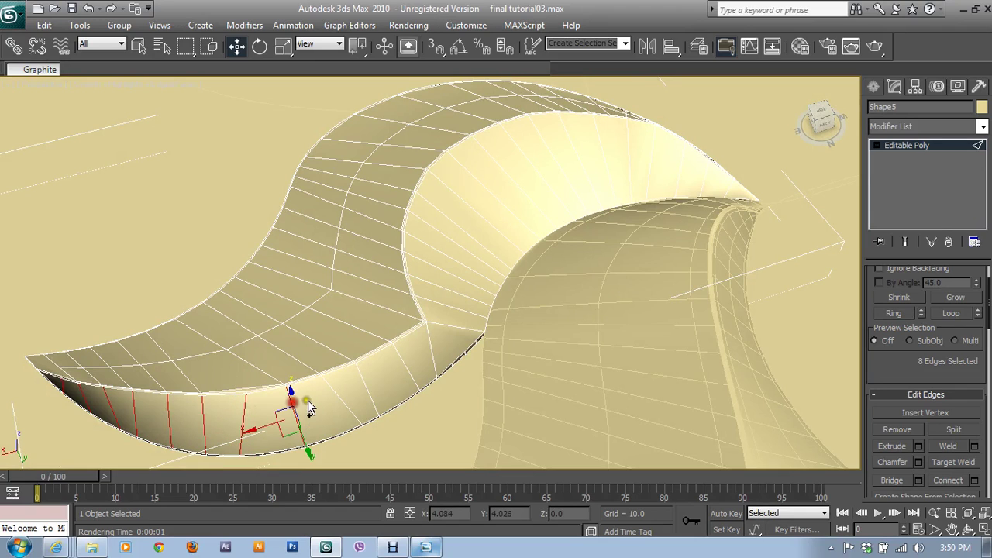
pyautogui.keyDown('ctrl'); pyautogui.click(337, 400); pyautogui.keyUp('ctrl')
pyautogui.keyDown('ctrl'); pyautogui.click(373, 380); pyautogui.keyUp('ctrl')
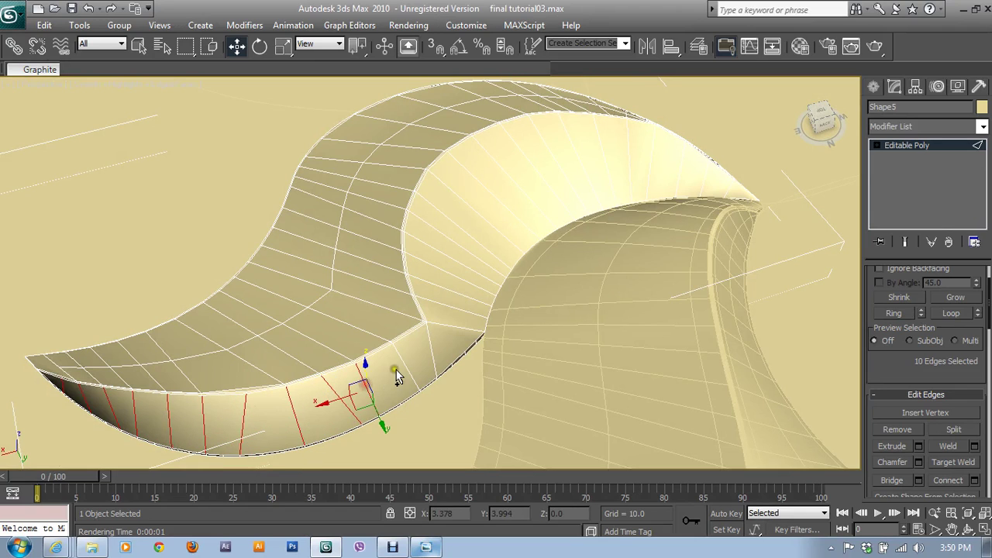
pyautogui.keyDown('ctrl'); pyautogui.click(405, 362); pyautogui.keyUp('ctrl')
pyautogui.keyDown('ctrl'); pyautogui.click(430, 347); pyautogui.keyUp('ctrl')
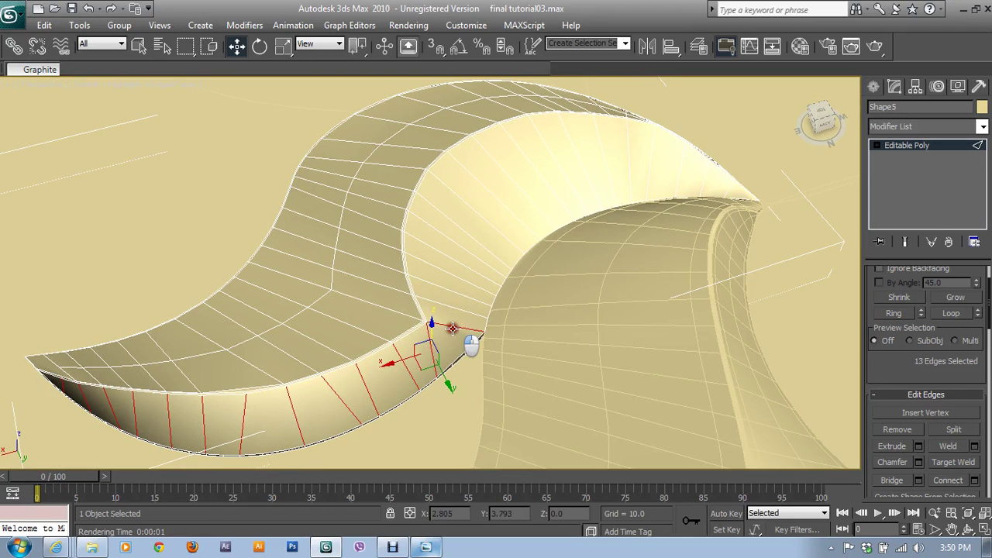
pyautogui.keyDown('ctrl'); pyautogui.click(470, 341); pyautogui.keyUp('ctrl')
pyautogui.keyDown('ctrl'); pyautogui.click(456, 319); pyautogui.keyUp('ctrl')
pyautogui.keyDown('ctrl'); pyautogui.click(452, 293); pyautogui.keyUp('ctrl')
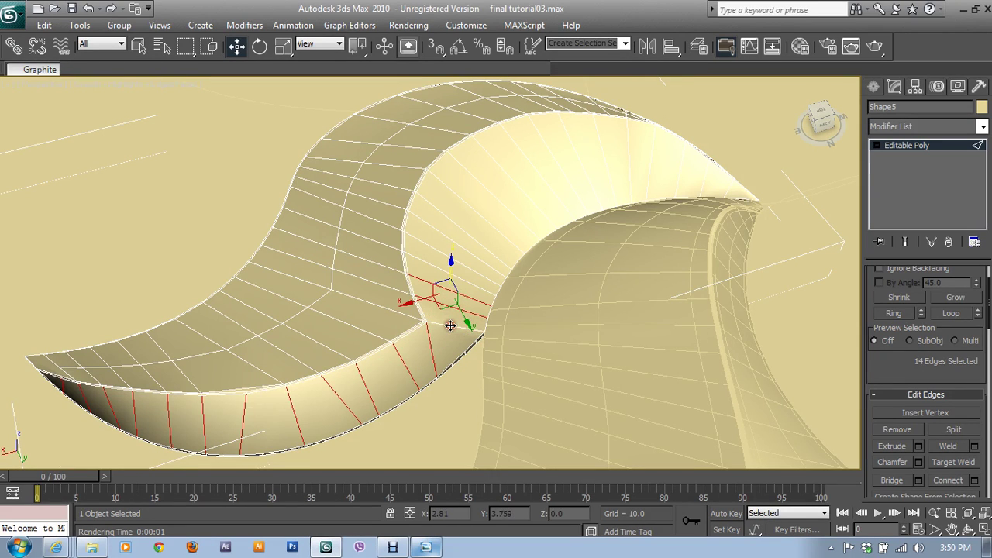
pyautogui.keyDown('alt'); pyautogui.click(459, 301); pyautogui.keyUp('alt')
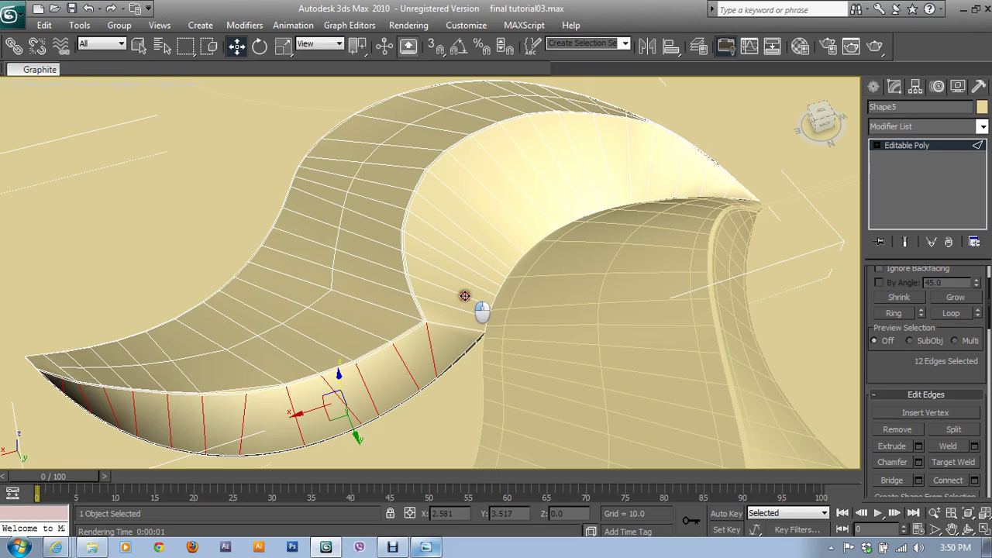
pyautogui.click(975, 480)
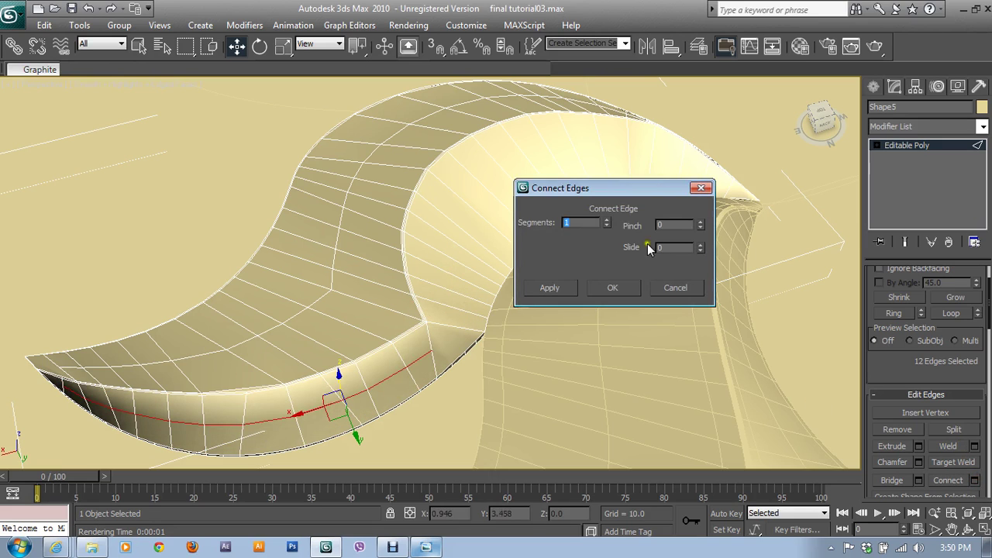
# - Connect the rim strip edges with 2 segments pinched to 98
pyautogui.click(609, 221)
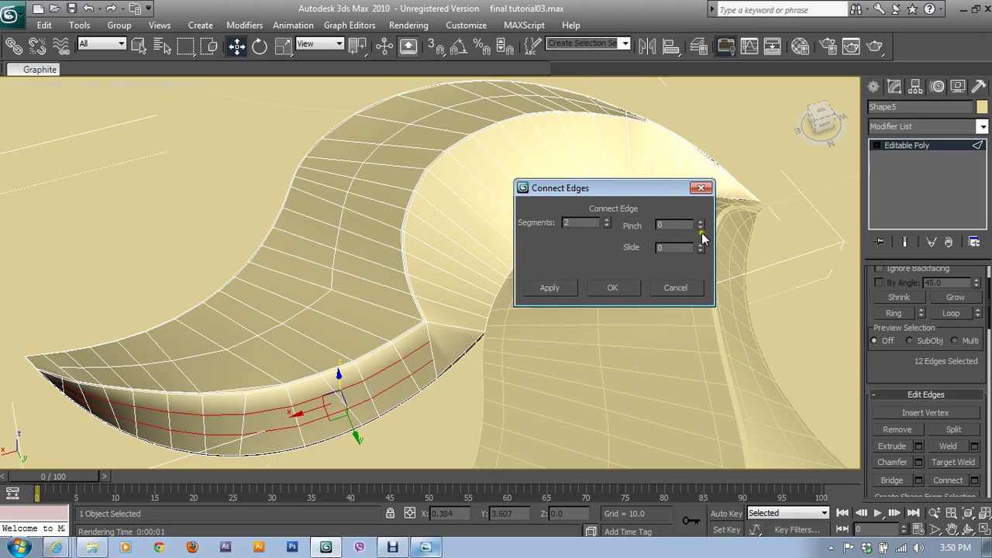
pyautogui.moveTo(702, 233); pyautogui.dragTo(665, 80)
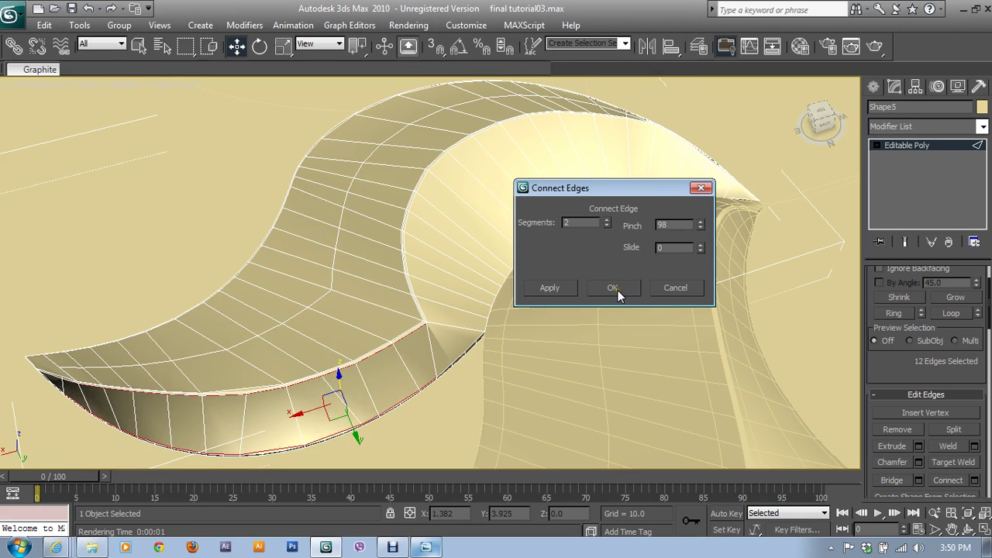
pyautogui.moveTo(700, 227); pyautogui.dragTo(688, 227)
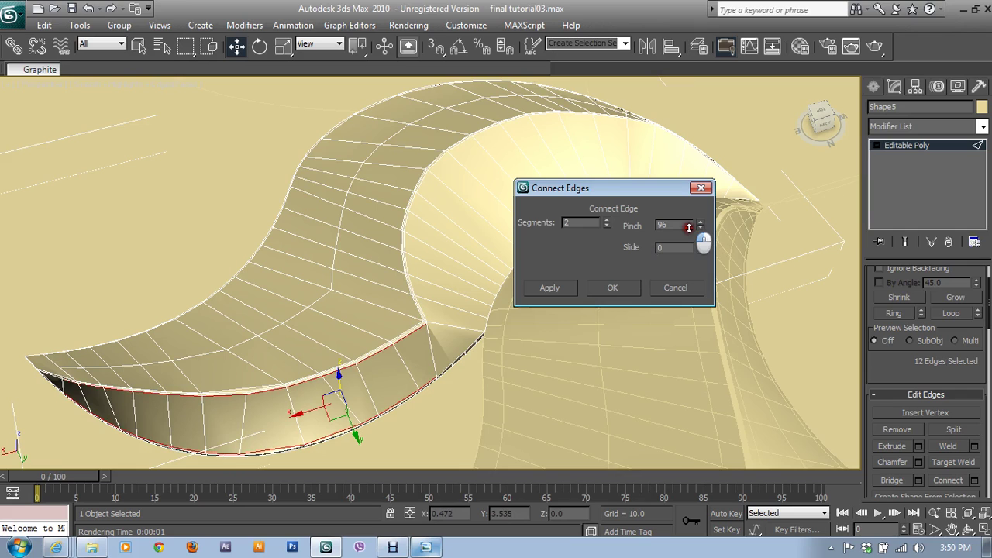
pyautogui.moveTo(688, 227); pyautogui.dragTo(686, 225)
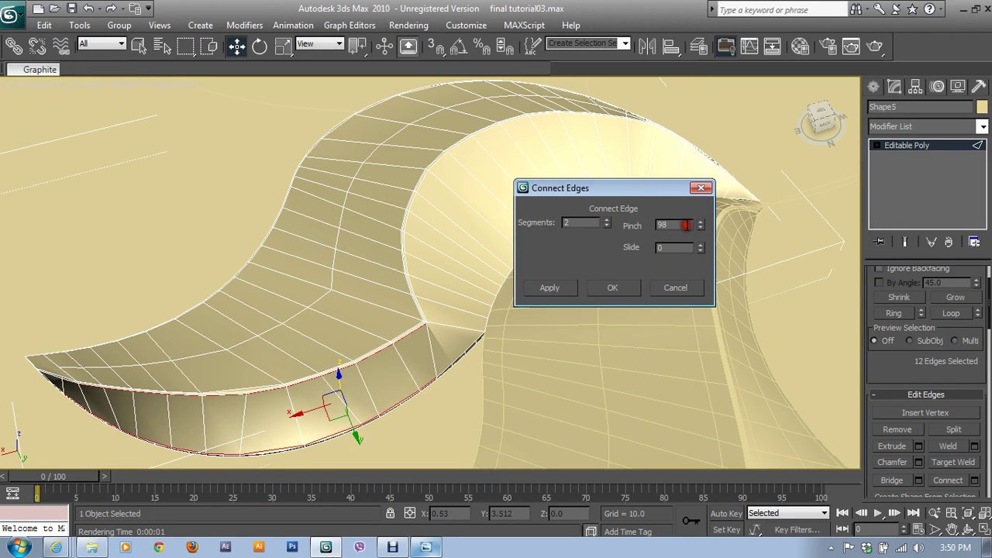
pyautogui.click(615, 289)
# - Ring one strip edge and connect it with 1 segment, Pinch 0, for a middle loop
pyautogui.click(400, 365)
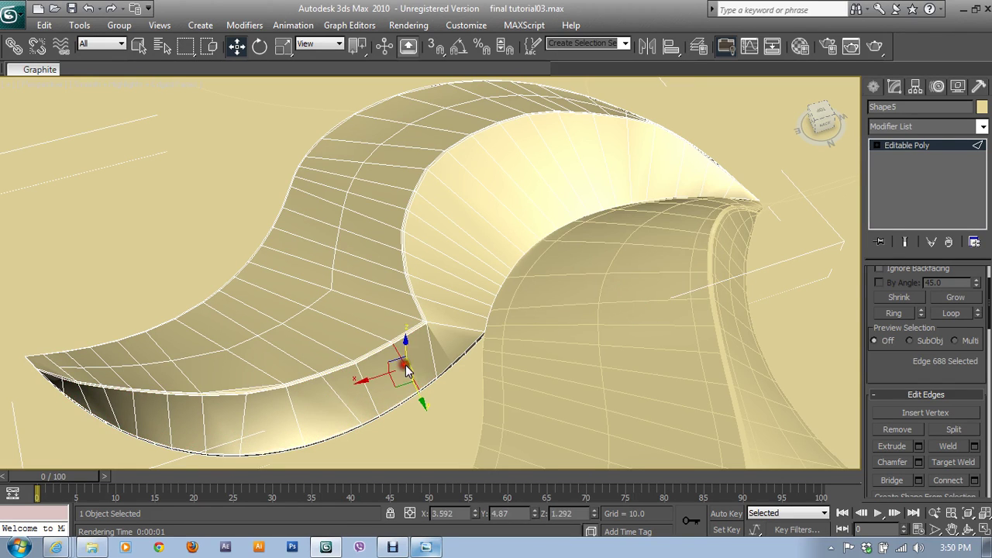
pyautogui.click(892, 313)
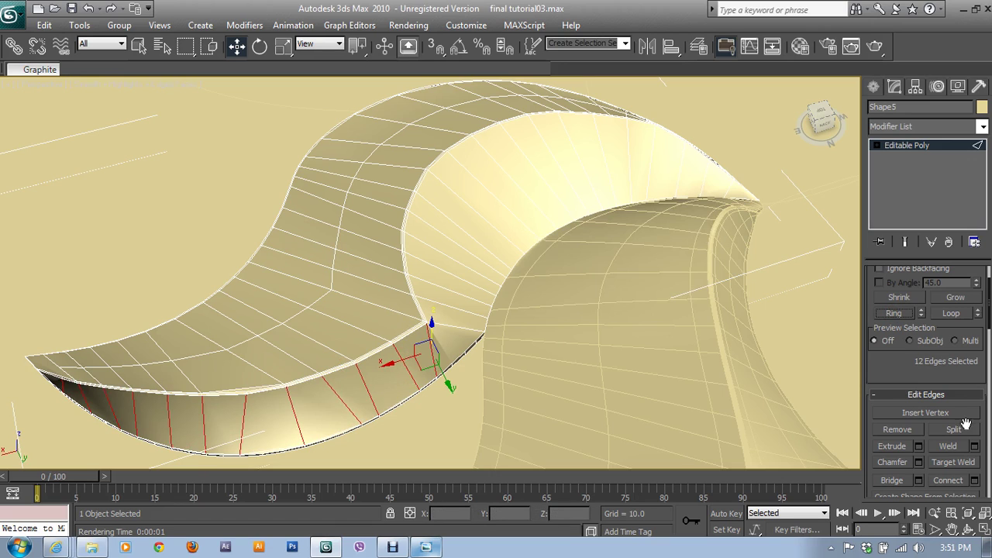
pyautogui.click(975, 480)
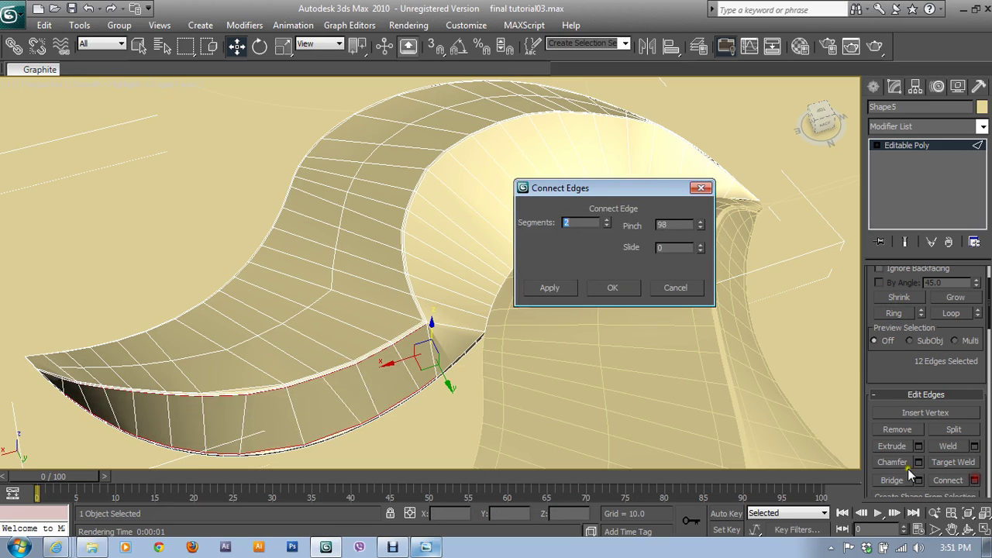
pyautogui.rightClick(700, 226)
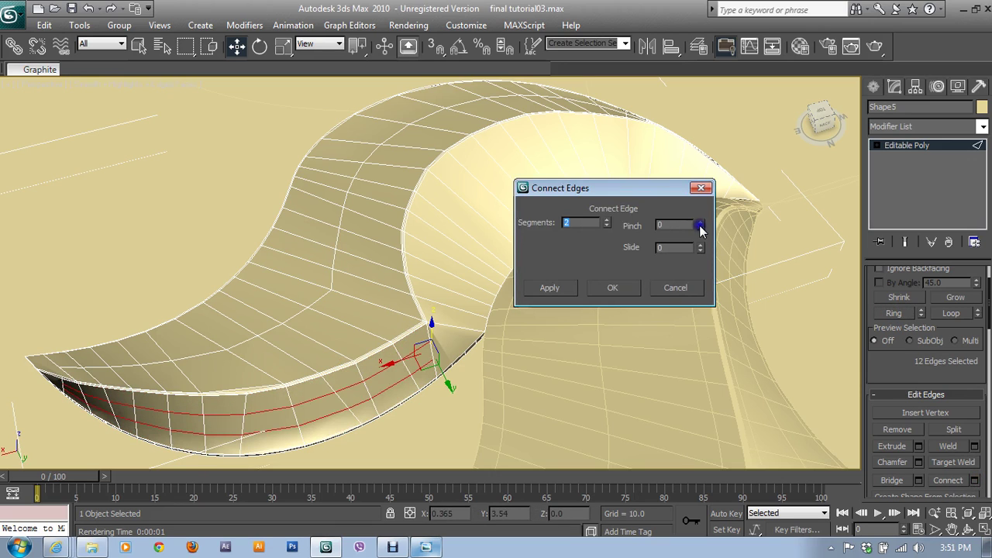
pyautogui.click(613, 288)
pyautogui.moveTo(550, 333)
pyautogui.keyDown('alt'); pyautogui.mouseDown(button='middle')
pyautogui.moveTo(442, 322)
pyautogui.moveTo(459, 320)
pyautogui.mouseUp(button='middle'); pyautogui.keyUp('alt')
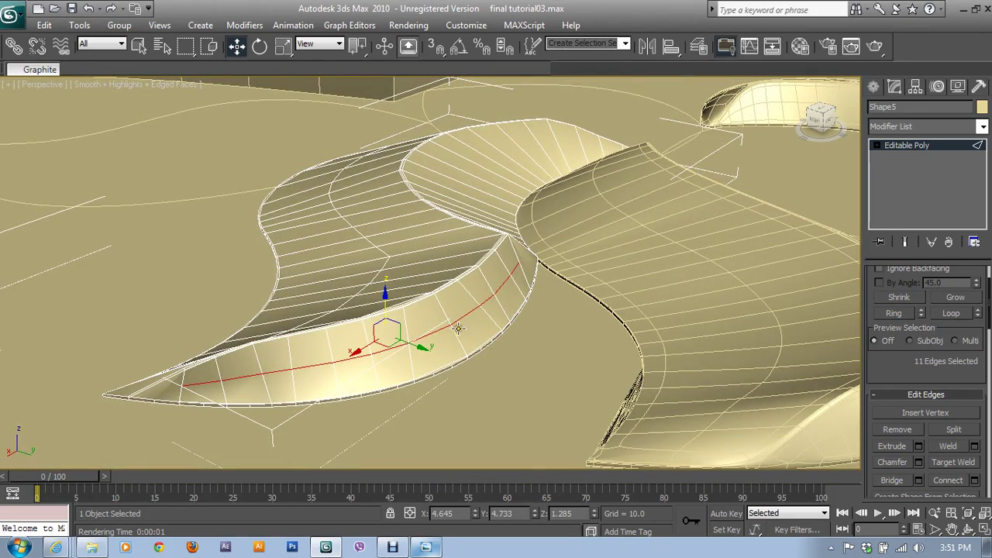
# - Join two vertices near the petal's pointed tip with a new edge
pyautogui.keyDown('alt'); pyautogui.moveTo(370, 390); pyautogui.dragTo(432, 339, button='middle'); pyautogui.keyUp('alt')
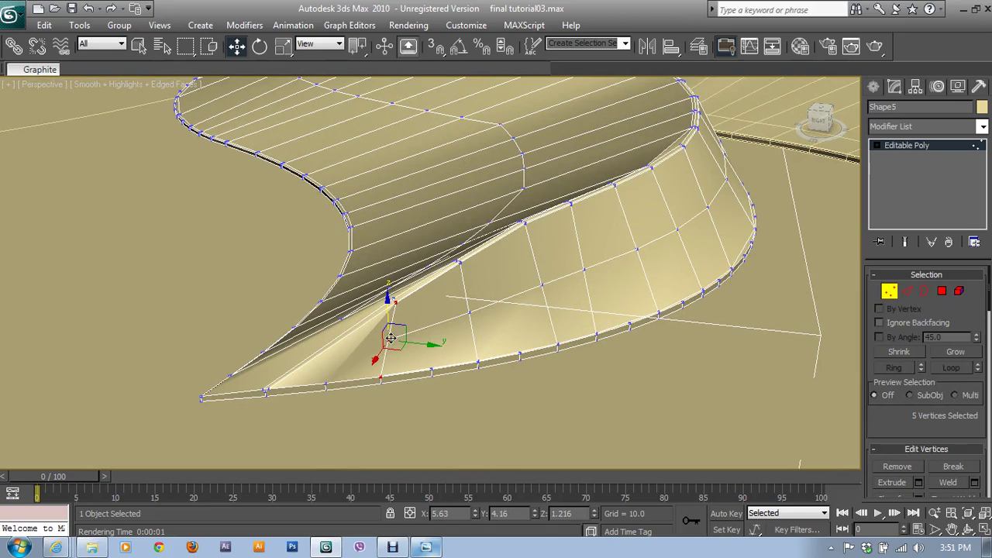
pyautogui.click(395, 301)
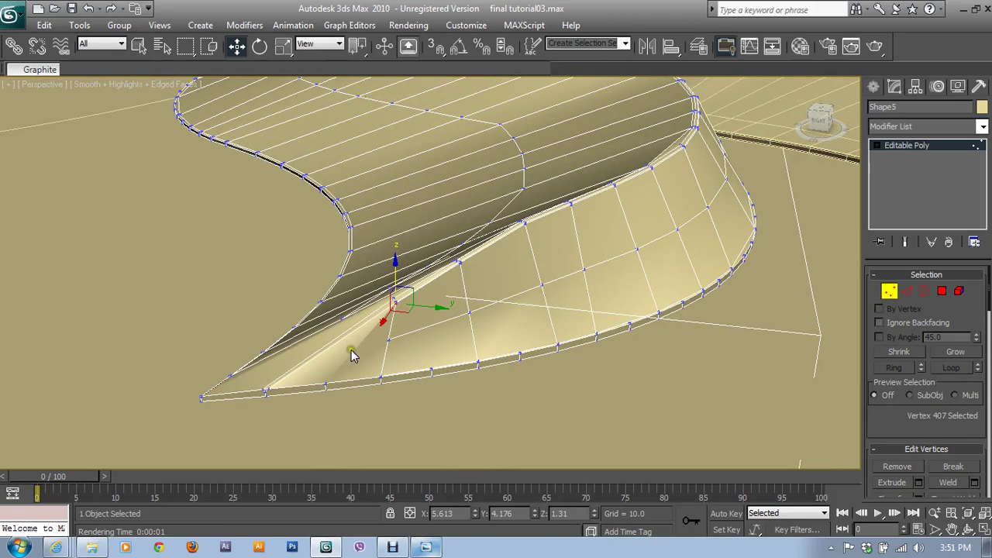
pyautogui.keyDown('ctrl'); pyautogui.click(267, 390); pyautogui.keyUp('ctrl')
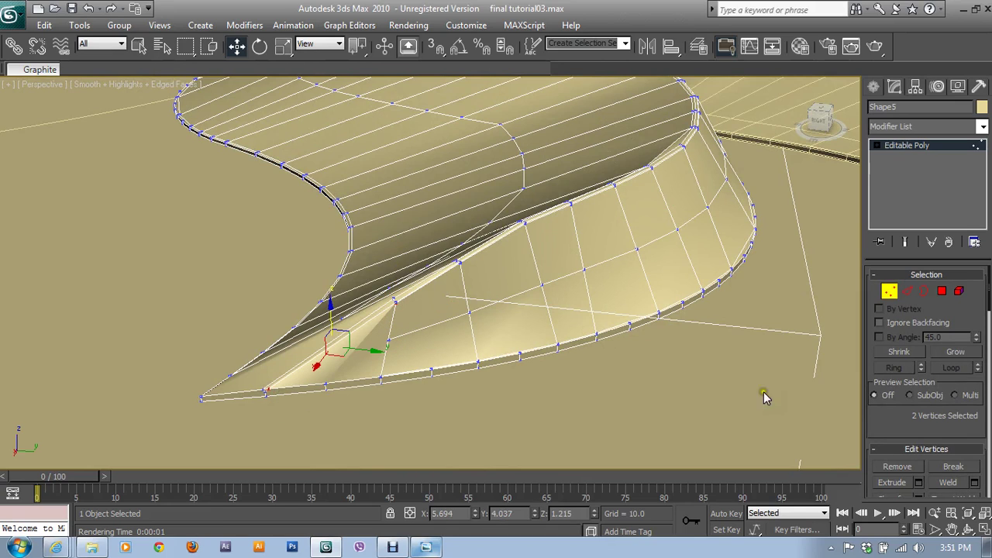
pyautogui.scroll(-3, 891, 426)
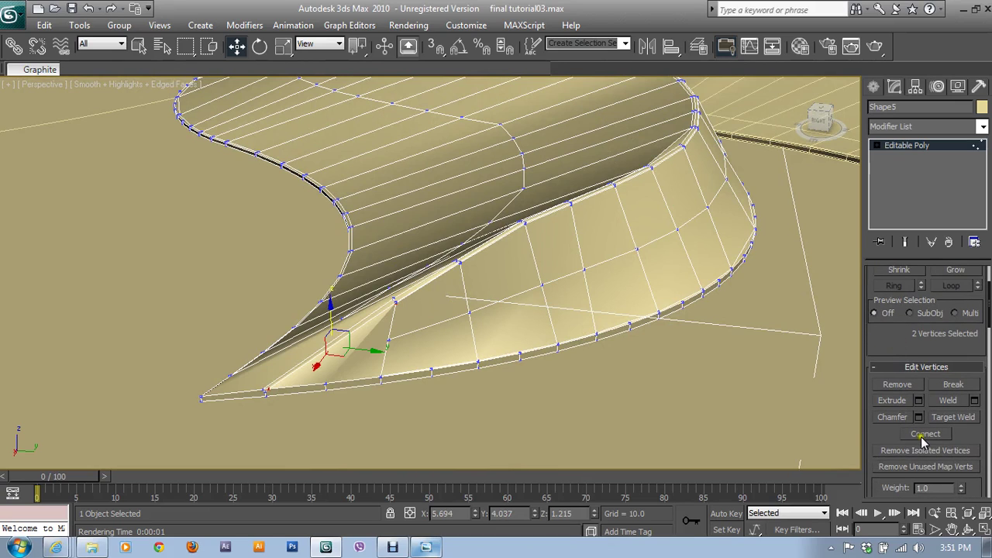
pyautogui.click(924, 437)
# - Join a second vertex pair with an edge, then select a vertex on the inner wall
pyautogui.click(387, 339)
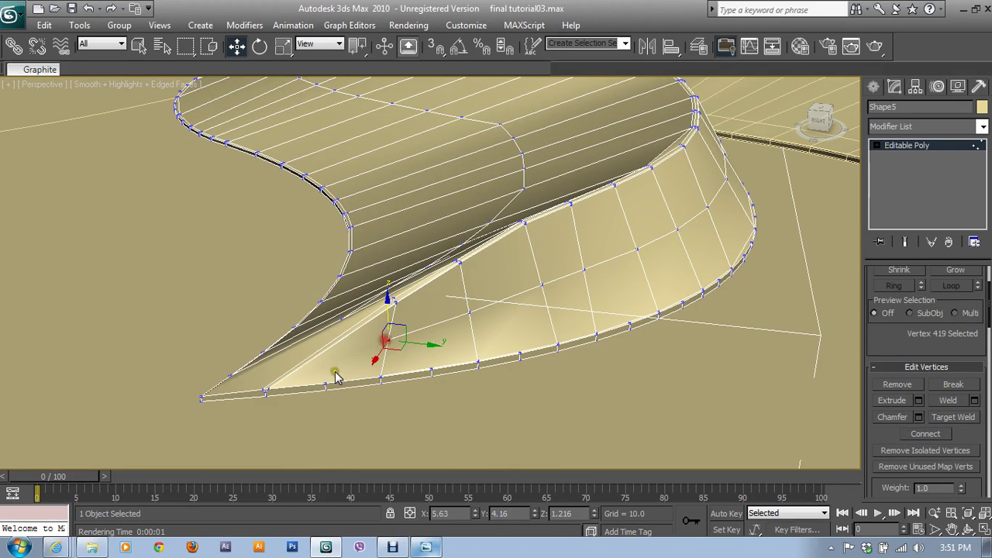
pyautogui.keyDown('ctrl'); pyautogui.click(324, 384); pyautogui.keyUp('ctrl')
pyautogui.click(923, 435)
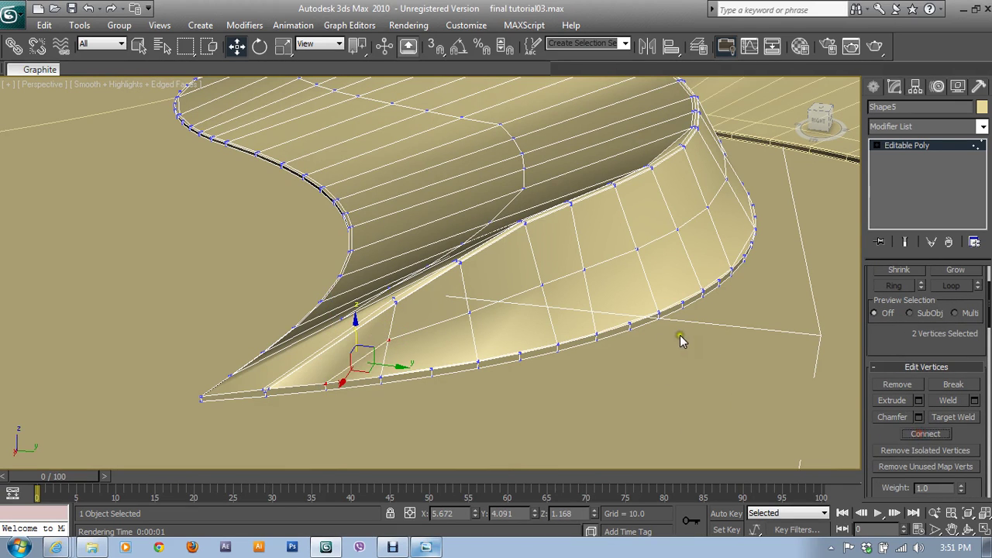
pyautogui.moveTo(680, 339)
pyautogui.keyDown('alt'); pyautogui.mouseDown(button='middle')
pyautogui.moveTo(570, 365)
pyautogui.moveTo(442, 326)
pyautogui.mouseUp(button='middle'); pyautogui.keyUp('alt')
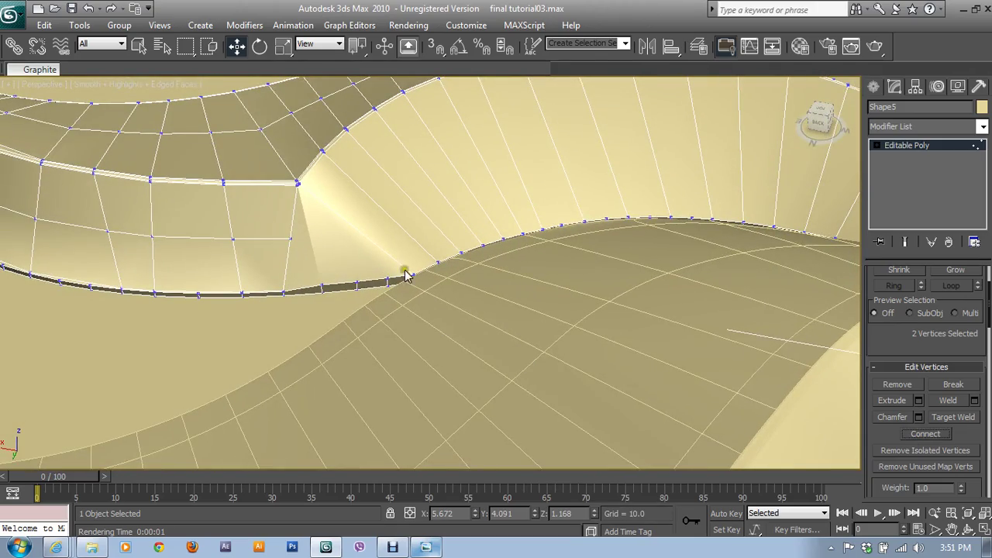
pyautogui.moveTo(406, 275)
pyautogui.keyDown('alt'); pyautogui.mouseDown(button='middle')
pyautogui.moveTo(536, 299)
pyautogui.moveTo(492, 343)
pyautogui.moveTo(455, 325)
pyautogui.moveTo(419, 339)
pyautogui.moveTo(251, 295)
pyautogui.mouseUp(button='middle'); pyautogui.keyUp('alt')
pyautogui.click(235, 292)
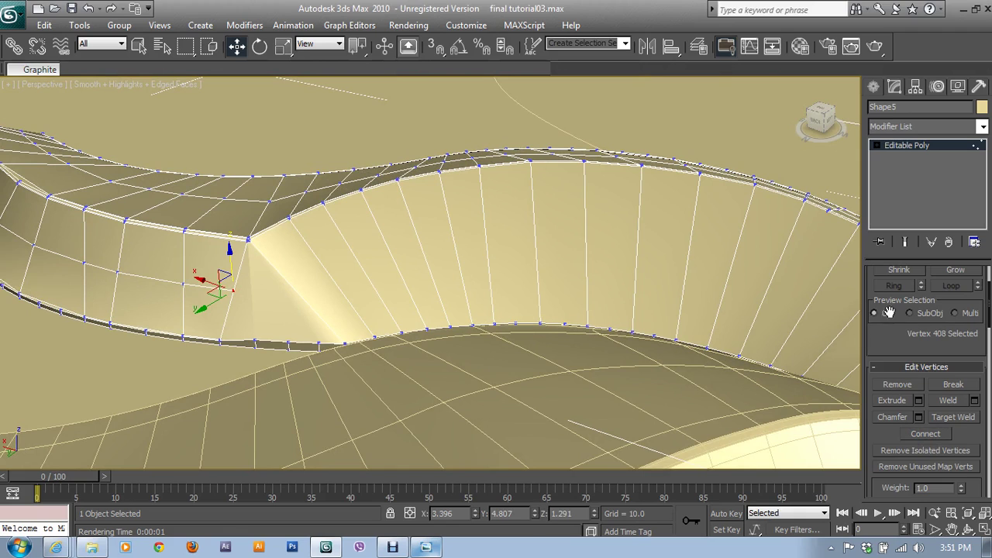
pyautogui.scroll(3, 893, 336)
# - Select the ring of vertical edges along the petal's inner wall
pyautogui.click(909, 293)
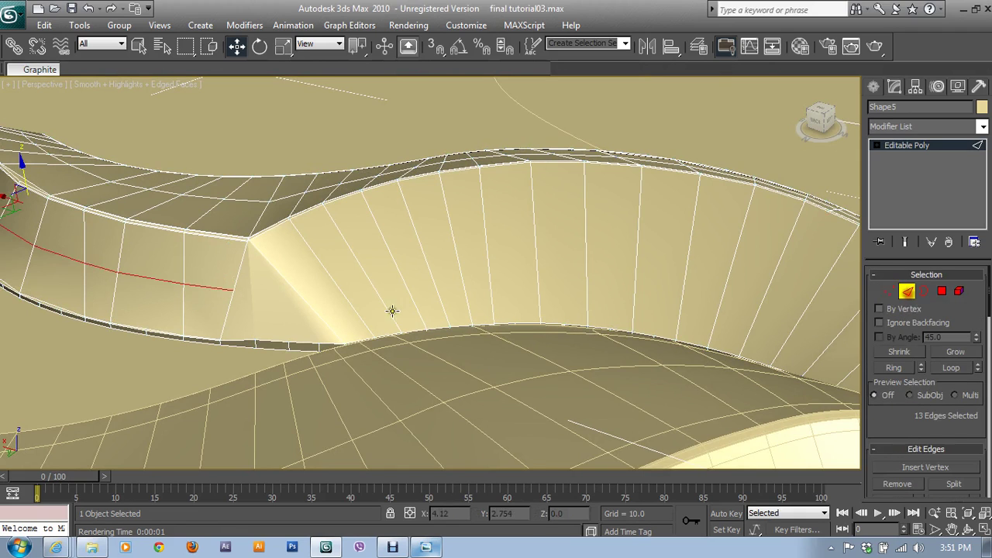
pyautogui.click(297, 293)
pyautogui.click(892, 369)
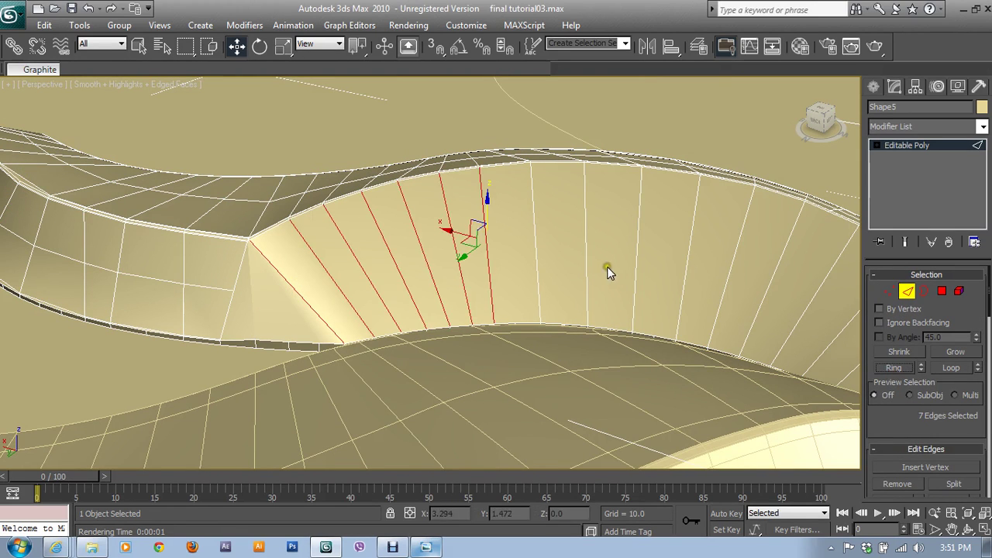
pyautogui.keyDown('ctrl'); pyautogui.click(537, 238); pyautogui.keyUp('ctrl')
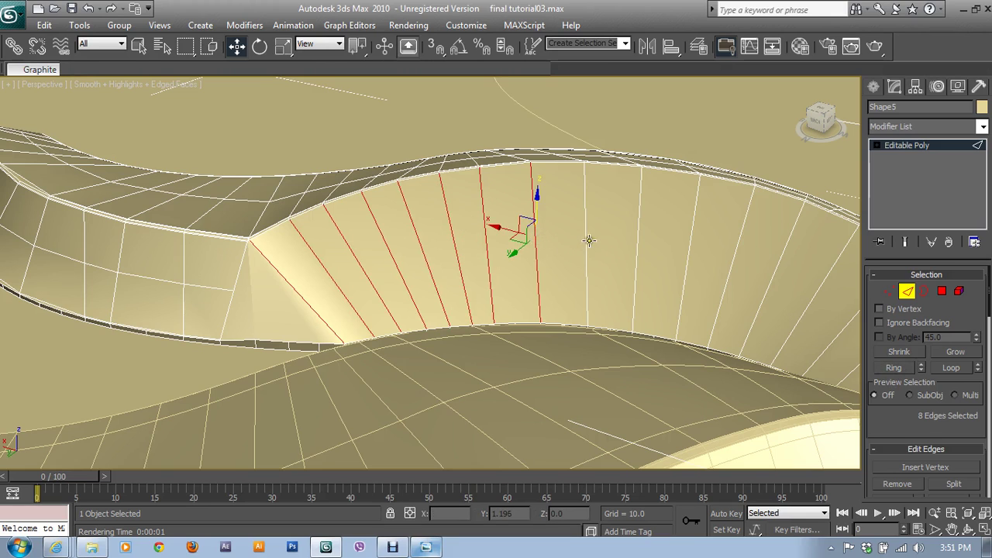
pyautogui.keyDown('ctrl'); pyautogui.click(588, 241); pyautogui.keyUp('ctrl')
pyautogui.keyDown('ctrl'); pyautogui.click(635, 242); pyautogui.keyUp('ctrl')
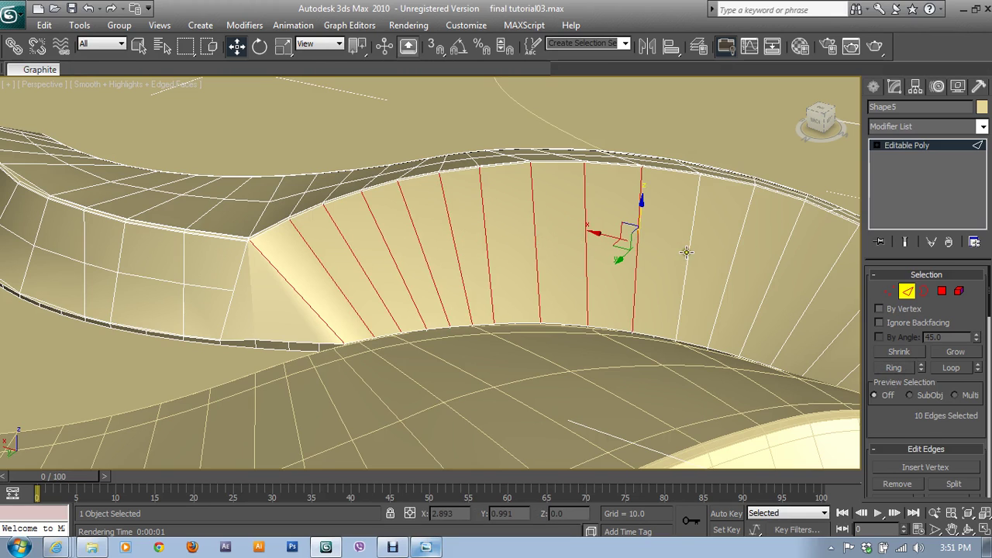
pyautogui.keyDown('ctrl'); pyautogui.click(687, 252); pyautogui.keyUp('ctrl')
pyautogui.keyDown('ctrl'); pyautogui.click(729, 268); pyautogui.keyUp('ctrl')
pyautogui.keyDown('ctrl'); pyautogui.click(768, 287); pyautogui.keyUp('ctrl')
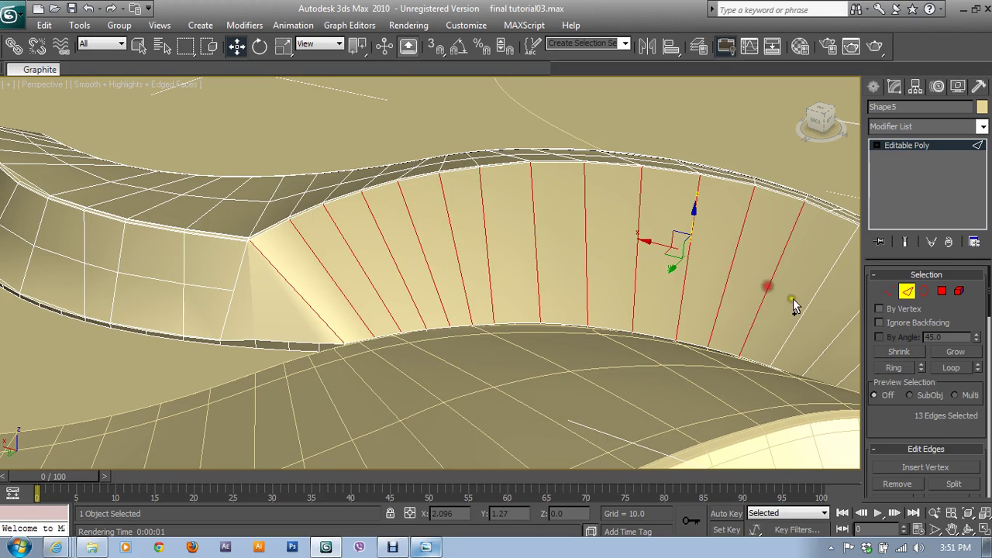
pyautogui.keyDown('ctrl'); pyautogui.click(804, 306); pyautogui.keyUp('ctrl')
pyautogui.moveTo(803, 308)
pyautogui.mouseDown(button='middle')
pyautogui.moveTo(704, 290)
pyautogui.moveTo(568, 241)
pyautogui.mouseUp(button='middle')
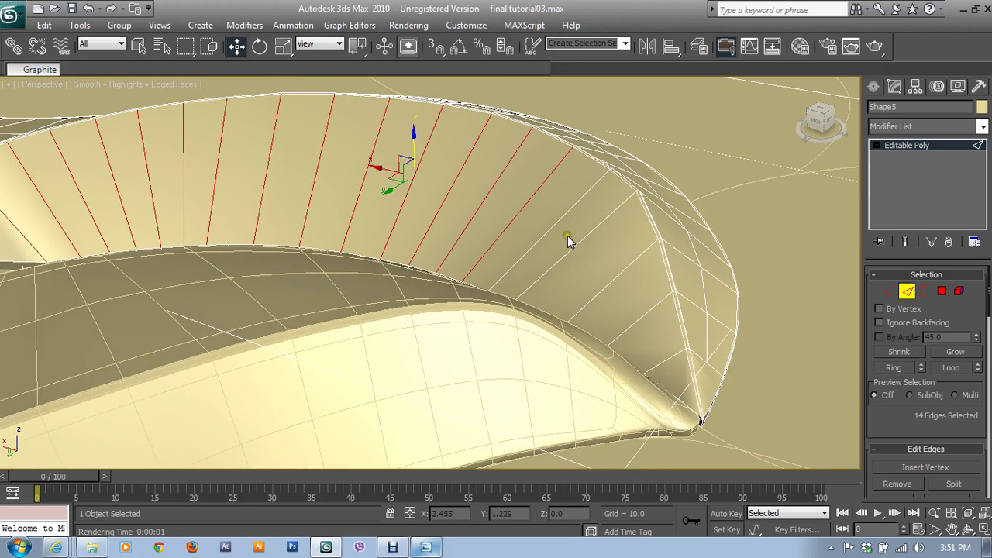
pyautogui.keyDown('ctrl'); pyautogui.click(558, 223); pyautogui.keyUp('ctrl')
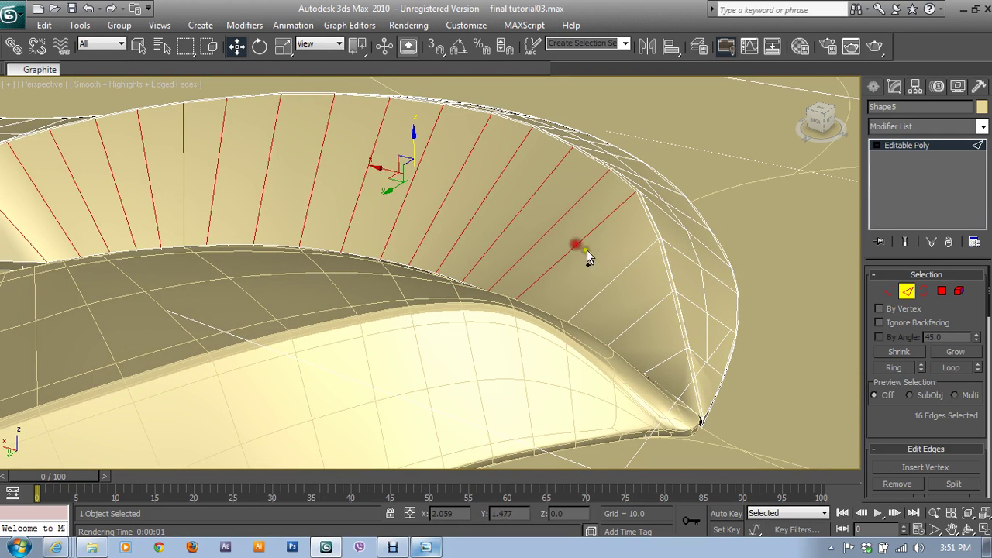
pyautogui.keyDown('ctrl'); pyautogui.click(620, 274); pyautogui.keyUp('ctrl')
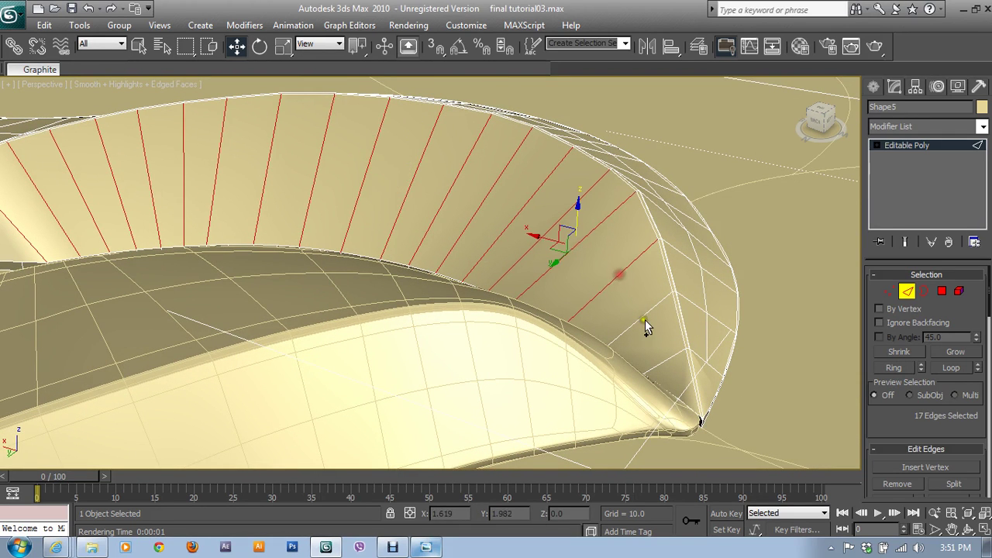
pyautogui.keyDown('ctrl'); pyautogui.click(662, 365); pyautogui.keyUp('ctrl')
pyautogui.moveTo(905, 429); pyautogui.dragTo(905, 357)
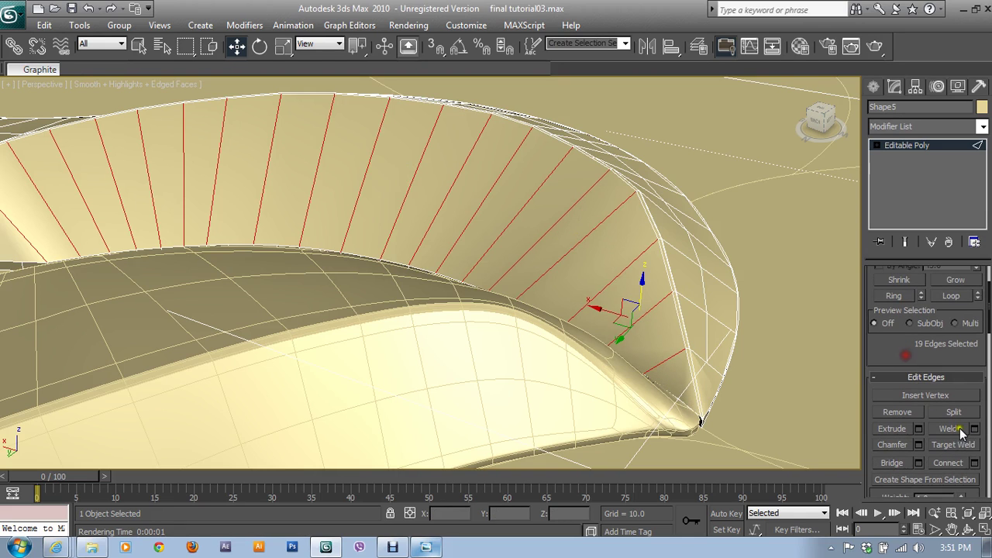
# - Connect the wall edges with 2 segments and Pinch 98 toward the rims
pyautogui.click(975, 463)
pyautogui.click(608, 220)
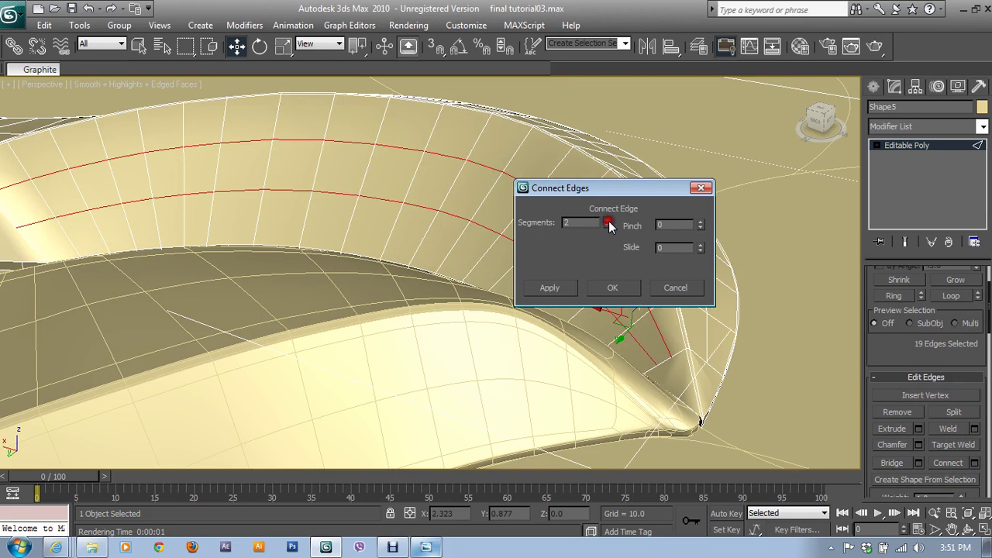
pyautogui.moveTo(703, 225); pyautogui.dragTo(692, 77)
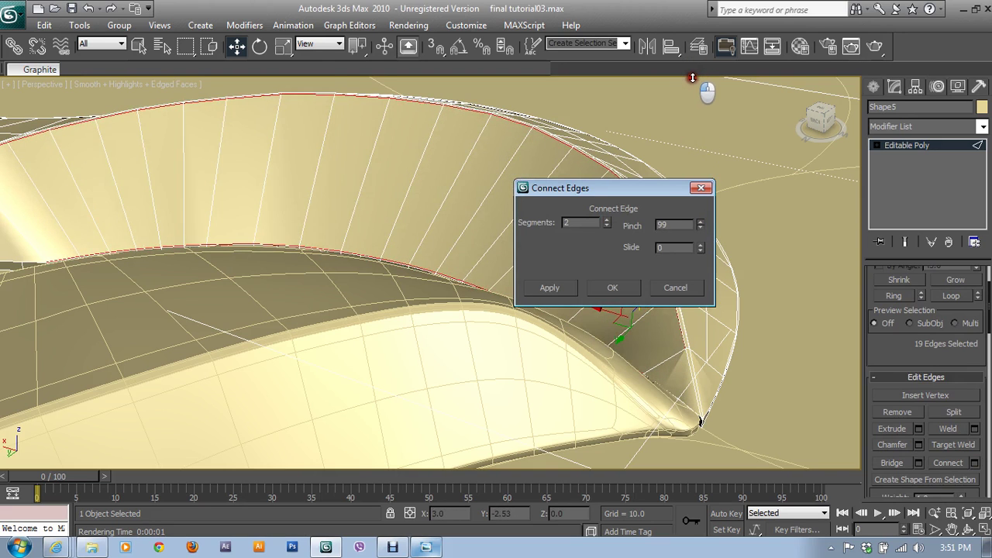
pyautogui.click(700, 228)
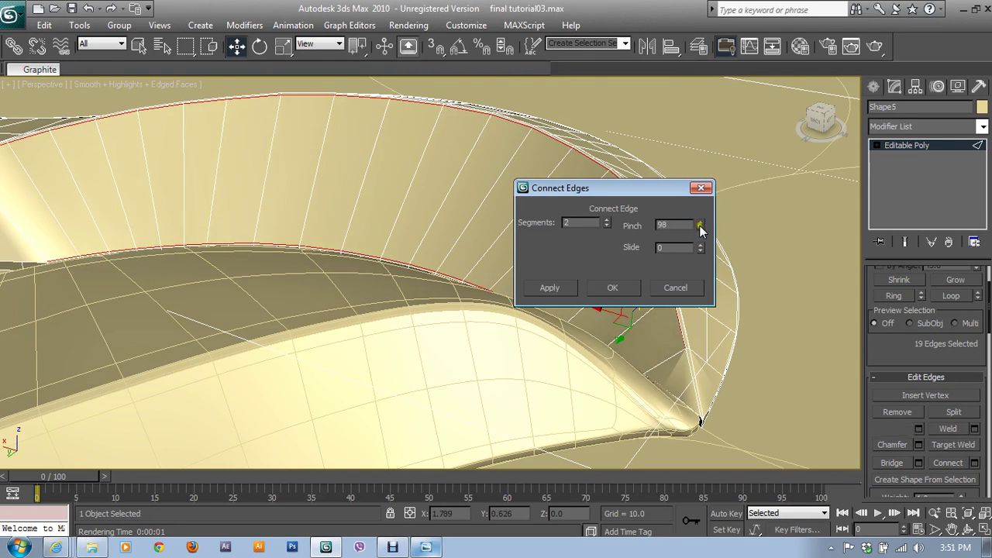
pyautogui.click(628, 294)
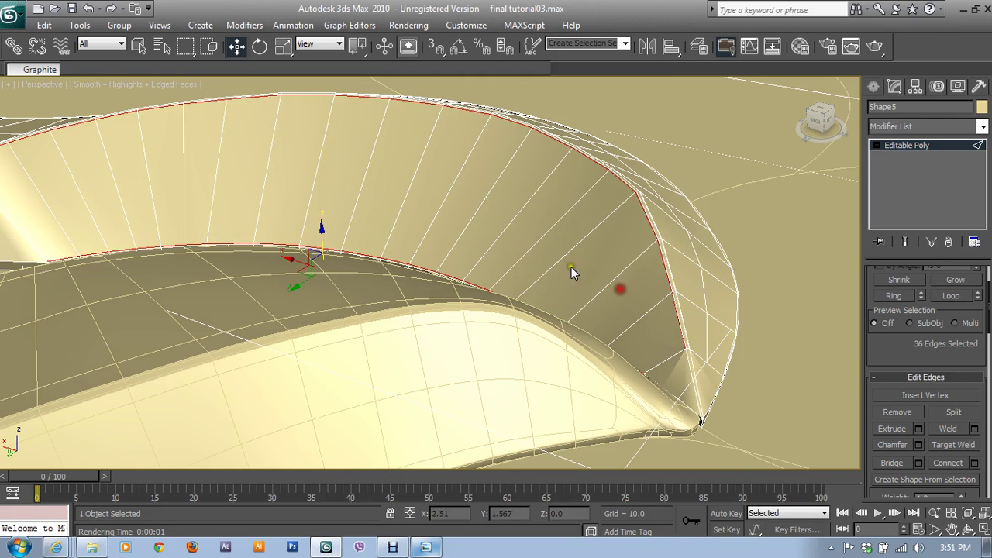
# - Add a single middle loop (Segments 1, Pinch 0) across the wall's edge ring
pyautogui.click(502, 229)
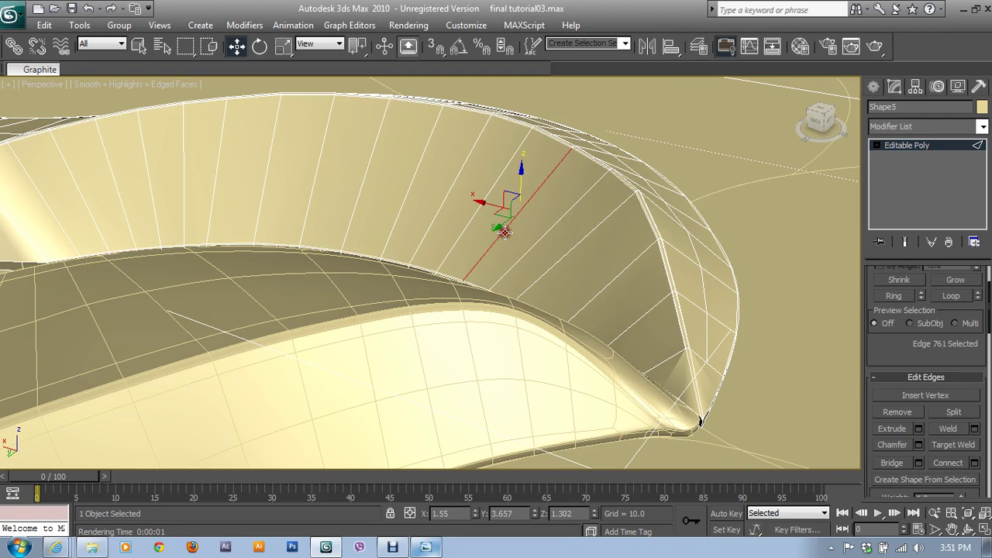
pyautogui.click(894, 296)
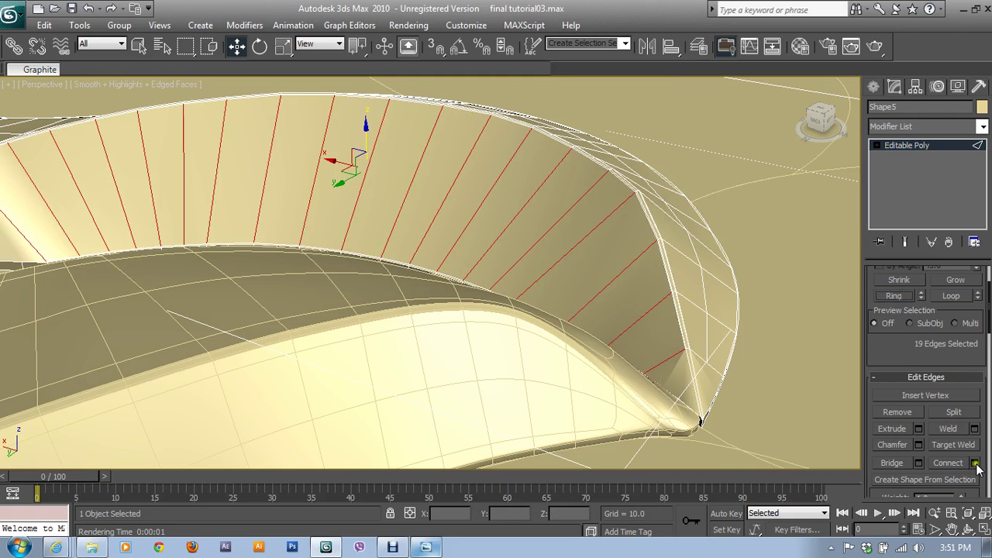
pyautogui.click(976, 463)
pyautogui.rightClick(701, 225)
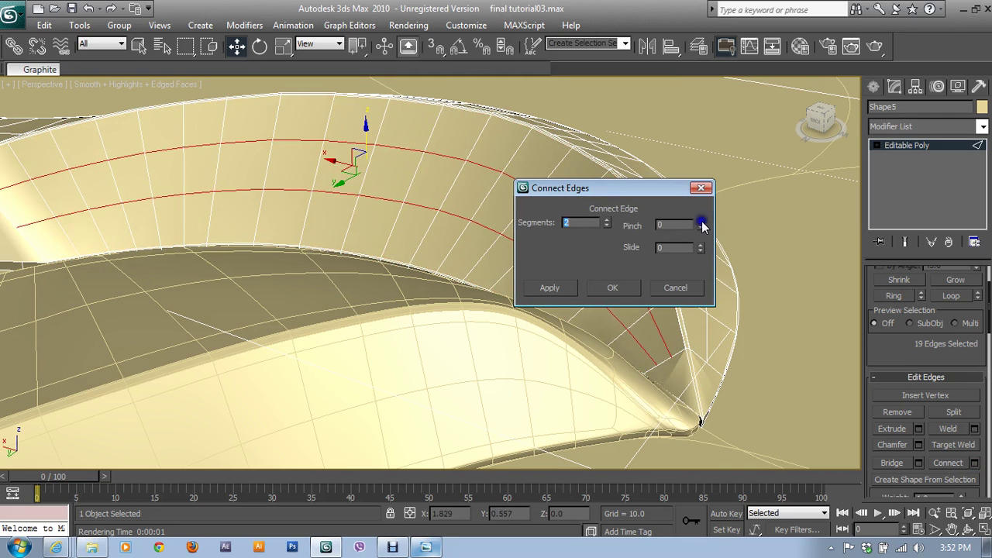
pyautogui.click(607, 228)
pyautogui.click(628, 287)
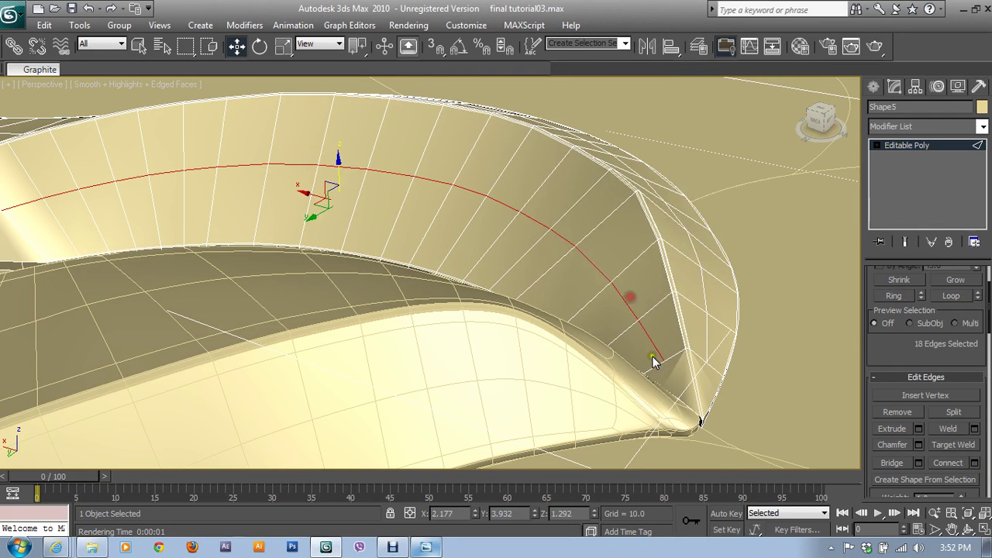
# - Join two vertices near the petal tip with a new edge
pyautogui.press('1')
pyautogui.click(660, 358)
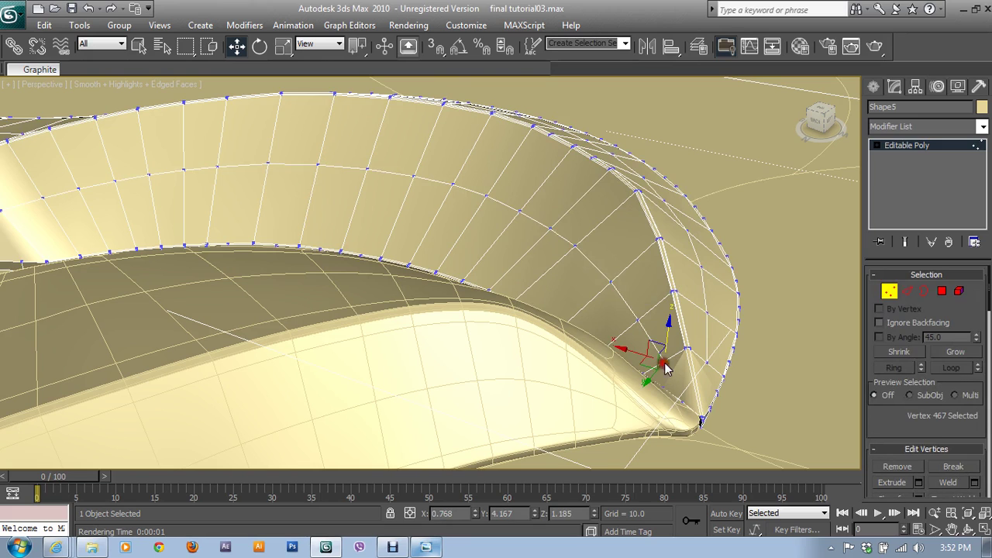
pyautogui.keyDown('ctrl'); pyautogui.click(700, 419); pyautogui.keyUp('ctrl')
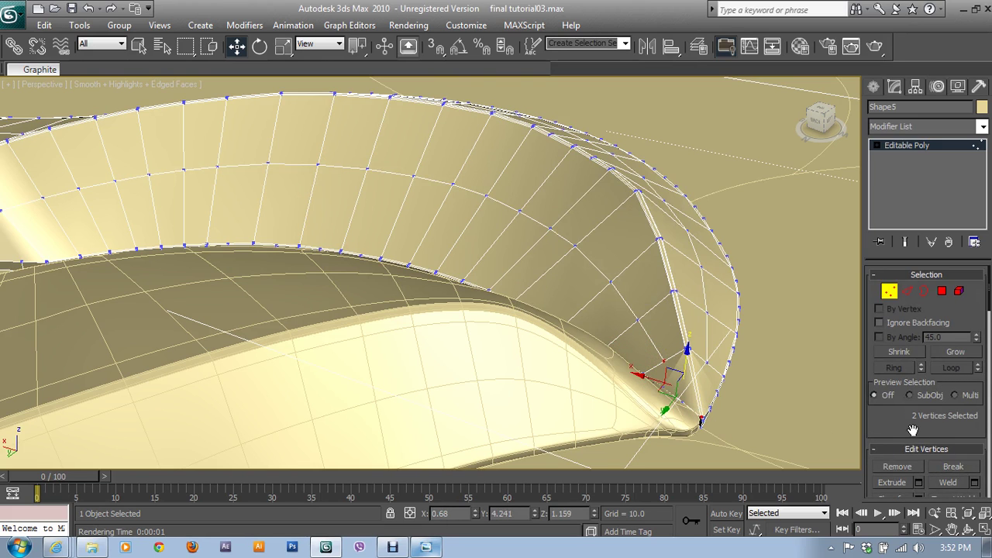
pyautogui.scroll(-3, 913, 431)
pyautogui.click(940, 449)
# - Join a vertex pair at the wall's other corner, then exit vertex editing
pyautogui.moveTo(664, 377)
pyautogui.keyDown('alt'); pyautogui.mouseDown(button='middle')
pyautogui.moveTo(727, 290)
pyautogui.moveTo(401, 239)
pyautogui.moveTo(351, 276)
pyautogui.mouseUp(button='middle'); pyautogui.keyUp('alt')
pyautogui.click(377, 304)
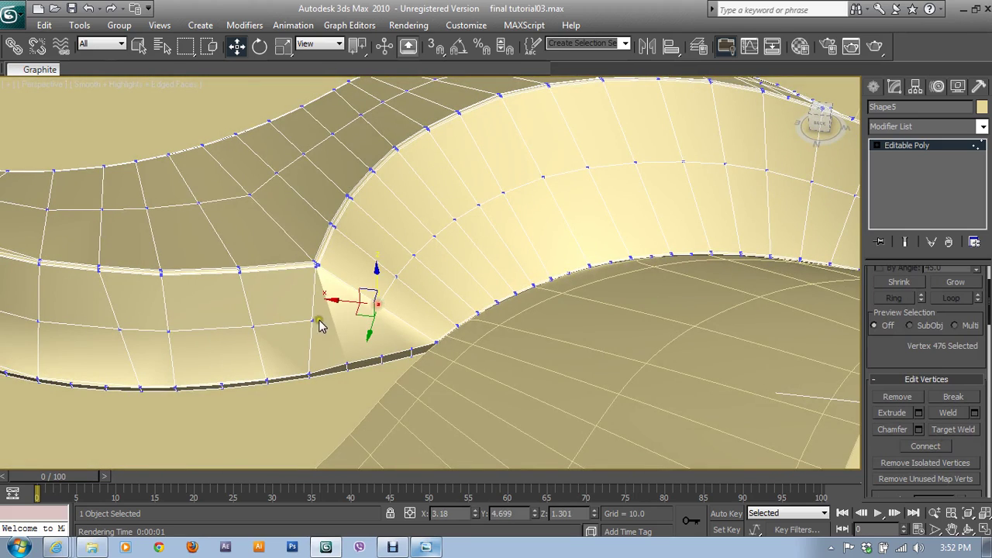
pyautogui.keyDown('ctrl'); pyautogui.click(312, 320); pyautogui.keyUp('ctrl')
pyautogui.click(917, 446)
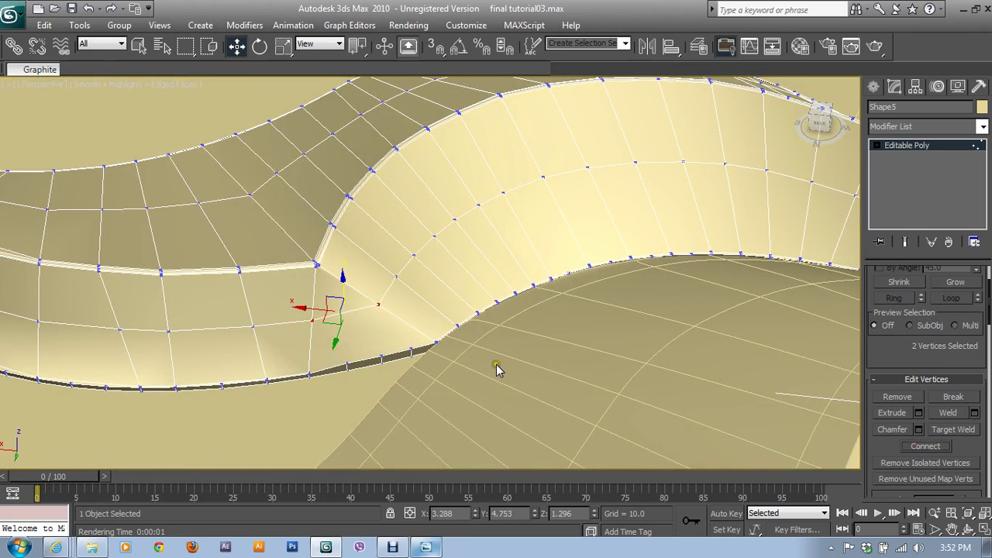
pyautogui.moveTo(499, 370)
pyautogui.mouseDown(button='middle')
pyautogui.moveTo(443, 343)
pyautogui.moveTo(455, 315)
pyautogui.mouseUp(button='middle')
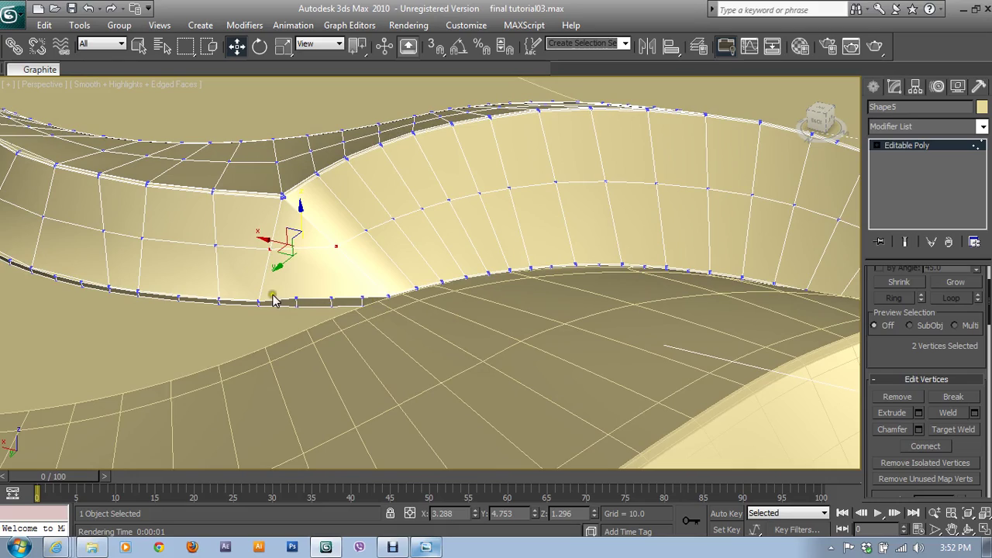
pyautogui.keyDown('alt'); pyautogui.moveTo(316, 305); pyautogui.dragTo(464, 274, button='middle'); pyautogui.keyUp('alt')
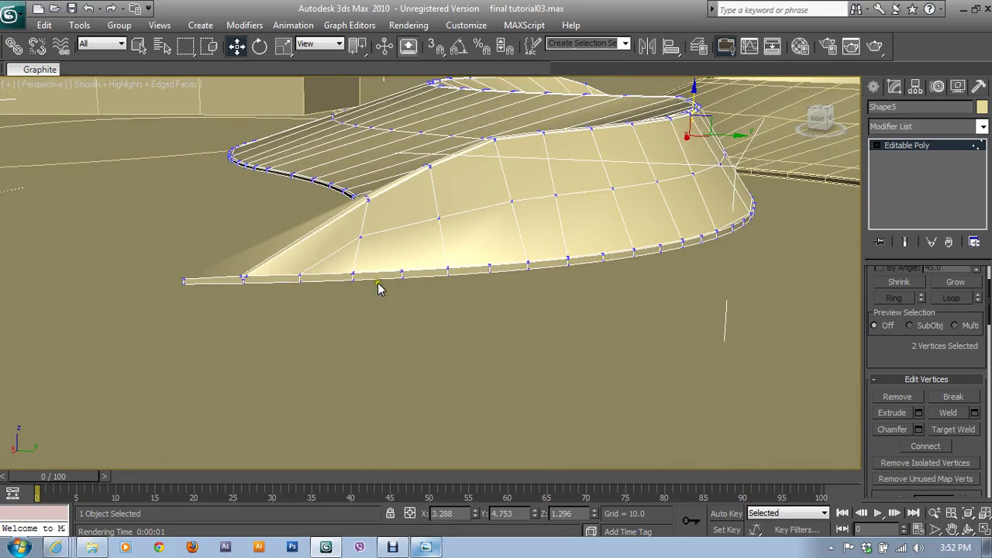
pyautogui.click(909, 145)
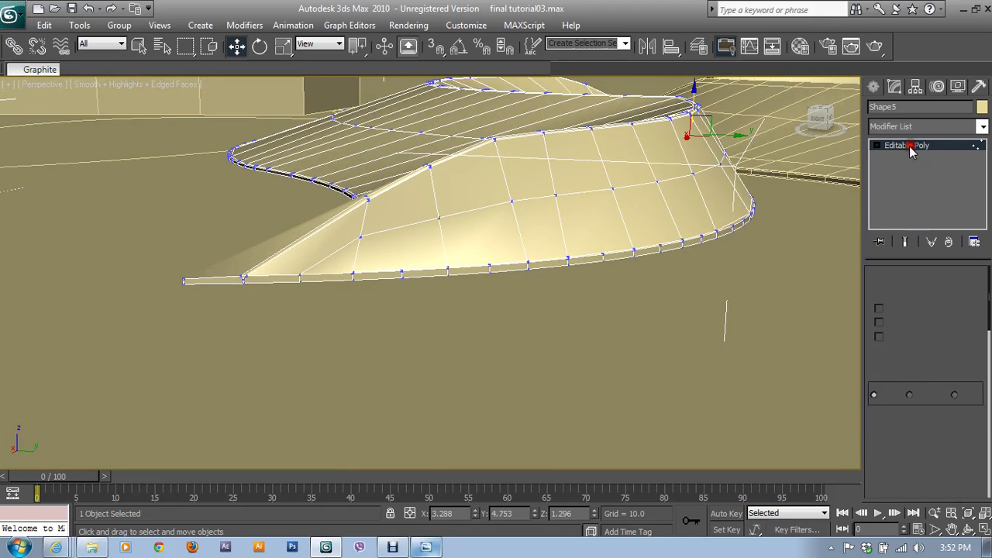
# - In the maximized Front view, ring a short edge on the petal's bottom rim
pyautogui.press('2')
pyautogui.click(680, 247)
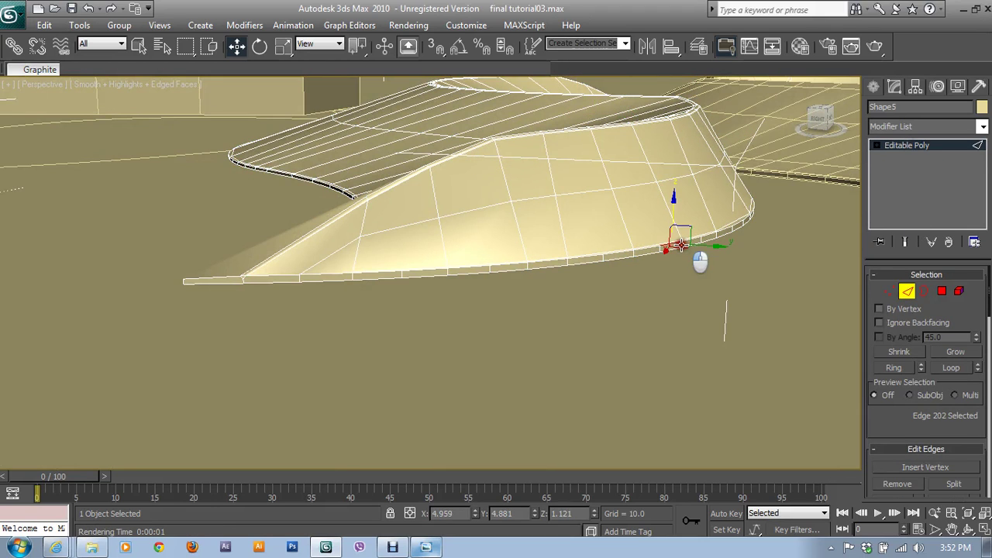
pyautogui.hotkey('alt', 'w')
pyautogui.rightClick(664, 192)
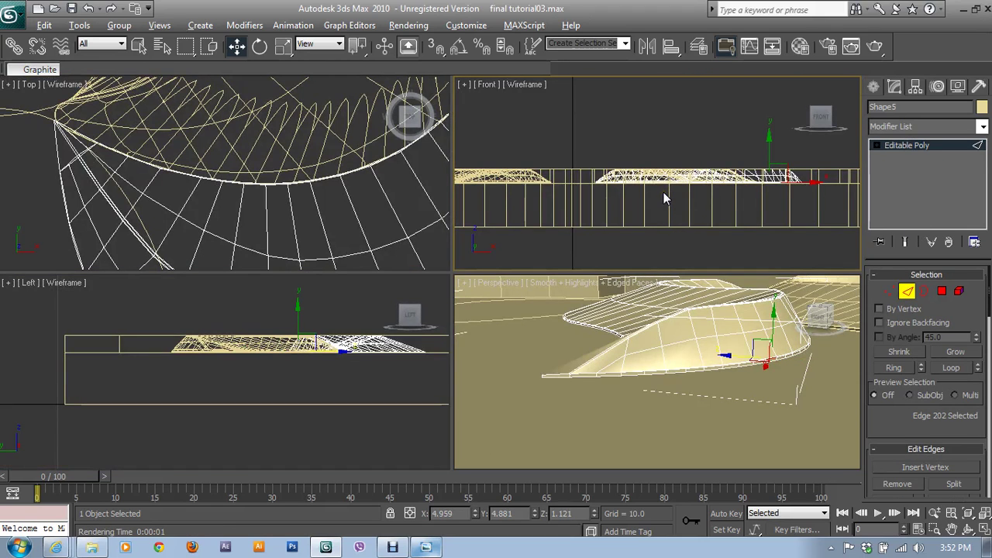
pyautogui.hotkey('alt', 'w')
pyautogui.scroll(3, 736, 235)
pyautogui.moveTo(673, 201)
pyautogui.mouseDown(button='middle')
pyautogui.moveTo(465, 240)
pyautogui.moveTo(588, 167)
pyautogui.moveTo(303, 323)
pyautogui.mouseUp(button='middle')
pyautogui.scroll(2, 424, 339)
pyautogui.scroll(2, 423, 269)
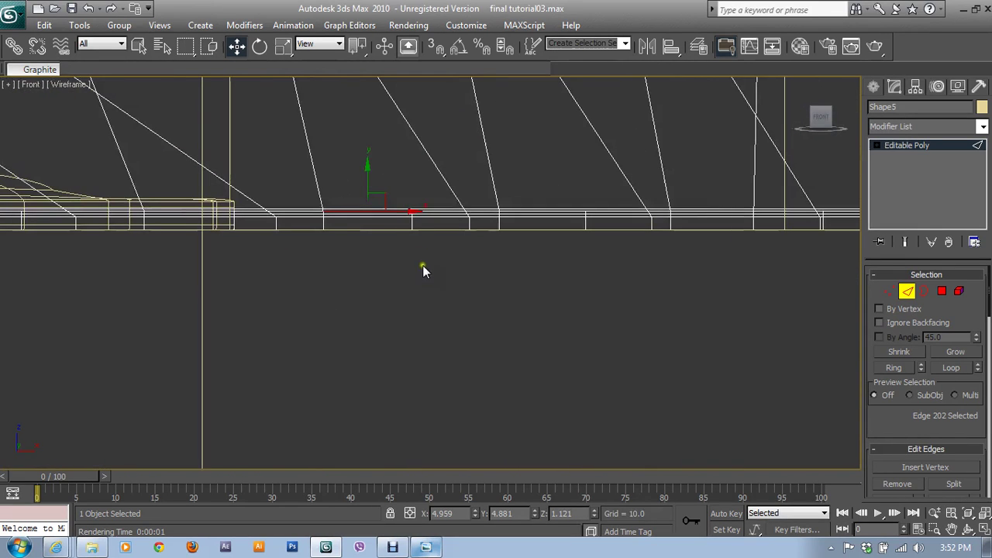
pyautogui.click(421, 225)
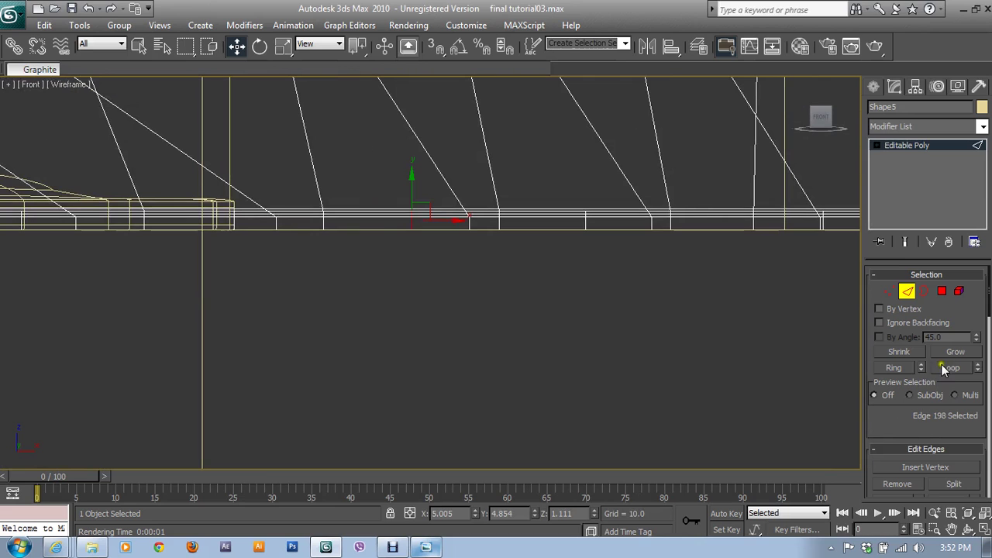
pyautogui.click(894, 368)
# - In the Perspective view, add the corner rim edges and extend them into a full ring
pyautogui.scroll(-2, 530, 376)
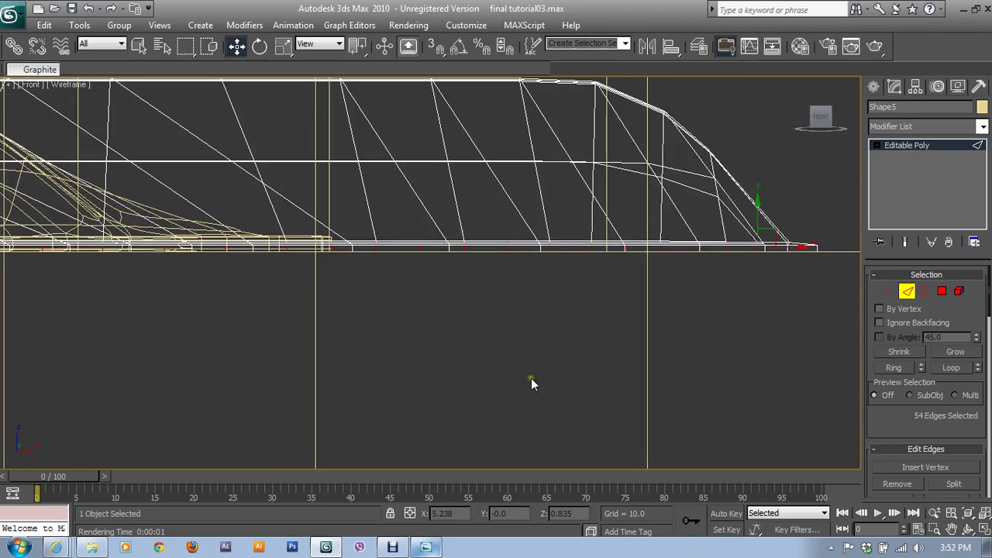
pyautogui.scroll(-2, 531, 378)
pyautogui.hotkey('alt', 'w')
pyautogui.rightClick(633, 417)
pyautogui.hotkey('alt', 'w')
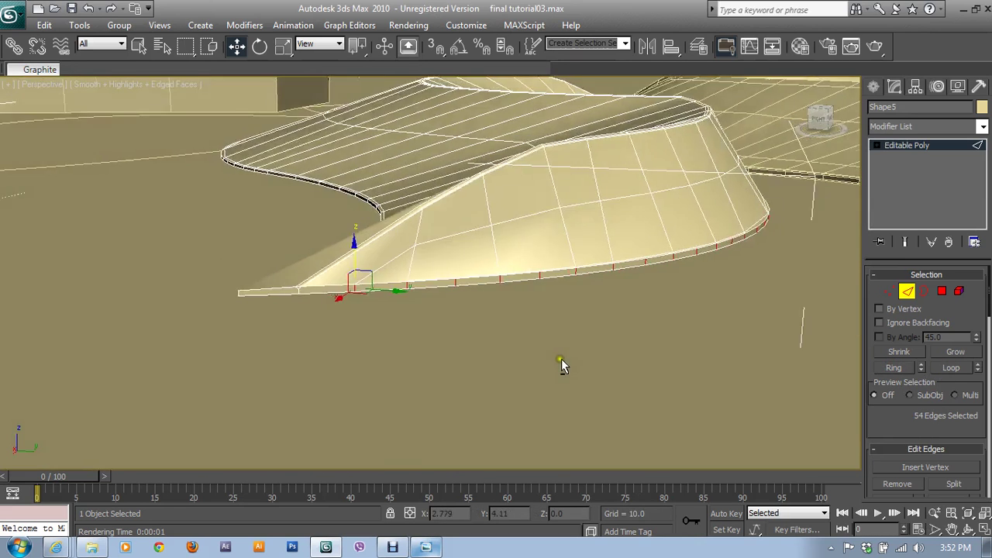
pyautogui.keyDown('alt'); pyautogui.moveTo(561, 359); pyautogui.dragTo(607, 359, button='middle'); pyautogui.keyUp('alt')
pyautogui.keyDown('alt'); pyautogui.moveTo(688, 262); pyautogui.dragTo(529, 272, button='middle'); pyautogui.keyUp('alt')
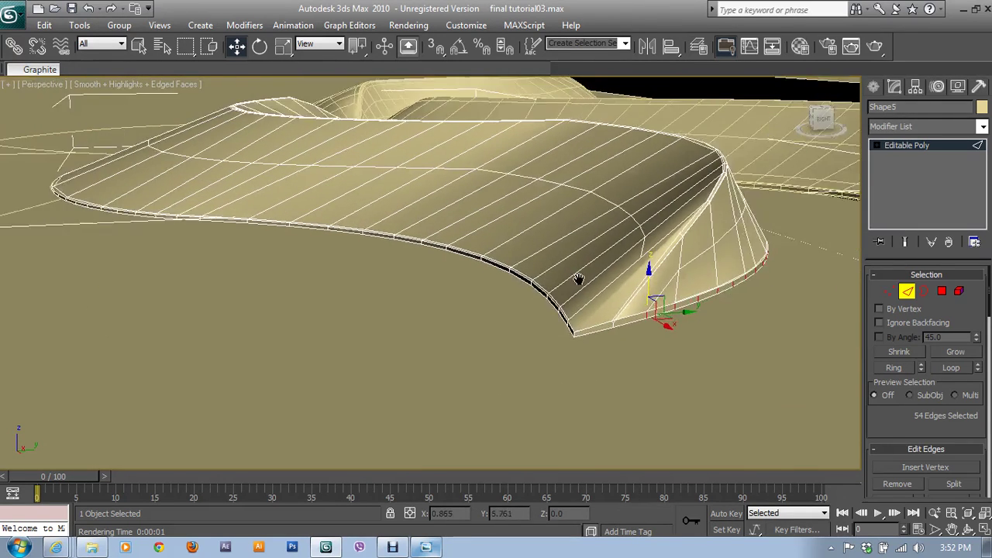
pyautogui.scroll(3, 529, 272)
pyautogui.keyDown('ctrl'); pyautogui.click(661, 383); pyautogui.keyUp('ctrl')
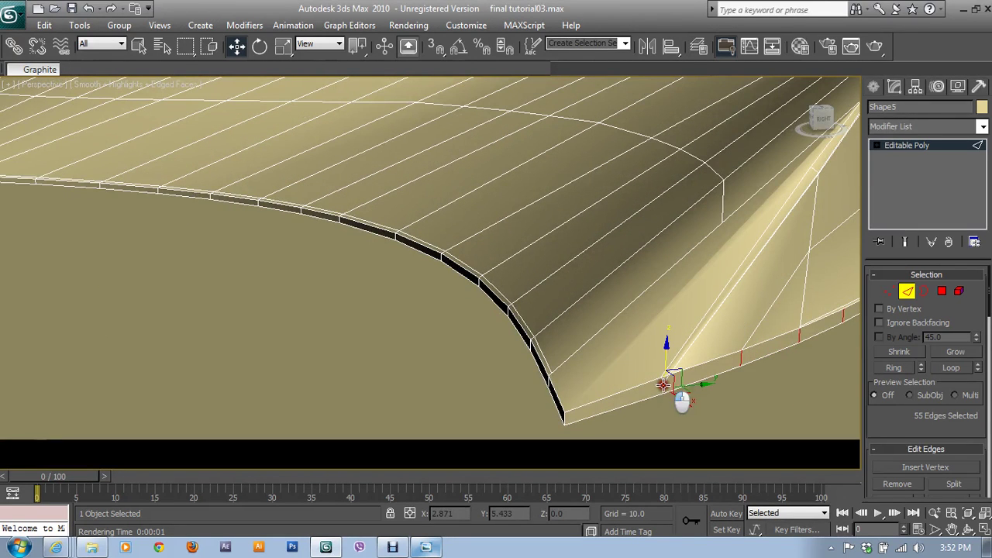
pyautogui.keyDown('ctrl'); pyautogui.click(563, 419); pyautogui.keyUp('ctrl')
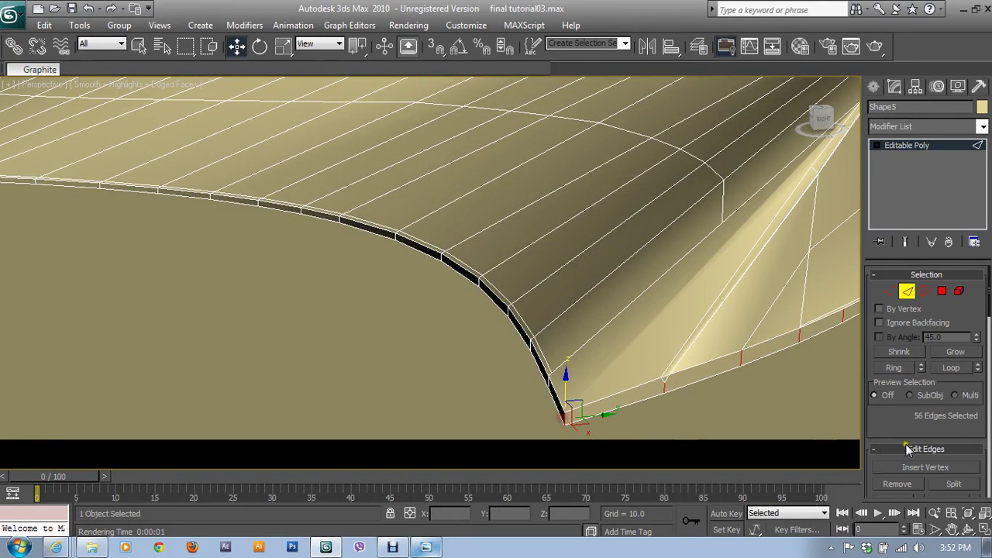
pyautogui.click(895, 367)
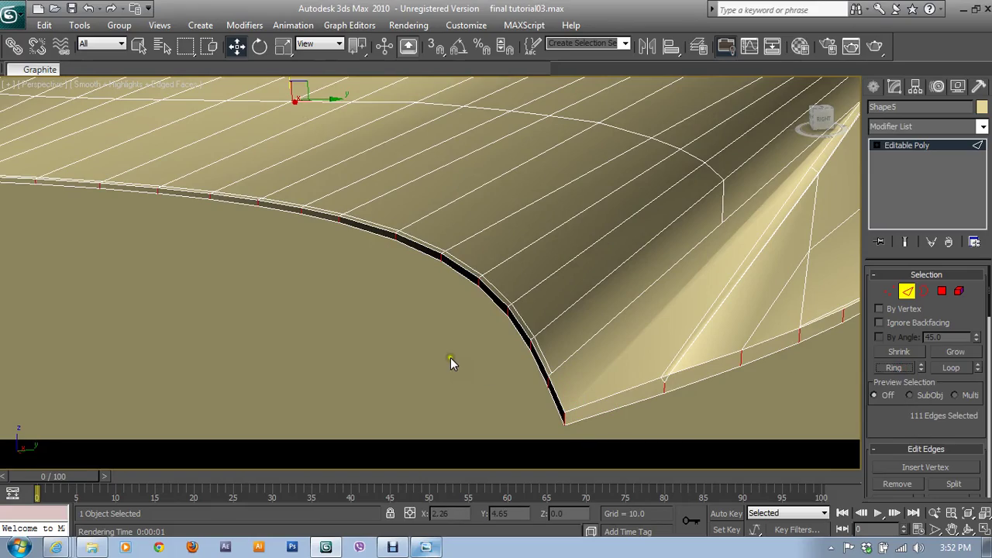
pyautogui.moveTo(451, 358); pyautogui.dragTo(668, 414, button='middle')
pyautogui.scroll(-10, 279, 334)
pyautogui.moveTo(279, 334)
pyautogui.keyDown('alt'); pyautogui.mouseDown(button='middle')
pyautogui.moveTo(551, 323)
pyautogui.moveTo(496, 326)
pyautogui.mouseUp(button='middle'); pyautogui.keyUp('alt')
pyautogui.scroll(5, 496, 325)
pyautogui.keyDown('alt'); pyautogui.moveTo(406, 339); pyautogui.dragTo(472, 342, button='middle'); pyautogui.keyUp('alt')
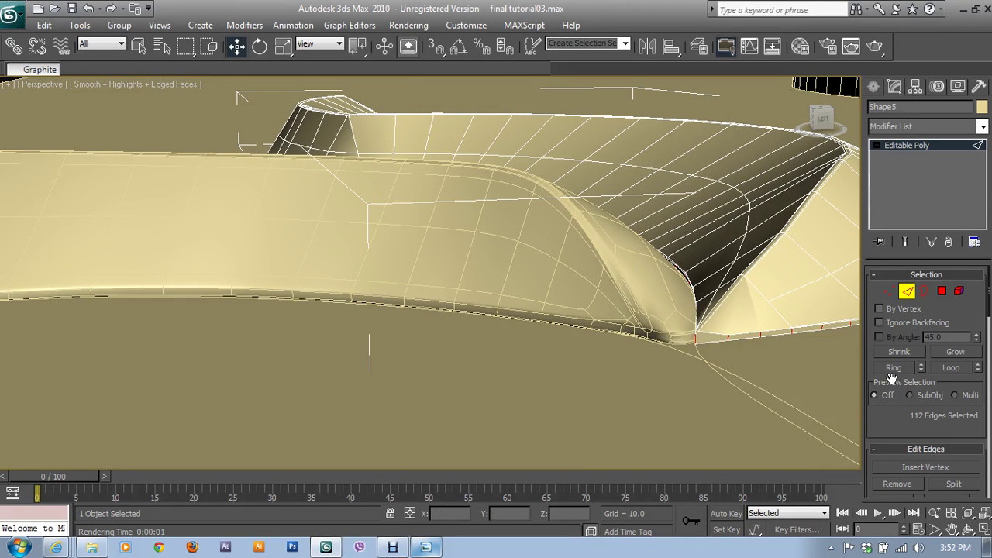
# - Connect the selected rim edges with 2 segments and pinch 80, doubling them to 224
pyautogui.moveTo(729, 312); pyautogui.dragTo(637, 317, button='middle')
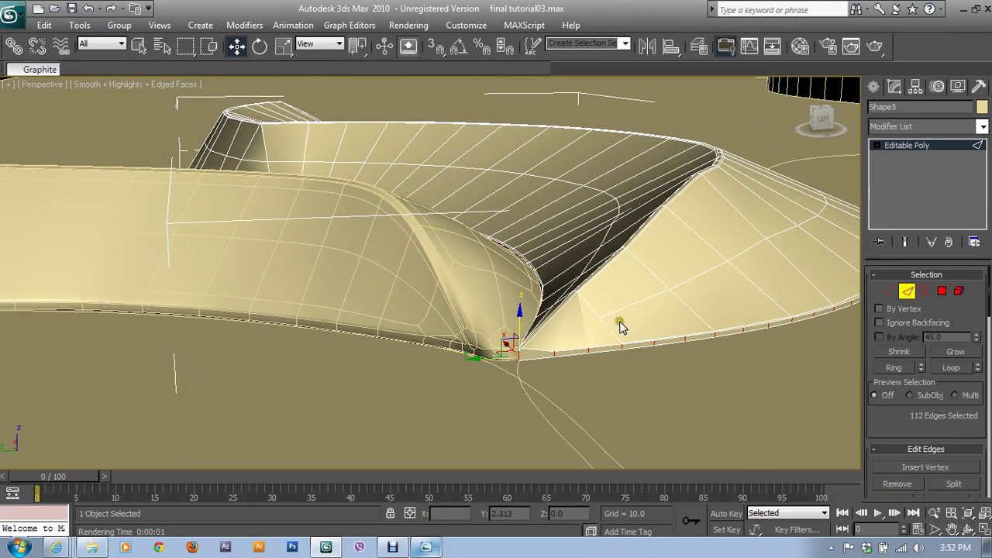
pyautogui.moveTo(506, 343); pyautogui.dragTo(512, 331)
pyautogui.scroll(5, 518, 336)
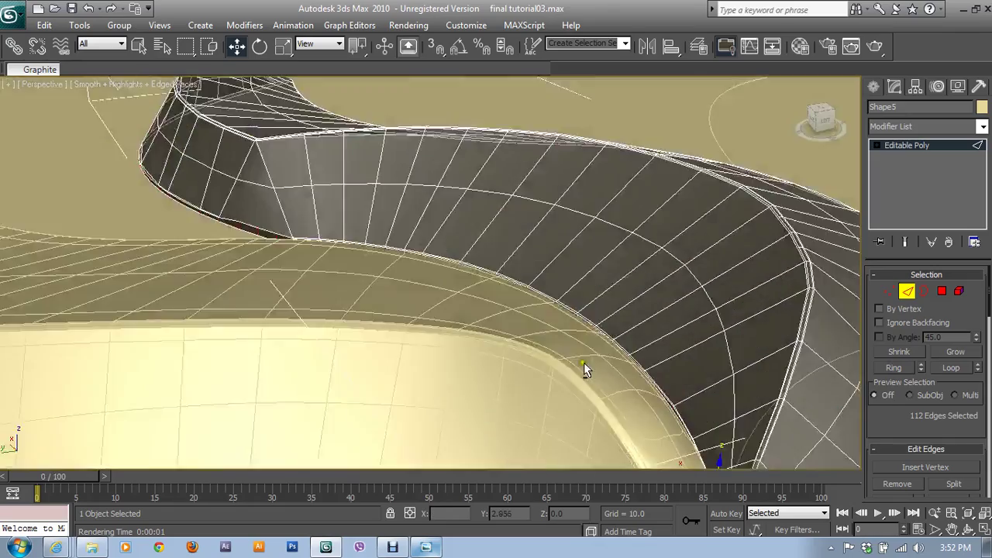
pyautogui.scroll(2, 513, 268)
pyautogui.scroll(2, 594, 279)
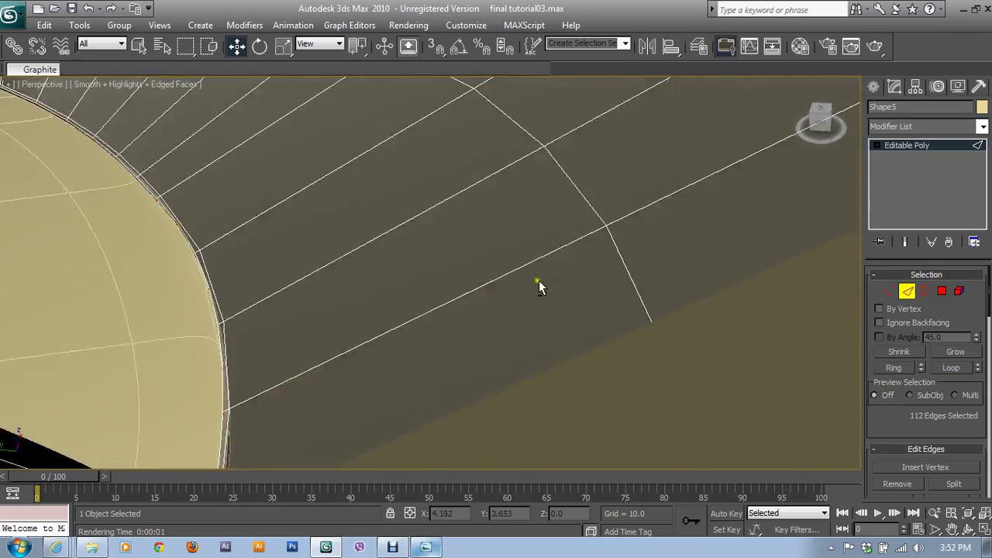
pyautogui.scroll(2, 538, 282)
pyautogui.scroll(2, 503, 279)
pyautogui.scroll(-3, 488, 253)
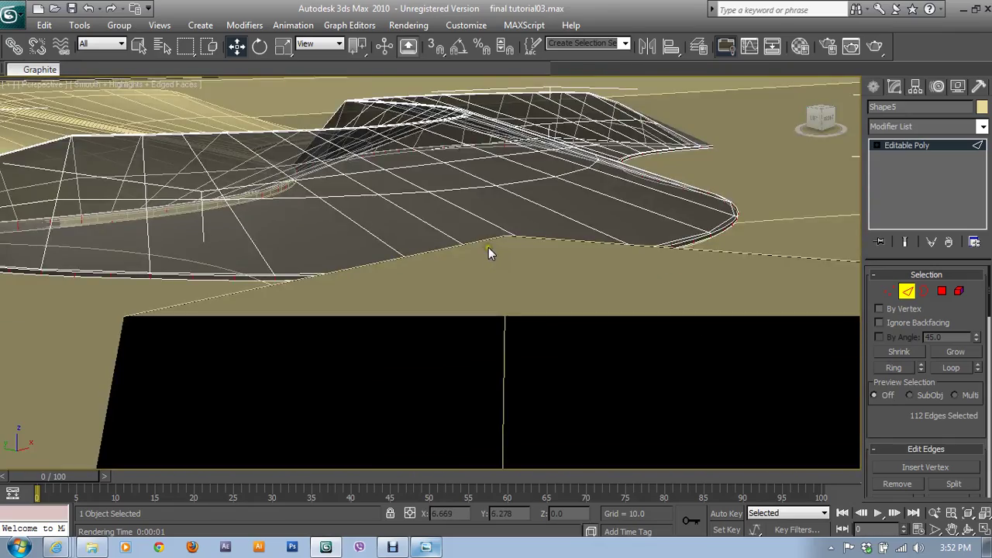
pyautogui.scroll(2, 504, 254)
pyautogui.moveTo(520, 259)
pyautogui.keyDown('alt'); pyautogui.mouseDown(button='middle')
pyautogui.moveTo(660, 344)
pyautogui.moveTo(645, 217)
pyautogui.mouseUp(button='middle'); pyautogui.keyUp('alt')
pyautogui.moveTo(907, 449); pyautogui.dragTo(908, 348)
pyautogui.click(975, 433)
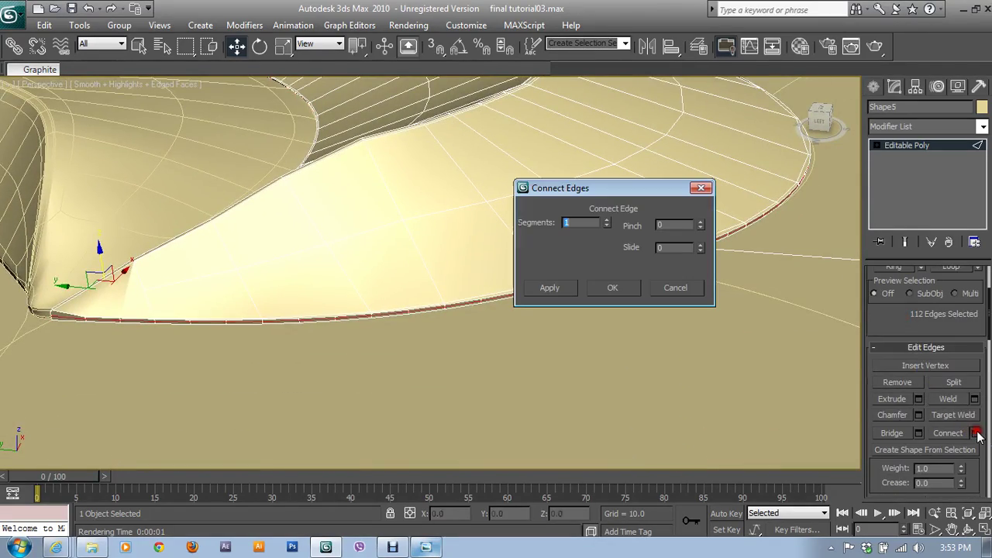
pyautogui.click(610, 221)
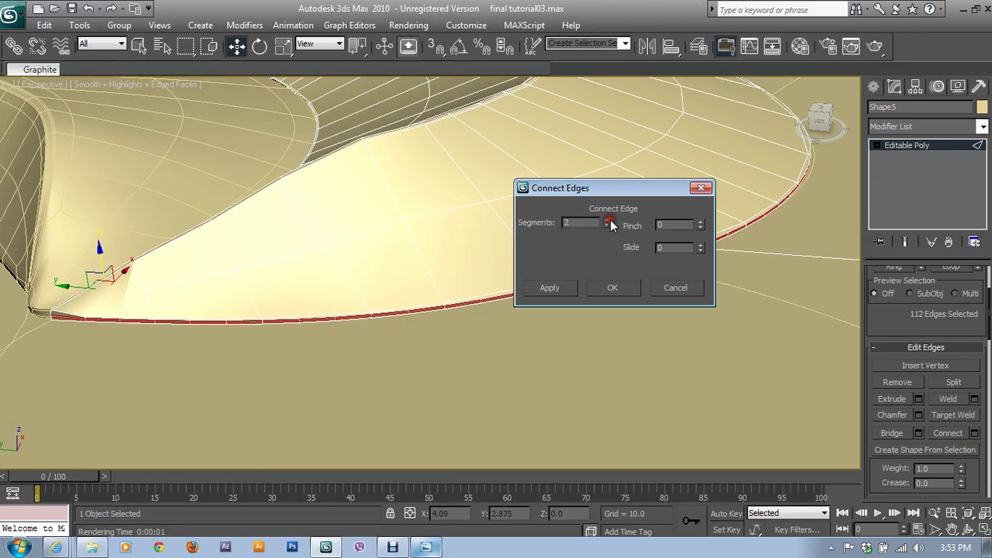
pyautogui.moveTo(698, 225); pyautogui.dragTo(688, 120)
pyautogui.scroll(1, 446, 383)
pyautogui.scroll(4, 446, 380)
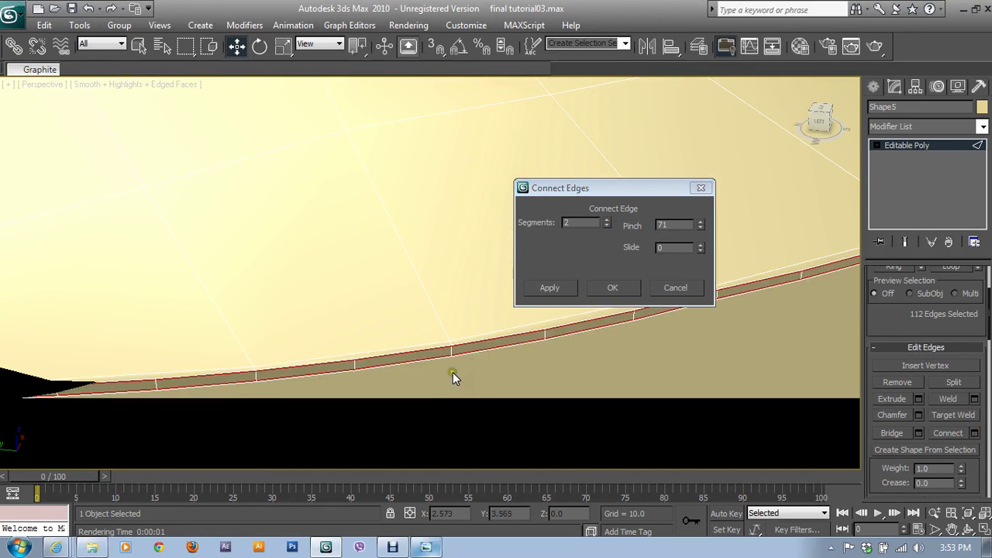
pyautogui.click(701, 224)
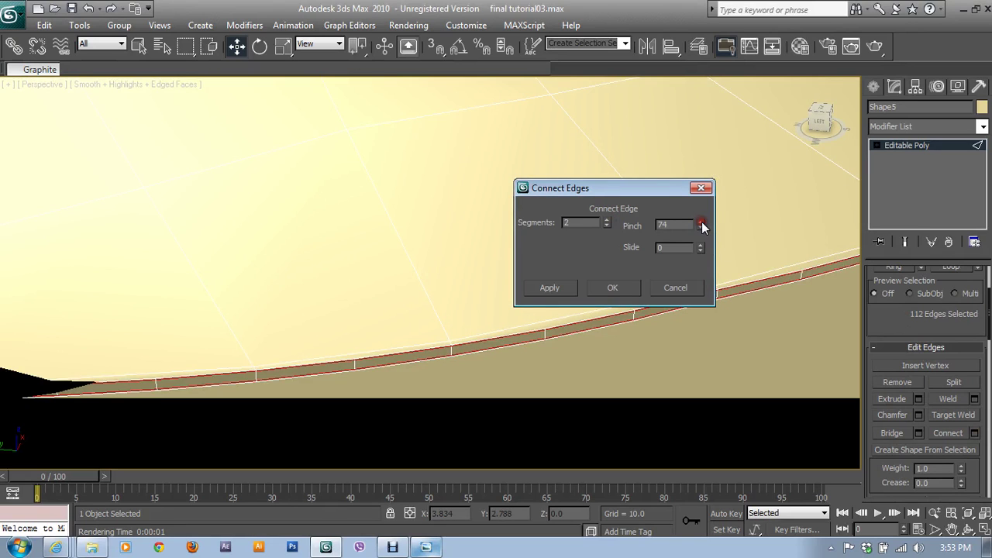
pyautogui.click(702, 223)
pyautogui.click(627, 288)
# - Exit edge editing and return to top-level object editing through the quad menu
pyautogui.press('z')
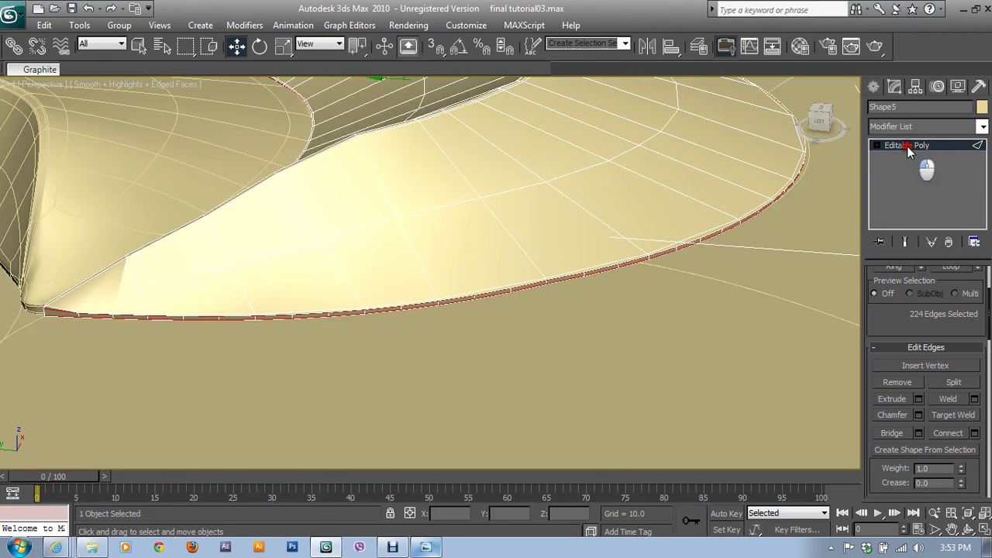
pyautogui.click(907, 146)
pyautogui.scroll(3, 693, 281)
pyautogui.scroll(2, 660, 323)
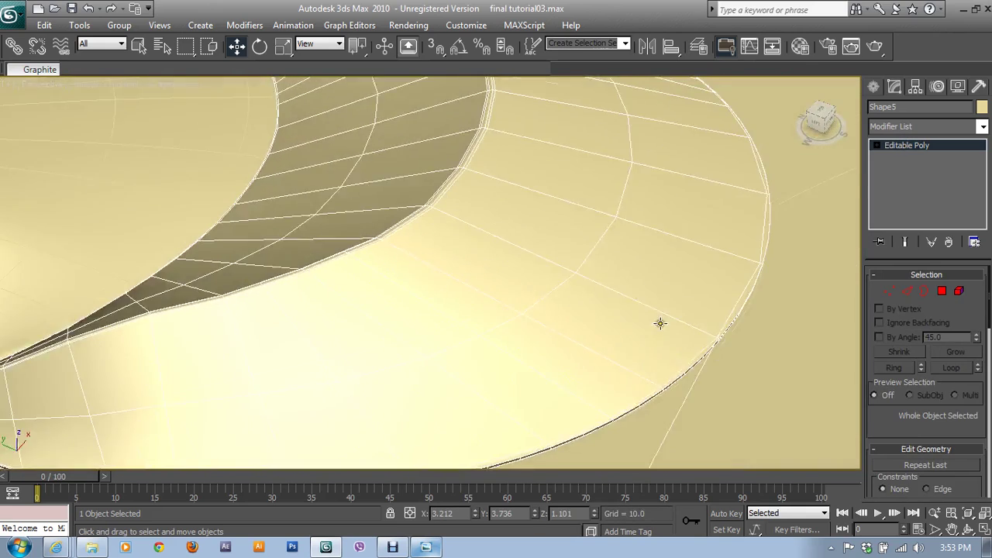
pyautogui.moveTo(660, 324); pyautogui.dragTo(665, 279, button='middle')
pyautogui.click(942, 291)
pyautogui.scroll(3, 597, 341)
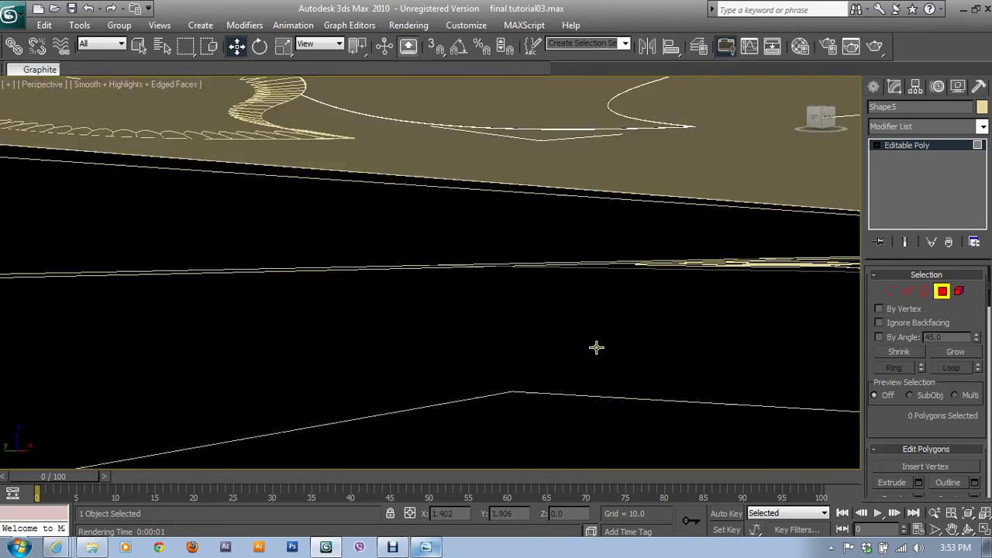
pyautogui.scroll(2, 597, 333)
pyautogui.scroll(-2, 606, 461)
pyautogui.scroll(-3, 612, 372)
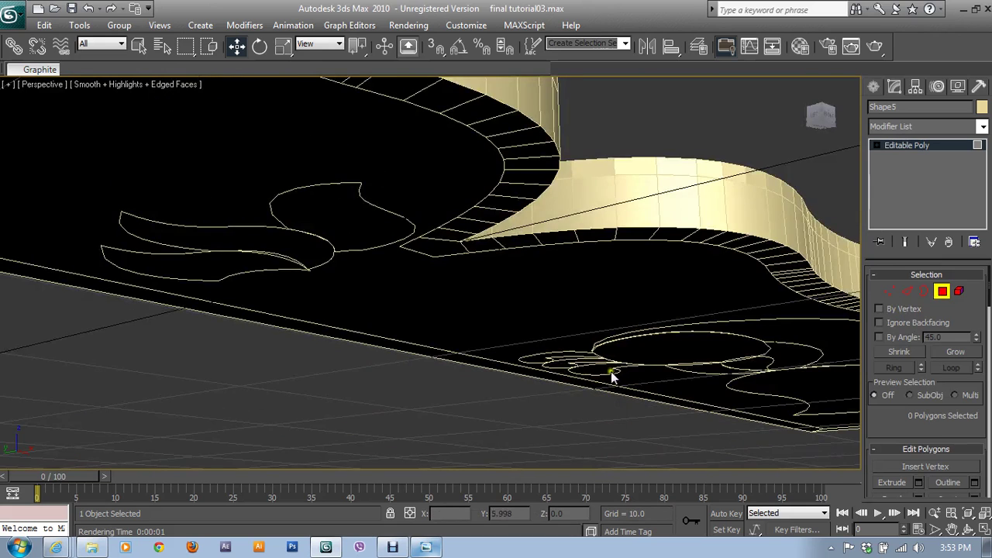
pyautogui.click(691, 282)
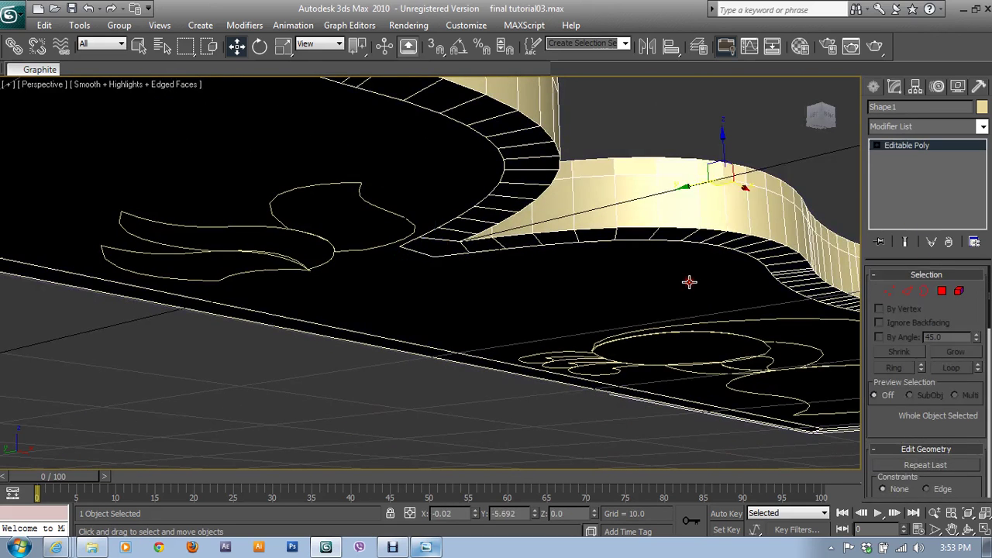
pyautogui.rightClick(691, 284)
pyautogui.click(717, 242)
# - Clear the selection, orbit around the shapes, and select the Shape5 petal surface
pyautogui.click(670, 307)
pyautogui.scroll(-3, 670, 308)
pyautogui.keyDown('alt'); pyautogui.moveTo(670, 308); pyautogui.dragTo(401, 323, button='middle'); pyautogui.keyUp('alt')
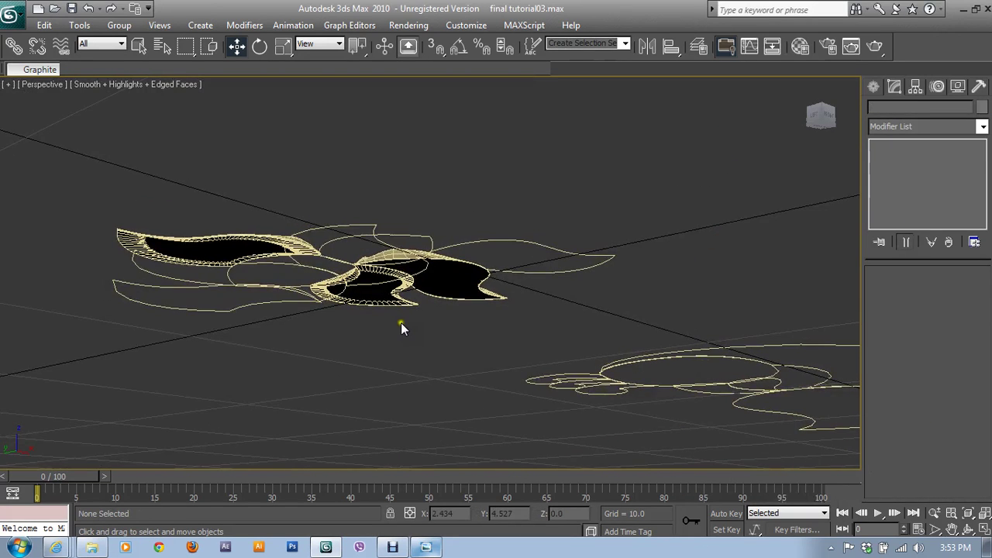
pyautogui.scroll(3, 401, 323)
pyautogui.moveTo(448, 284)
pyautogui.keyDown('alt'); pyautogui.mouseDown(button='middle')
pyautogui.moveTo(442, 388)
pyautogui.moveTo(405, 421)
pyautogui.moveTo(392, 458)
pyautogui.moveTo(427, 405)
pyautogui.mouseUp(button='middle'); pyautogui.keyUp('alt')
pyautogui.scroll(4, 432, 304)
pyautogui.click(431, 304)
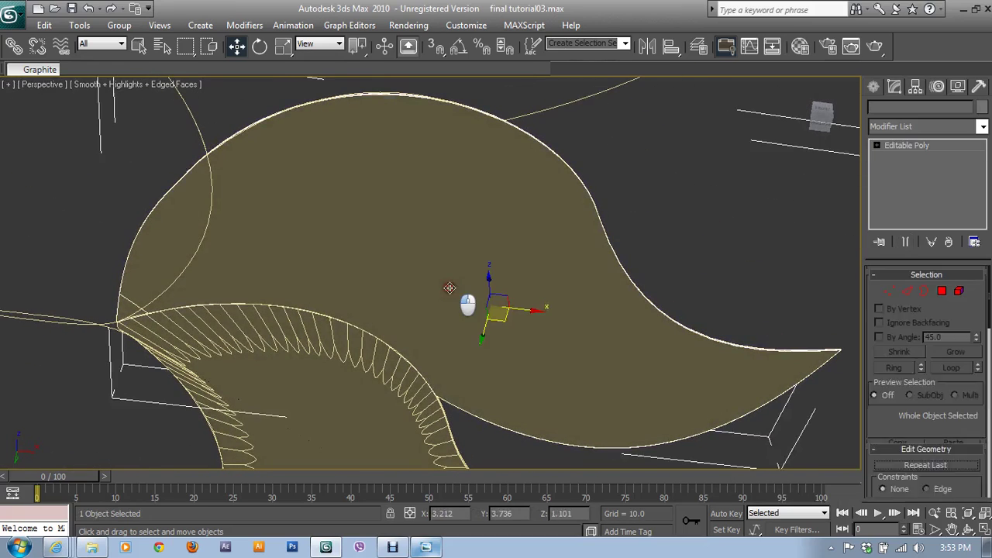
# - Inset the large petal face and tip triangle by 0.002 per polygon, then exit Polygon mode
pyautogui.click(942, 291)
pyautogui.click(481, 241)
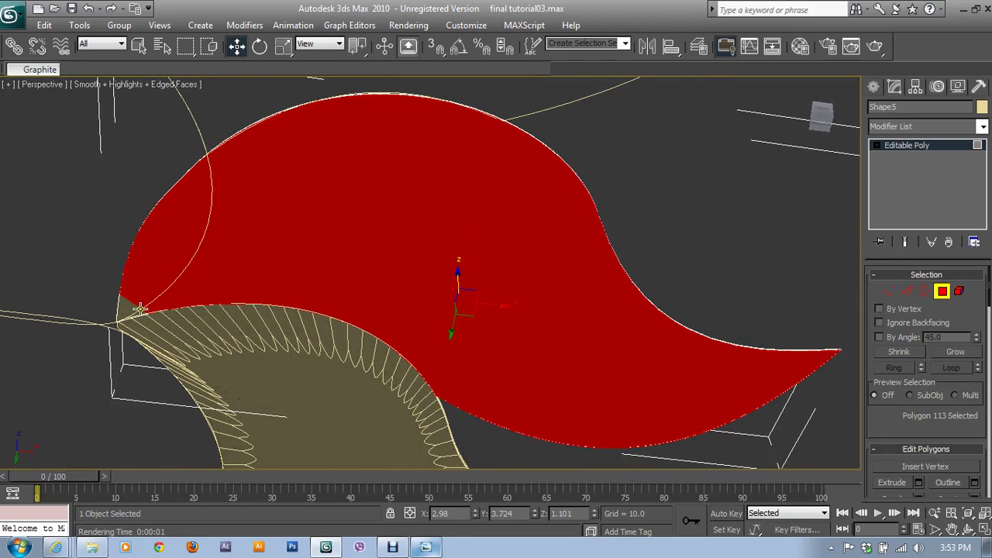
pyautogui.keyDown('ctrl'); pyautogui.click(133, 310); pyautogui.keyUp('ctrl')
pyautogui.moveTo(891, 415); pyautogui.dragTo(871, 360)
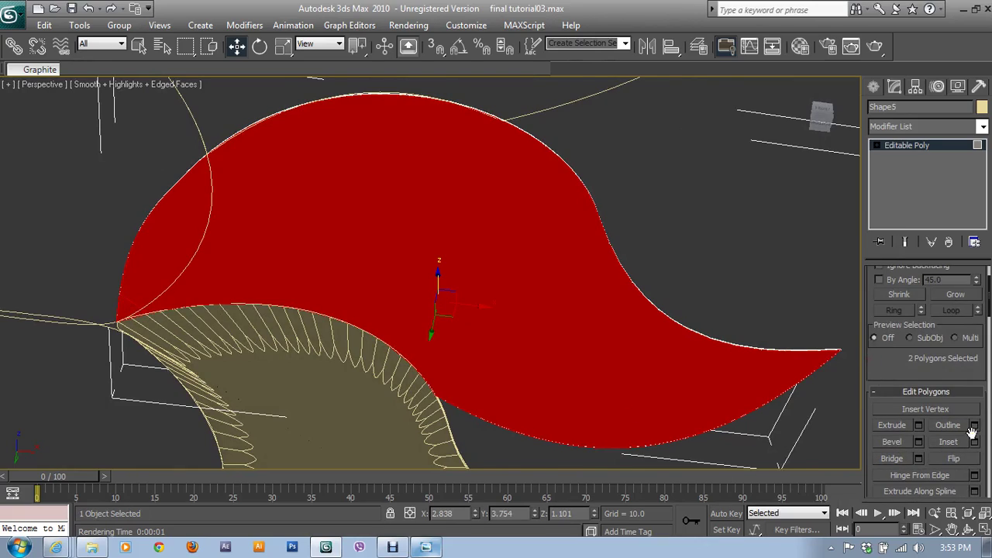
pyautogui.click(973, 441)
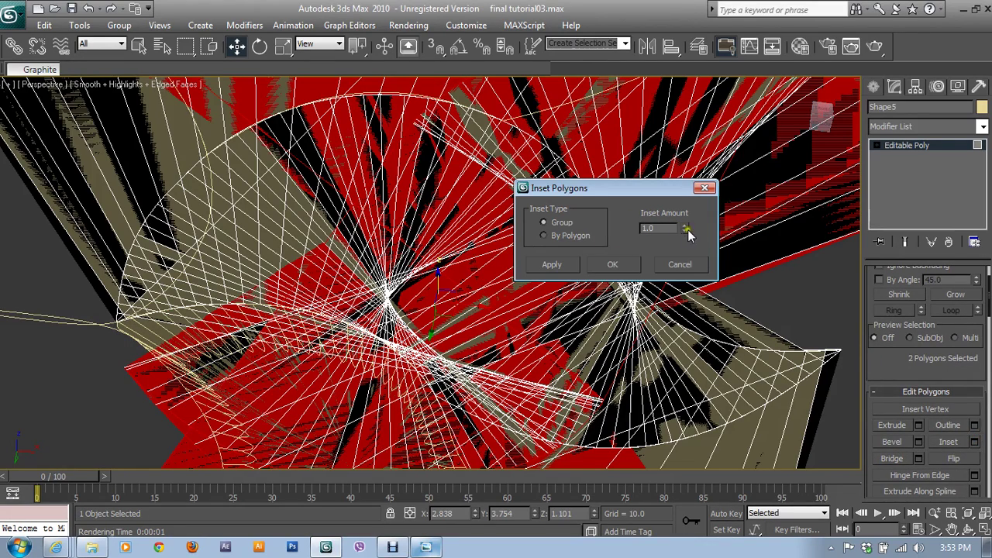
pyautogui.moveTo(692, 226); pyautogui.dragTo(698, 272)
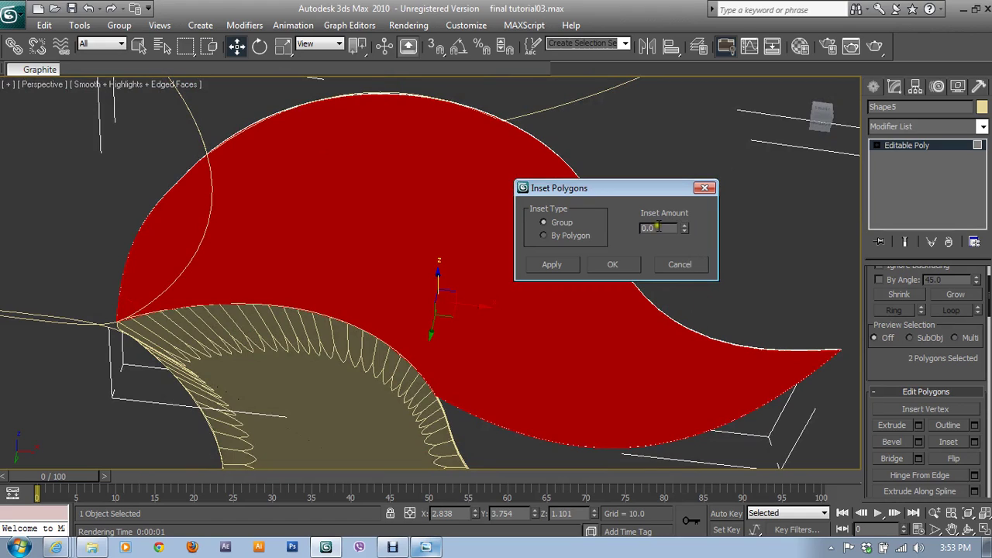
pyautogui.click(577, 235)
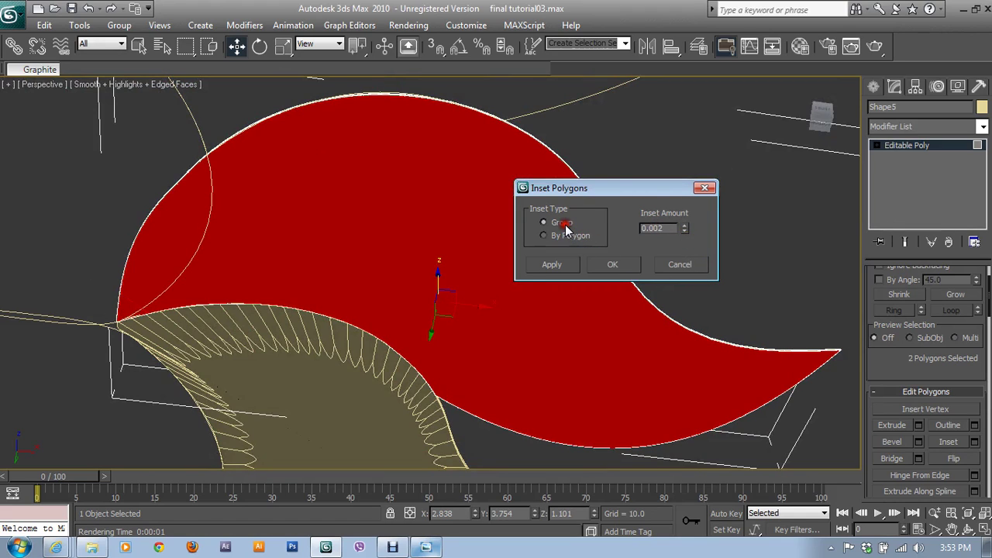
pyautogui.click(624, 268)
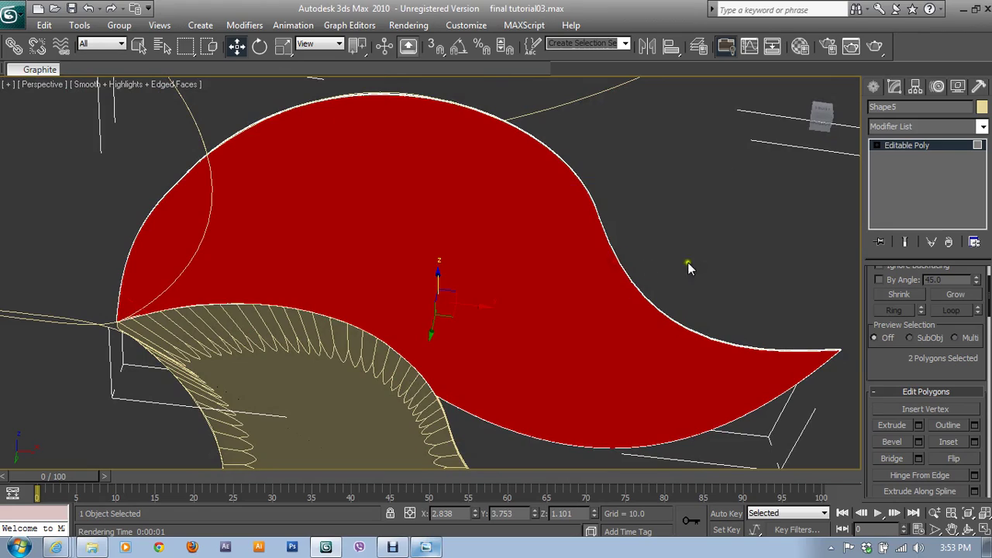
pyautogui.click(911, 146)
pyautogui.moveTo(628, 322)
pyautogui.keyDown('alt'); pyautogui.mouseDown(button='middle')
pyautogui.moveTo(636, 443)
pyautogui.moveTo(626, 482)
pyautogui.mouseUp(button='middle'); pyautogui.keyUp('alt')
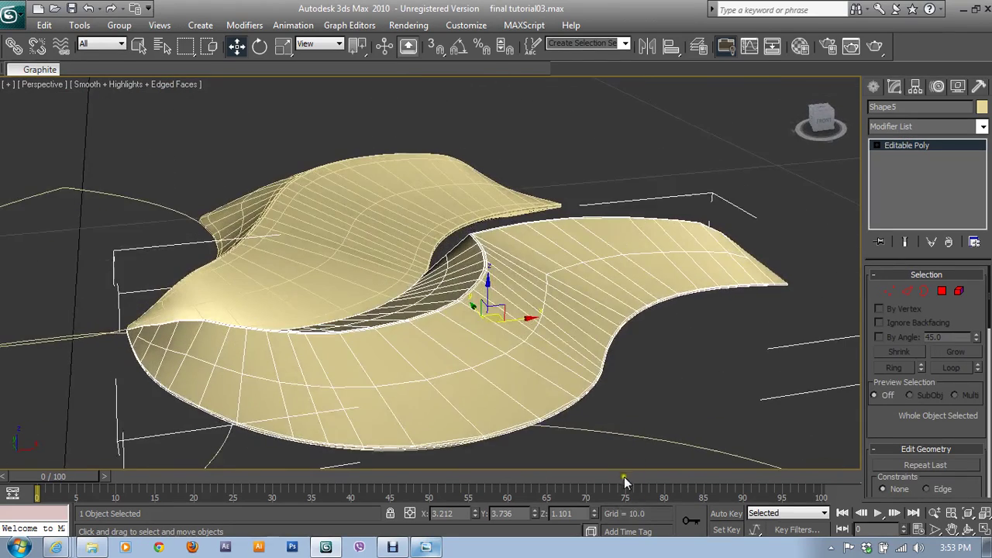
# - Add a TurboSmooth modifier to the Shape5 petal surface
pyautogui.scroll(1, 603, 339)
pyautogui.scroll(3, 605, 338)
pyautogui.moveTo(615, 397)
pyautogui.keyDown('alt'); pyautogui.mouseDown(button='middle')
pyautogui.moveTo(628, 363)
pyautogui.moveTo(696, 283)
pyautogui.mouseUp(button='middle'); pyautogui.keyUp('alt')
pyautogui.scroll(1, 634, 366)
pyautogui.scroll(1, 644, 366)
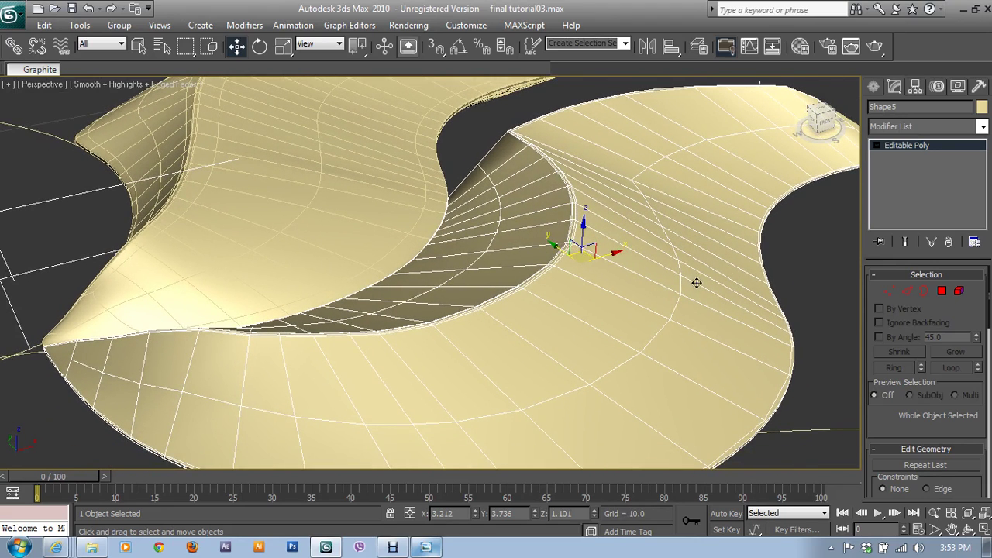
pyautogui.click(945, 128)
pyautogui.press('t')
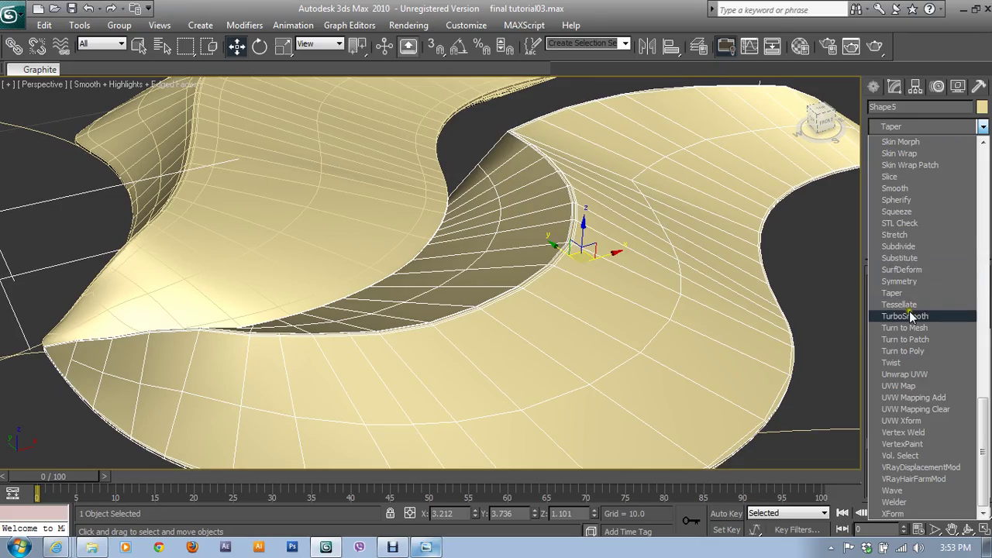
pyautogui.click(912, 315)
# - Enable Isoline Display and Explicit Normals, set Iterations to 2, and render a test image
pyautogui.keyDown('alt'); pyautogui.moveTo(686, 332); pyautogui.dragTo(654, 277, button='middle'); pyautogui.keyUp('alt')
pyautogui.scroll(-2, 651, 279)
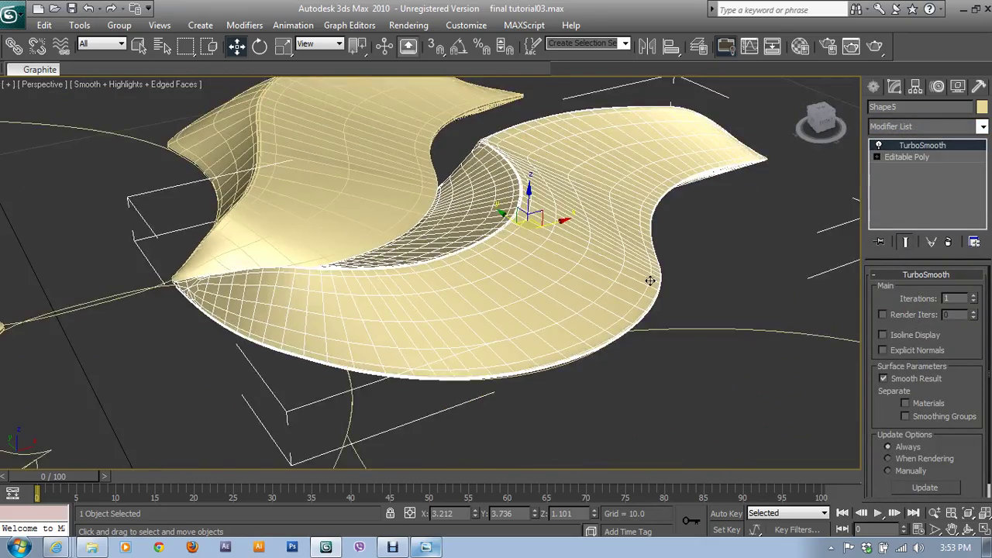
pyautogui.scroll(3, 650, 280)
pyautogui.moveTo(582, 306)
pyautogui.keyDown('alt'); pyautogui.mouseDown(button='middle')
pyautogui.moveTo(505, 315)
pyautogui.moveTo(654, 310)
pyautogui.moveTo(859, 367)
pyautogui.mouseUp(button='middle'); pyautogui.keyUp('alt')
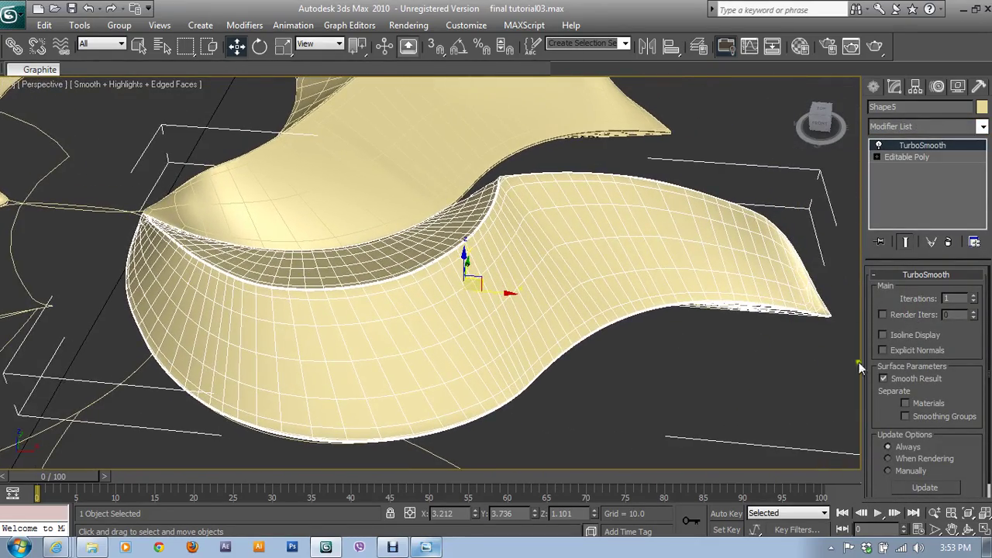
pyautogui.click(900, 335)
pyautogui.click(907, 350)
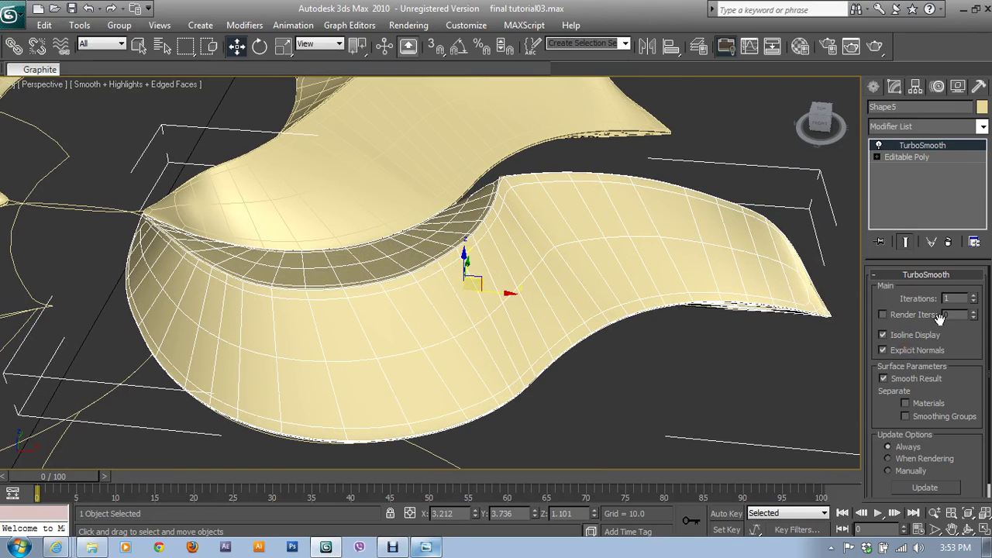
pyautogui.click(975, 296)
pyautogui.click(852, 46)
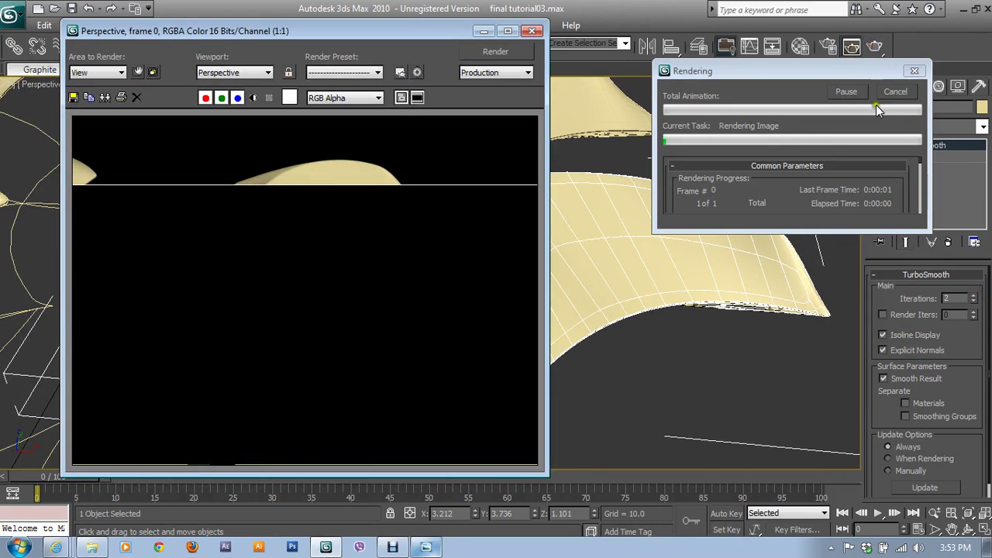
# - Close the render window and enter Vertex level of Shape5's Editable Poly beneath TurboSmooth
pyautogui.click(531, 31)
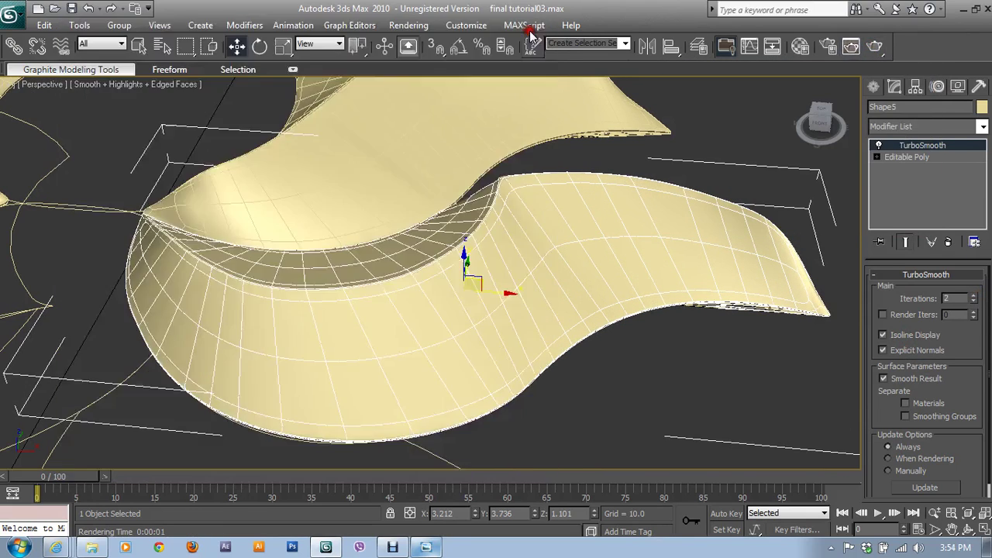
pyautogui.moveTo(729, 305)
pyautogui.keyDown('alt'); pyautogui.mouseDown(button='middle')
pyautogui.moveTo(598, 244)
pyautogui.moveTo(572, 336)
pyautogui.moveTo(536, 239)
pyautogui.moveTo(525, 440)
pyautogui.mouseUp(button='middle'); pyautogui.keyUp('alt')
pyautogui.scroll(4, 536, 240)
pyautogui.click(880, 146)
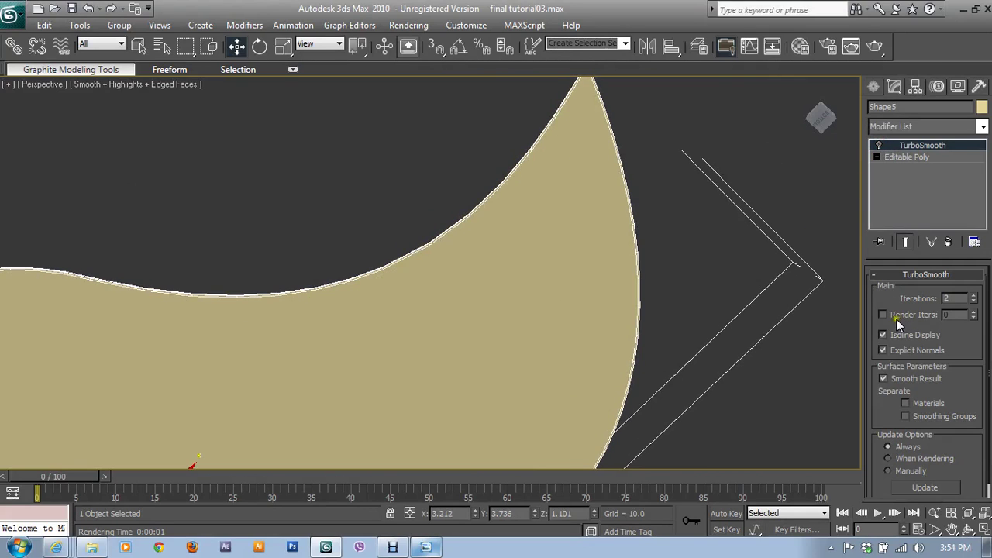
pyautogui.click(879, 158)
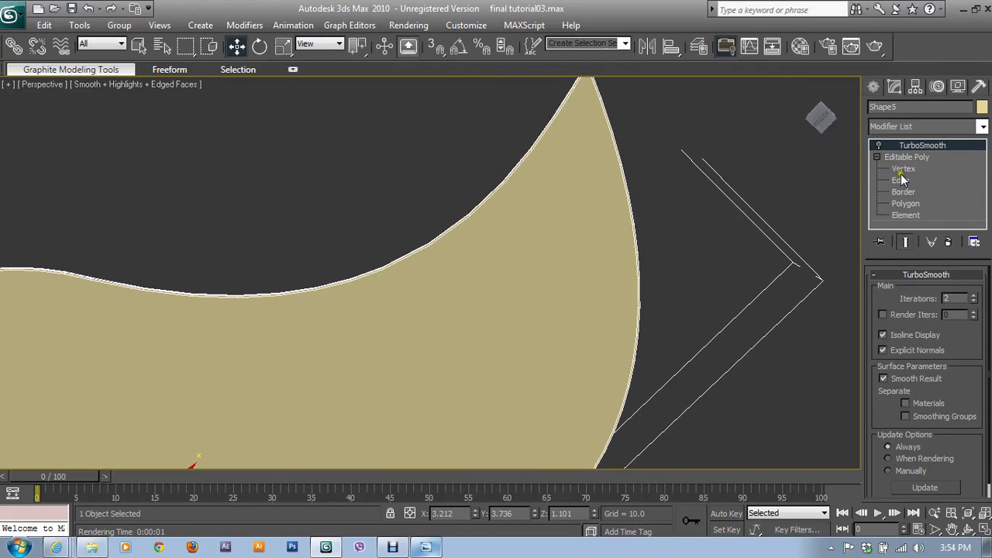
pyautogui.click(902, 171)
pyautogui.click(909, 292)
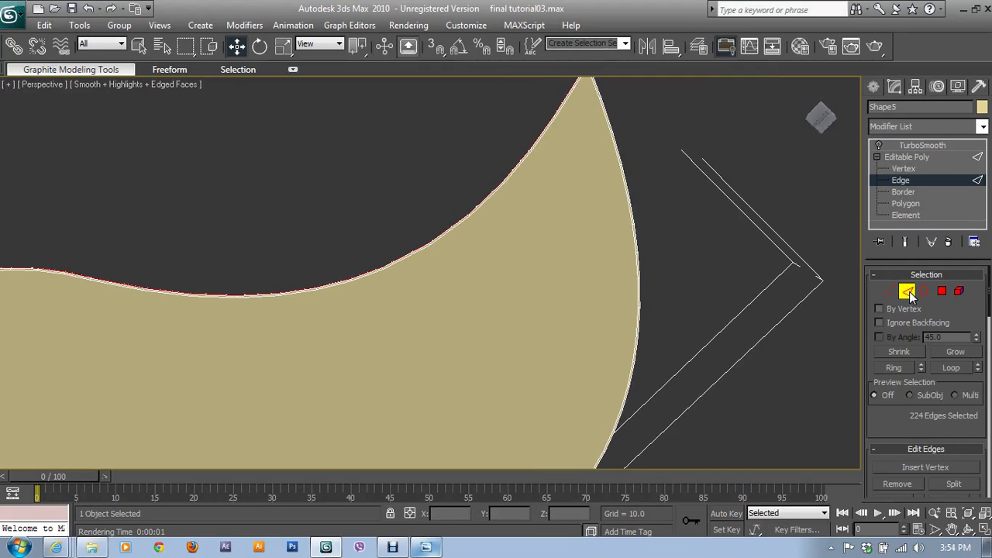
pyautogui.click(890, 291)
# - Connect three upper-curve vertices to their opposite outer-curve vertices with new edges
pyautogui.click(473, 218)
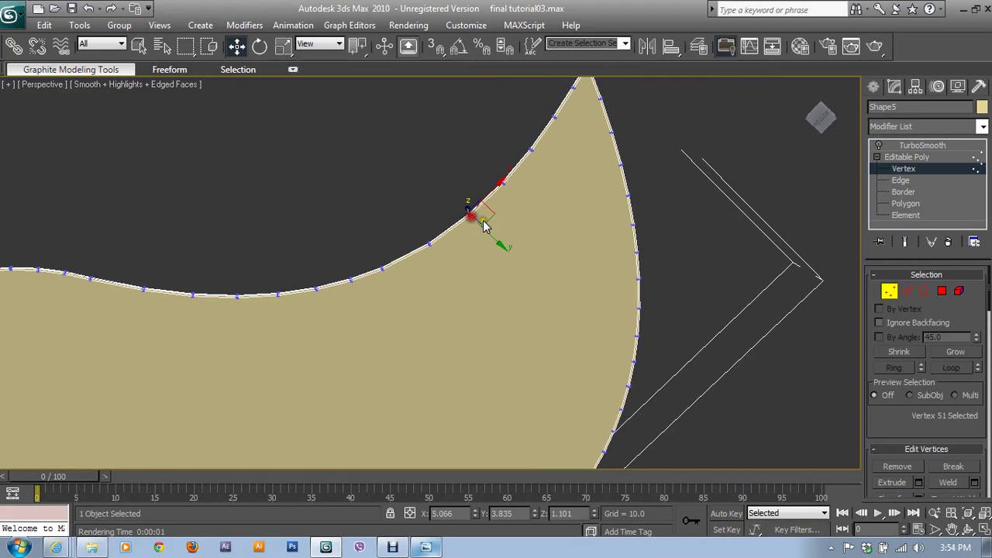
pyautogui.keyDown('ctrl'); pyautogui.click(636, 278); pyautogui.keyUp('ctrl')
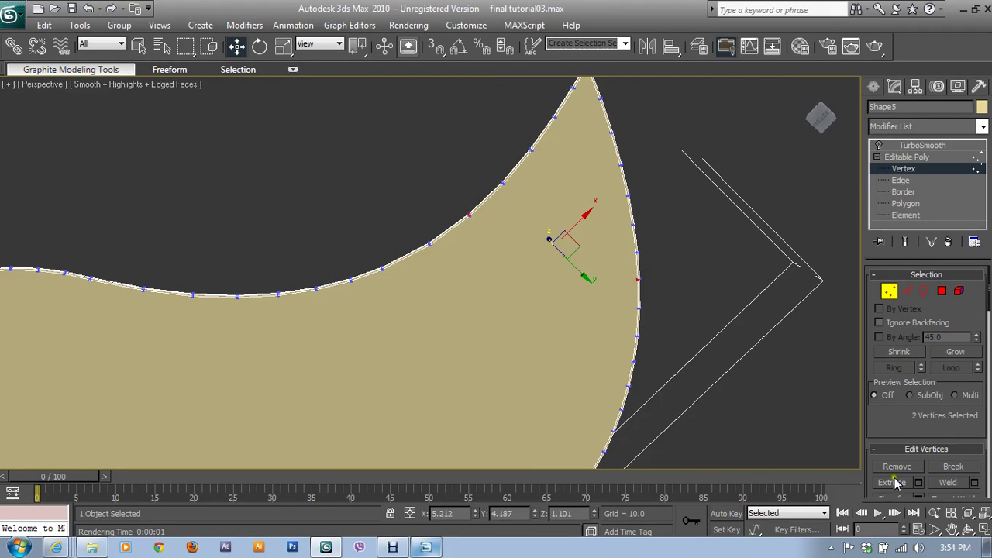
pyautogui.scroll(-1, 902, 438)
pyautogui.scroll(-4, 902, 434)
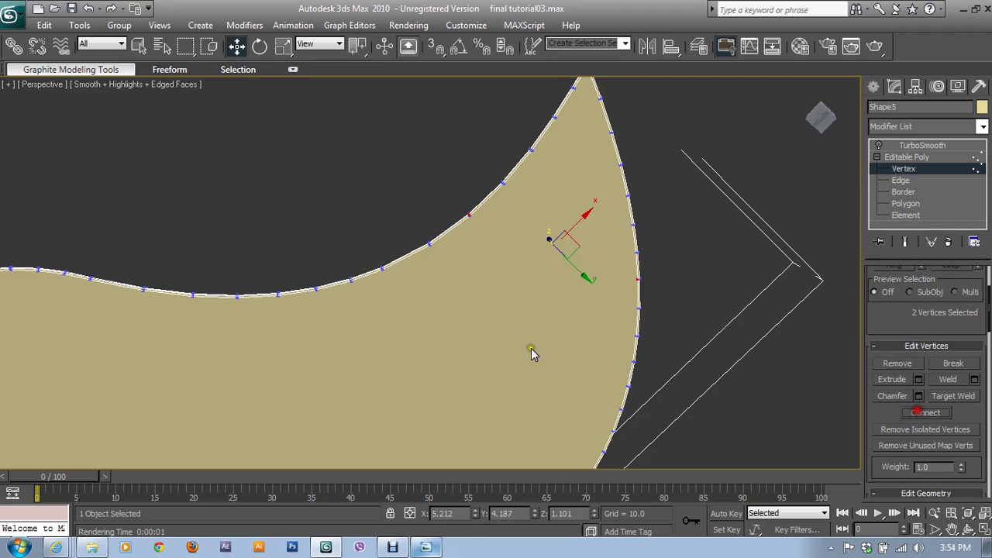
pyautogui.click(471, 221)
pyautogui.keyDown('ctrl'); pyautogui.click(637, 278); pyautogui.keyUp('ctrl')
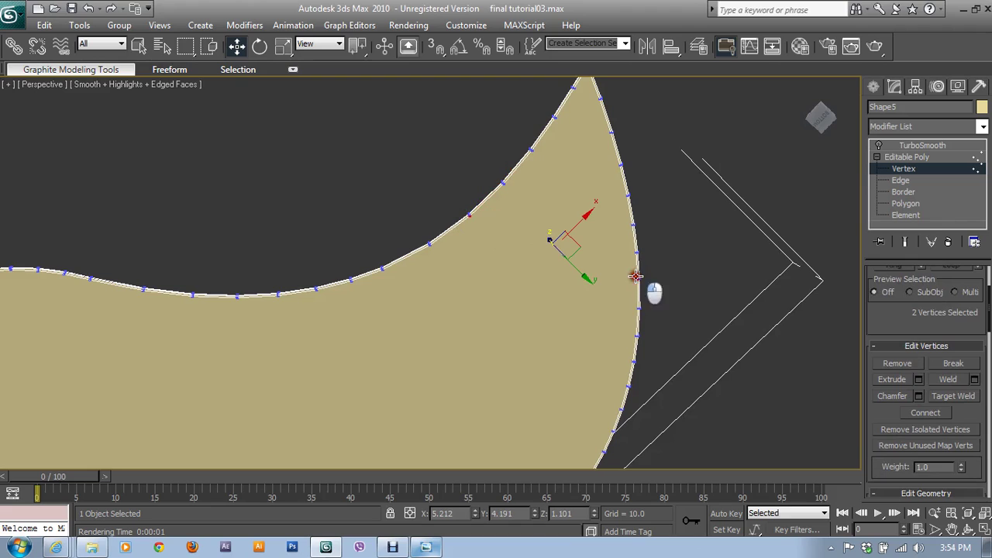
pyautogui.click(927, 415)
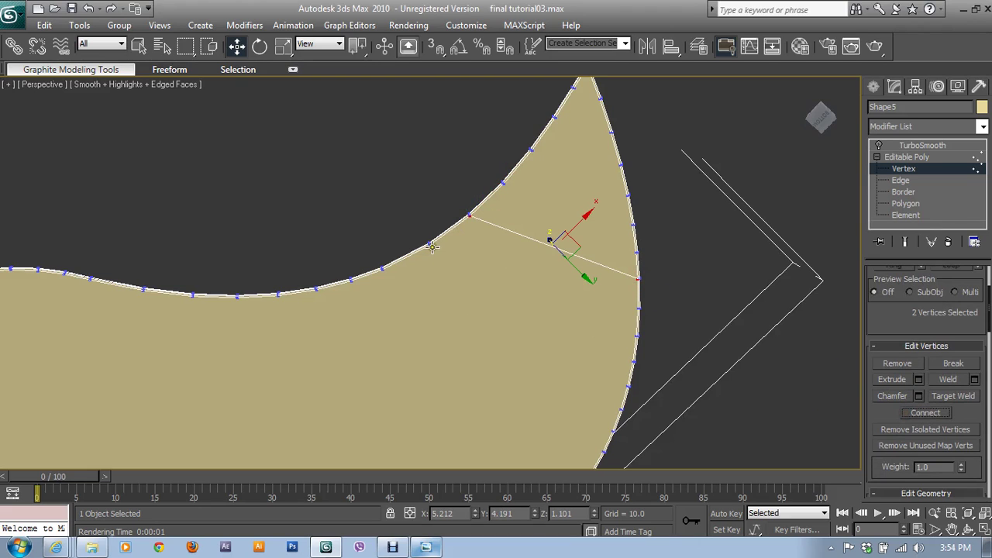
pyautogui.click(432, 245)
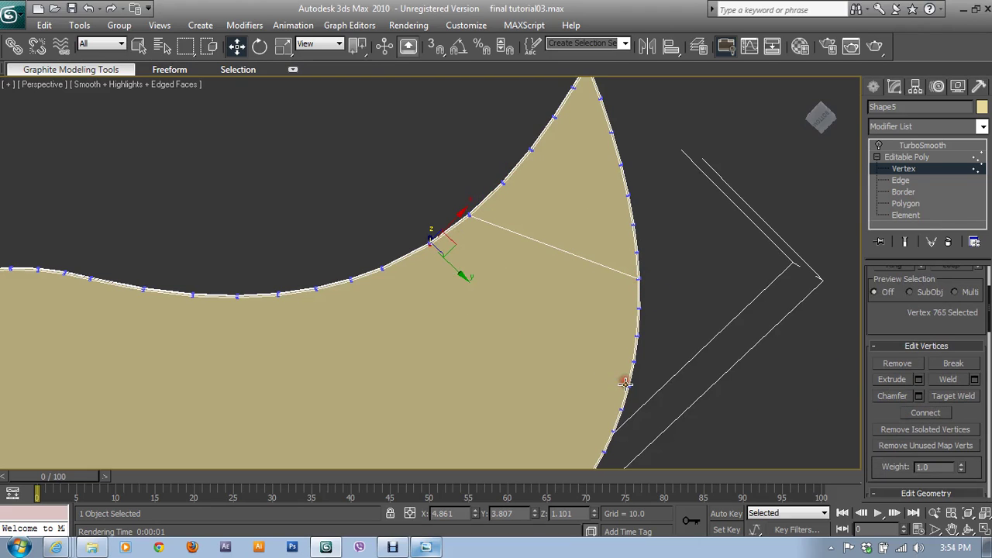
pyautogui.keyDown('ctrl'); pyautogui.click(625, 383); pyautogui.keyUp('ctrl')
pyautogui.click(926, 413)
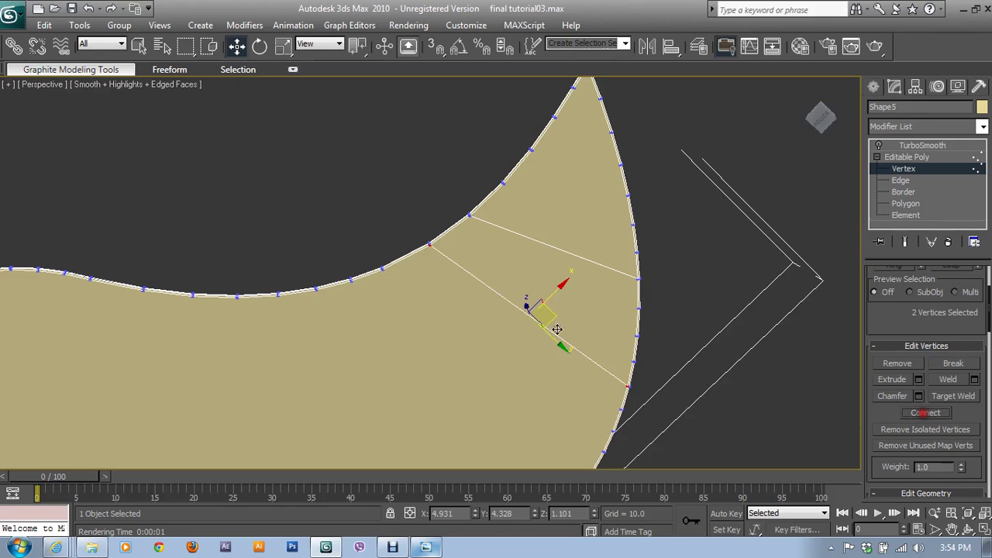
pyautogui.click(381, 270)
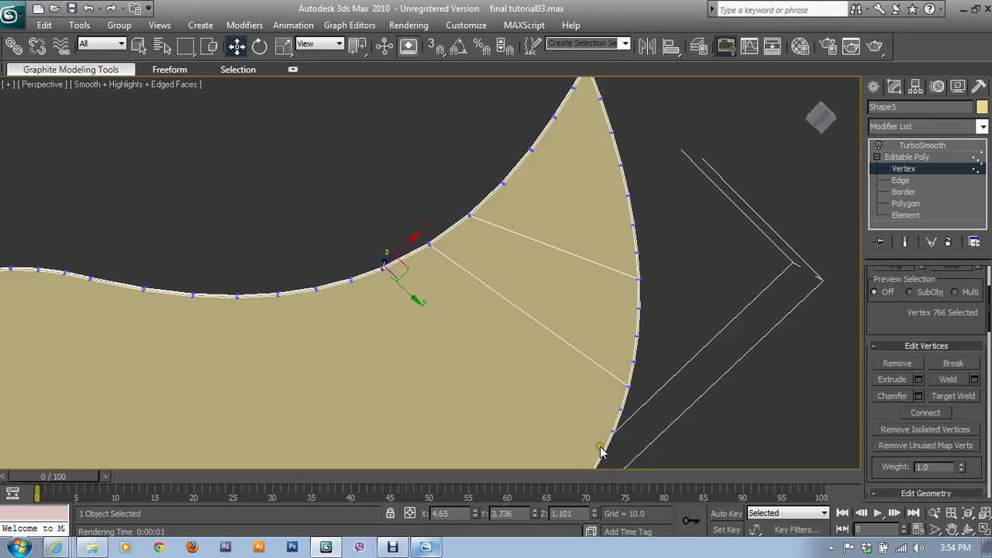
pyautogui.keyDown('ctrl'); pyautogui.click(600, 450); pyautogui.keyUp('ctrl')
pyautogui.click(926, 413)
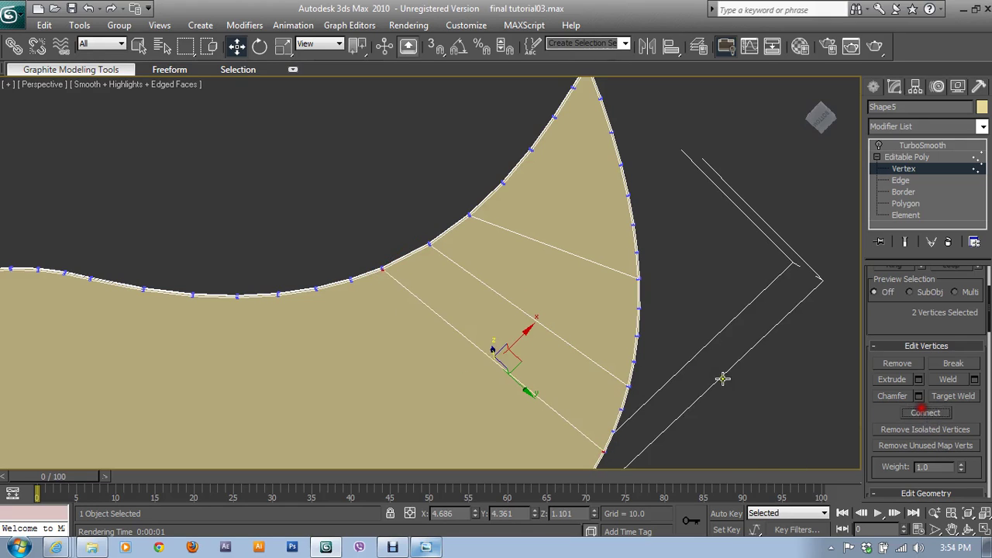
# - Connect three more upper-curve and outer-curve vertex pairs farther along the swoosh
pyautogui.moveTo(251, 293); pyautogui.dragTo(306, 175, button='middle')
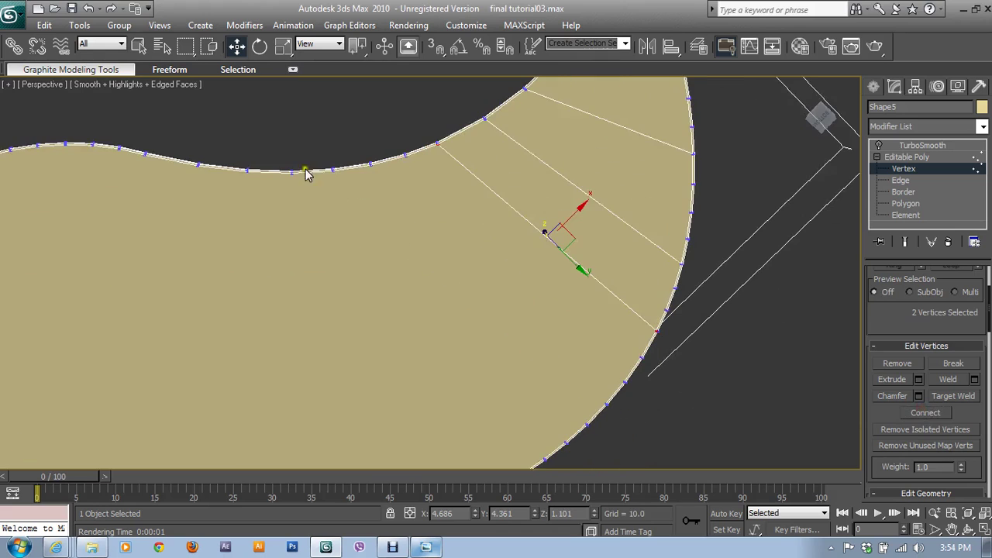
pyautogui.click(407, 161)
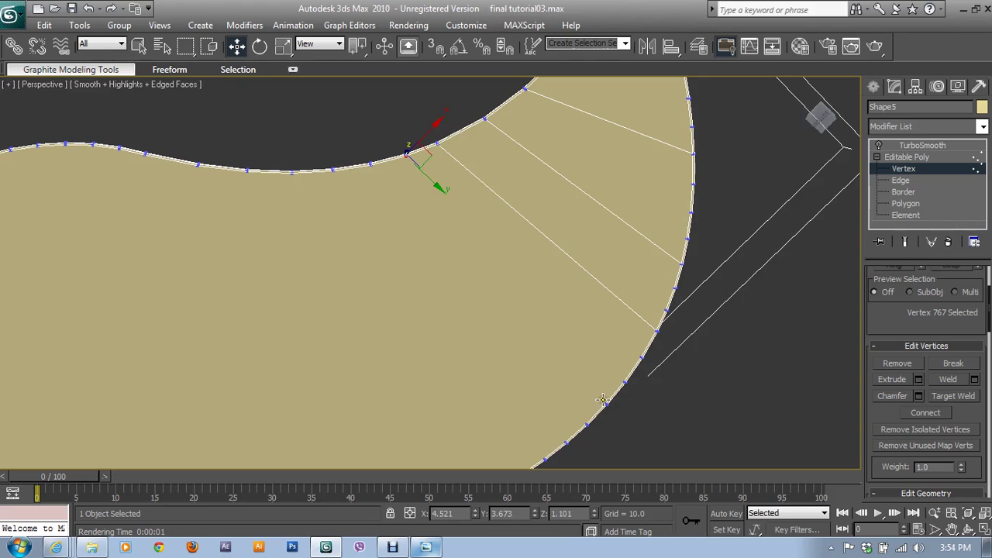
pyautogui.keyDown('ctrl'); pyautogui.click(603, 400); pyautogui.keyUp('ctrl')
pyautogui.click(926, 413)
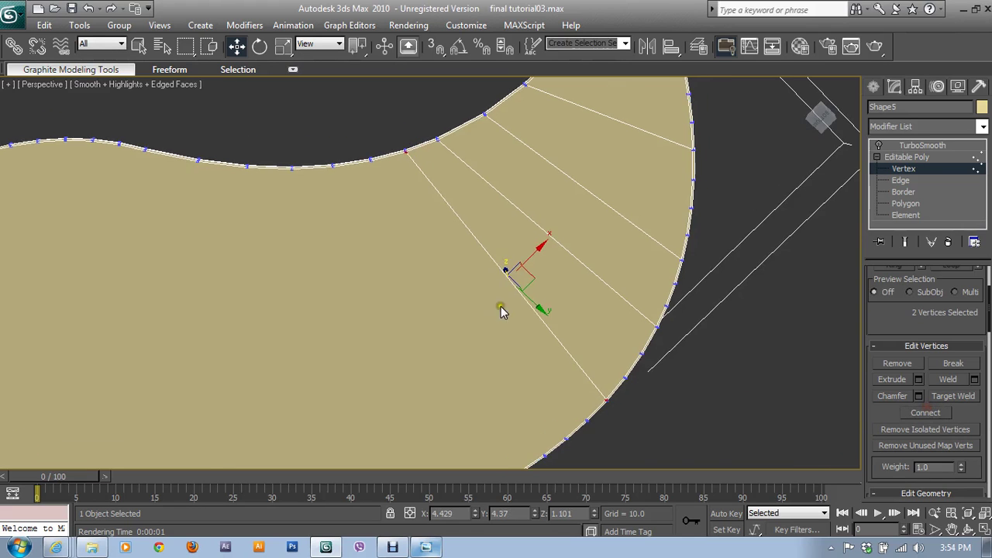
pyautogui.scroll(-3, 500, 312)
pyautogui.click(400, 173)
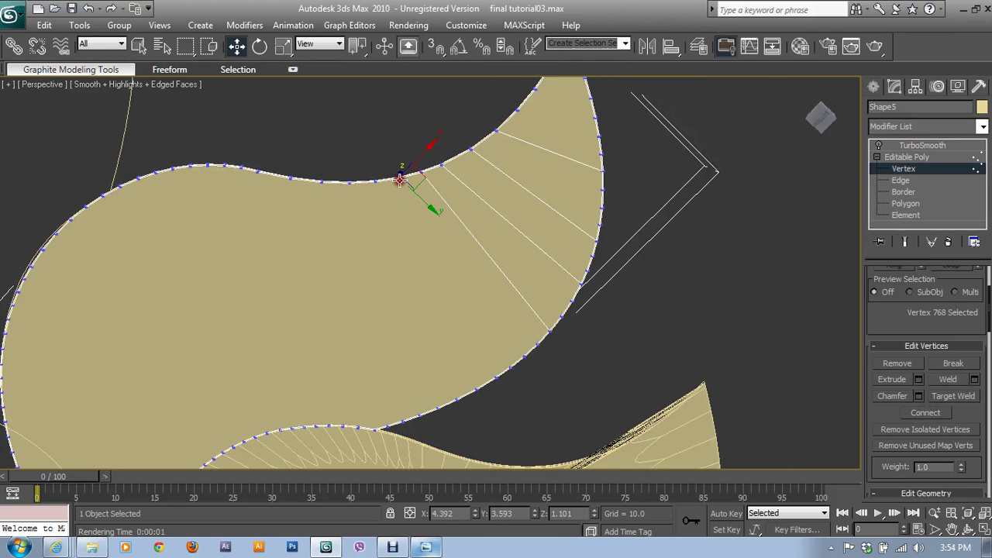
pyautogui.keyDown('ctrl'); pyautogui.click(513, 364); pyautogui.keyUp('ctrl')
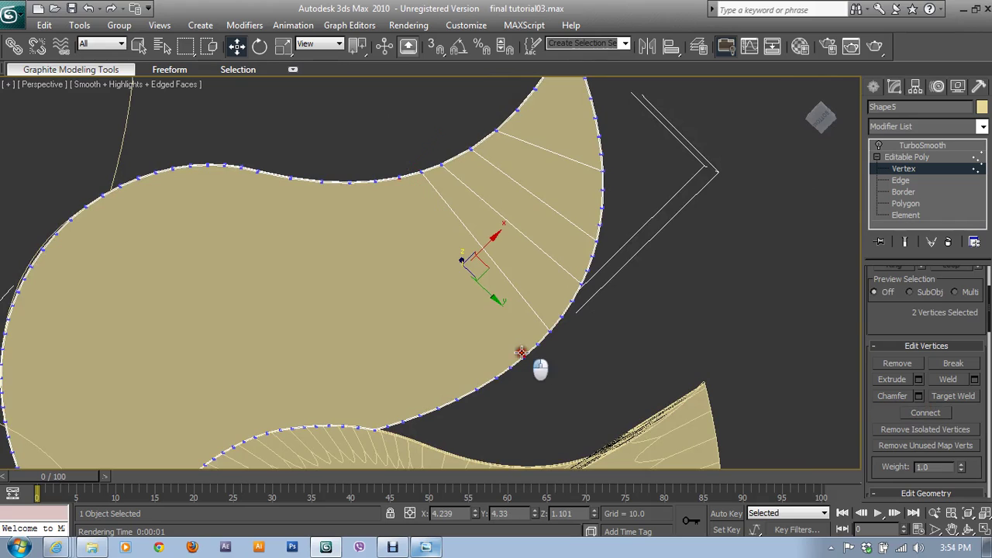
pyautogui.click(925, 413)
pyautogui.click(377, 183)
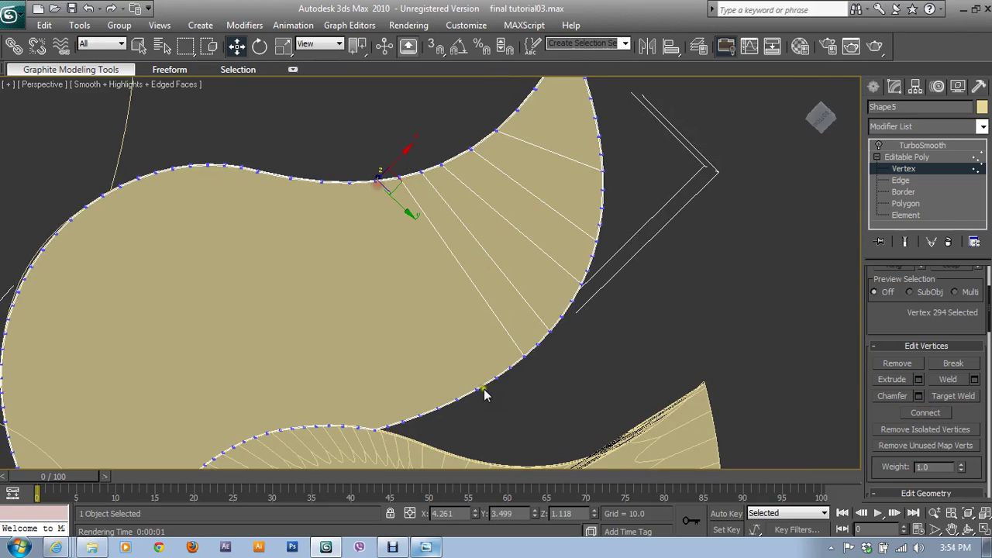
pyautogui.keyDown('ctrl'); pyautogui.click(494, 377); pyautogui.keyUp('ctrl')
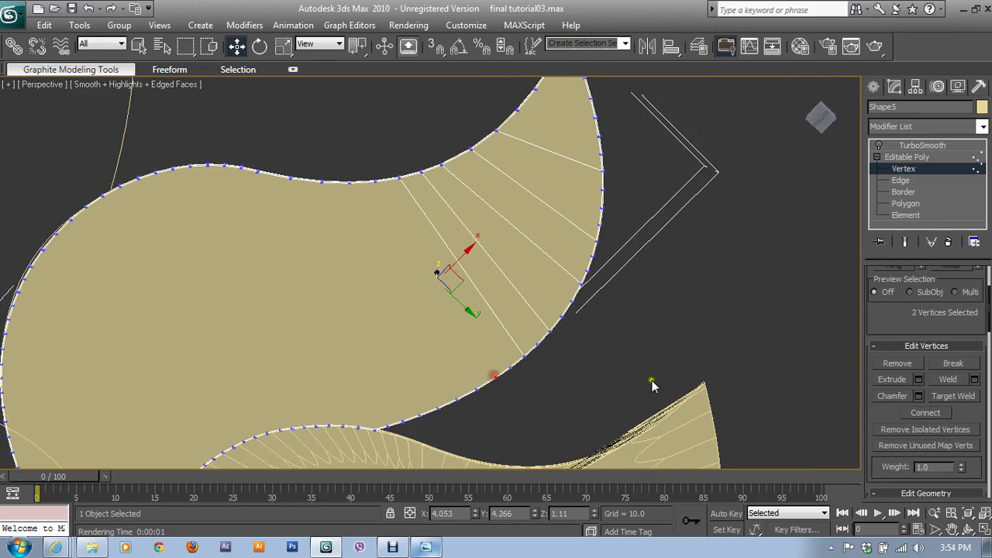
pyautogui.click(924, 413)
# - Add one more edge joining a lower outer-curve vertex to the upper curve
pyautogui.scroll(1, 509, 288)
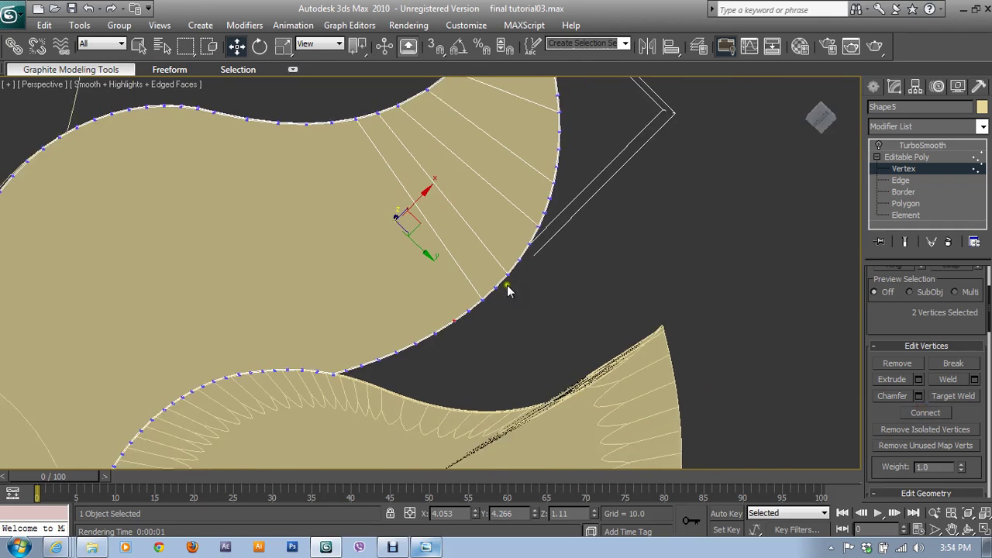
pyautogui.scroll(1, 489, 304)
pyautogui.click(469, 341)
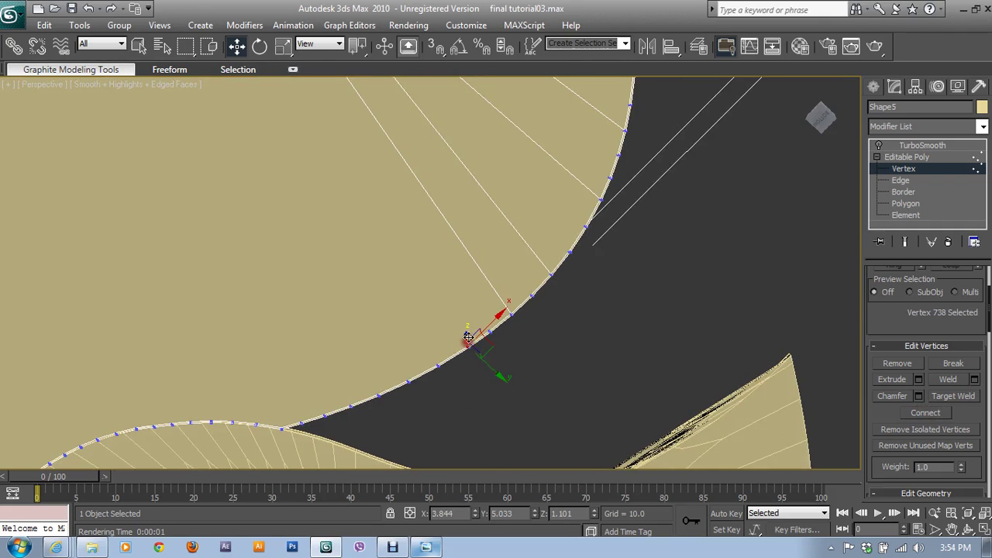
pyautogui.scroll(3, 372, 233)
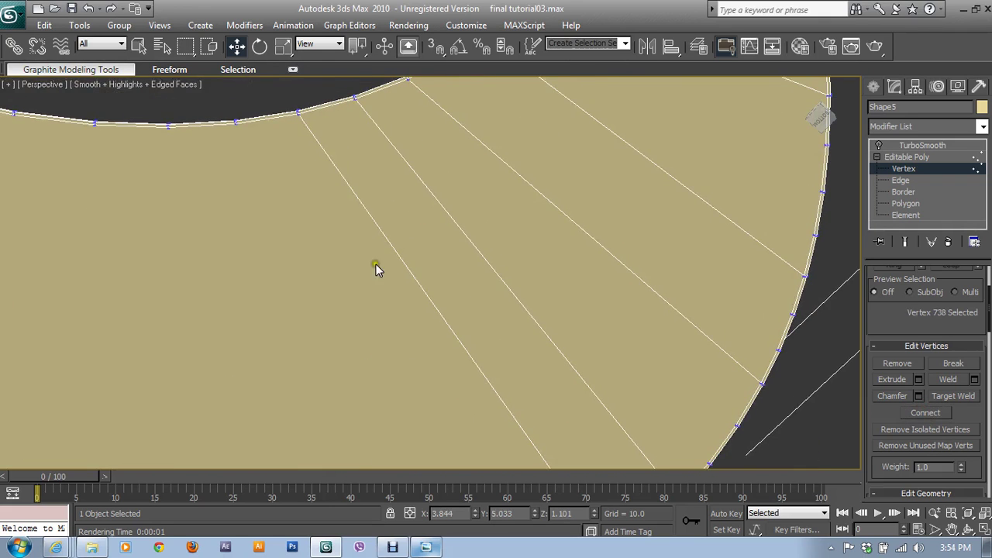
pyautogui.keyDown('ctrl'); pyautogui.click(233, 124); pyautogui.keyUp('ctrl')
pyautogui.scroll(-3, 235, 130)
pyautogui.click(926, 413)
pyautogui.moveTo(506, 331); pyautogui.dragTo(462, 369, button='middle')
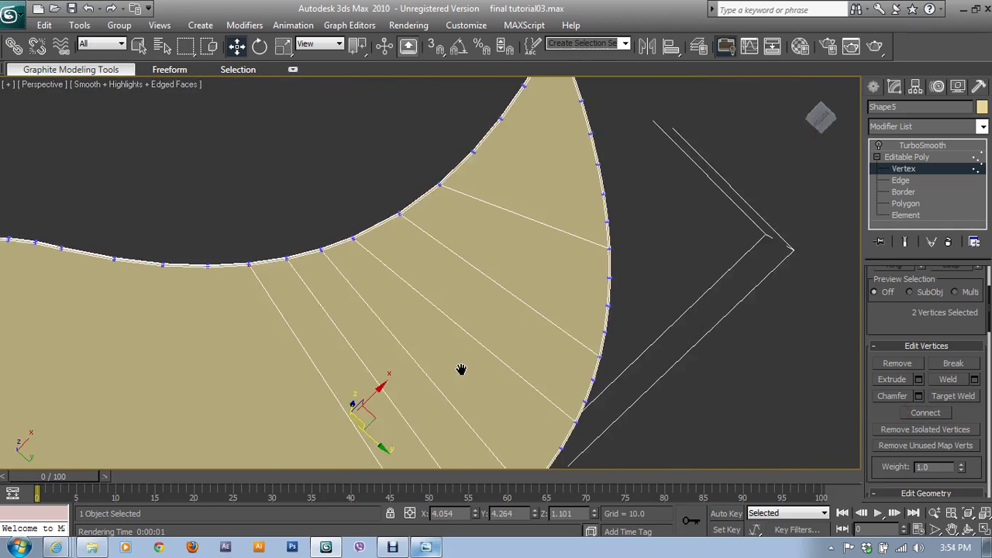
pyautogui.scroll(-3, 434, 264)
pyautogui.scroll(2, 393, 331)
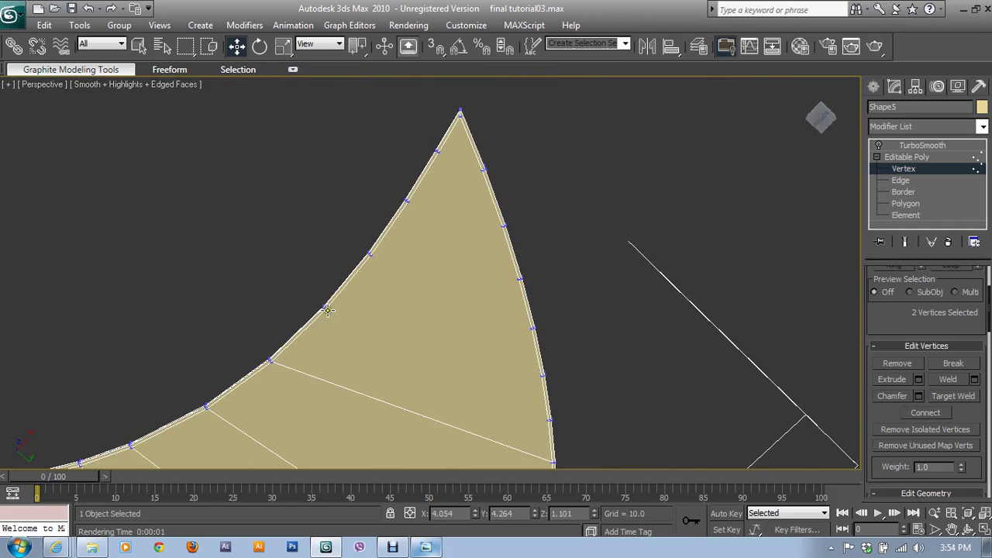
# - Connect two left/right rim vertex pairs near the tip with cross edges
pyautogui.click(327, 309)
pyautogui.keyDown('ctrl'); pyautogui.click(533, 335); pyautogui.keyUp('ctrl')
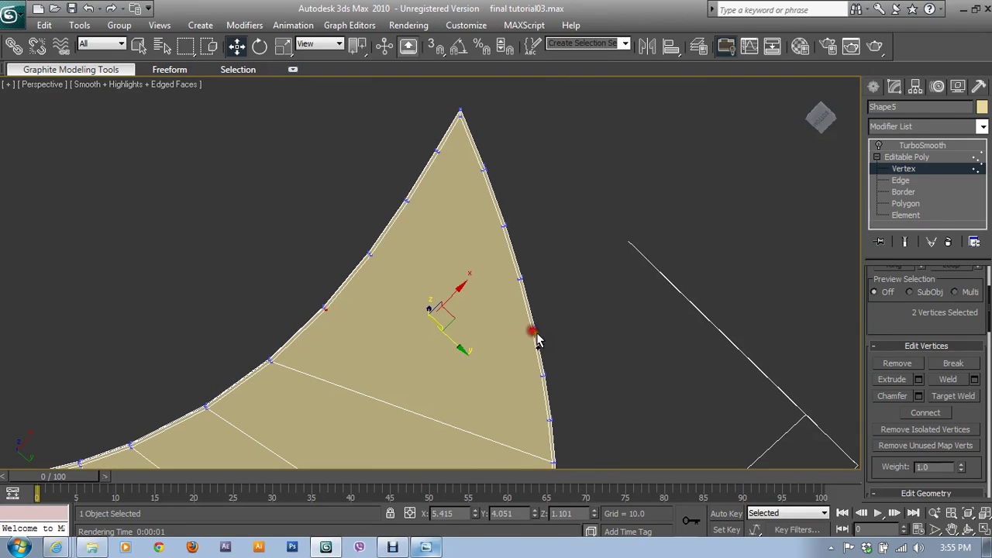
pyautogui.click(941, 414)
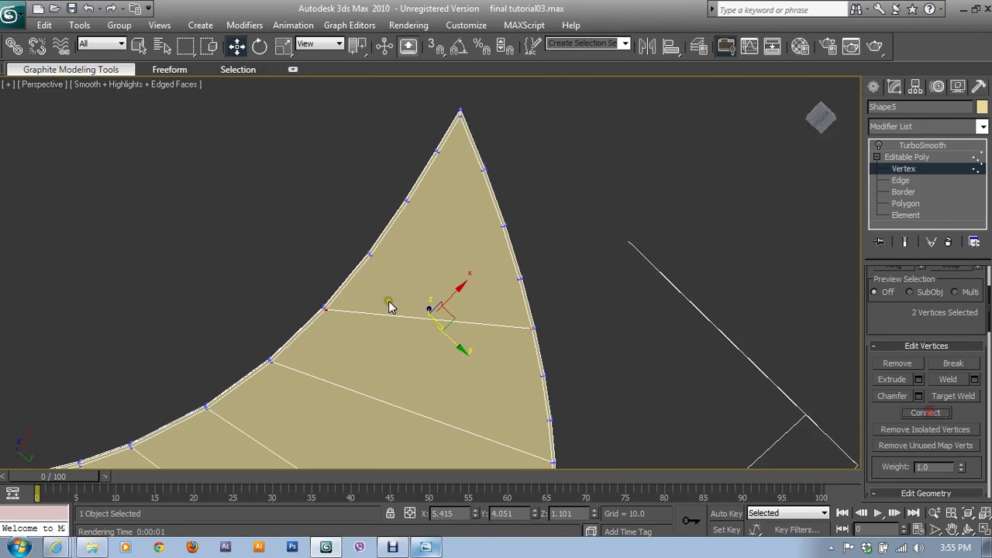
pyautogui.click(369, 252)
pyautogui.keyDown('ctrl'); pyautogui.click(517, 283); pyautogui.keyUp('ctrl')
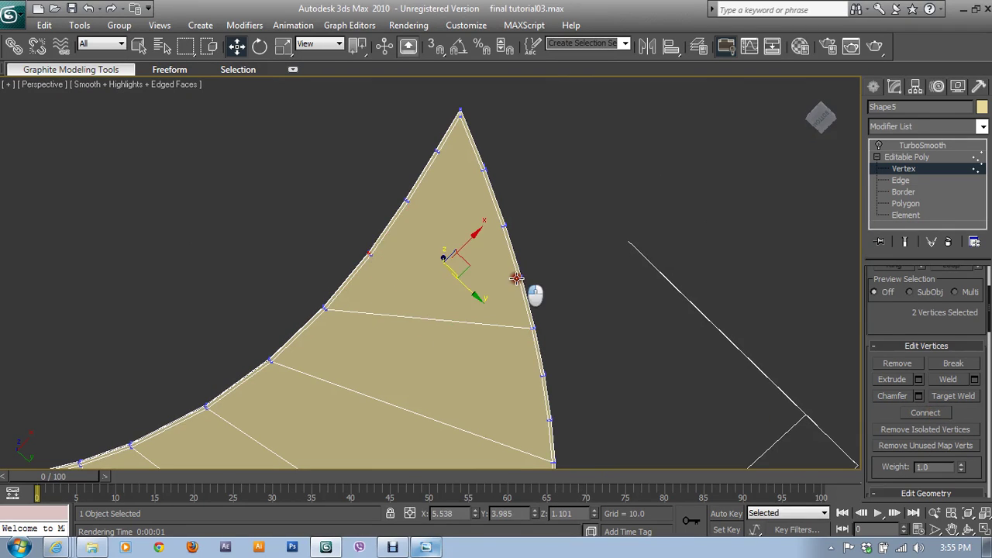
pyautogui.click(372, 255)
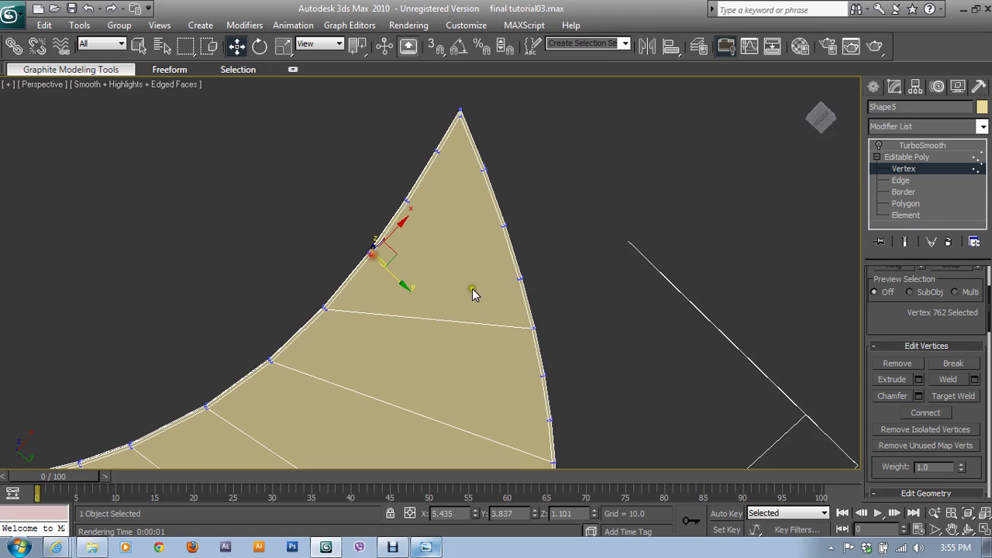
pyautogui.keyDown('ctrl'); pyautogui.click(517, 280); pyautogui.keyUp('ctrl')
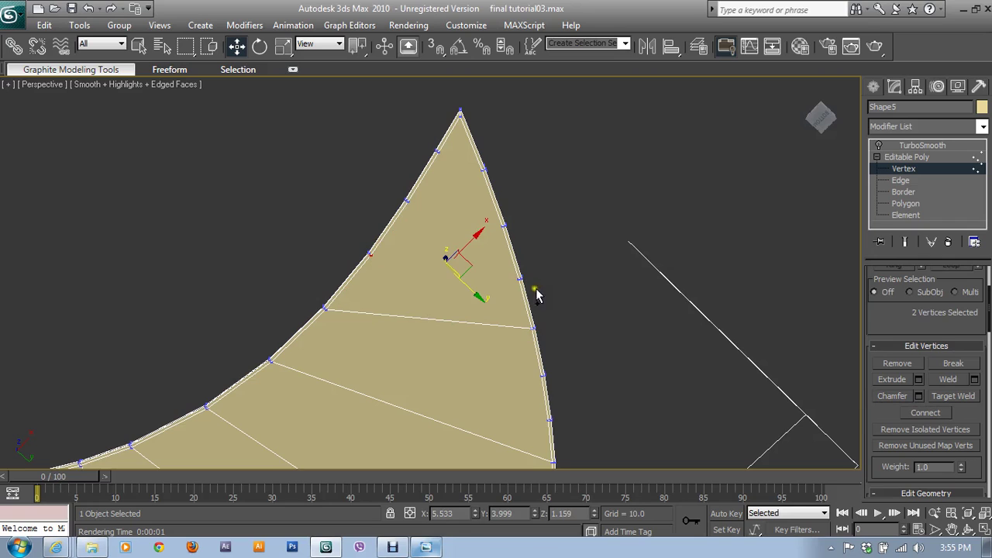
pyautogui.keyDown('alt'); pyautogui.click(520, 284); pyautogui.keyUp('alt')
pyautogui.keyDown('ctrl'); pyautogui.click(520, 280); pyautogui.keyUp('ctrl')
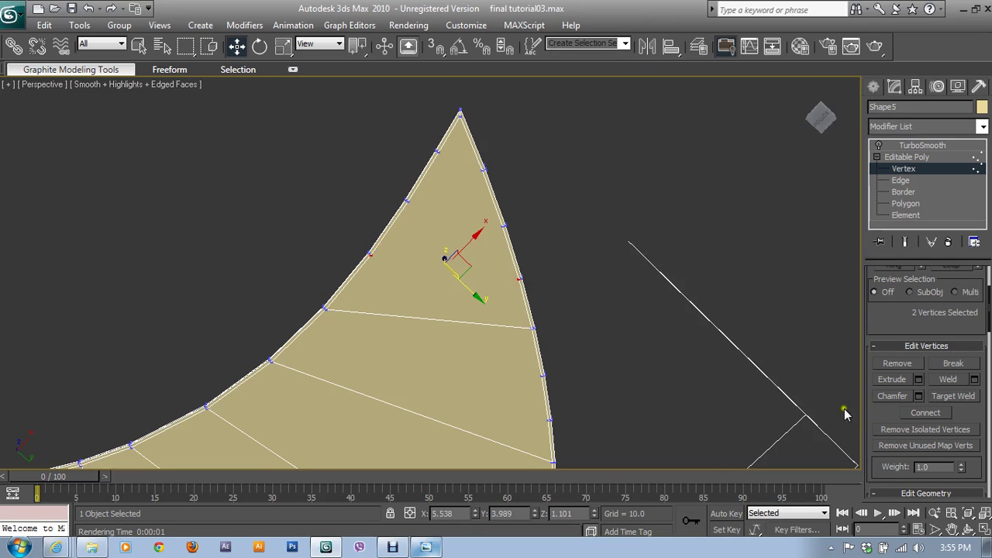
pyautogui.click(922, 413)
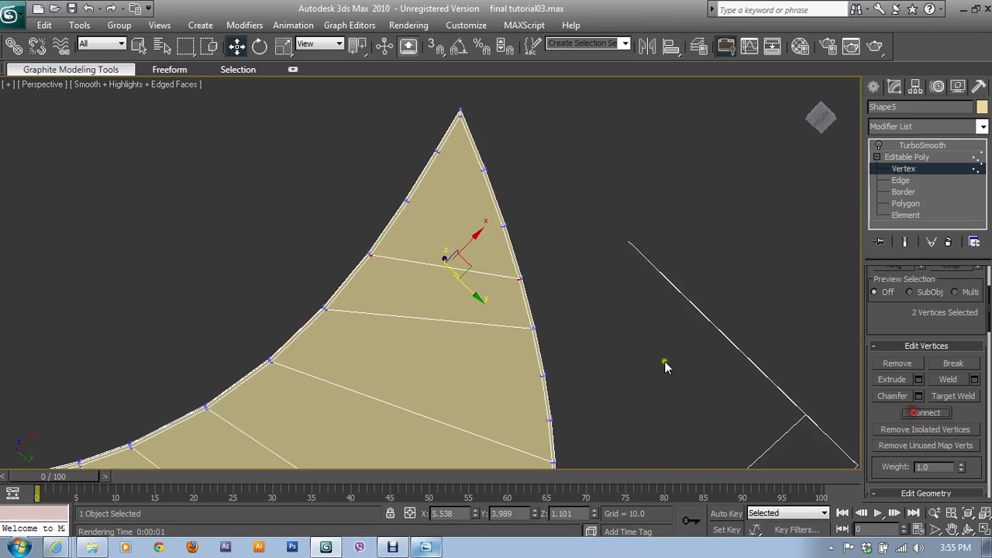
# - Add a final cross edge at the tip and return to a single Perspective view
pyautogui.click(402, 202)
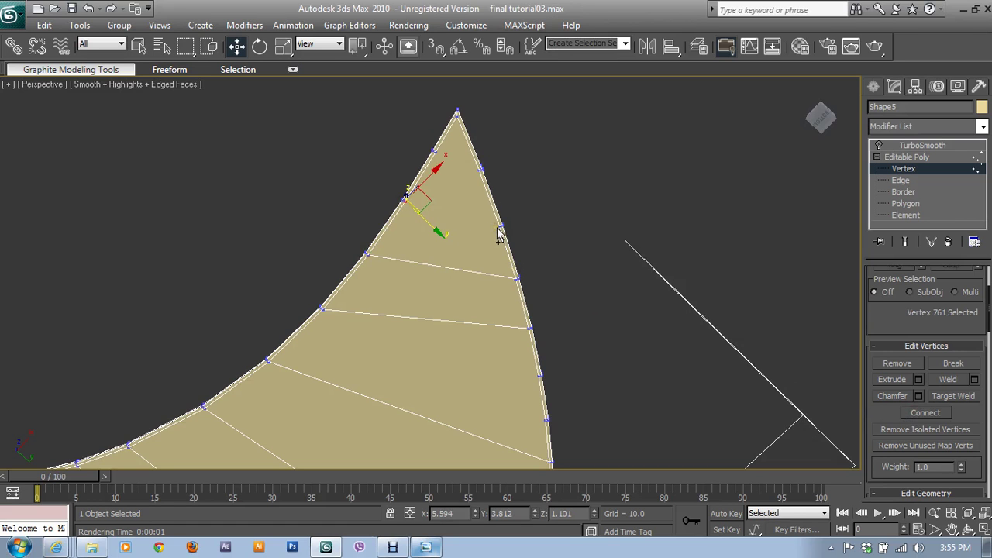
pyautogui.keyDown('ctrl'); pyautogui.click(501, 229); pyautogui.keyUp('ctrl')
pyautogui.click(923, 413)
pyautogui.scroll(-2, 433, 286)
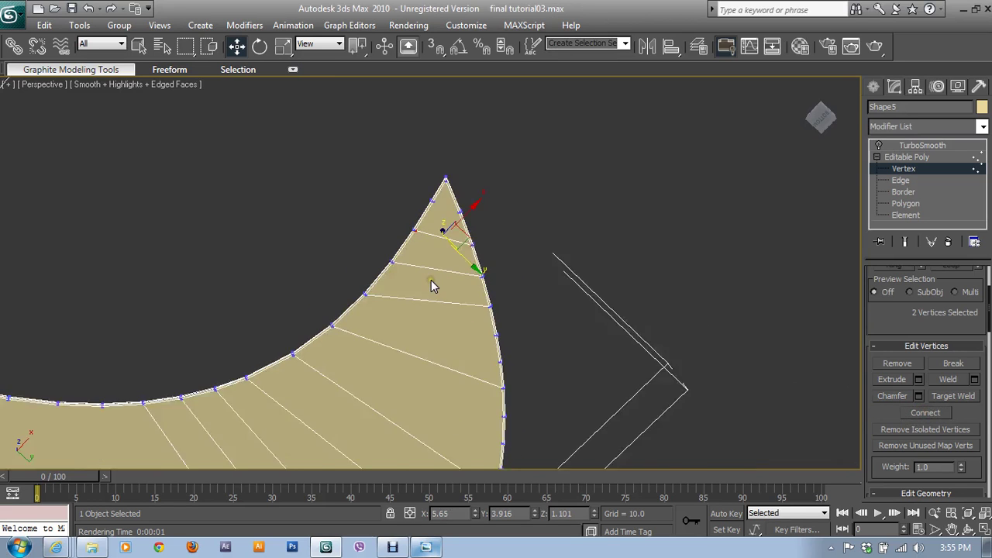
pyautogui.hotkey('alt', 'w')
pyautogui.hotkey('alt', 'w')
# - Exit vertex level and toggle the TurboSmooth preview to inspect the smoothed Shape5 tip
pyautogui.moveTo(587, 354)
pyautogui.keyDown('alt'); pyautogui.mouseDown(button='middle')
pyautogui.moveTo(421, 316)
pyautogui.moveTo(452, 421)
pyautogui.mouseUp(button='middle'); pyautogui.keyUp('alt')
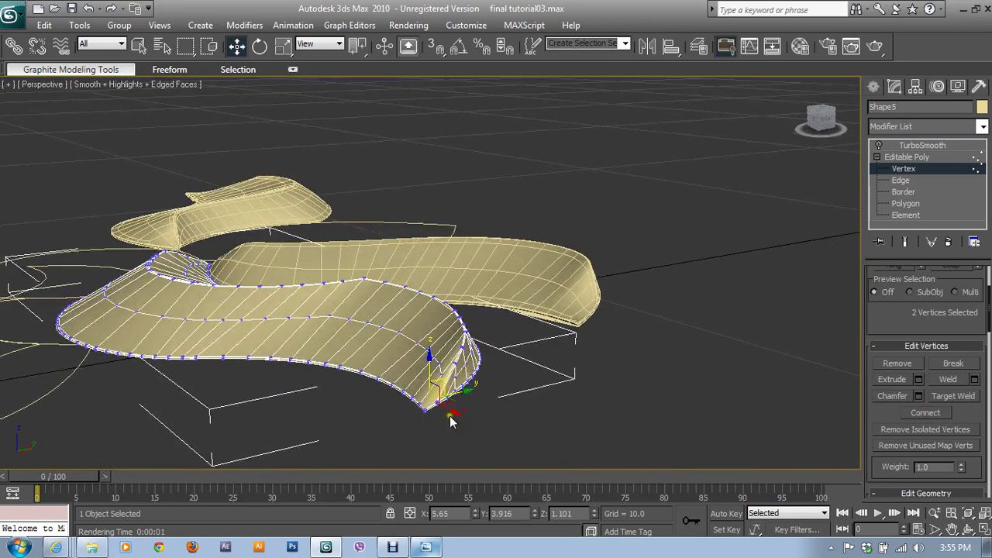
pyautogui.click(899, 158)
pyautogui.click(915, 146)
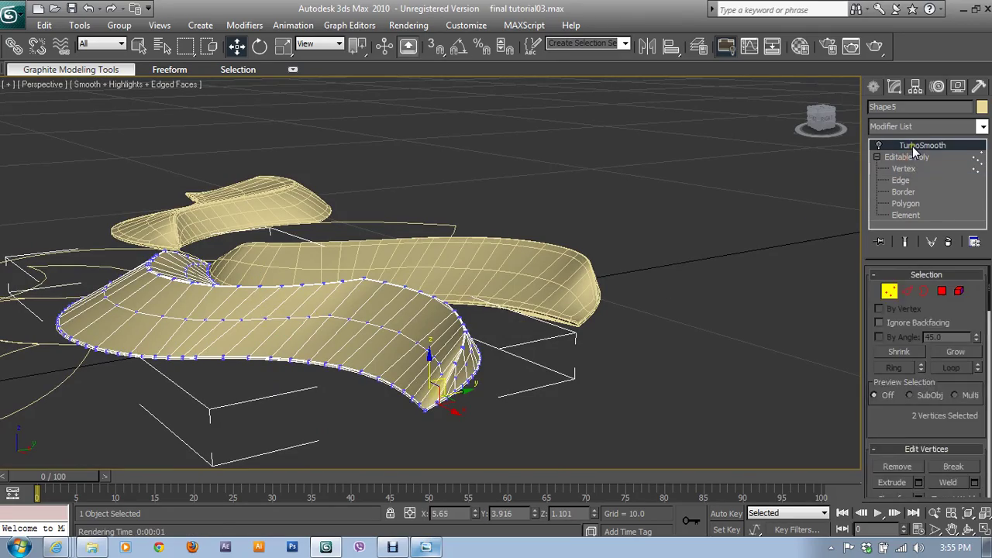
pyautogui.moveTo(857, 176)
pyautogui.keyDown('alt'); pyautogui.mouseDown(button='middle')
pyautogui.moveTo(566, 246)
pyautogui.moveTo(587, 292)
pyautogui.moveTo(587, 326)
pyautogui.moveTo(537, 321)
pyautogui.mouseUp(button='middle'); pyautogui.keyUp('alt')
pyautogui.scroll(3, 403, 361)
pyautogui.scroll(1, 399, 355)
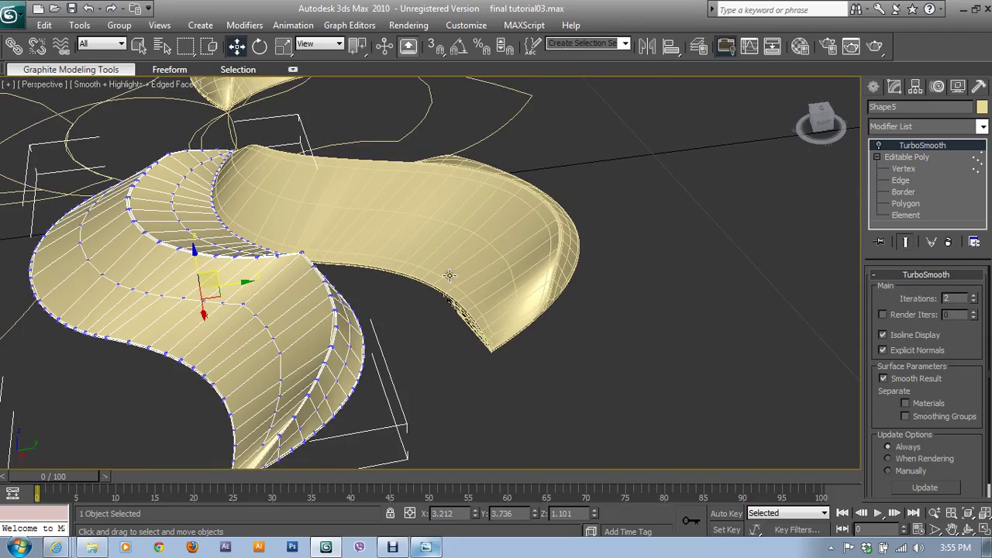
pyautogui.click(881, 147)
pyautogui.moveTo(857, 155)
pyautogui.keyDown('alt'); pyautogui.mouseDown(button='middle')
pyautogui.moveTo(366, 222)
pyautogui.moveTo(437, 173)
pyautogui.moveTo(607, 175)
pyautogui.mouseUp(button='middle'); pyautogui.keyUp('alt')
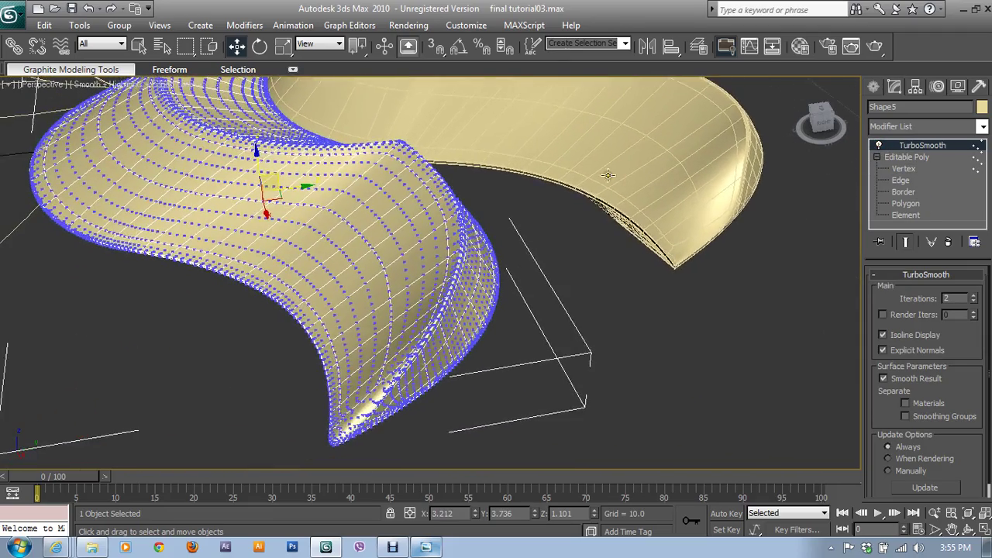
# - Compare with the unsmoothed Editable Poly, then select the upper petal, Shape4
pyautogui.click(918, 157)
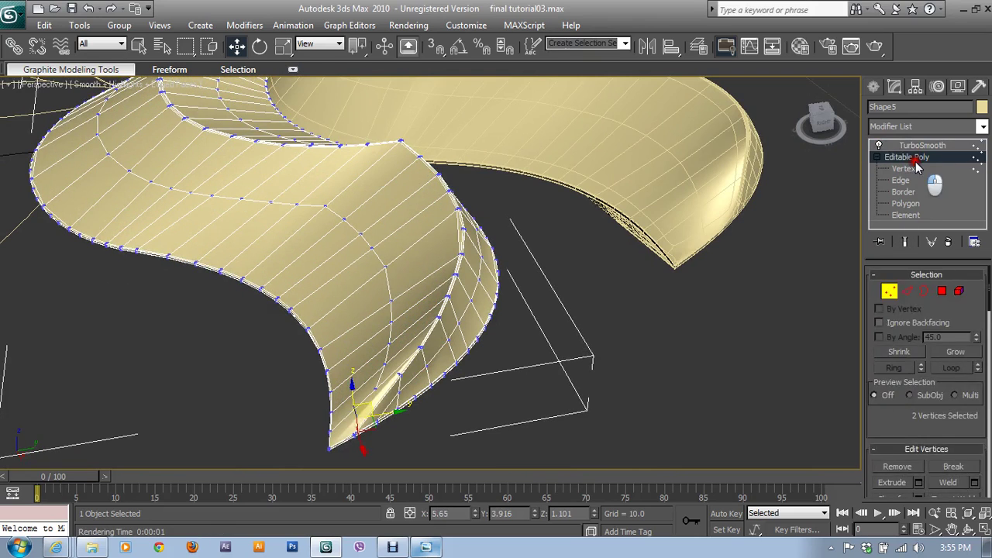
pyautogui.click(917, 147)
pyautogui.moveTo(312, 323)
pyautogui.keyDown('alt'); pyautogui.mouseDown(button='middle')
pyautogui.moveTo(411, 325)
pyautogui.moveTo(377, 401)
pyautogui.mouseUp(button='middle'); pyautogui.keyUp('alt')
pyautogui.click(372, 277)
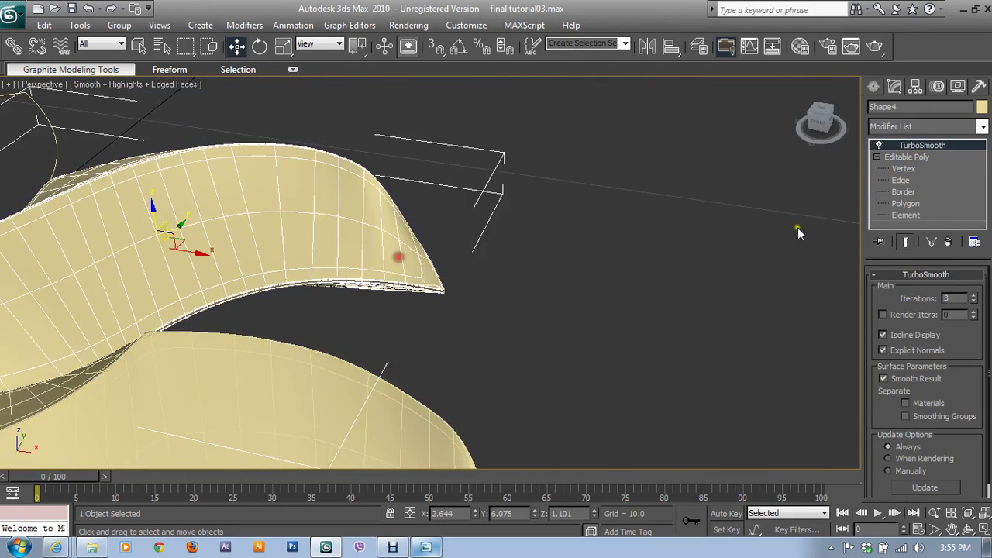
# - Hide Shape4's smoothing, go to Vertex level and connect the first vertex pair near the tip
pyautogui.moveTo(654, 374); pyautogui.dragTo(814, 405, button='middle')
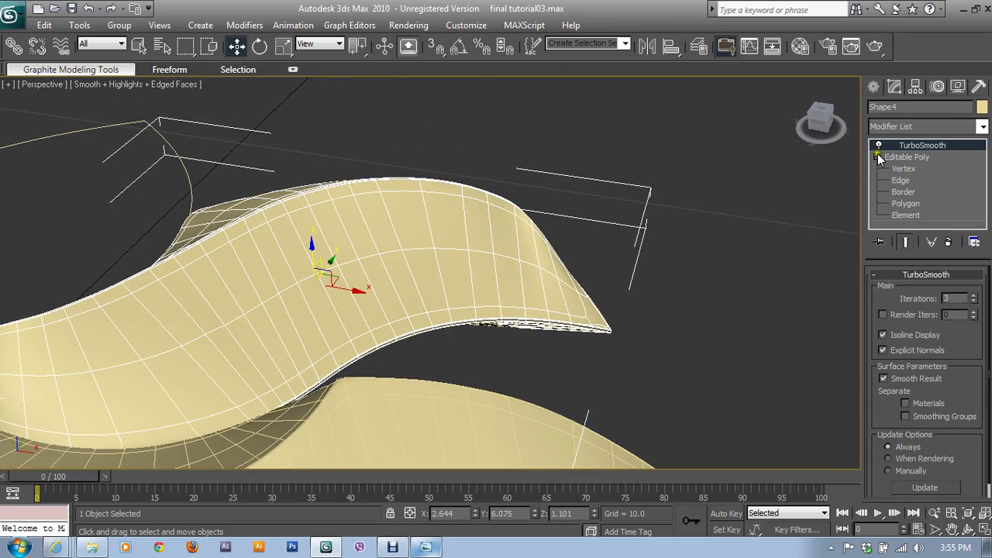
pyautogui.click(879, 147)
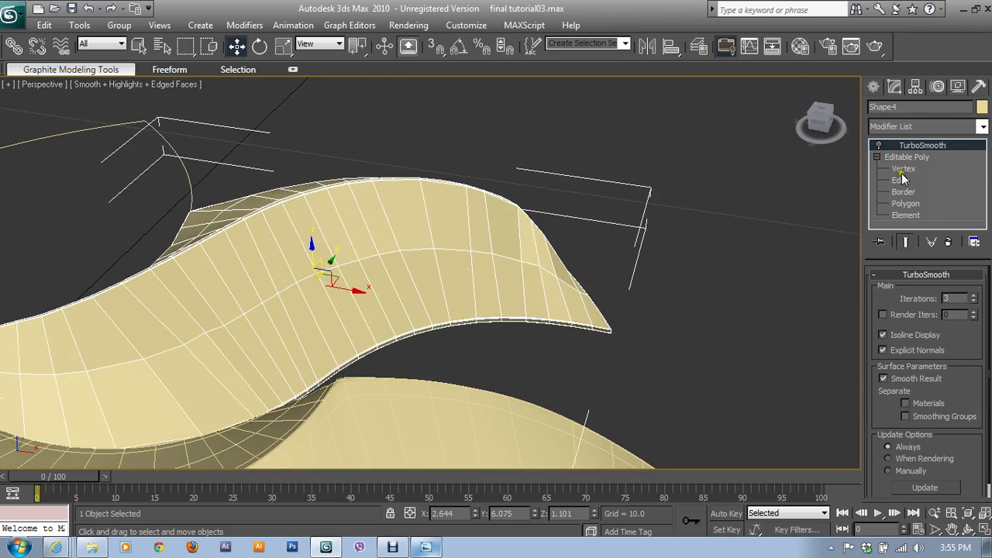
pyautogui.click(903, 169)
pyautogui.moveTo(780, 244)
pyautogui.keyDown('alt'); pyautogui.mouseDown(button='middle')
pyautogui.moveTo(503, 339)
pyautogui.moveTo(490, 317)
pyautogui.moveTo(318, 332)
pyautogui.moveTo(299, 207)
pyautogui.moveTo(421, 261)
pyautogui.moveTo(399, 323)
pyautogui.moveTo(353, 291)
pyautogui.mouseUp(button='middle'); pyautogui.keyUp('alt')
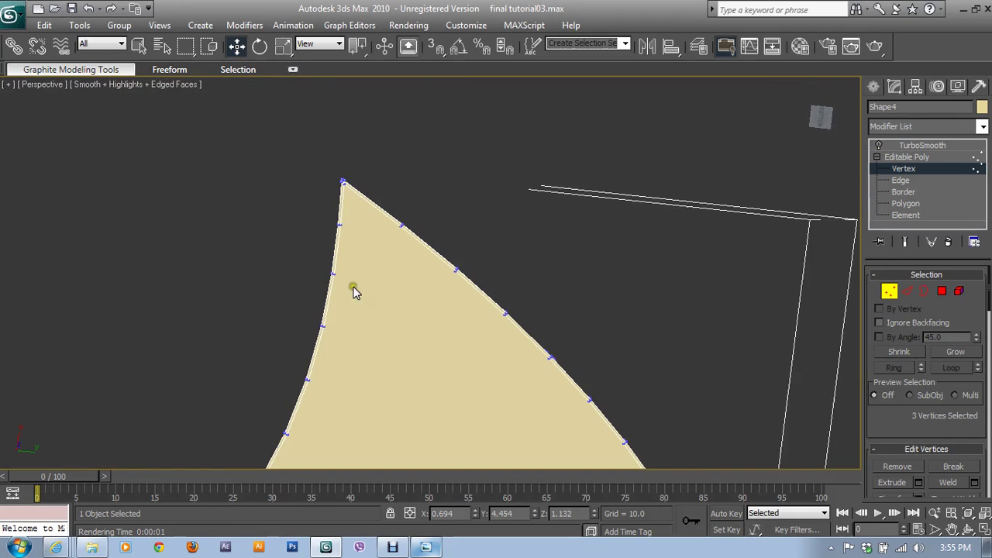
pyautogui.click(335, 275)
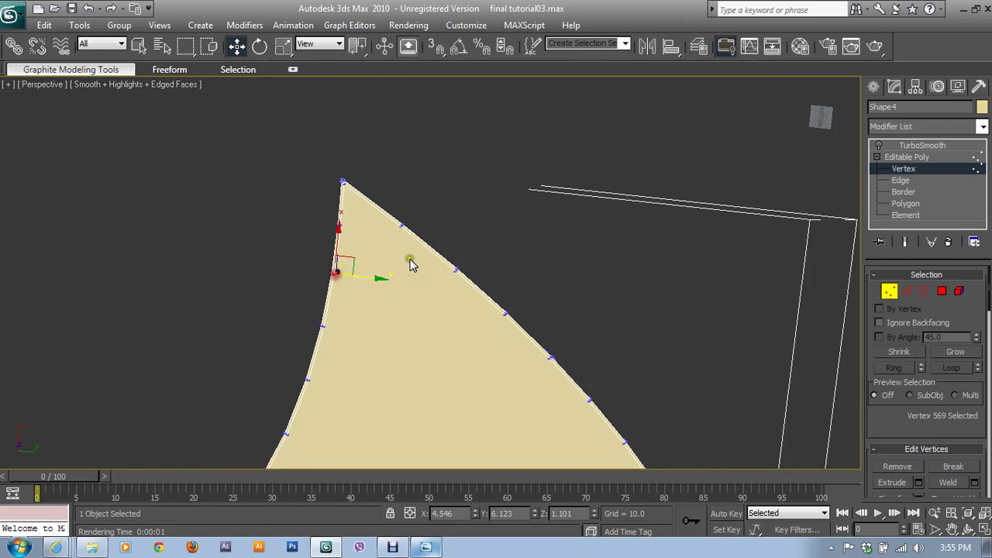
pyautogui.keyDown('ctrl'); pyautogui.click(457, 270); pyautogui.keyUp('ctrl')
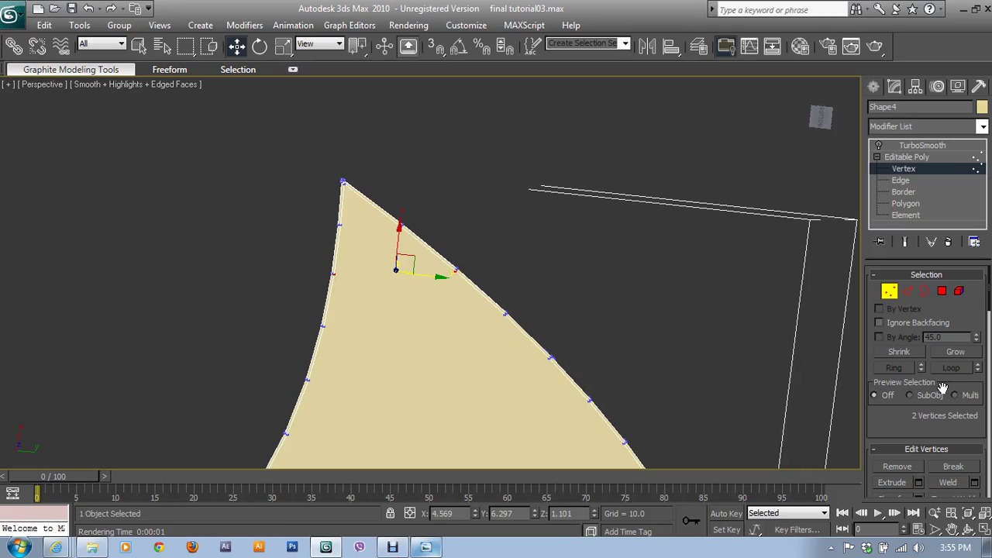
pyautogui.scroll(-3, 909, 362)
pyautogui.click(925, 446)
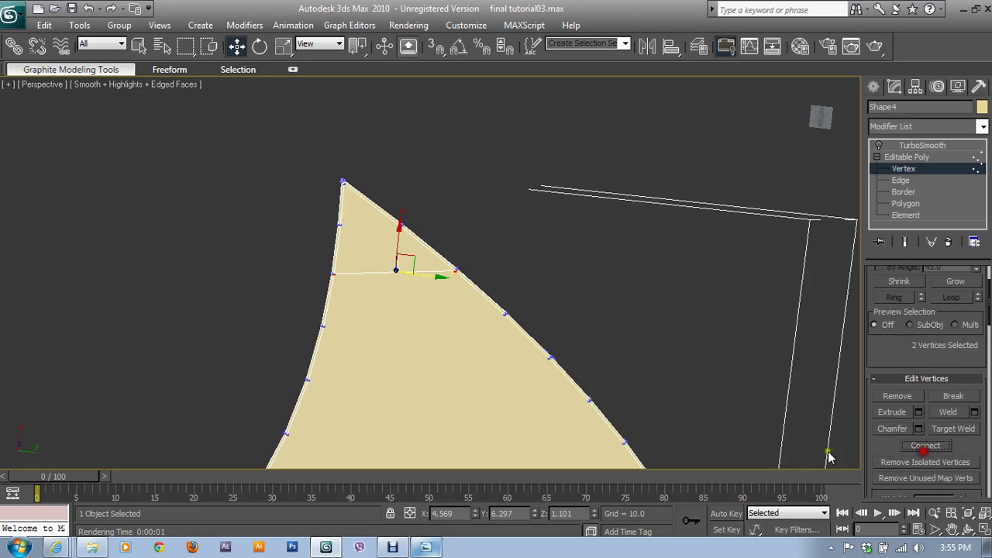
# - Connect three more left/right edge vertex pairs down the petal with crosswise edges
pyautogui.click(322, 329)
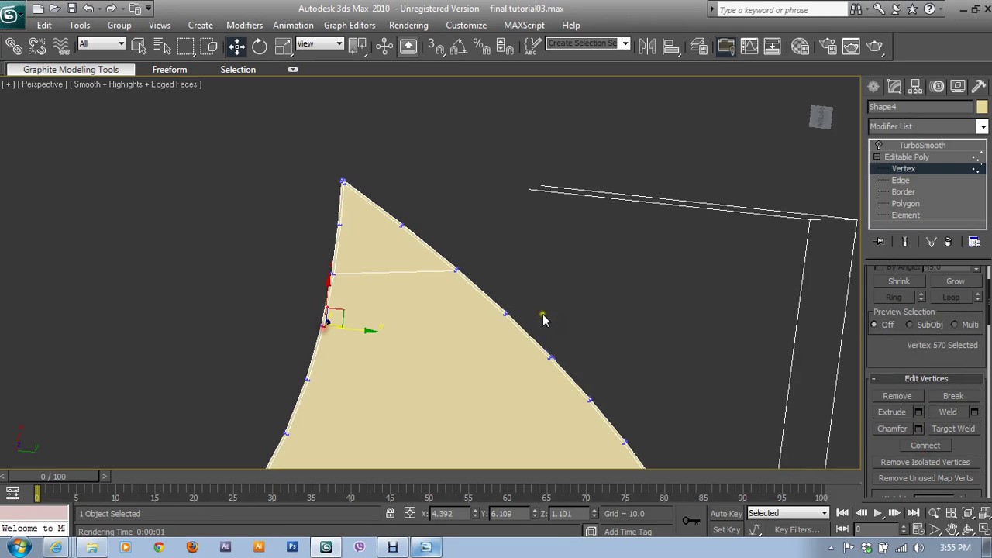
pyautogui.keyDown('ctrl'); pyautogui.click(501, 316); pyautogui.keyUp('ctrl')
pyautogui.click(925, 446)
pyautogui.moveTo(396, 434); pyautogui.dragTo(302, 266, button='middle')
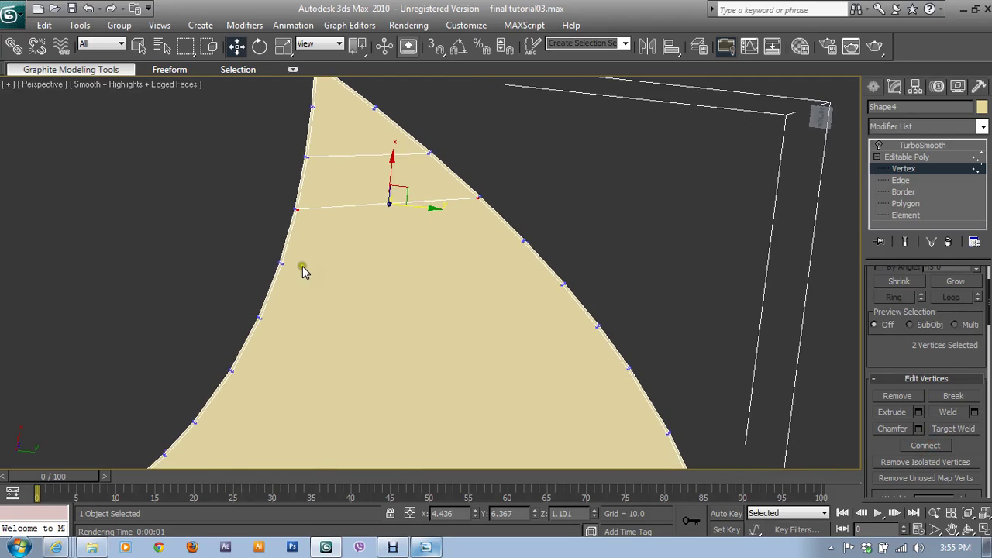
pyautogui.click(285, 263)
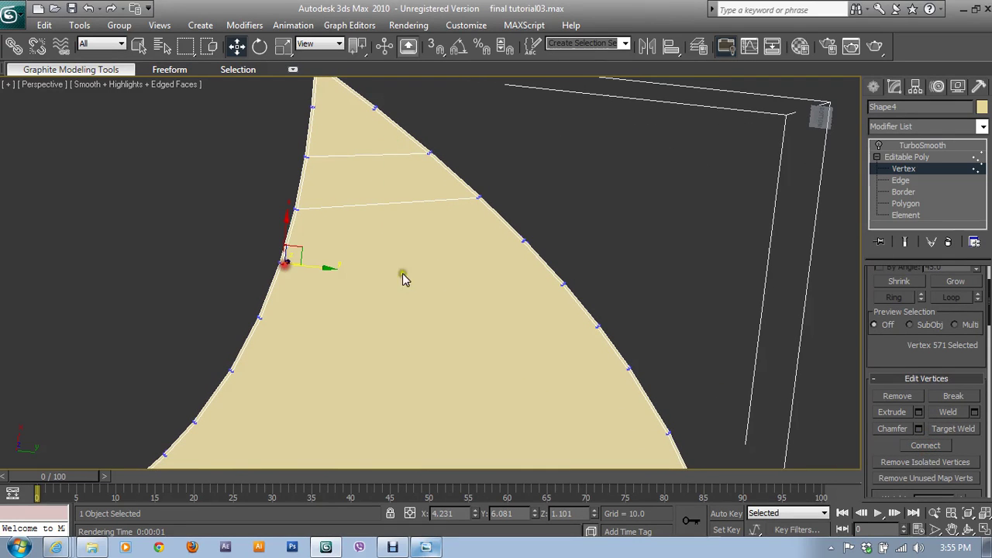
pyautogui.keyDown('ctrl'); pyautogui.click(522, 243); pyautogui.keyUp('ctrl')
pyautogui.click(926, 446)
pyautogui.moveTo(305, 407); pyautogui.dragTo(269, 282, button='middle')
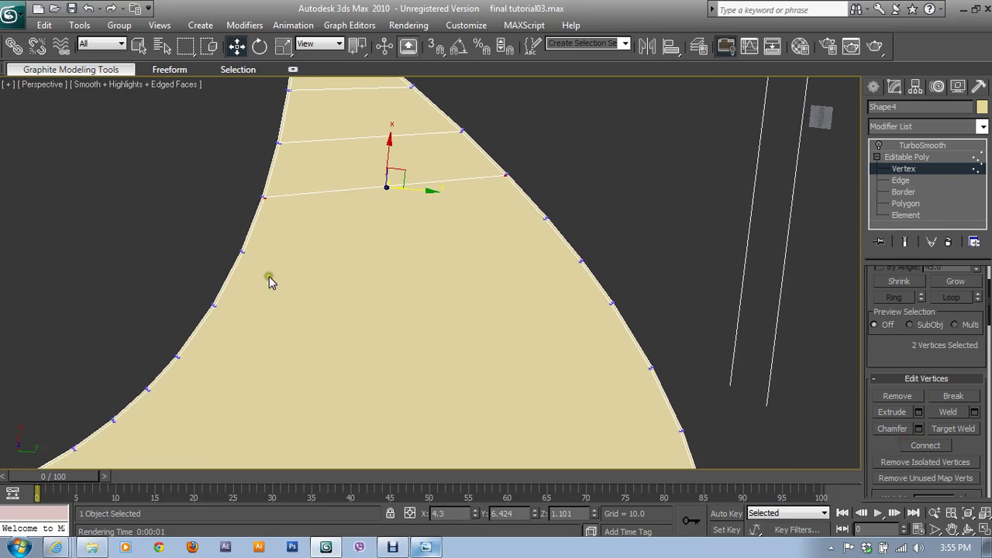
pyautogui.click(248, 252)
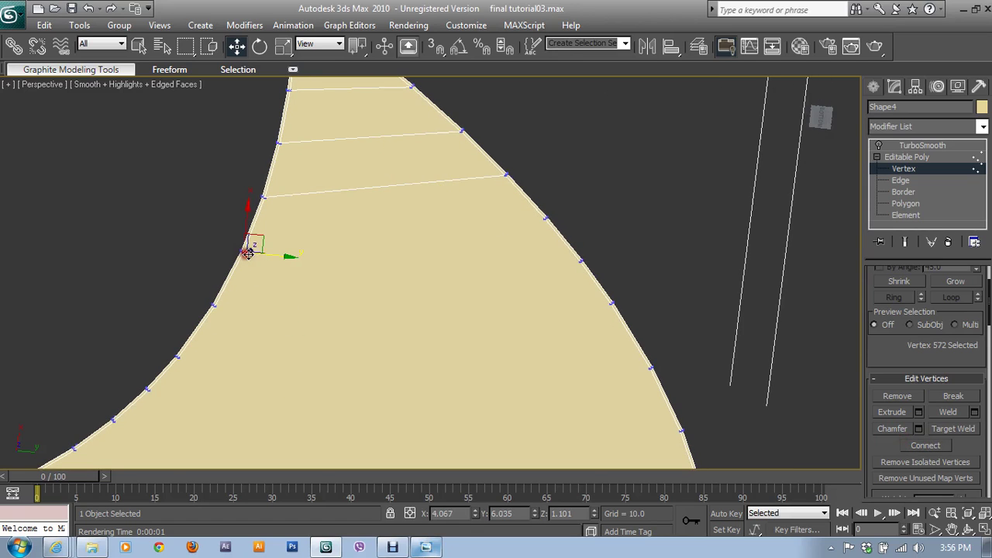
pyautogui.keyDown('ctrl'); pyautogui.click(545, 220); pyautogui.keyUp('ctrl')
pyautogui.click(926, 446)
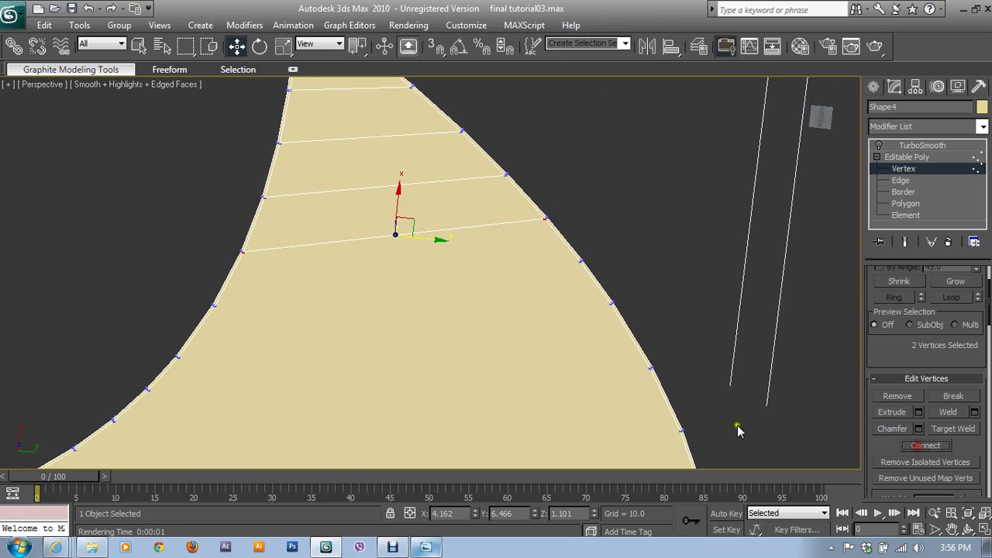
# - Connect the next left/right vertex pair, undoing and redoing a wrong selection
pyautogui.click(216, 308)
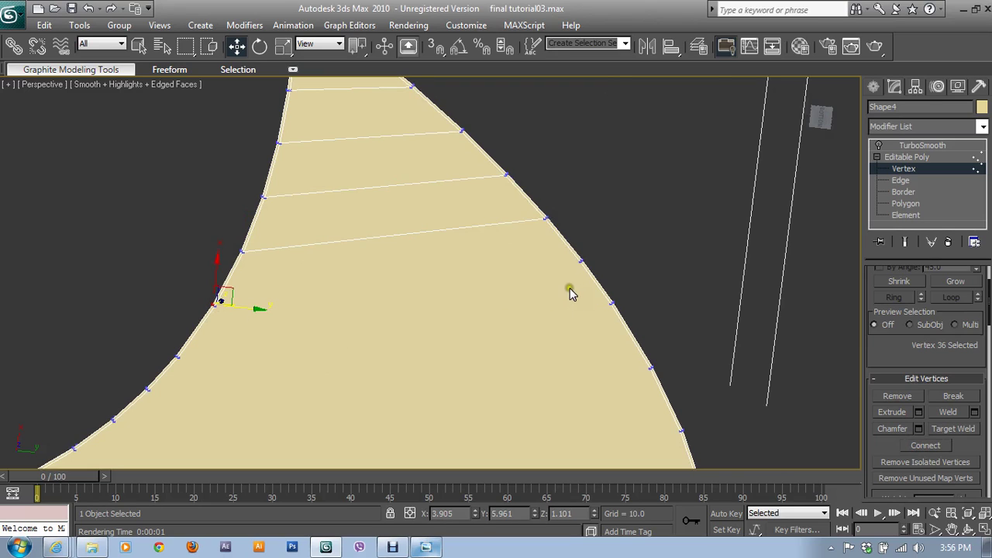
pyautogui.click(226, 307)
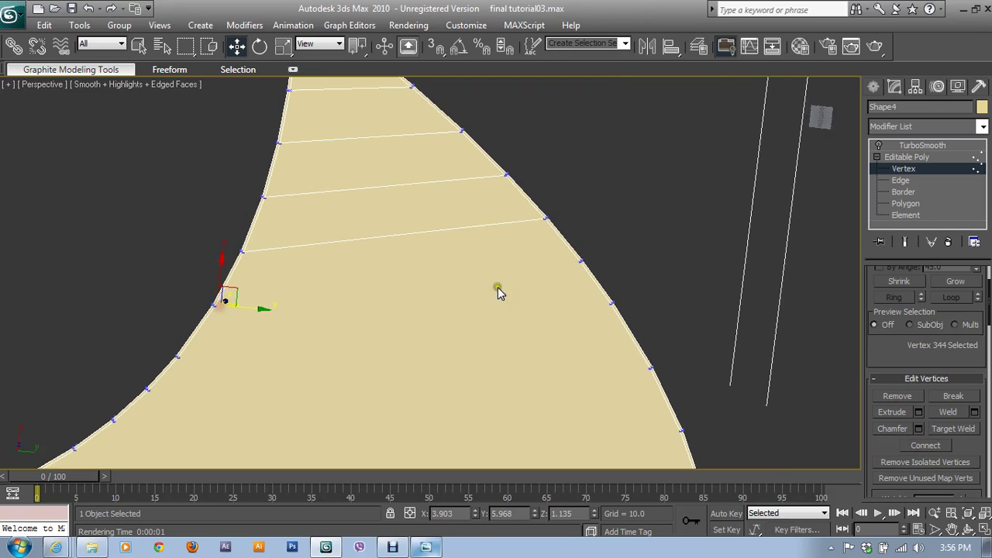
pyautogui.keyDown('ctrl'); pyautogui.click(580, 263); pyautogui.keyUp('ctrl')
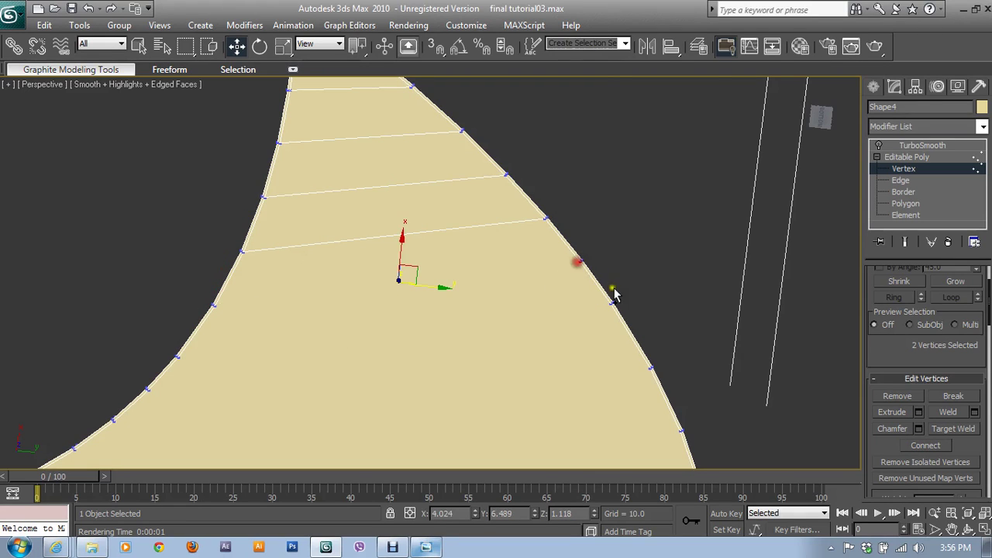
pyautogui.click(916, 446)
pyautogui.hotkey('ctrl', 'z')
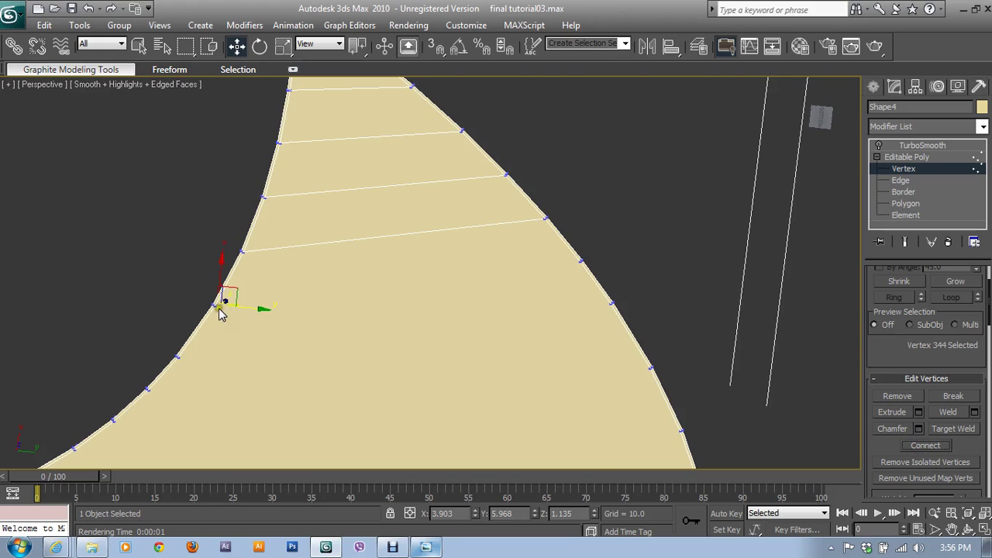
pyautogui.click(218, 308)
pyautogui.click(578, 265)
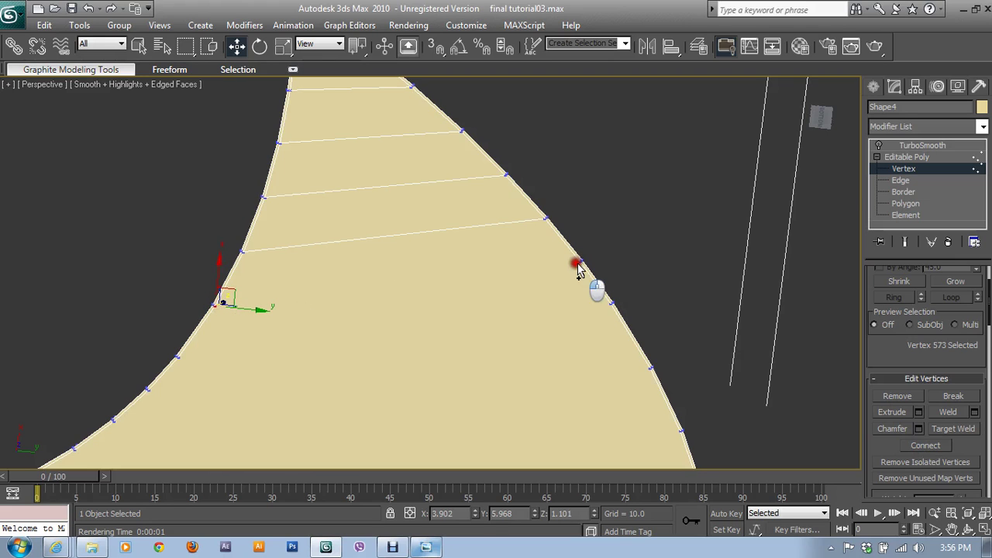
pyautogui.keyDown('ctrl'); pyautogui.click(578, 265); pyautogui.keyUp('ctrl')
pyautogui.click(926, 446)
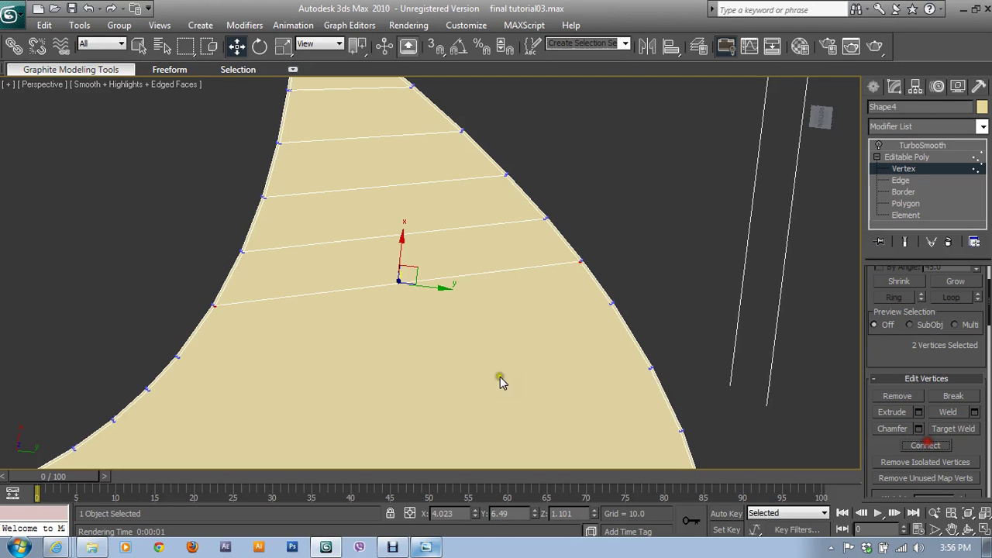
# - Add one more crosswise edge further along the petal
pyautogui.moveTo(500, 376); pyautogui.dragTo(418, 248, button='middle')
pyautogui.click(222, 248)
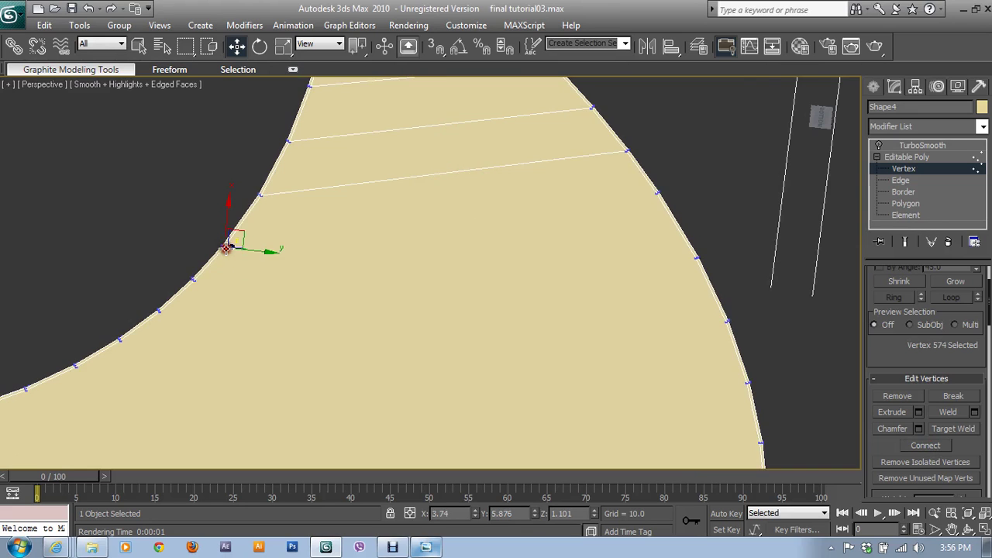
pyautogui.scroll(-4, 312, 307)
pyautogui.keyDown('ctrl'); pyautogui.click(558, 317); pyautogui.keyUp('ctrl')
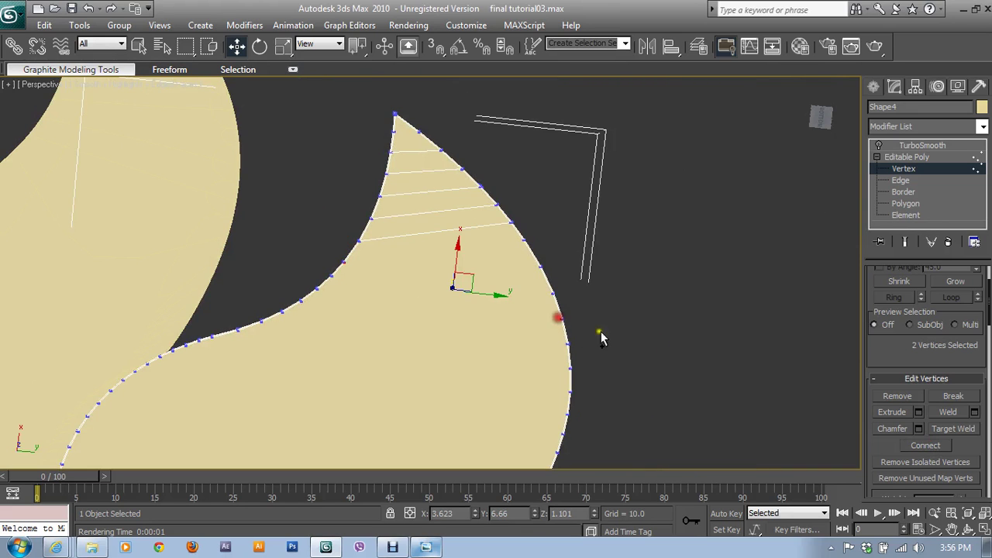
pyautogui.click(926, 445)
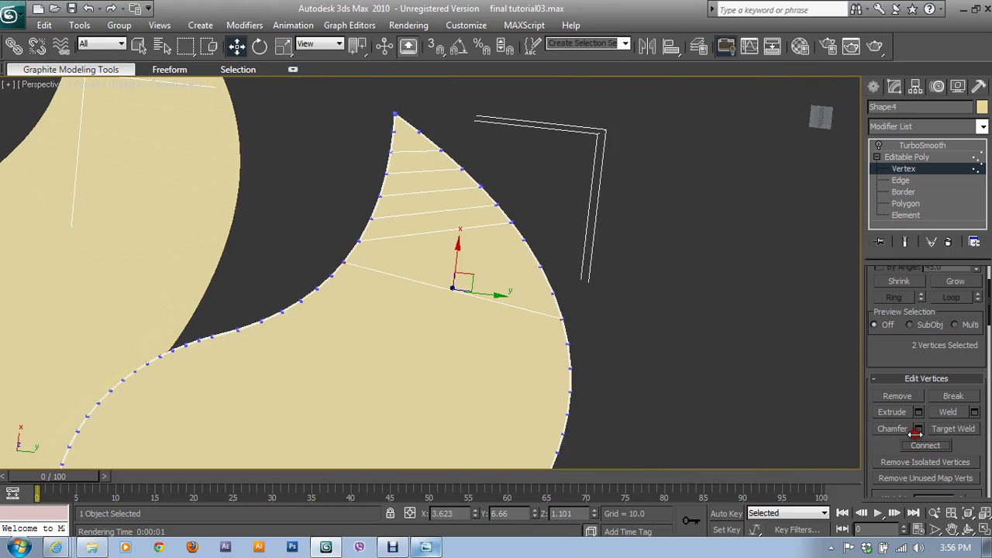
# - Join two inner-curve vertices to their matching outer-rim vertices with new edges
pyautogui.click(335, 277)
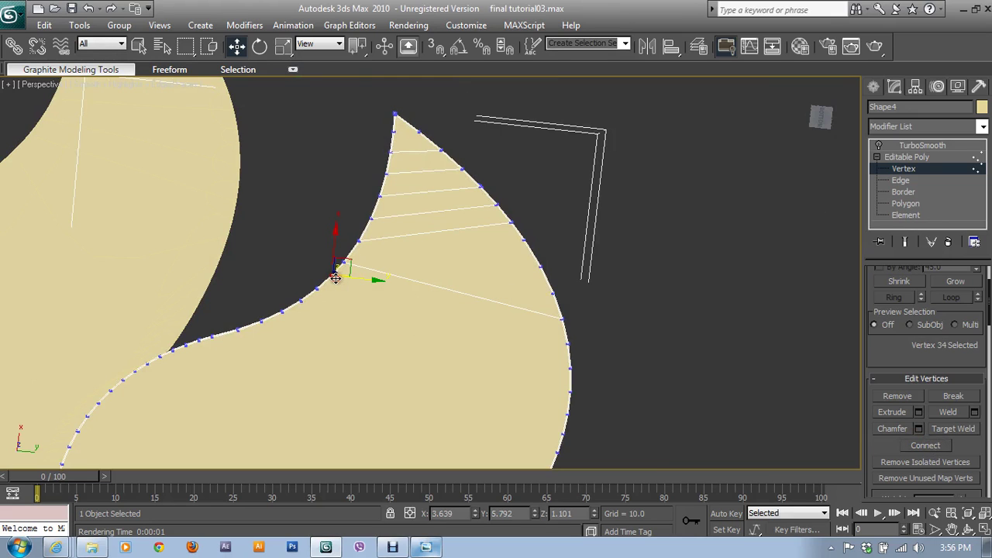
pyautogui.scroll(3, 348, 287)
pyautogui.scroll(2, 345, 287)
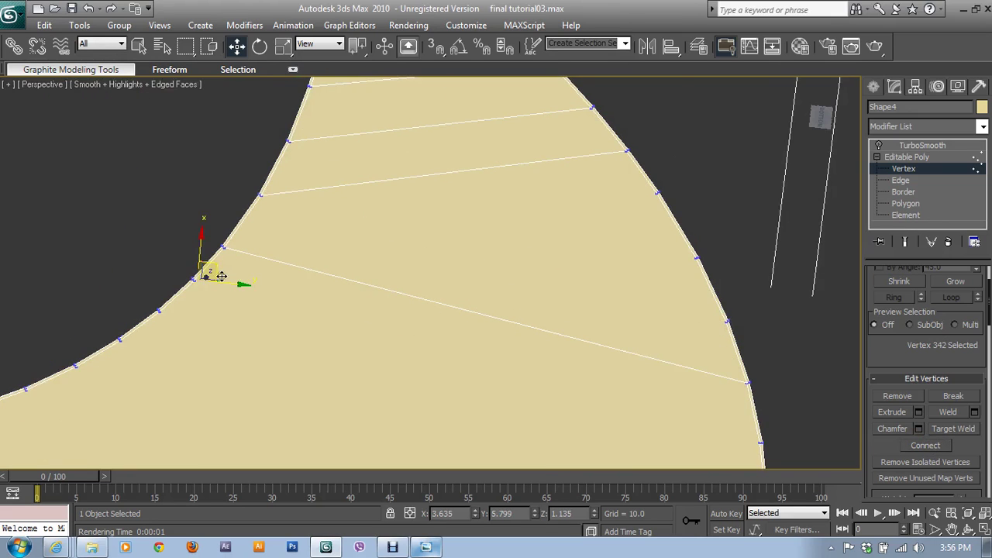
pyautogui.click(195, 277)
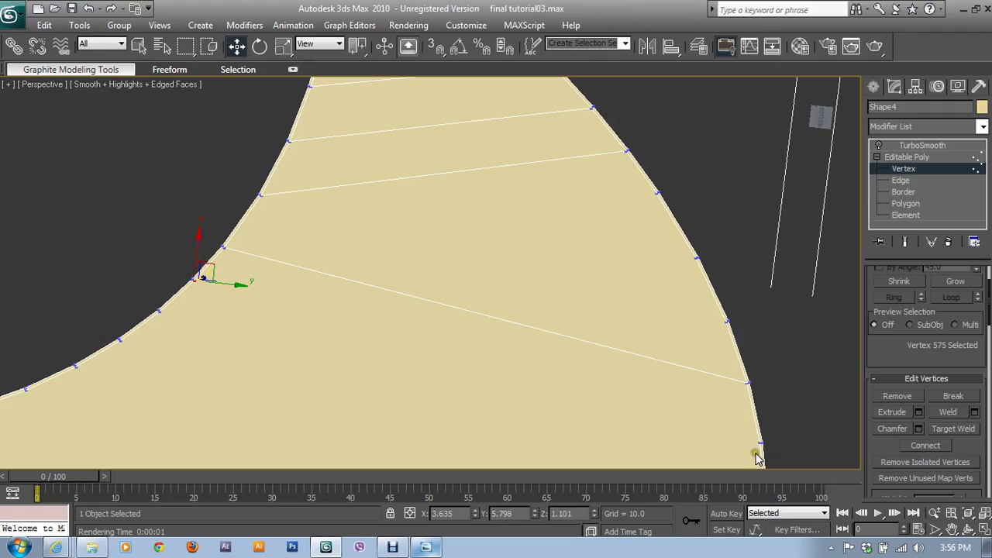
pyautogui.moveTo(758, 457); pyautogui.dragTo(731, 310, button='middle')
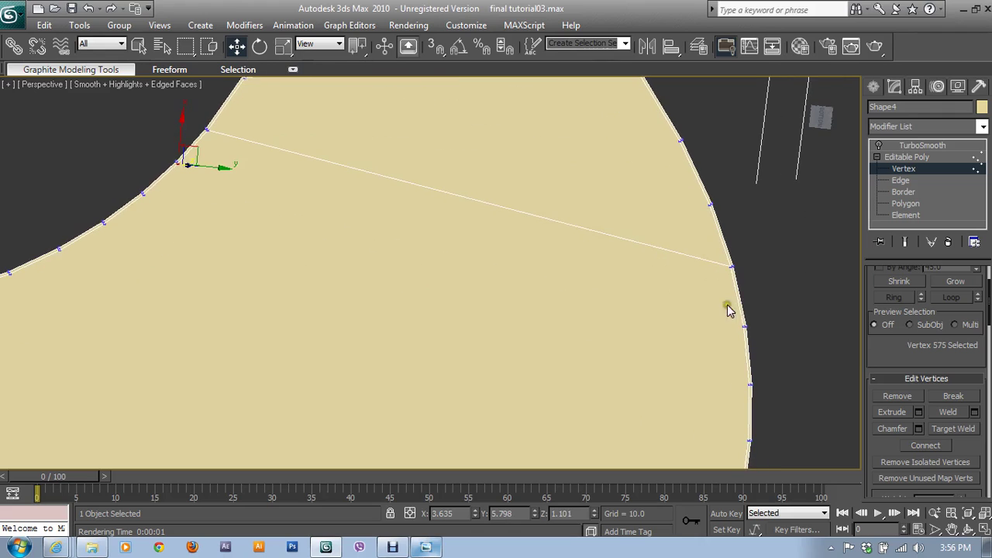
pyautogui.keyDown('ctrl'); pyautogui.click(746, 386); pyautogui.keyUp('ctrl')
pyautogui.click(926, 445)
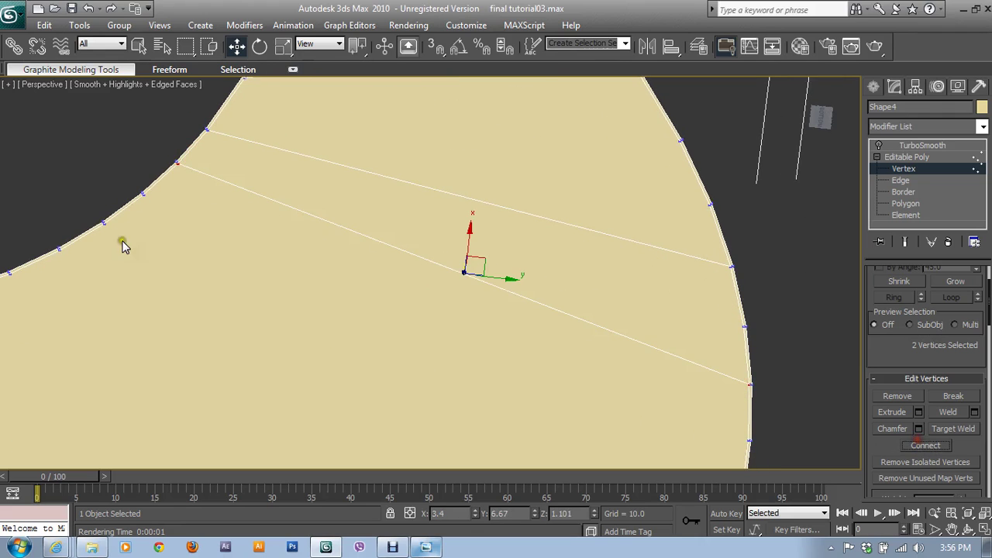
pyautogui.click(144, 196)
pyautogui.moveTo(736, 447); pyautogui.dragTo(698, 344, button='middle')
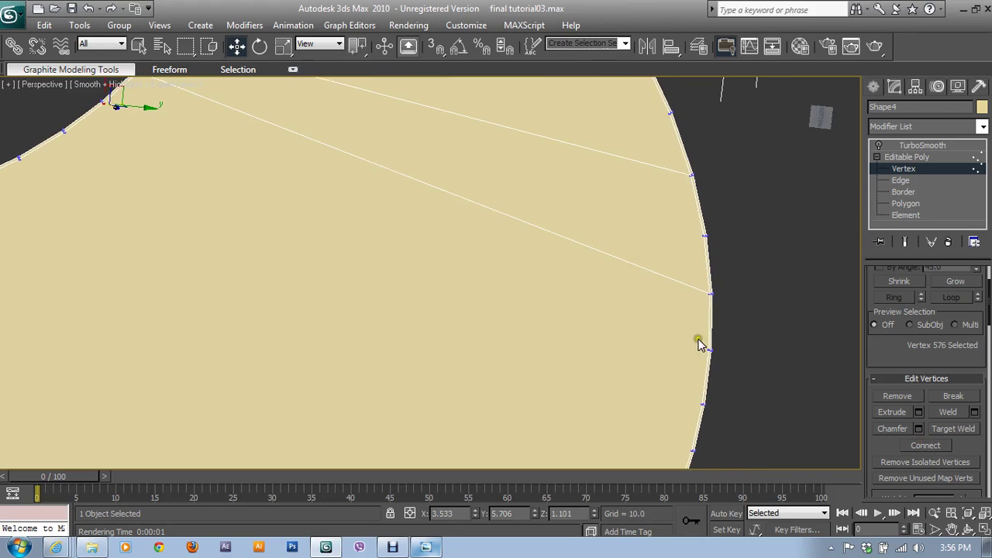
pyautogui.keyDown('ctrl'); pyautogui.click(696, 405); pyautogui.keyUp('ctrl')
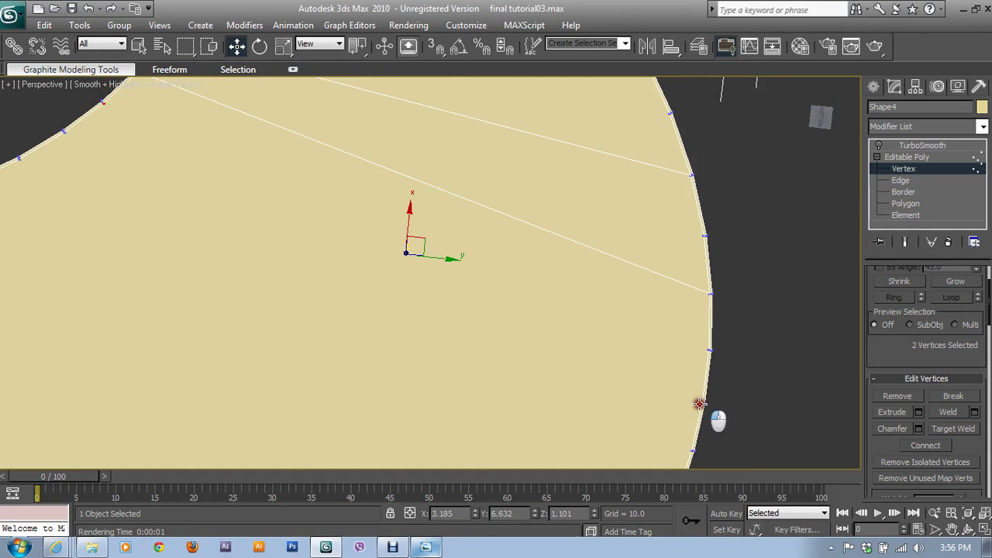
pyautogui.click(926, 445)
# - Connect another inner-curve vertex to the outer rim, then view the whole twisted petal
pyautogui.moveTo(387, 308); pyautogui.dragTo(723, 394, button='middle')
pyautogui.scroll(-3, 589, 335)
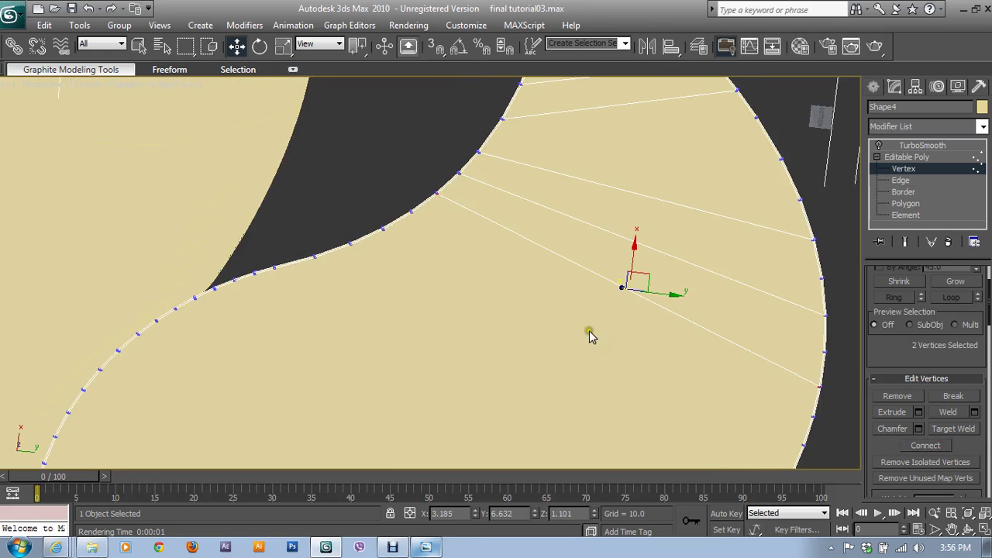
pyautogui.click(413, 215)
pyautogui.moveTo(573, 292); pyautogui.dragTo(483, 252, button='middle')
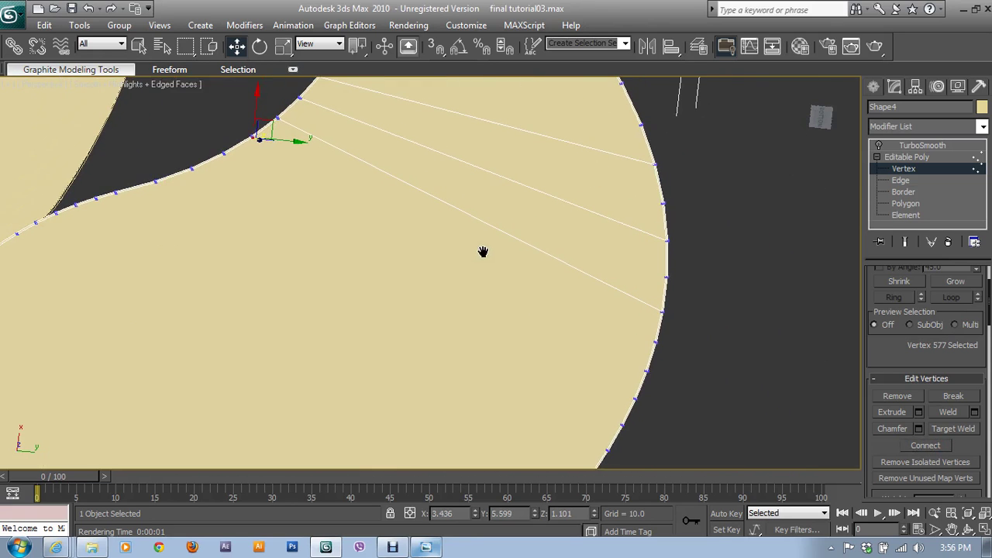
pyautogui.keyDown('ctrl'); pyautogui.click(641, 371); pyautogui.keyUp('ctrl')
pyautogui.click(926, 445)
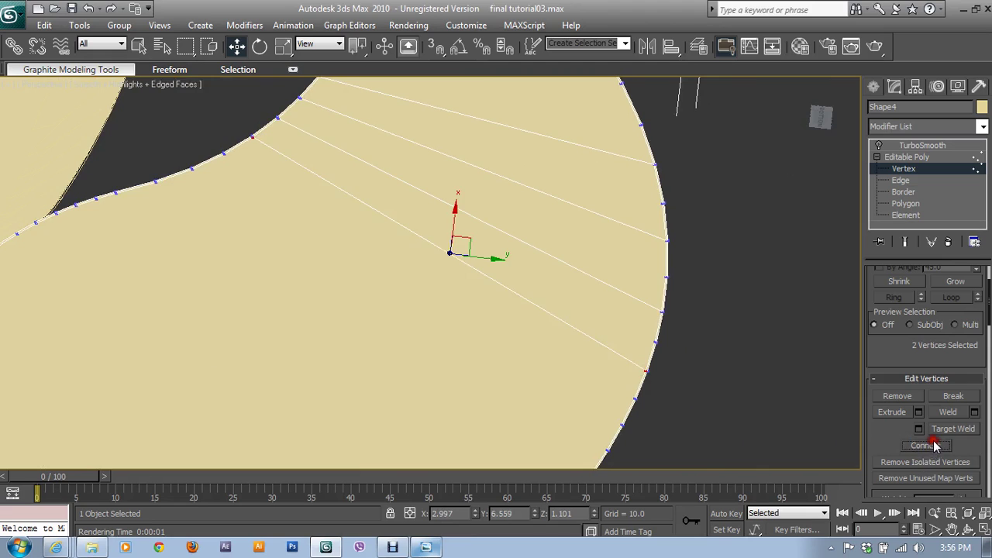
pyautogui.moveTo(510, 316); pyautogui.dragTo(487, 381, button='middle')
pyautogui.scroll(-4, 487, 381)
pyautogui.keyDown('alt'); pyautogui.moveTo(485, 317); pyautogui.dragTo(476, 491, button='middle'); pyautogui.keyUp('alt')
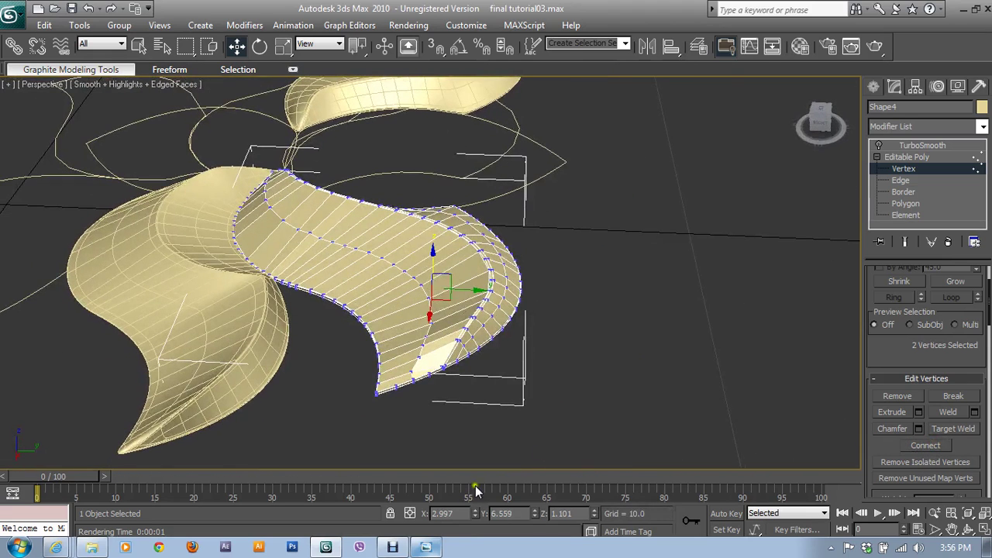
# - Leave Vertex level and re-enable Shape4's TurboSmooth result
pyautogui.click(906, 157)
pyautogui.click(901, 146)
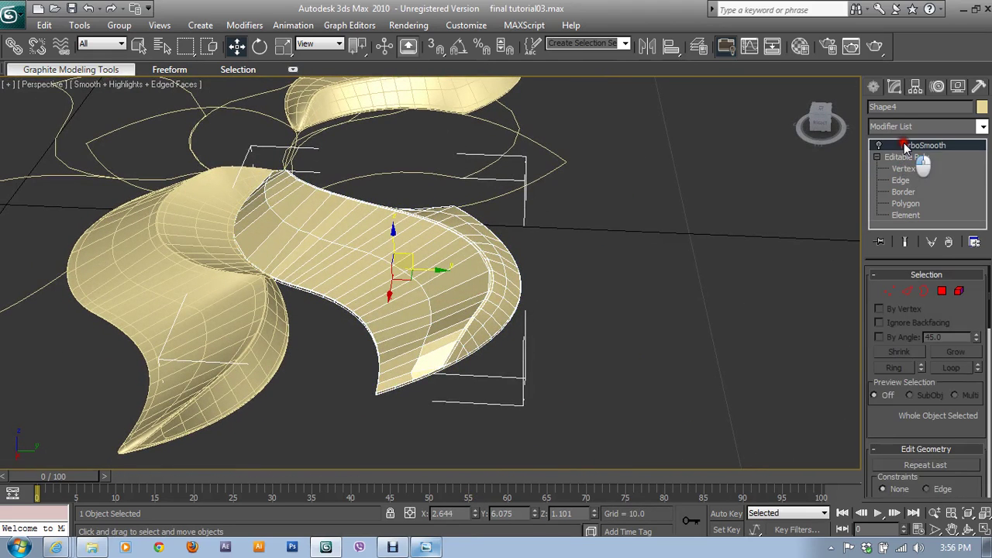
pyautogui.click(878, 146)
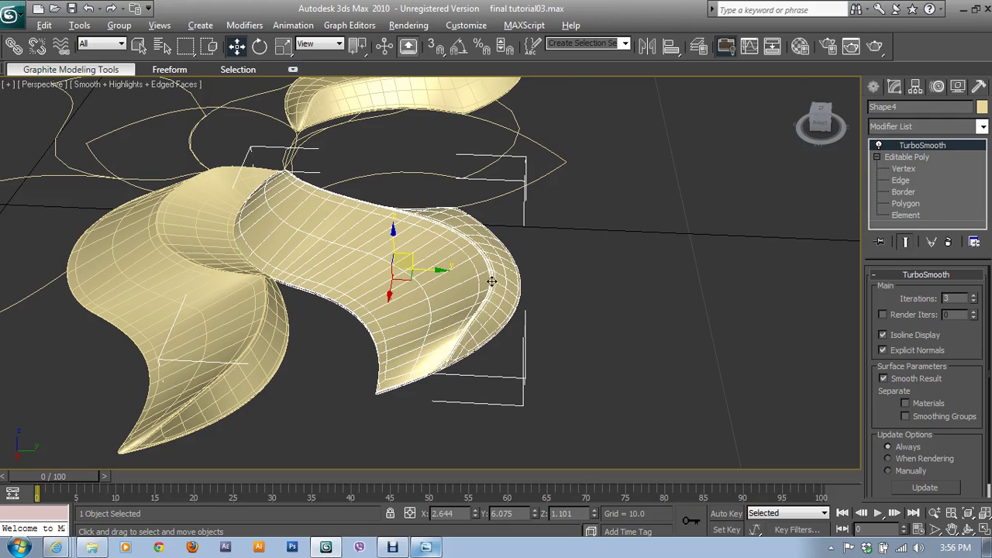
# - Delete the old left-side petal mesh
pyautogui.moveTo(491, 279)
pyautogui.keyDown('alt'); pyautogui.mouseDown(button='middle')
pyautogui.moveTo(588, 322)
pyautogui.moveTo(470, 320)
pyautogui.moveTo(656, 348)
pyautogui.moveTo(438, 310)
pyautogui.moveTo(240, 338)
pyautogui.mouseUp(button='middle'); pyautogui.keyUp('alt')
pyautogui.click(241, 339)
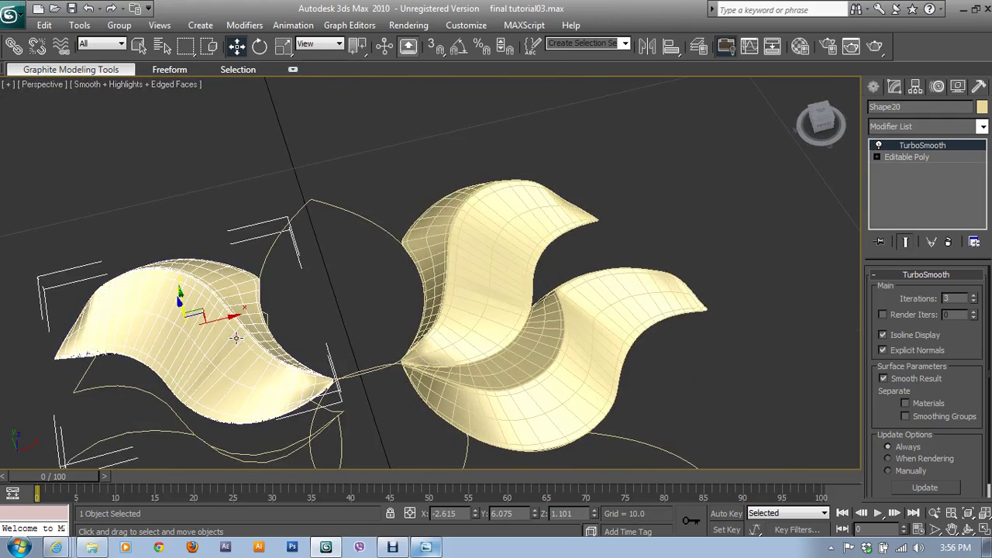
pyautogui.press('Delete')
# - Select both right petals and maximize the Top view centred on the whole flower
pyautogui.click(521, 417)
pyautogui.keyDown('ctrl'); pyautogui.click(488, 308); pyautogui.keyUp('ctrl')
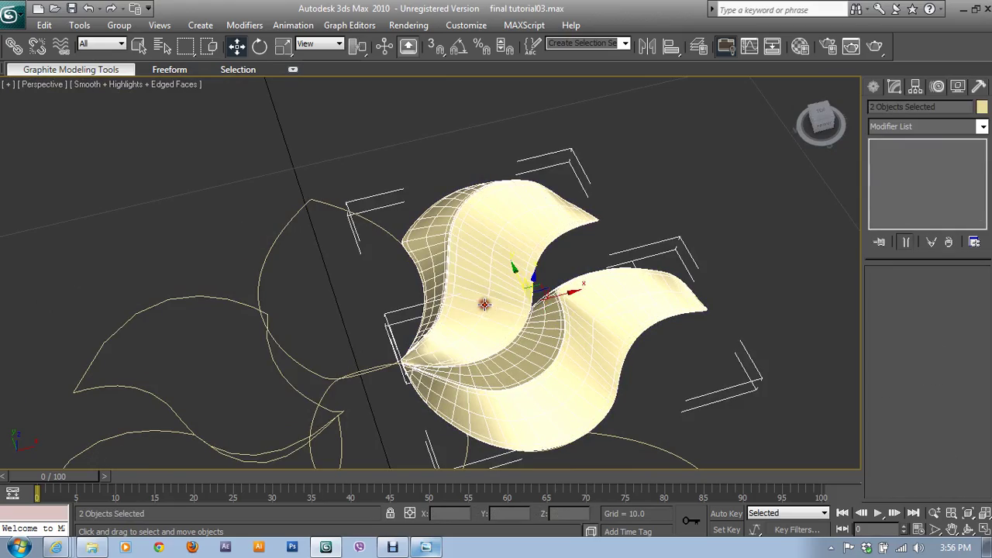
pyautogui.moveTo(490, 308); pyautogui.dragTo(504, 280, button='middle')
pyautogui.hotkey('alt', 'w')
pyautogui.middleClick(303, 189)
pyautogui.hotkey('alt', 'w')
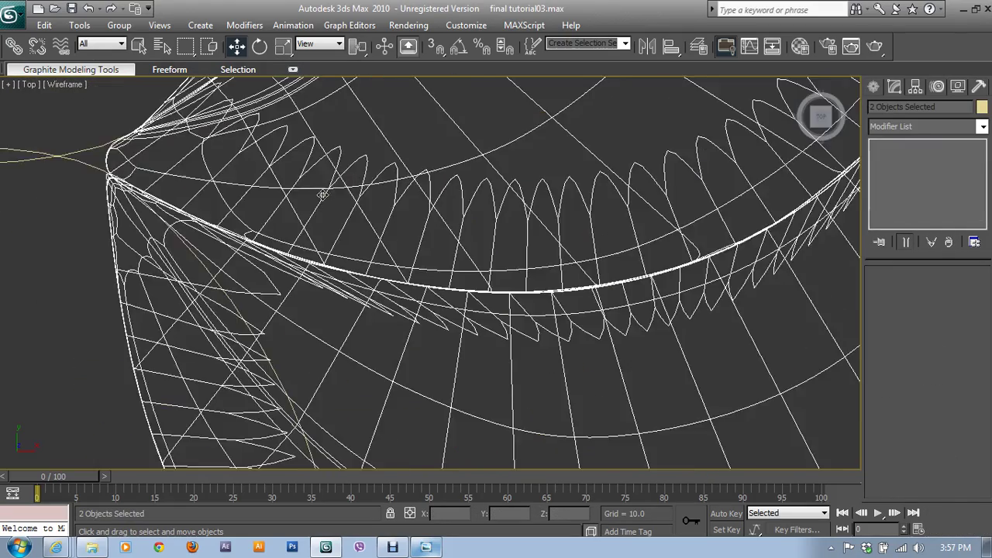
pyautogui.scroll(-3, 454, 269)
pyautogui.scroll(-3, 454, 269)
pyautogui.scroll(-2, 453, 269)
pyautogui.moveTo(398, 255); pyautogui.dragTo(517, 271, button='middle')
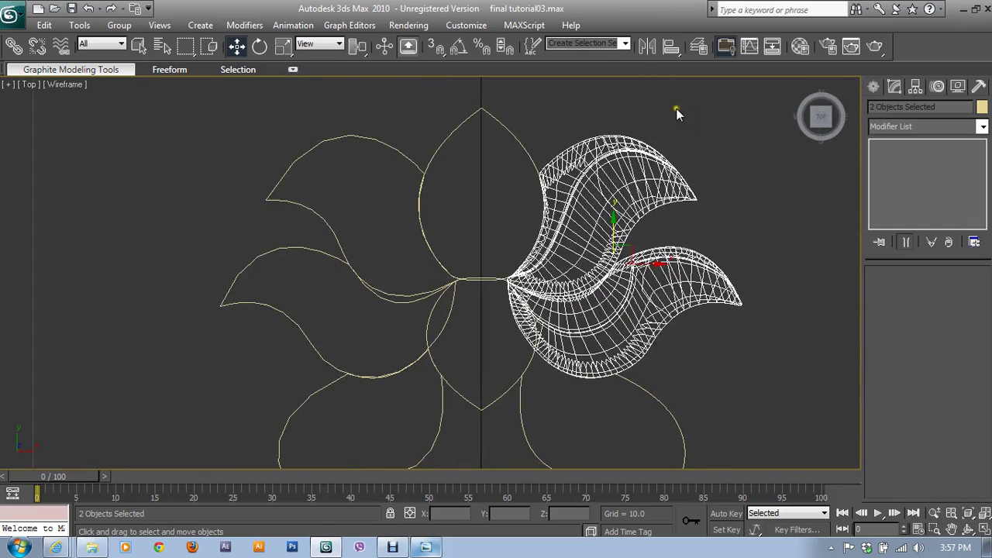
# - Mirror the two petals as an Instance copy and move it to the flower's left side
pyautogui.click(648, 46)
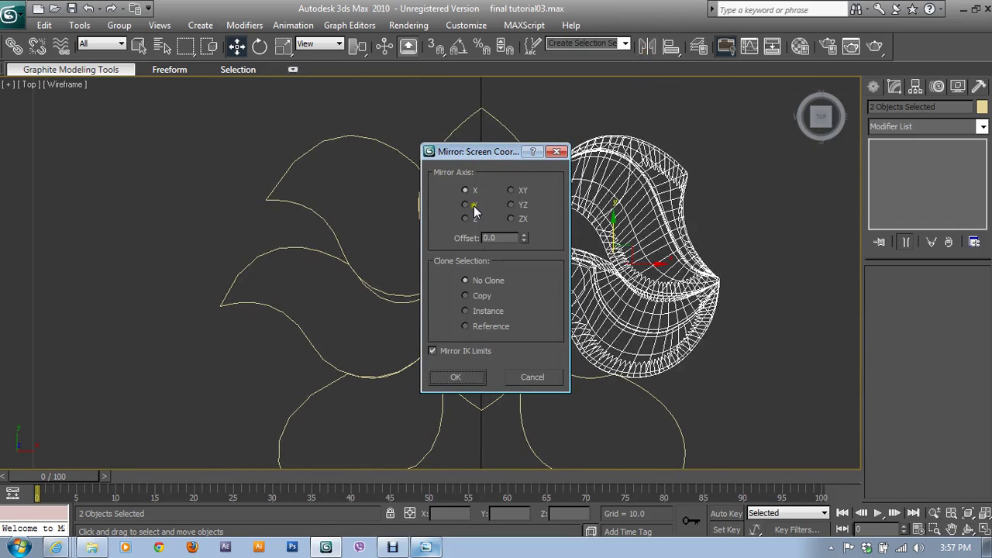
pyautogui.click(465, 311)
pyautogui.click(459, 377)
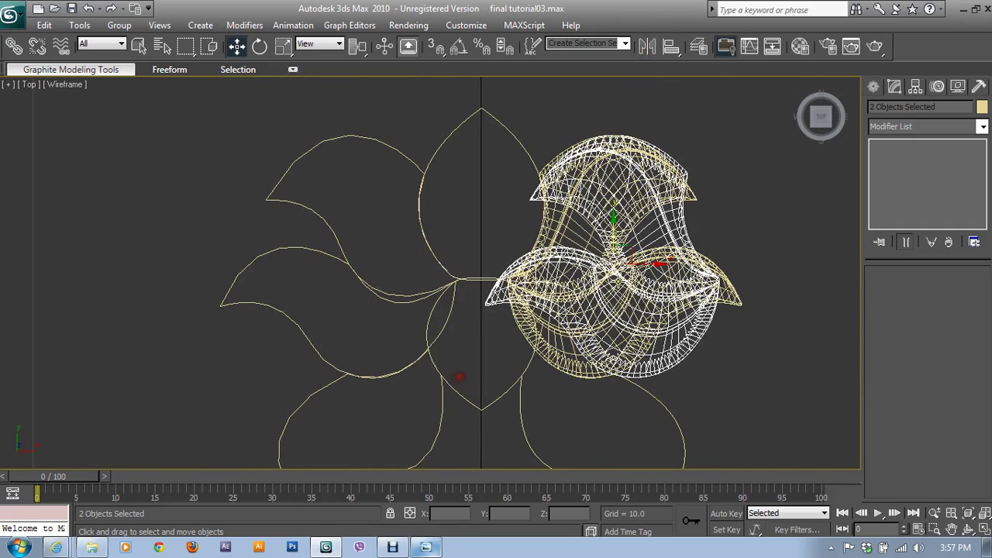
pyautogui.moveTo(656, 268); pyautogui.dragTo(406, 272)
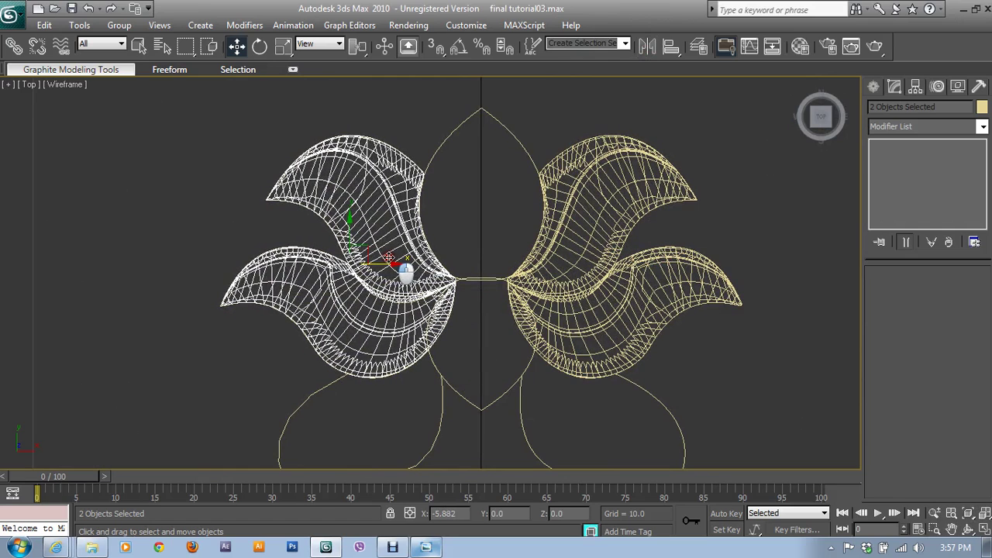
pyautogui.hotkey('alt', 'w')
pyautogui.middleClick(640, 371)
pyautogui.hotkey('alt', 'w')
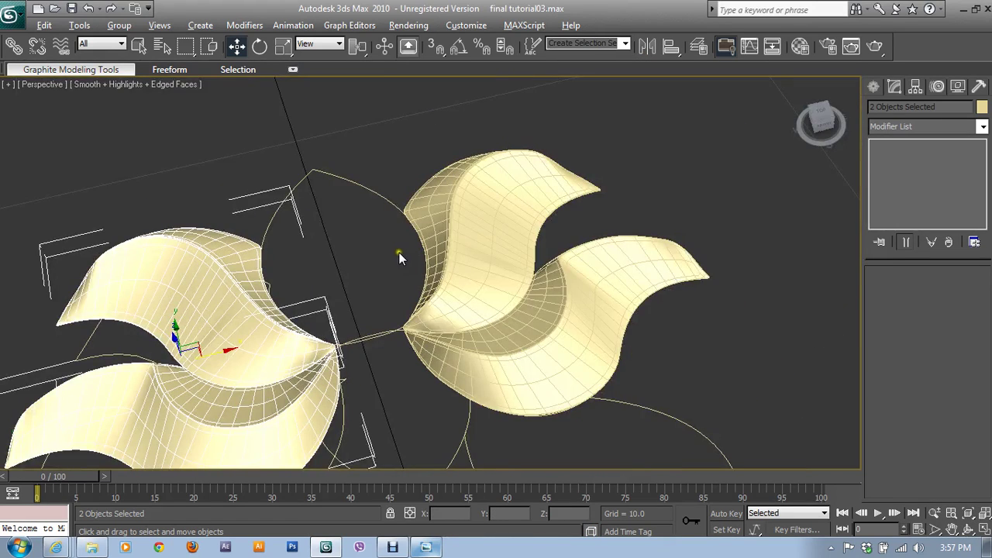
# - Unhide the beige plane and render a frontal perspective of both petal pairs
pyautogui.rightClick(399, 254)
pyautogui.click(458, 194)
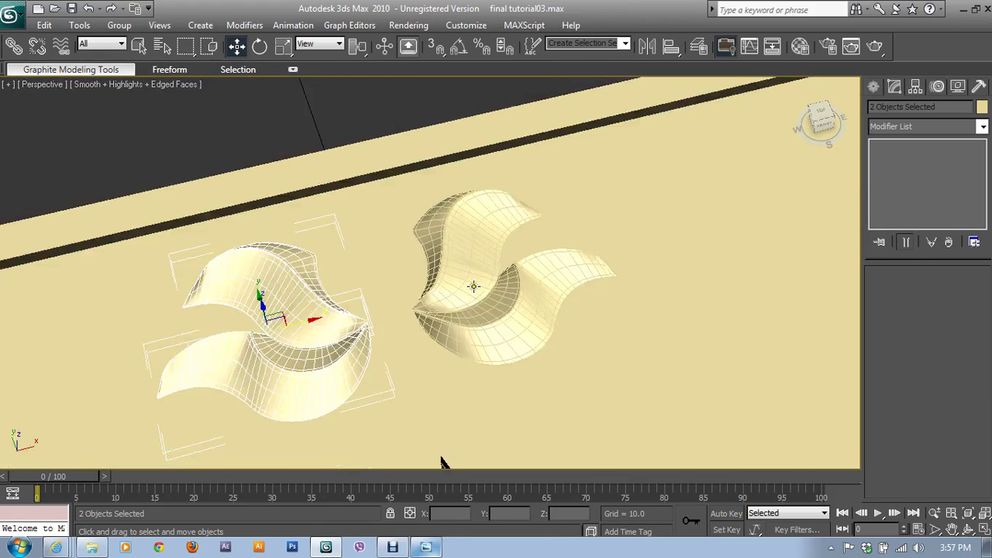
pyautogui.moveTo(474, 287)
pyautogui.keyDown('alt'); pyautogui.mouseDown(button='middle')
pyautogui.moveTo(471, 235)
pyautogui.moveTo(465, 305)
pyautogui.moveTo(501, 292)
pyautogui.moveTo(510, 311)
pyautogui.mouseUp(button='middle'); pyautogui.keyUp('alt')
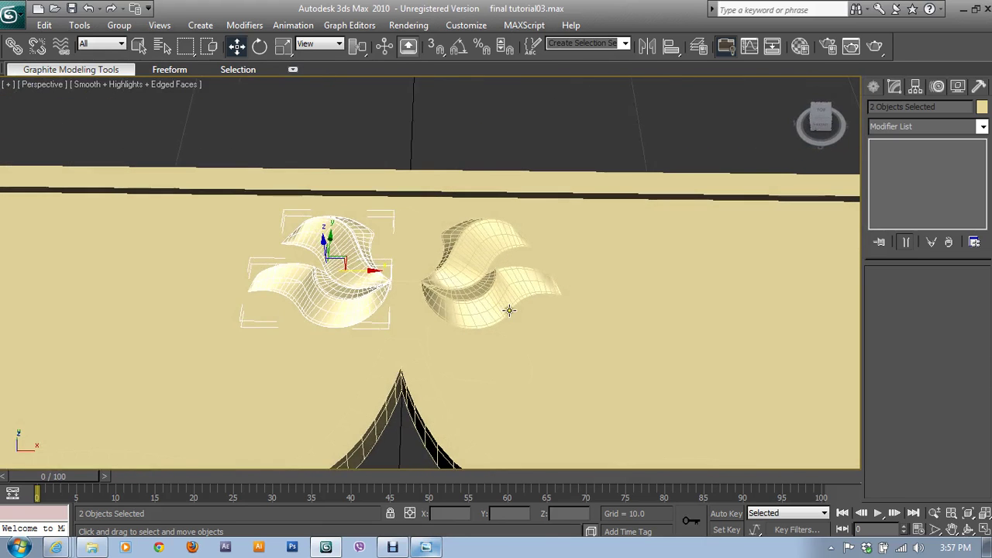
pyautogui.click(875, 46)
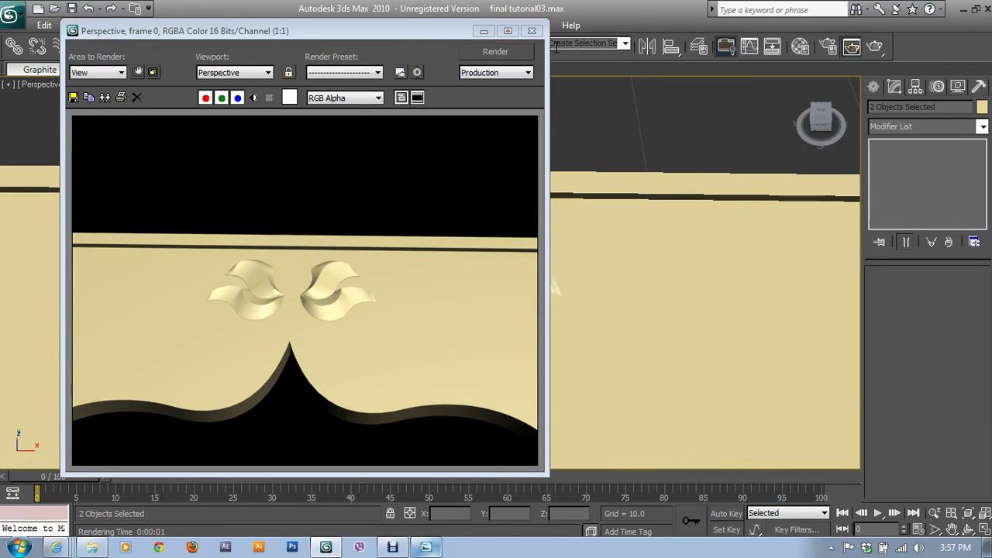
pyautogui.click(532, 30)
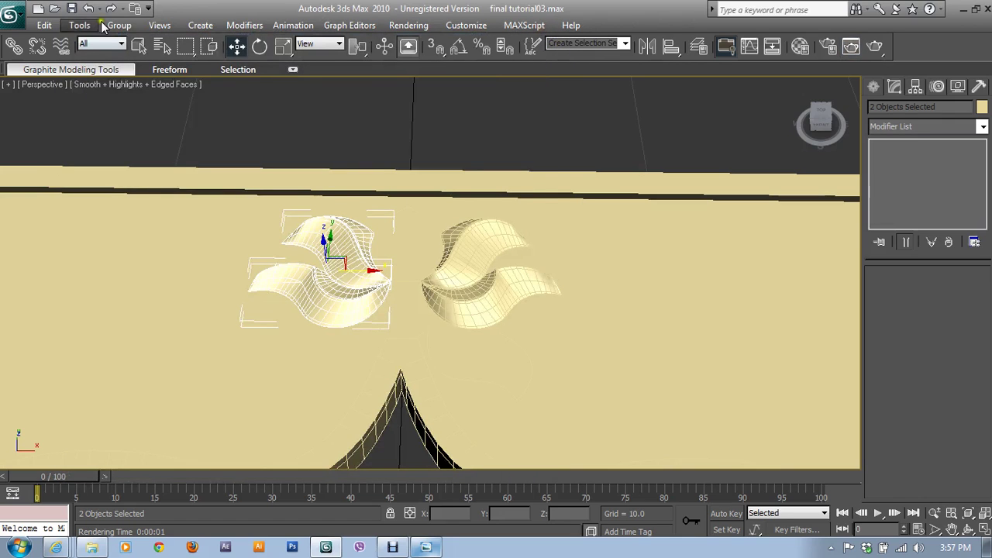
# - Save the scene as the new incremented file final tutorial04.max
pyautogui.click(17, 10)
pyautogui.click(39, 171)
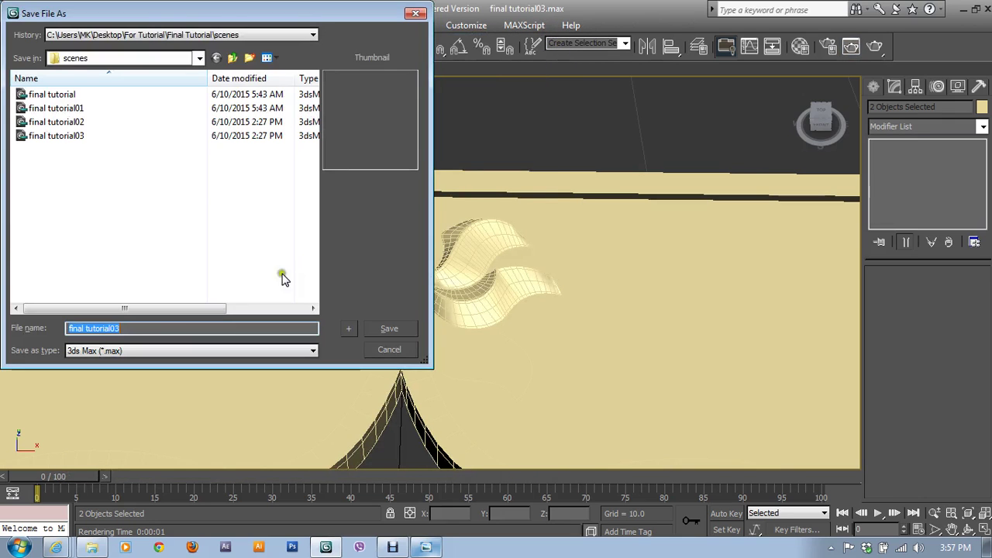
pyautogui.click(351, 327)
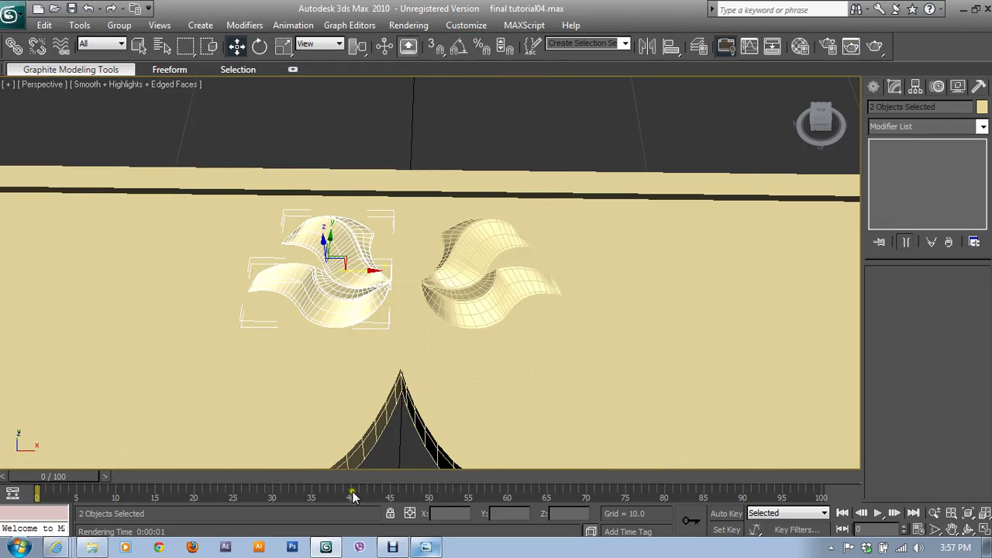
pyautogui.click(393, 547)
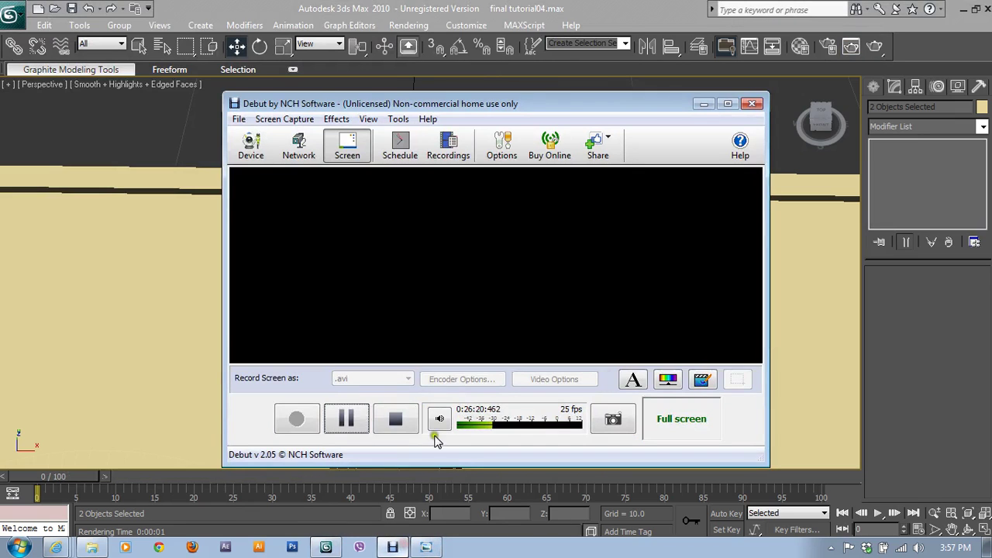